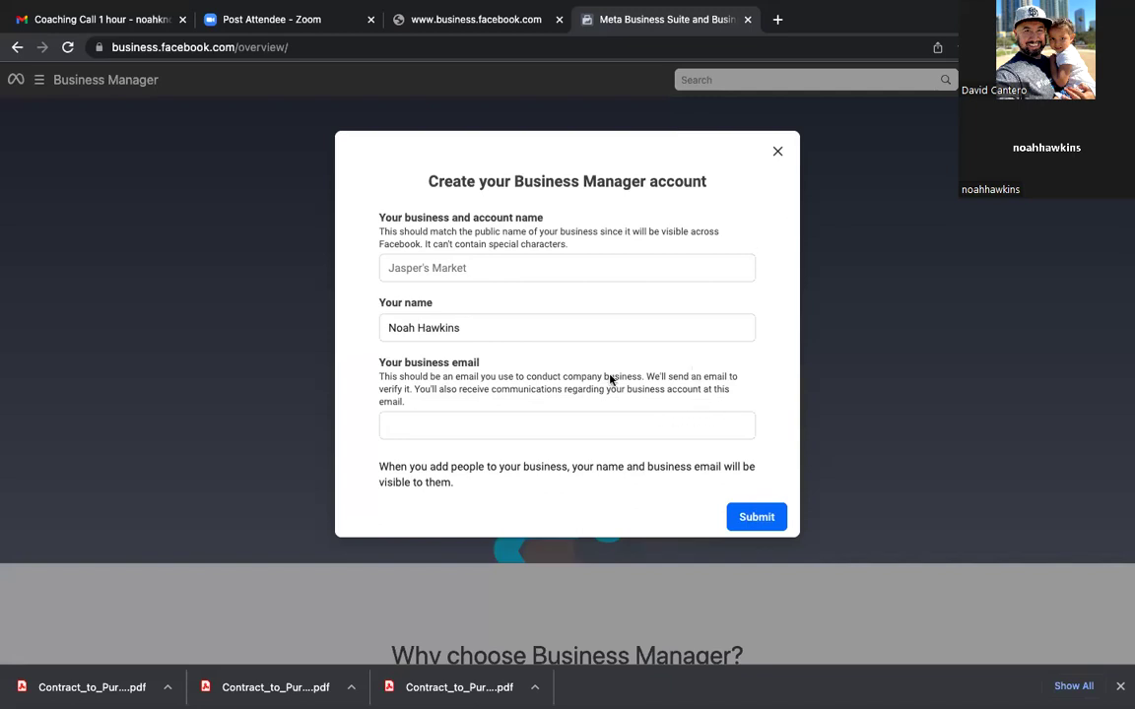
Step: Create the 'Noah Knows Homes' business account with the owner's business email and close the confirmation
left_click(497, 268)
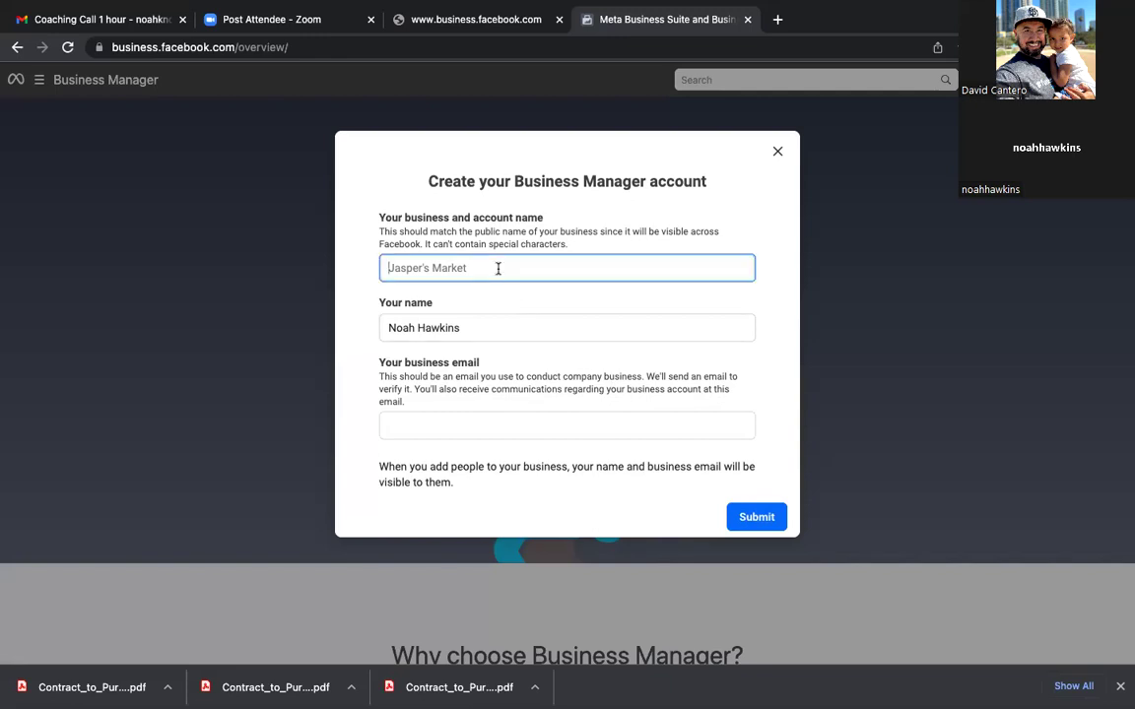
type("Noah Knows Homes")
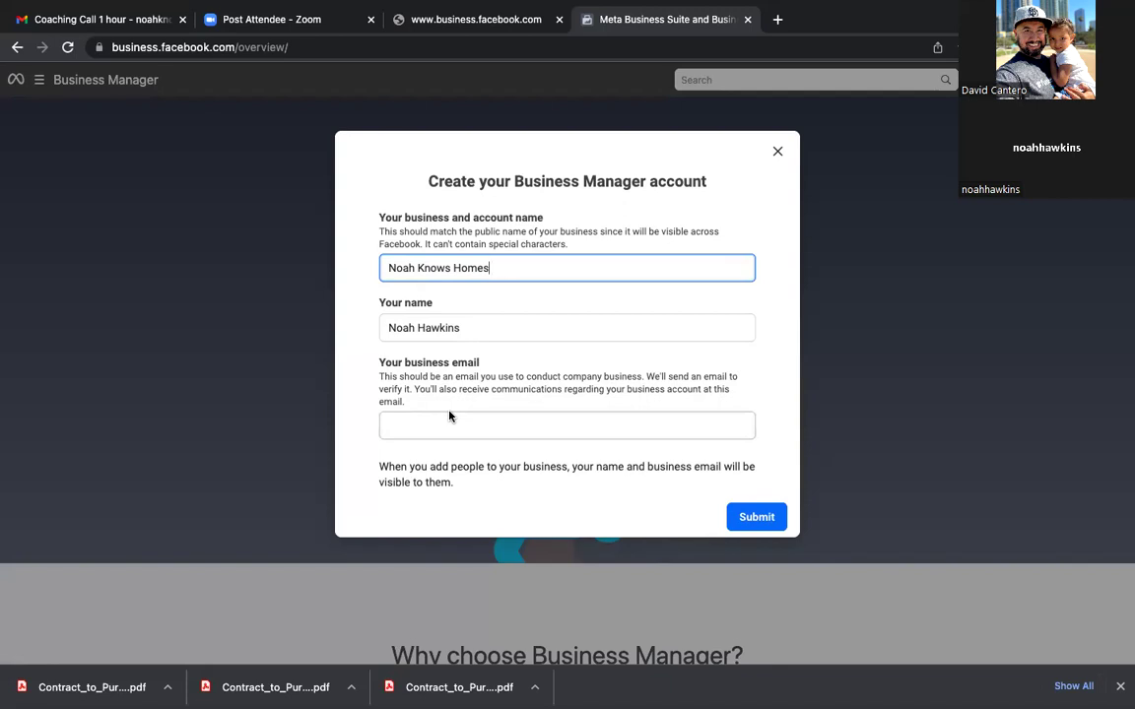
left_click(456, 426)
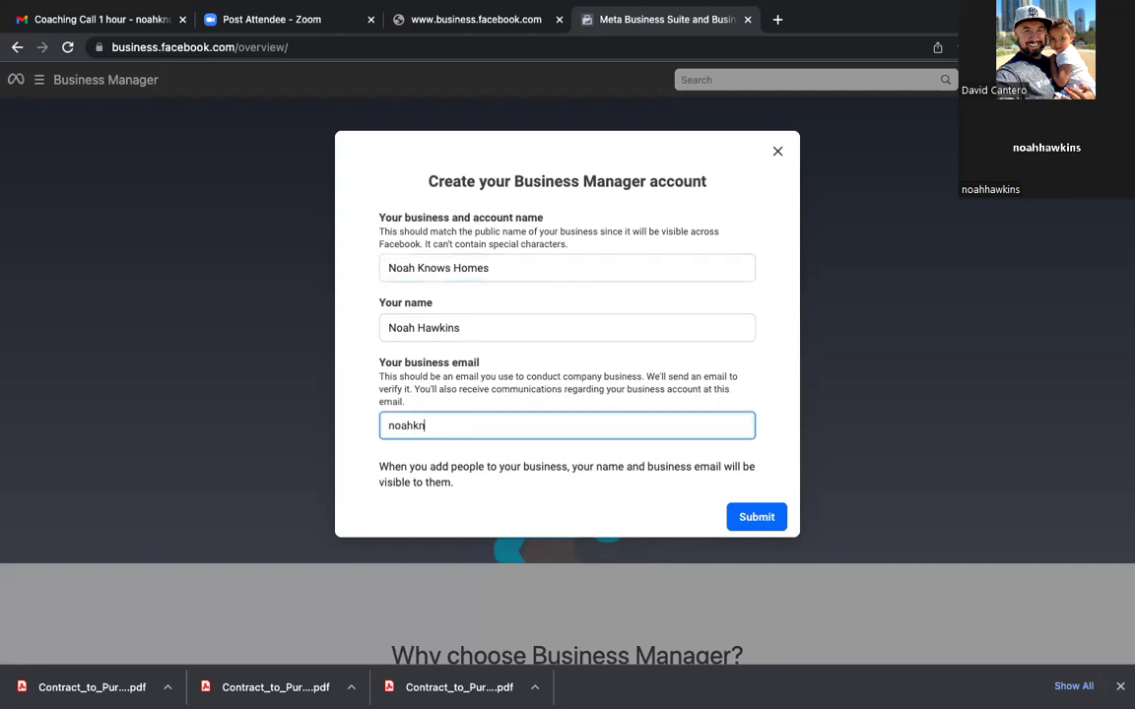
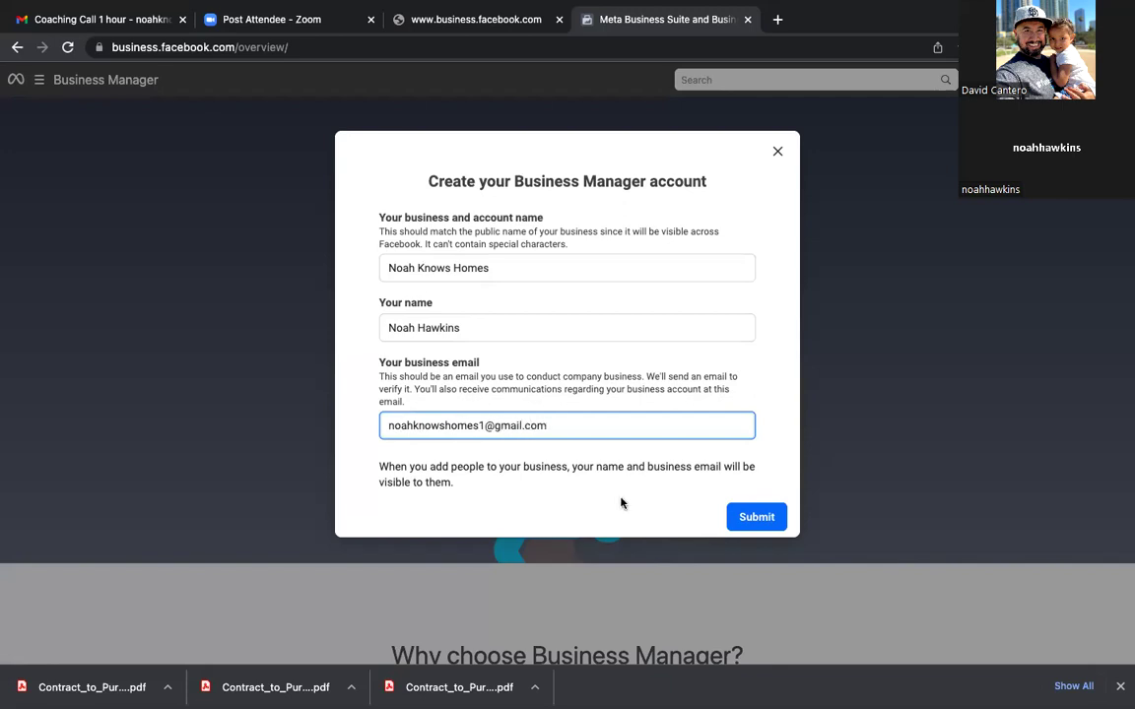
left_click(770, 522)
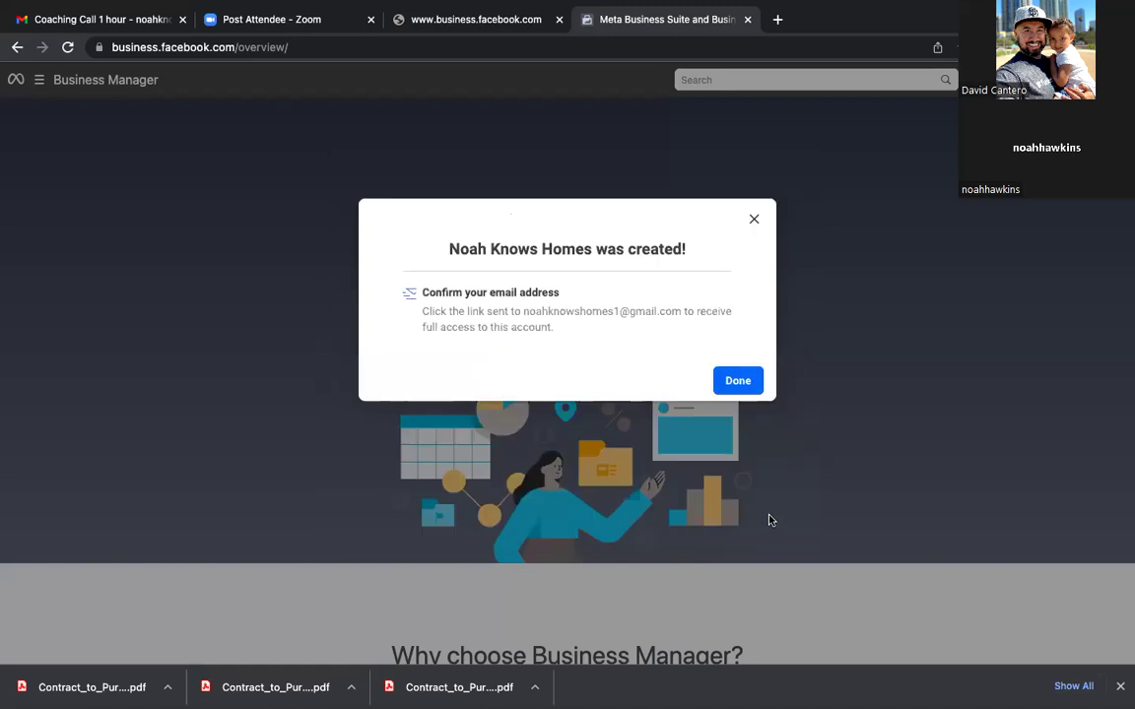
left_click(737, 382)
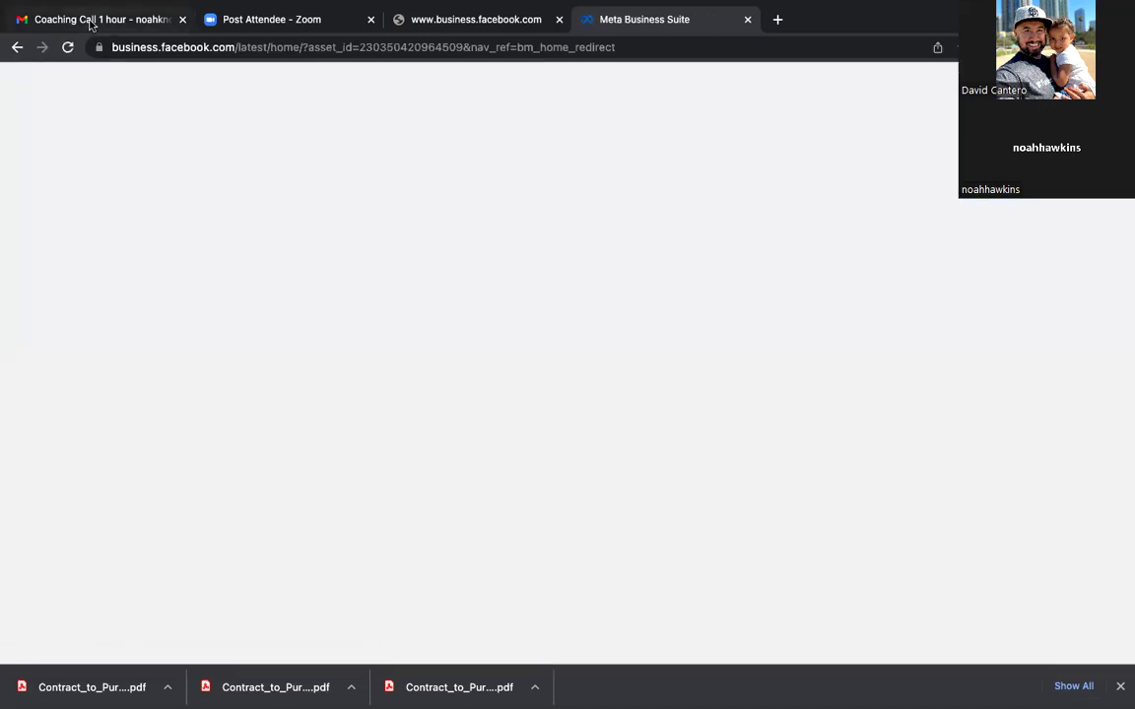
Step: Check Gmail's Inbox, Social and Primary tabs for the Facebook confirmation email
left_click(90, 19)
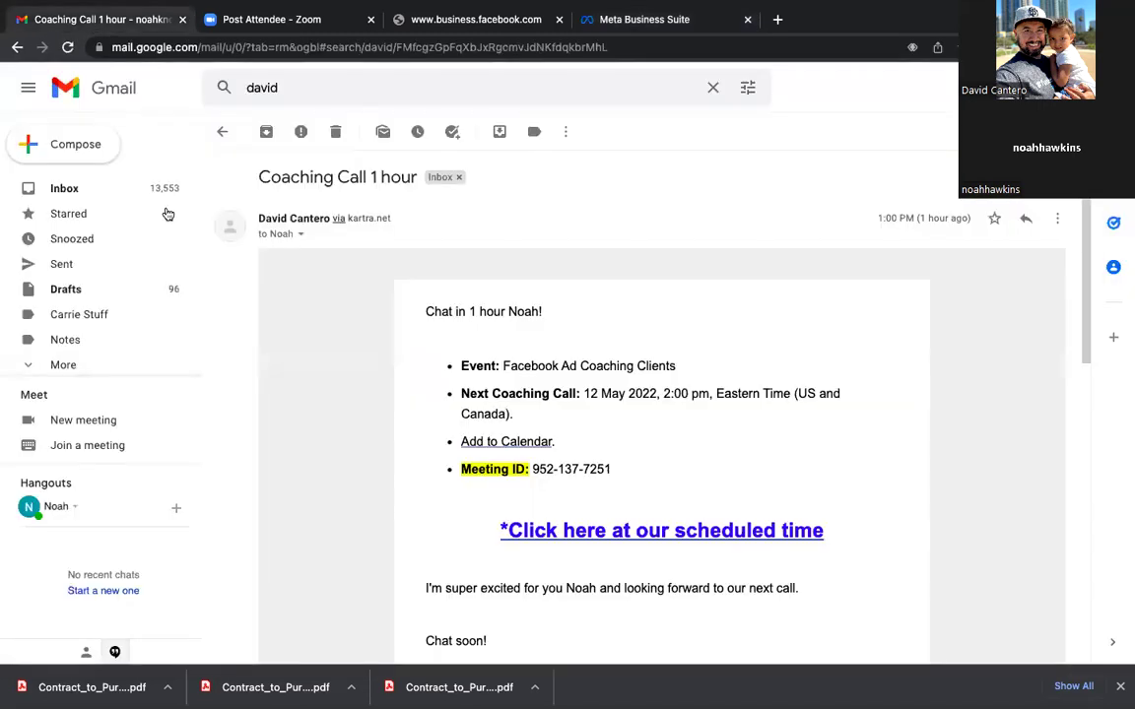
left_click(65, 189)
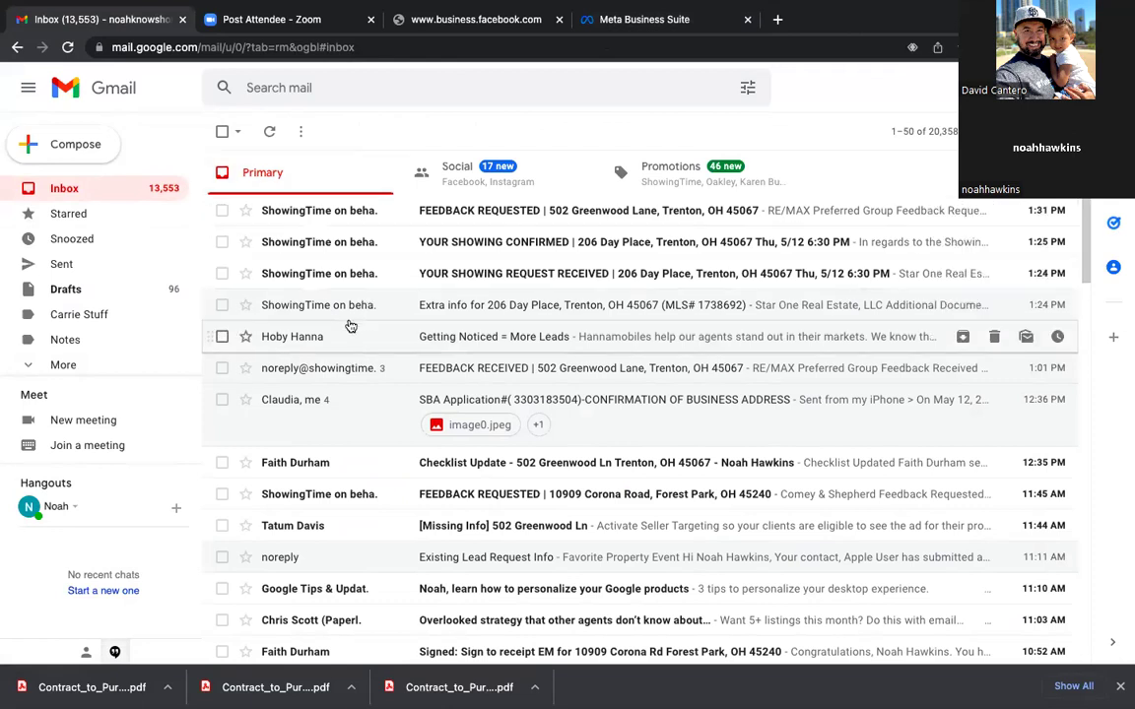
left_click(458, 174)
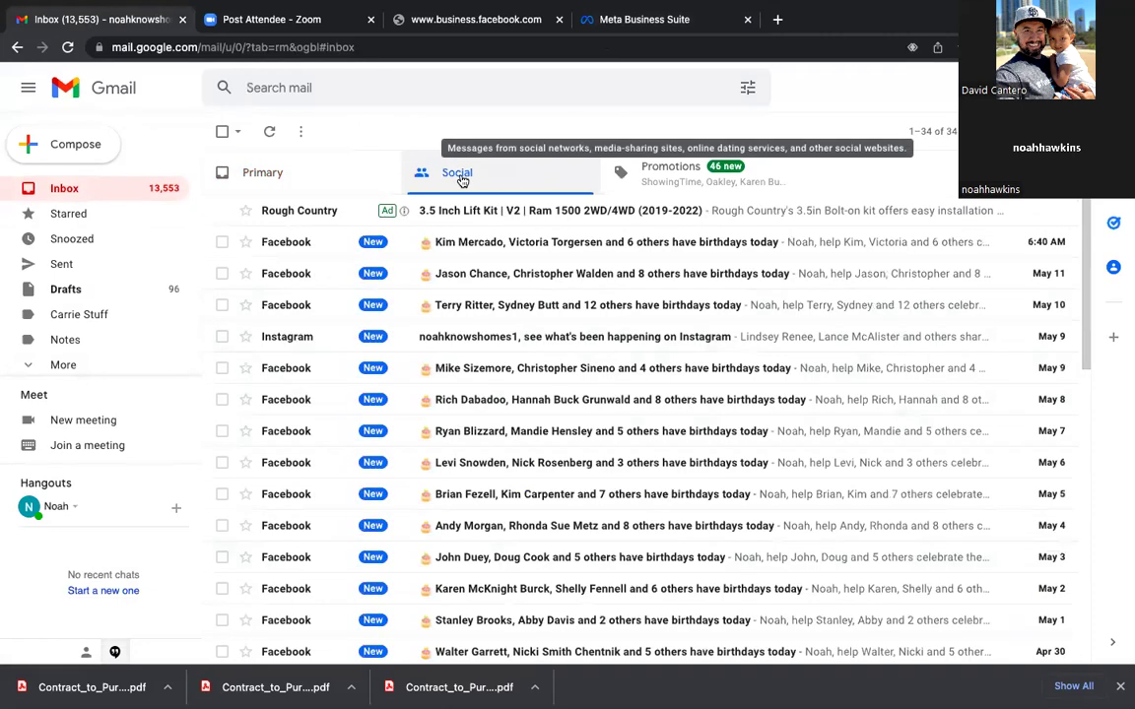
scroll(452, 434, "down", 3)
scroll(448, 434, "up", 3)
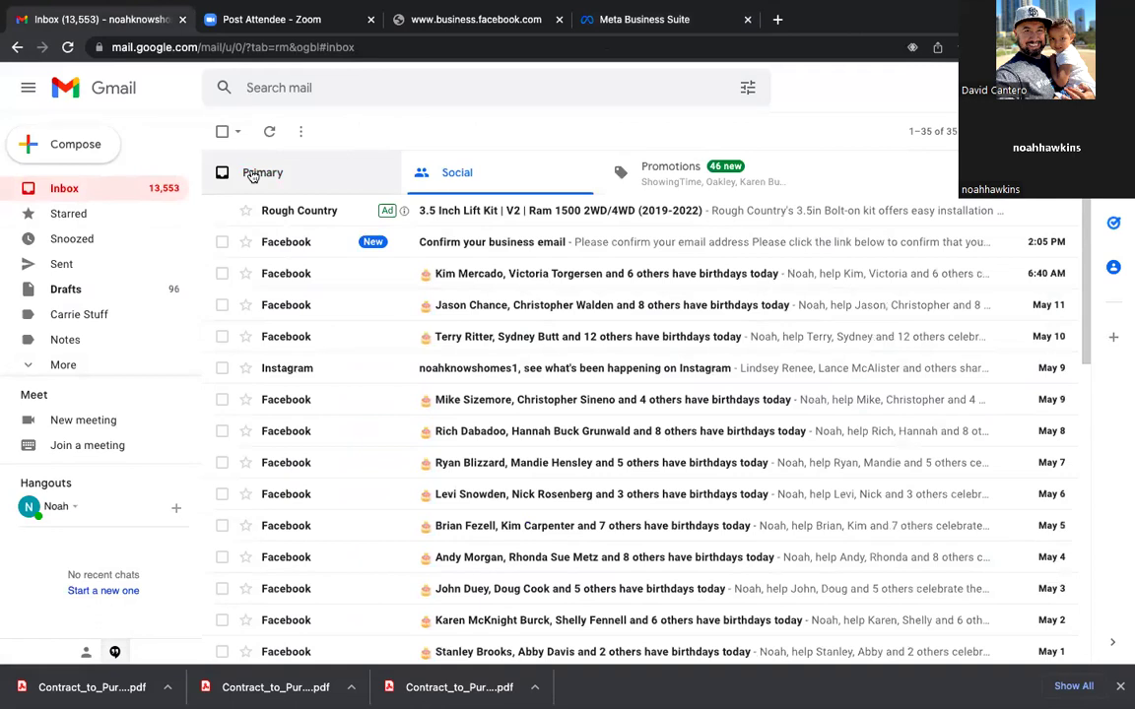
left_click(253, 174)
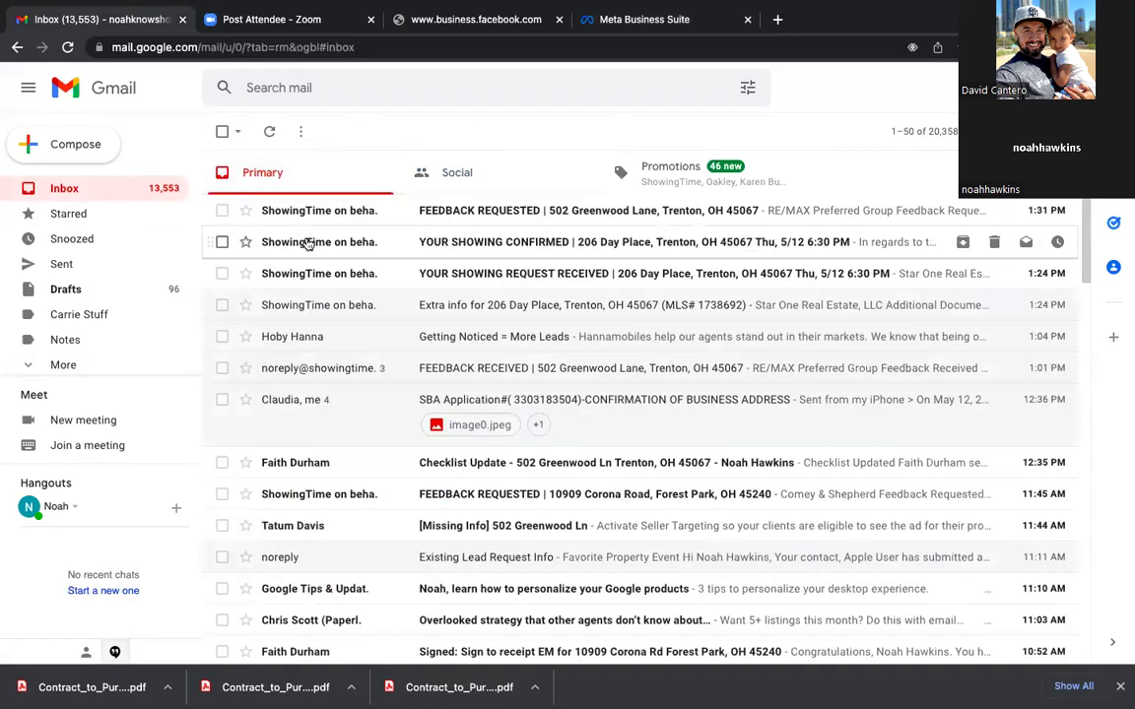
mouse_move(307, 244)
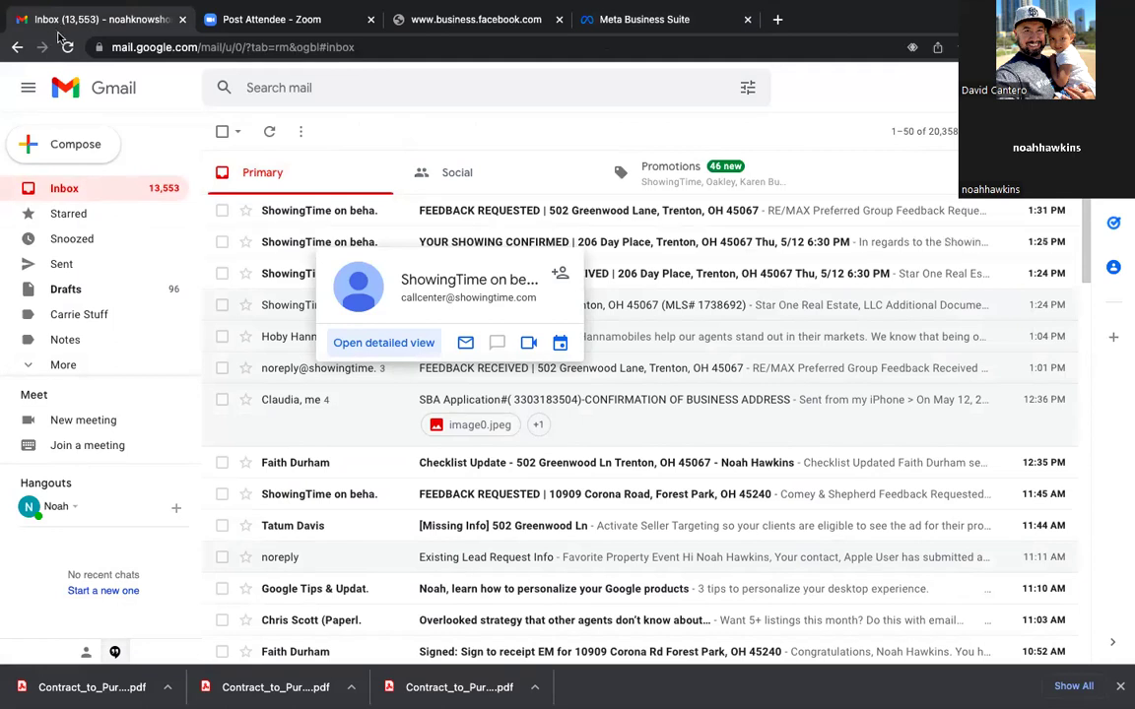
Step: Reload Gmail, open 'Confirm your business email' under Social and confirm the address
left_click(69, 49)
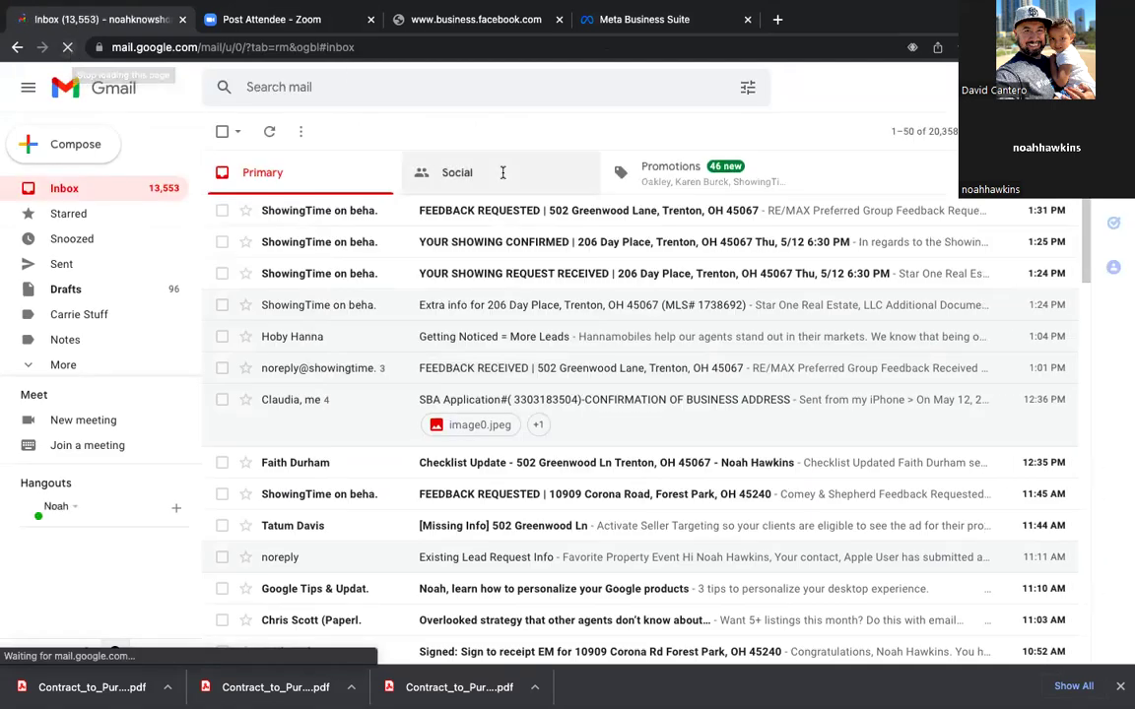
left_click(469, 175)
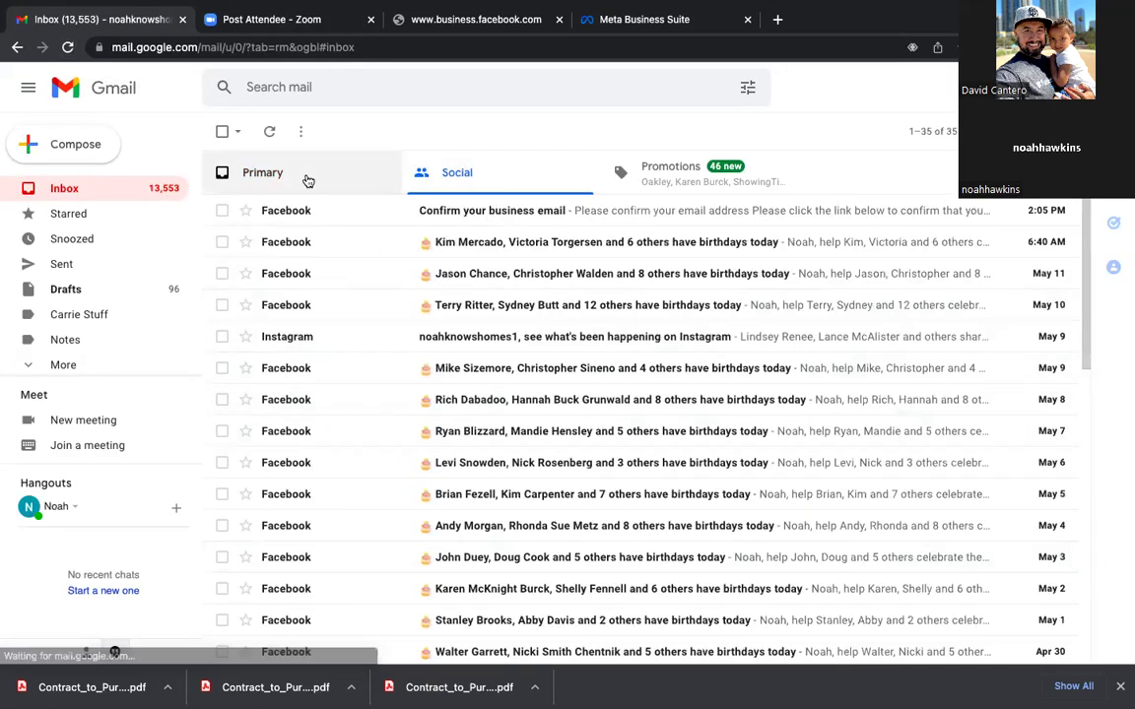
left_click(486, 215)
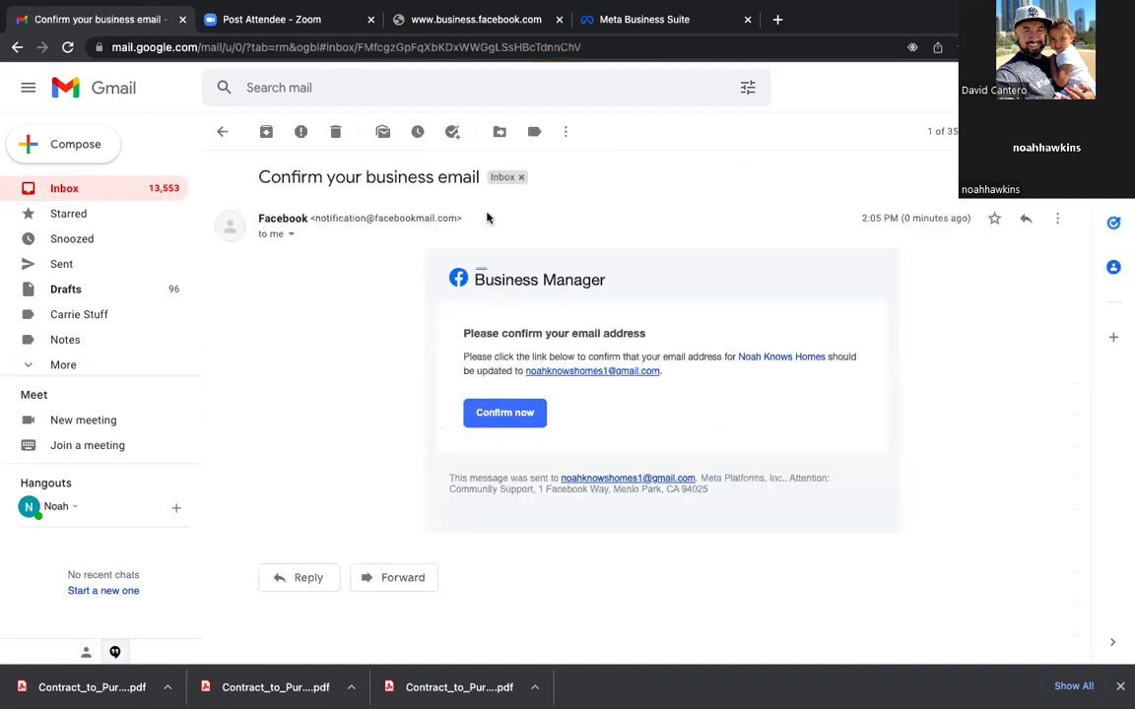
left_click(503, 413)
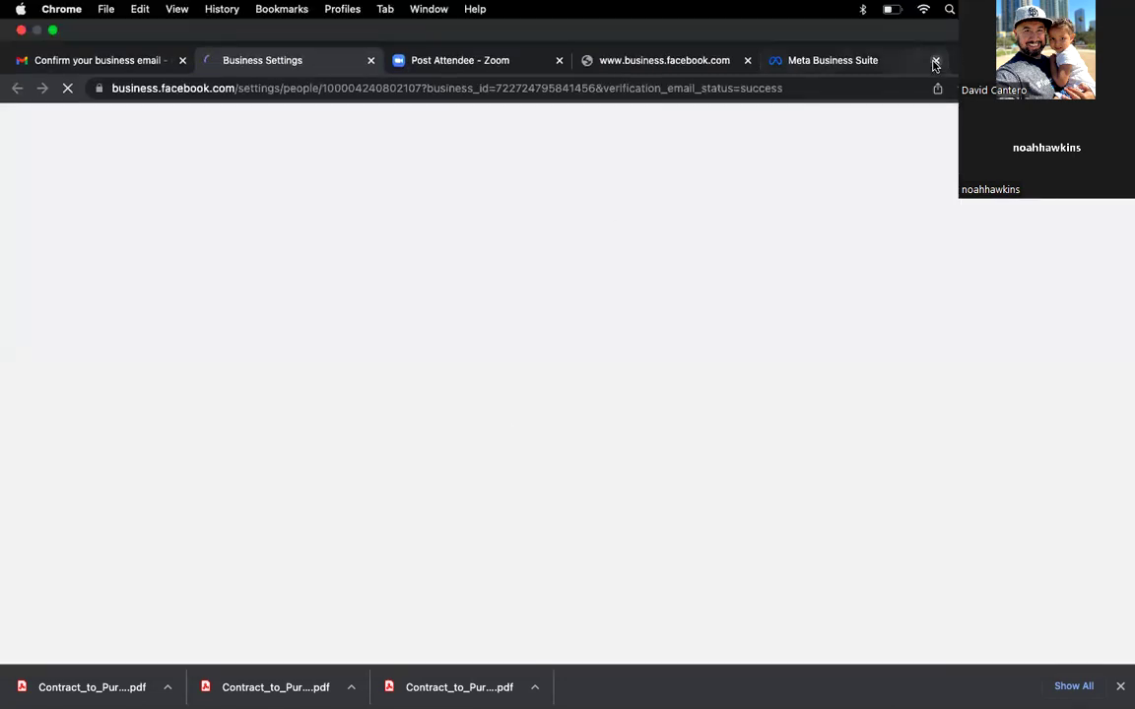
Step: Close the old Meta Business Suite tab and go to Accounts > Pages
left_click(936, 60)
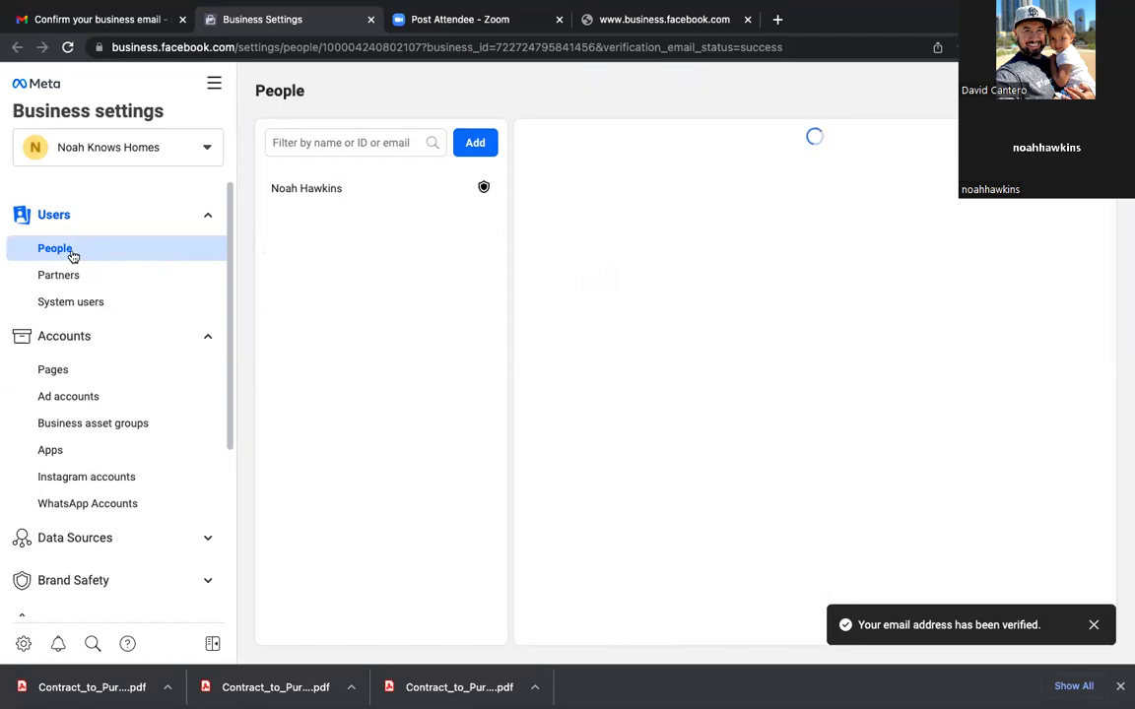
left_click(55, 370)
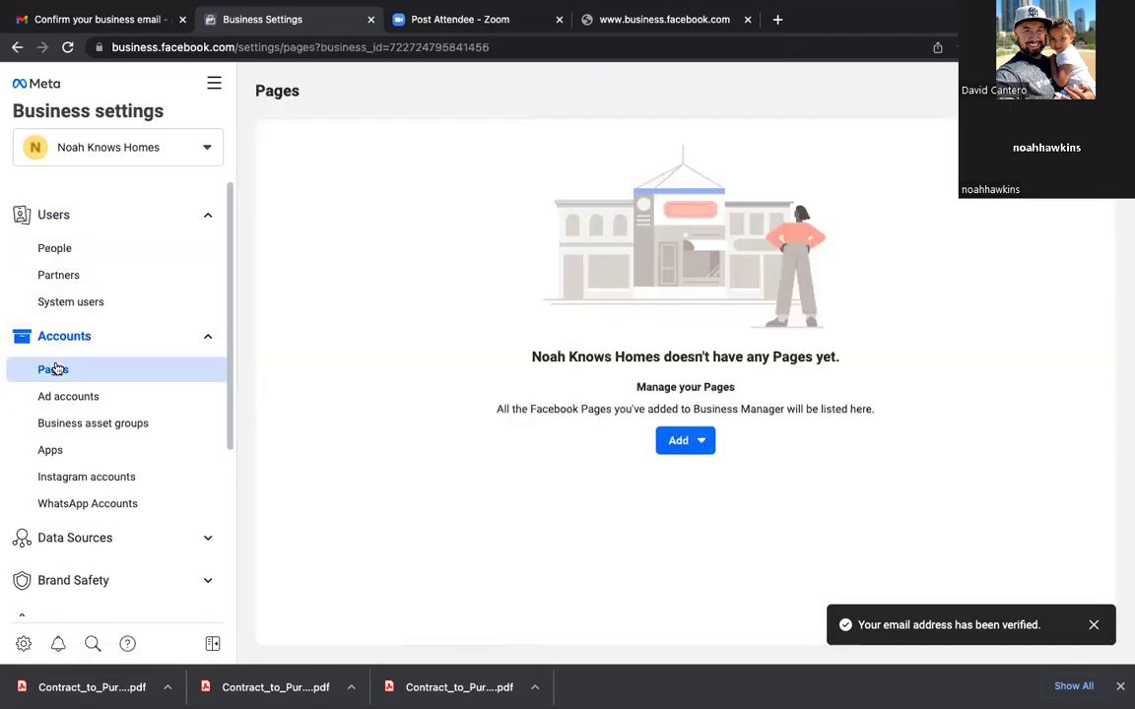
Step: Try the Add Page options, cancelling the existing-Page and request-access dialogs
left_click(700, 442)
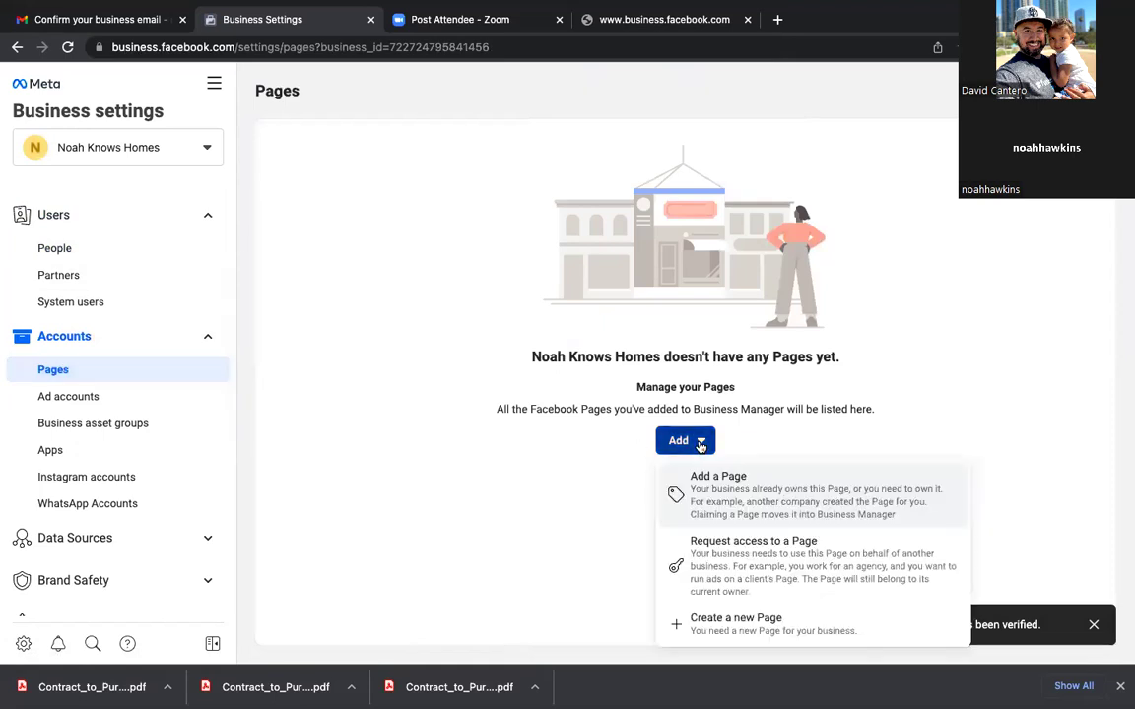
left_click(716, 500)
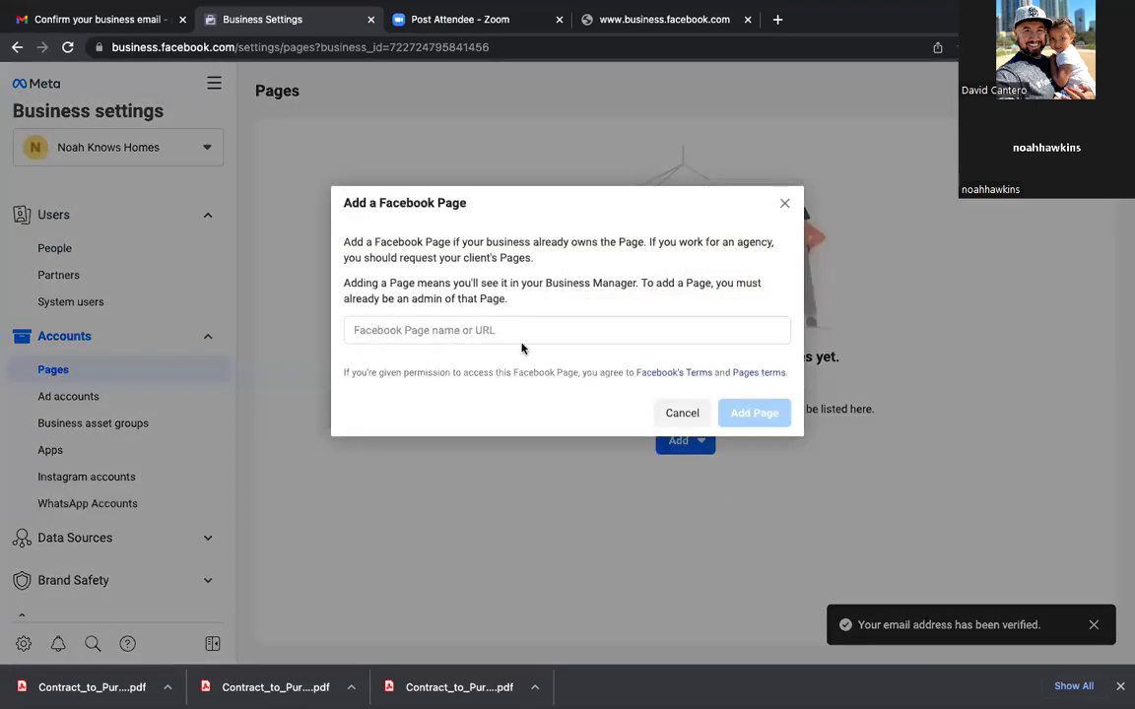
left_click(501, 331)
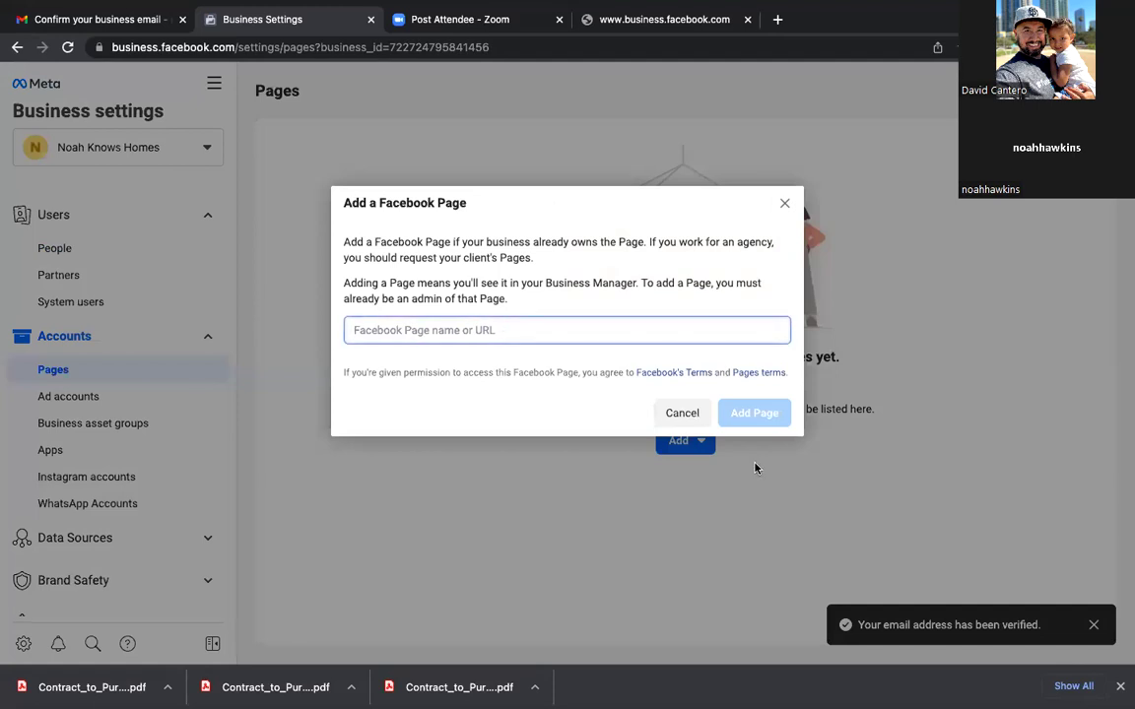
left_click(680, 413)
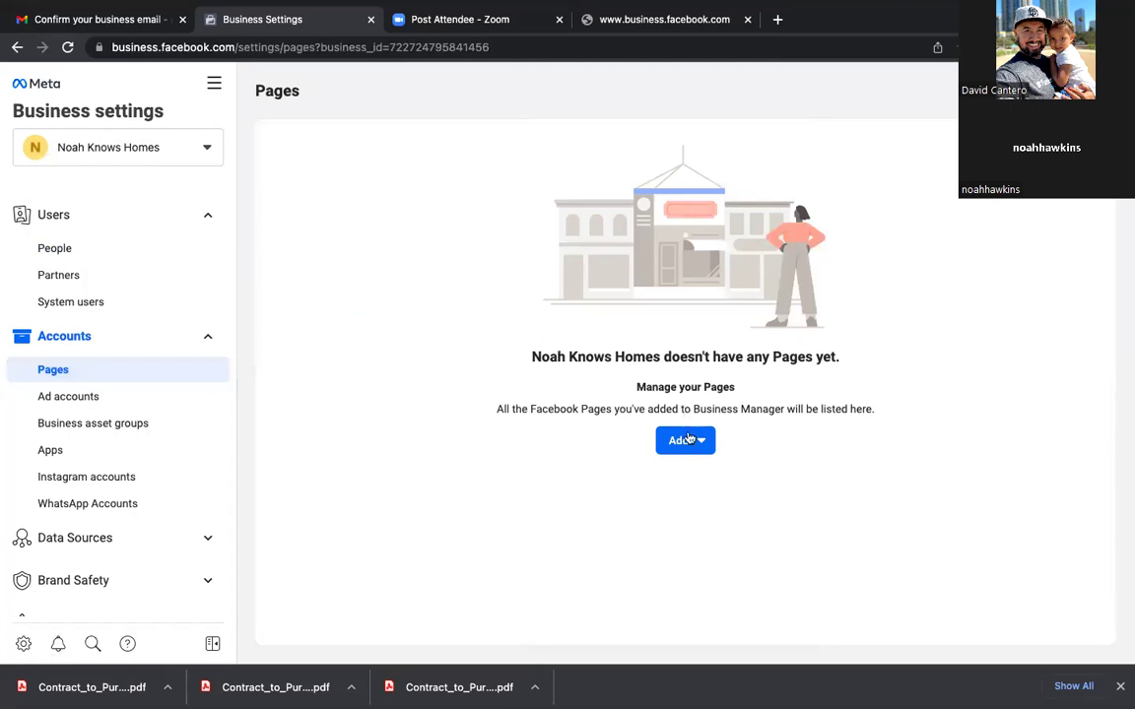
left_click(683, 440)
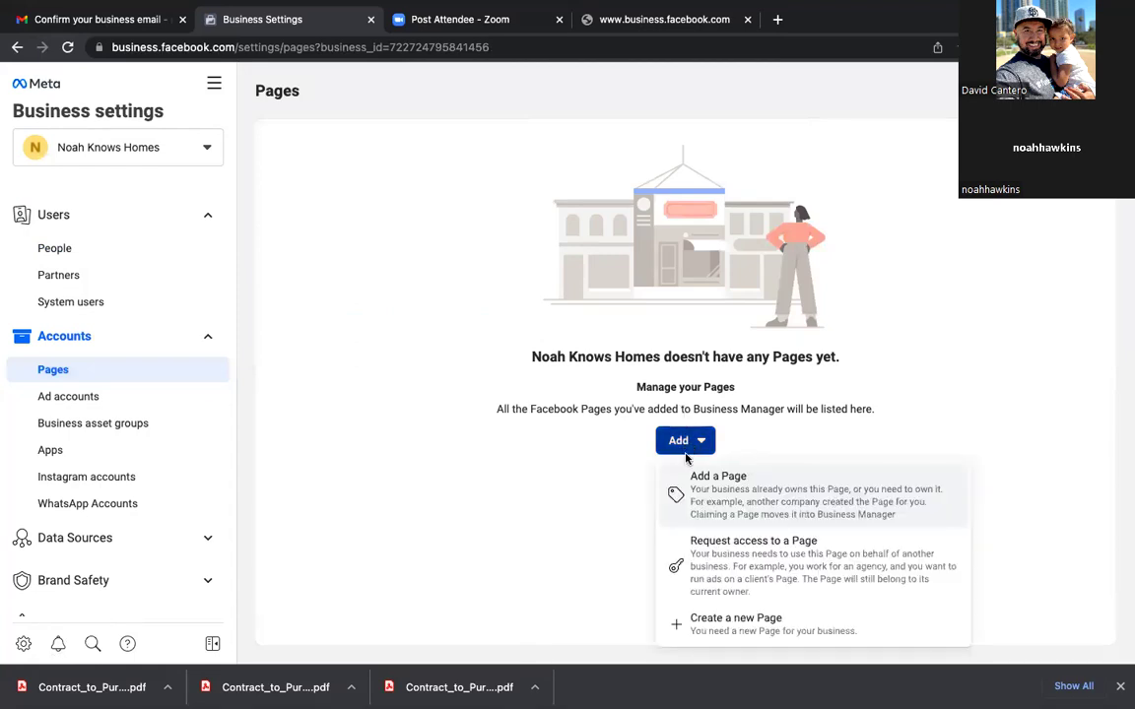
left_click(739, 564)
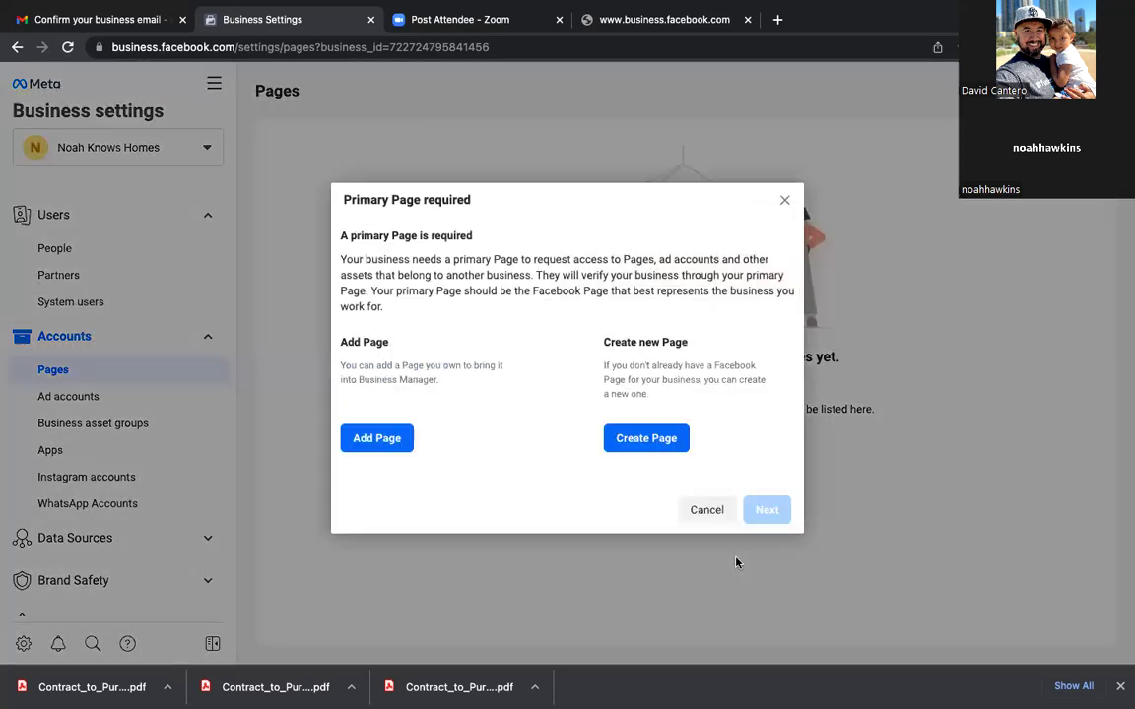
left_click(707, 509)
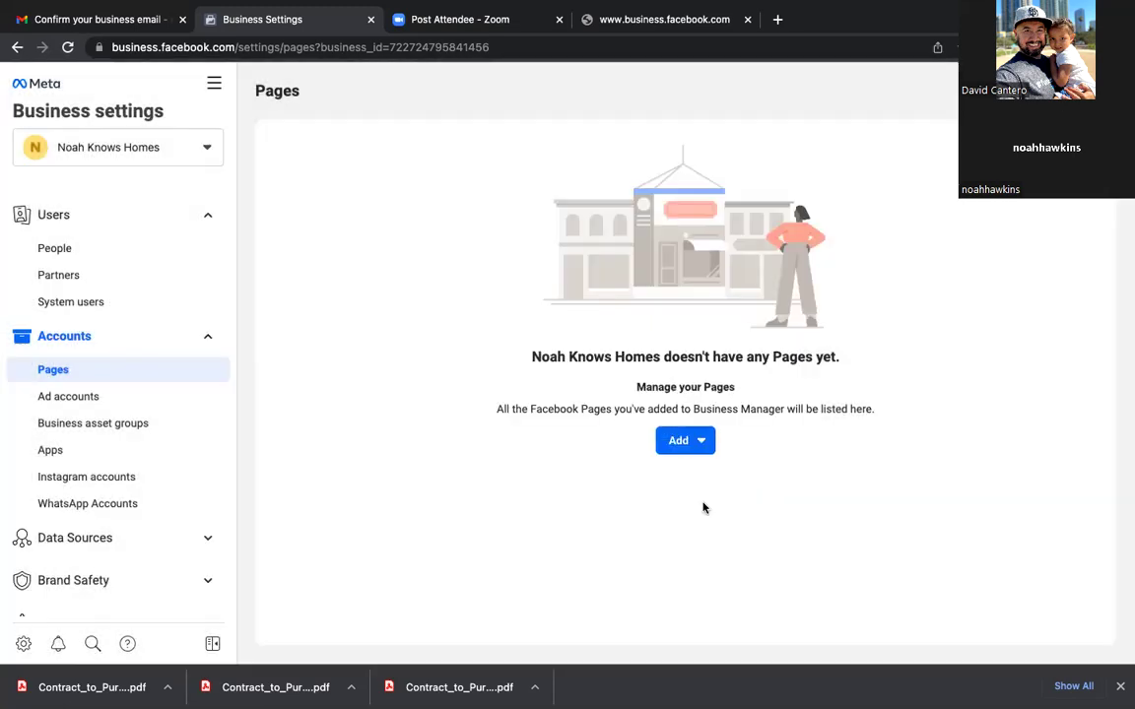
Step: Search 'noahknowshomes', add the matching Facebook Page, and dismiss the approval notice
left_click(693, 446)
left_click(680, 487)
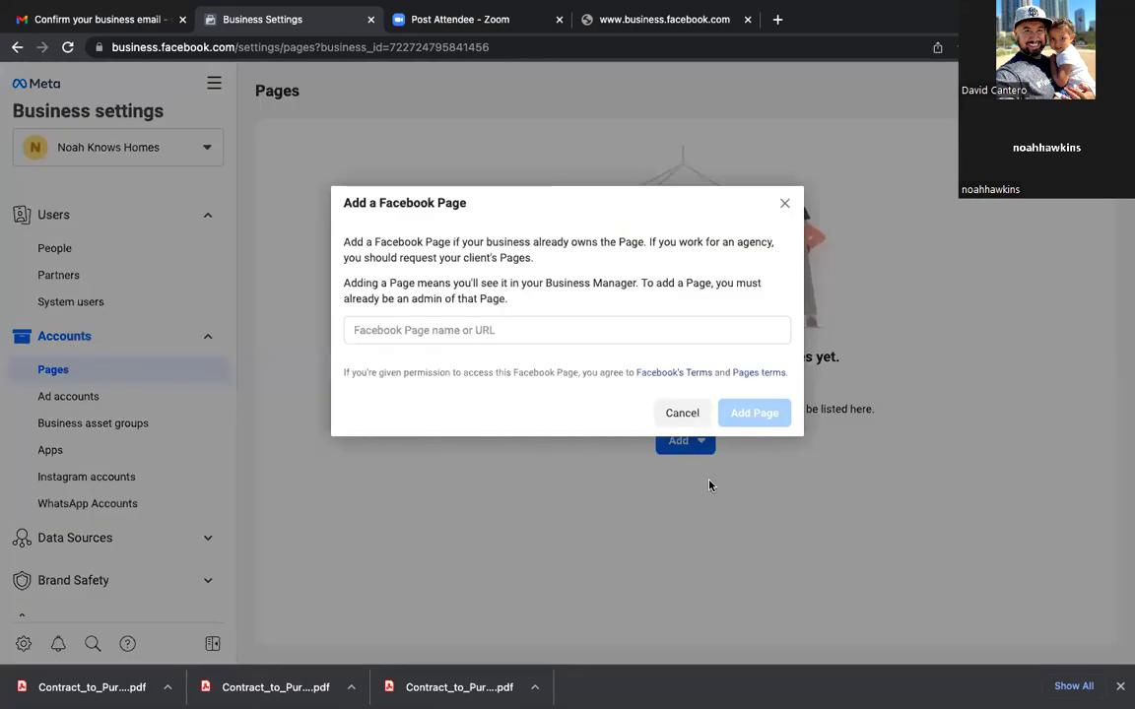
left_click(499, 339)
type("noah")
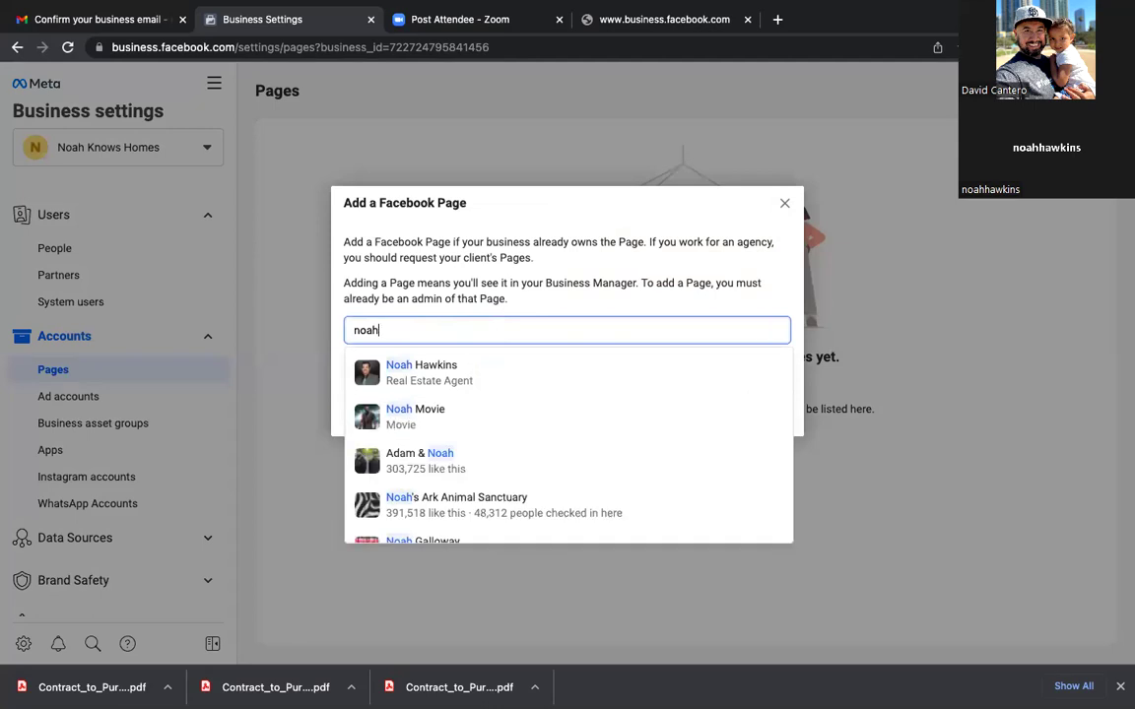
type("knowsh")
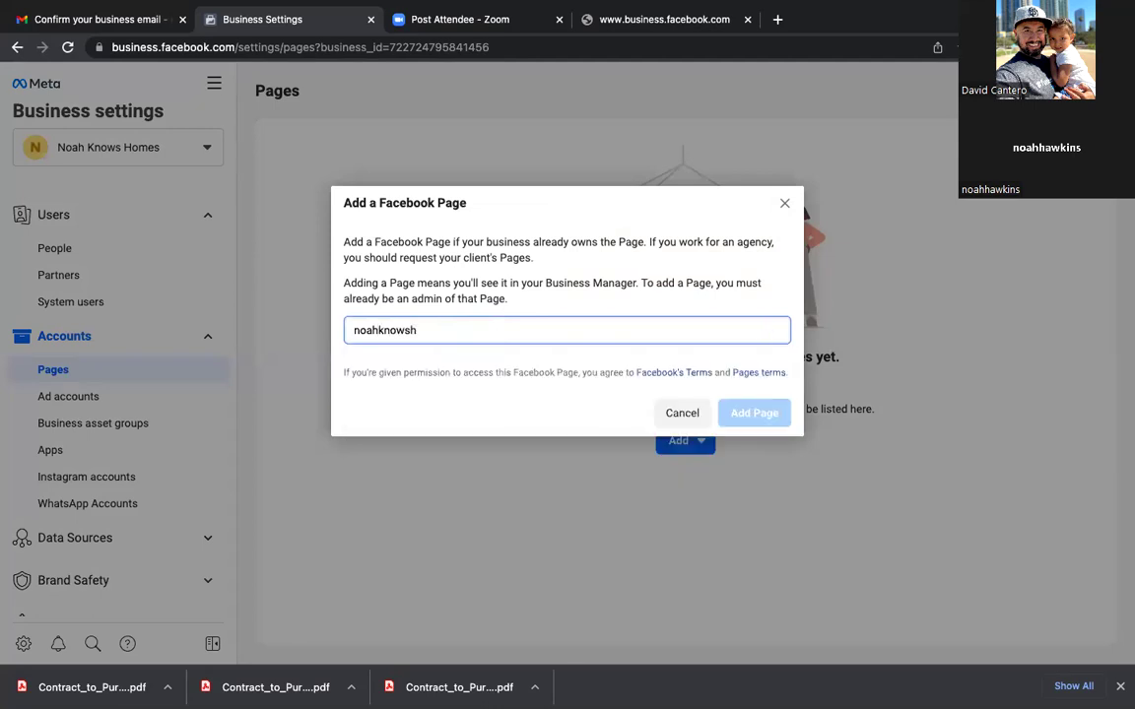
key("BackSpace")
type("homes")
left_click(473, 370)
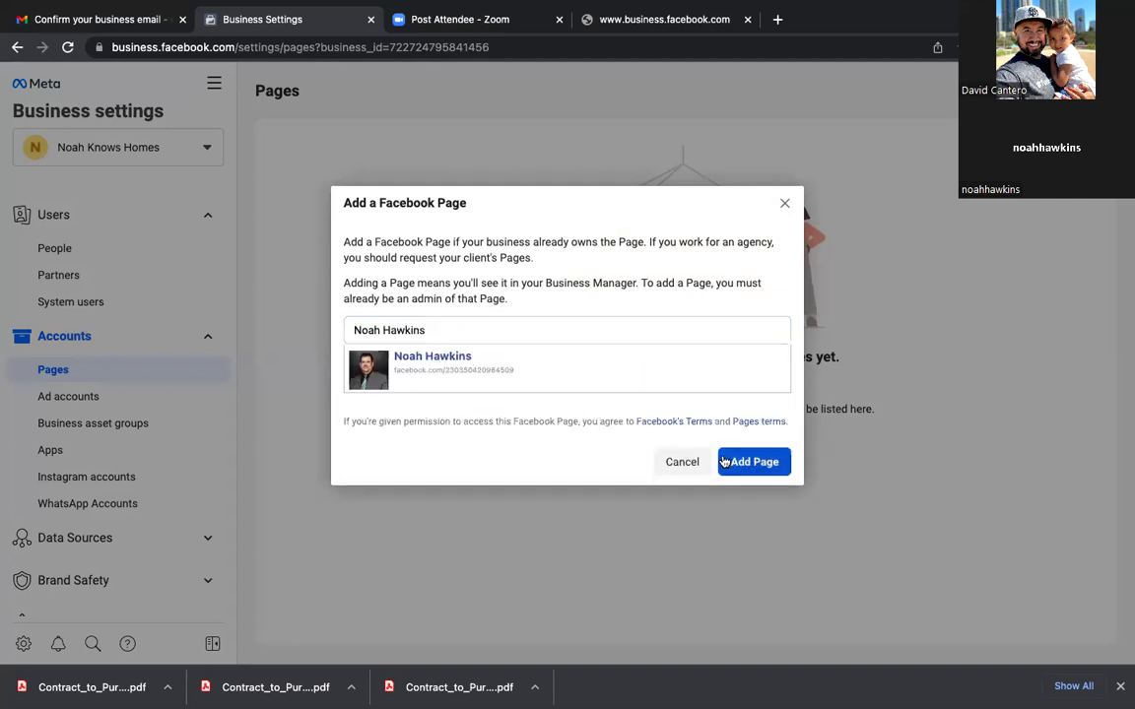
left_click(751, 465)
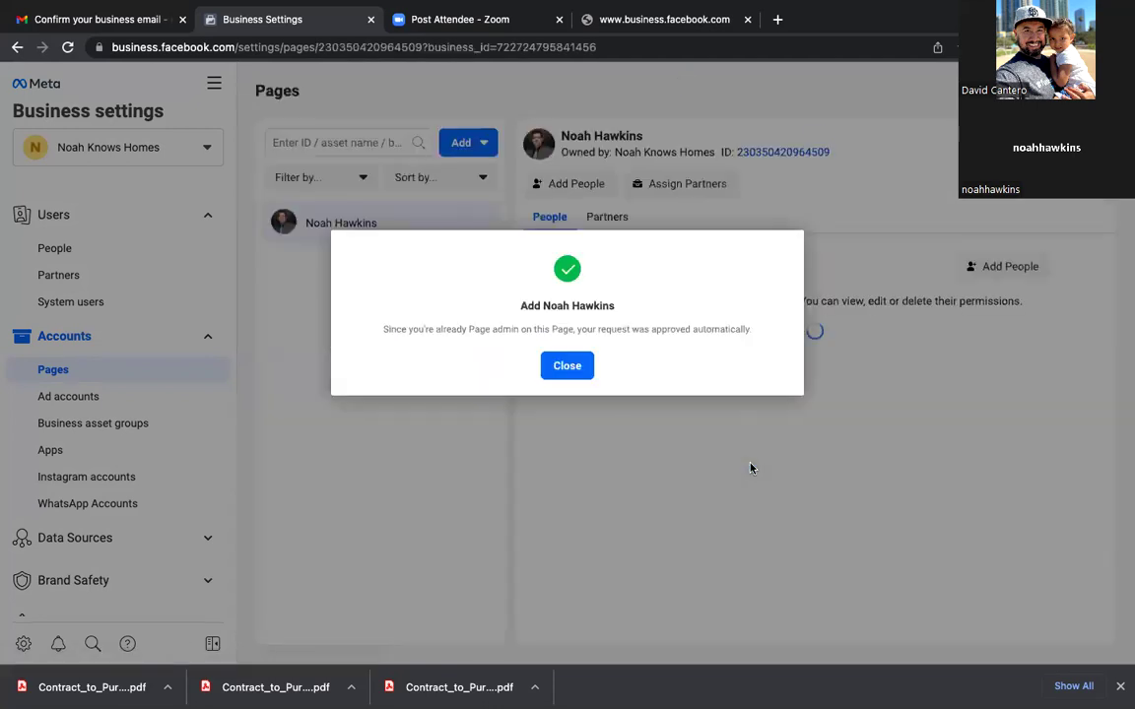
left_click(566, 366)
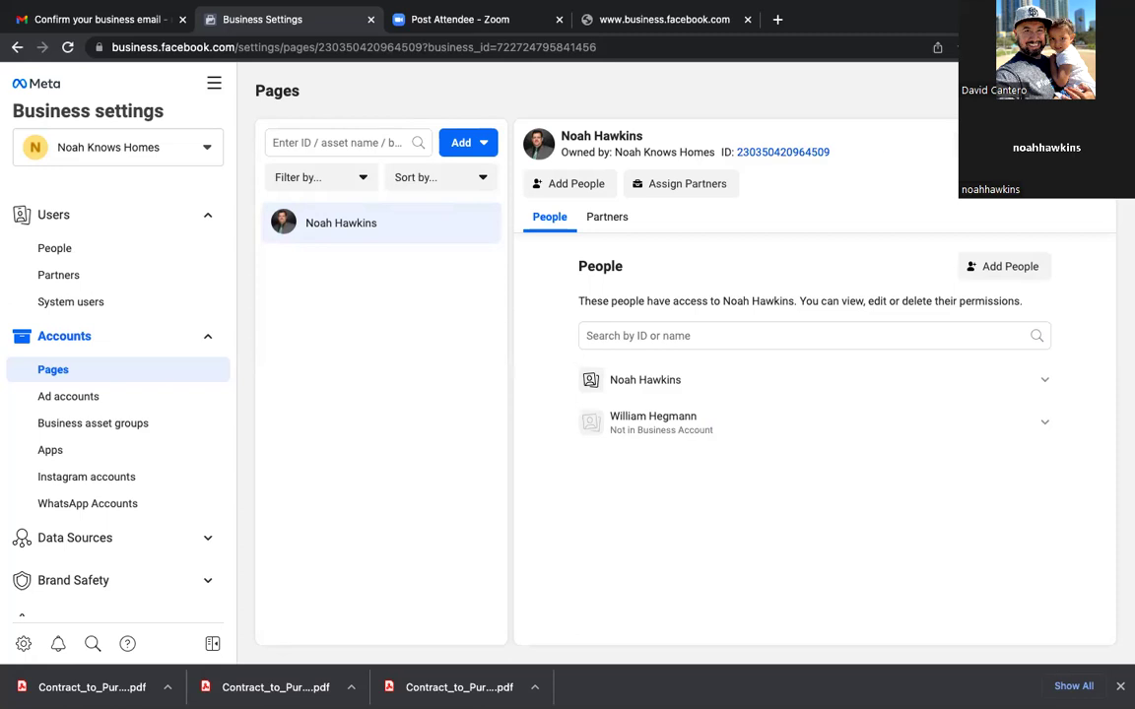
Step: Bookmark the page as 'Business Settings' in the FB Business Manager folder
left_click(955, 46)
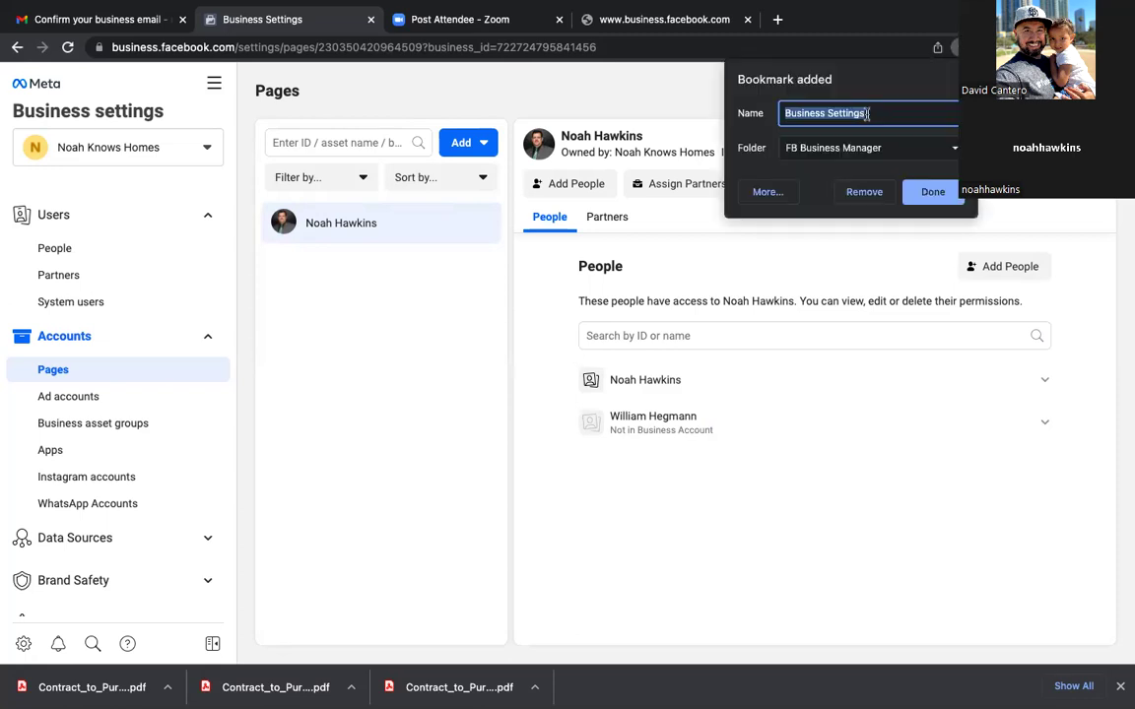
left_click(932, 192)
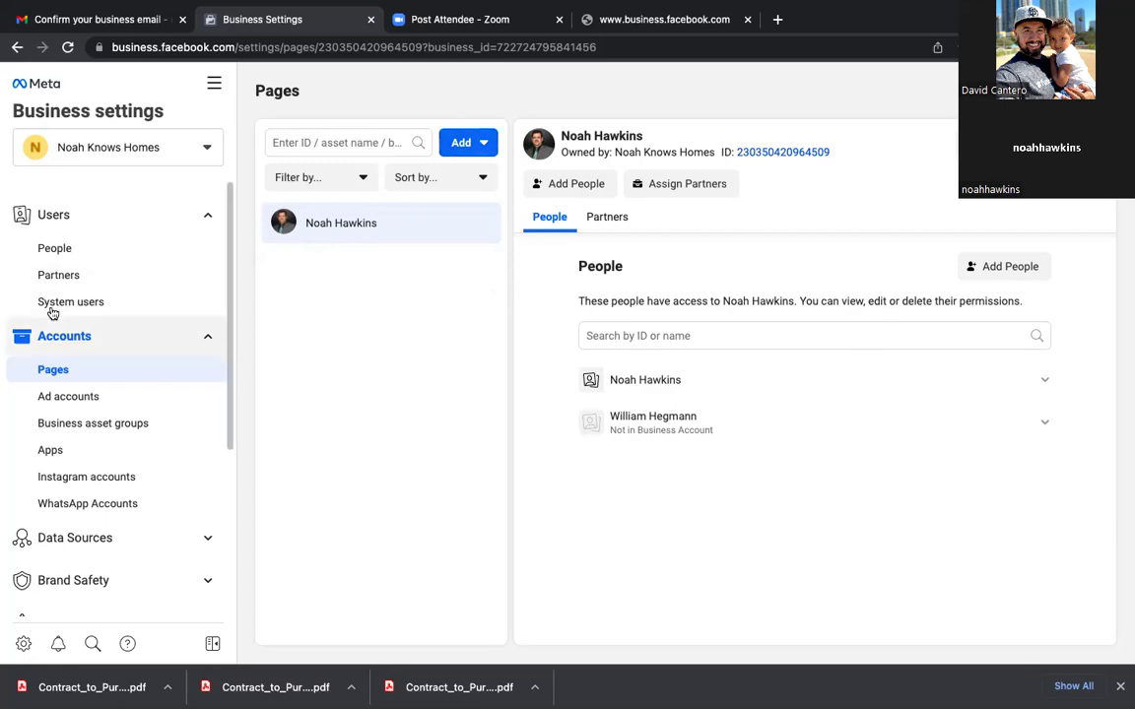
Step: Start creating a new ad account and name it 'Noah Knows Homes'
left_click(62, 403)
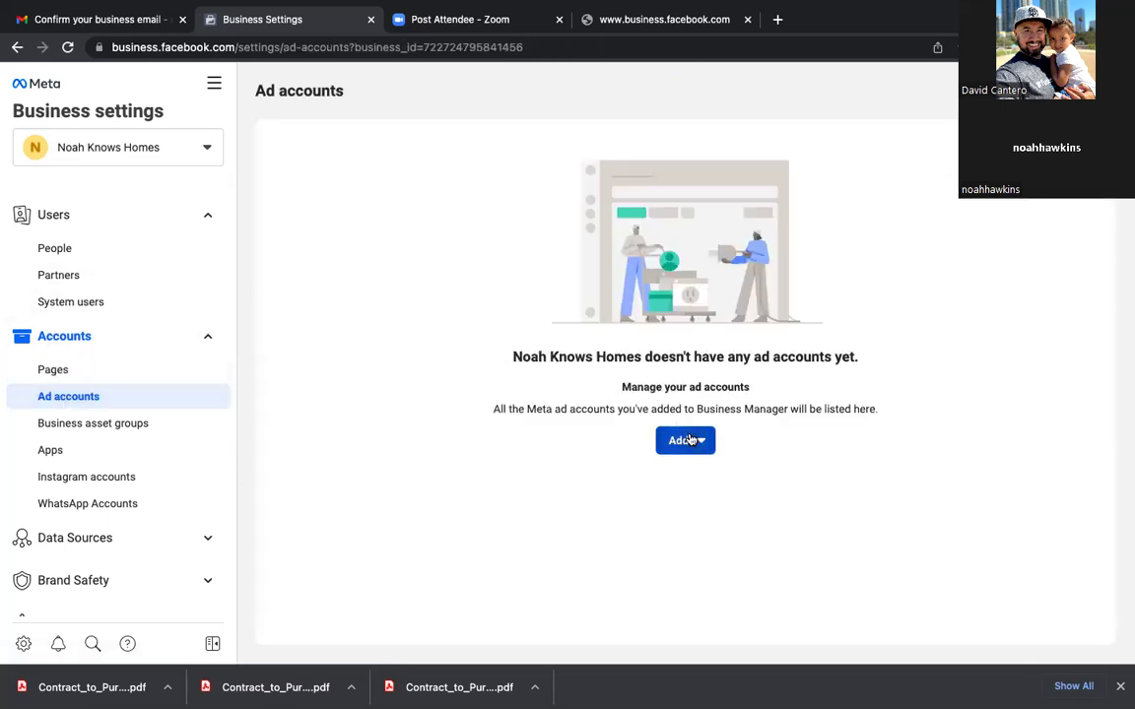
left_click(697, 443)
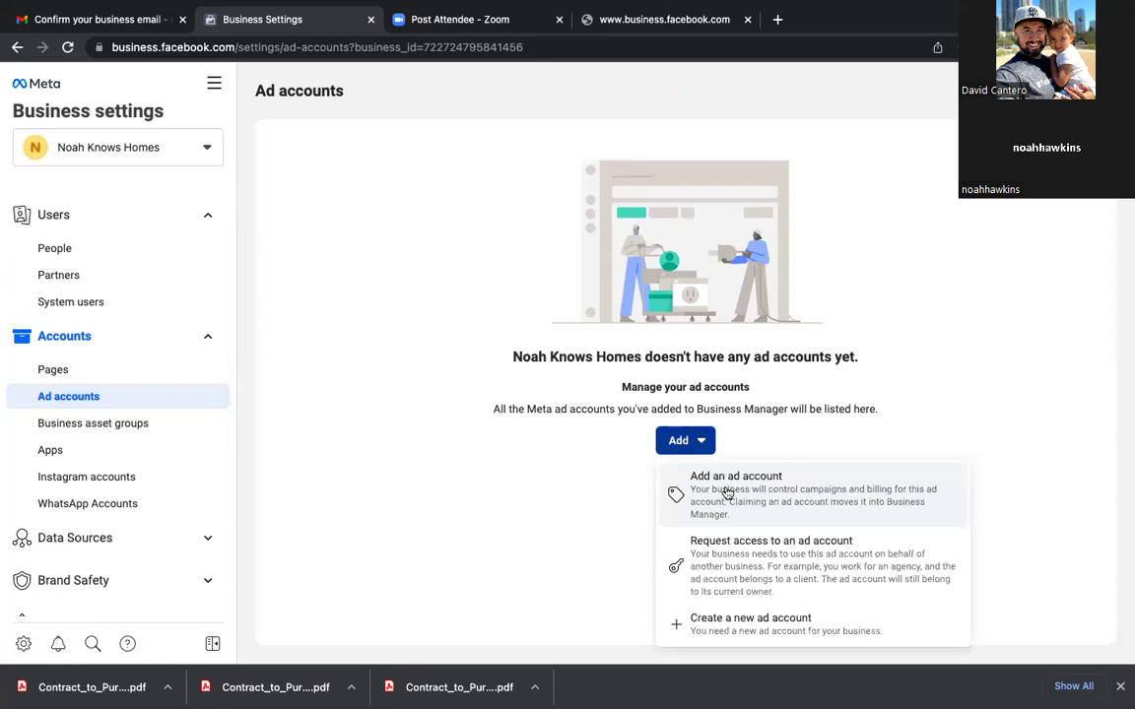
left_click(728, 621)
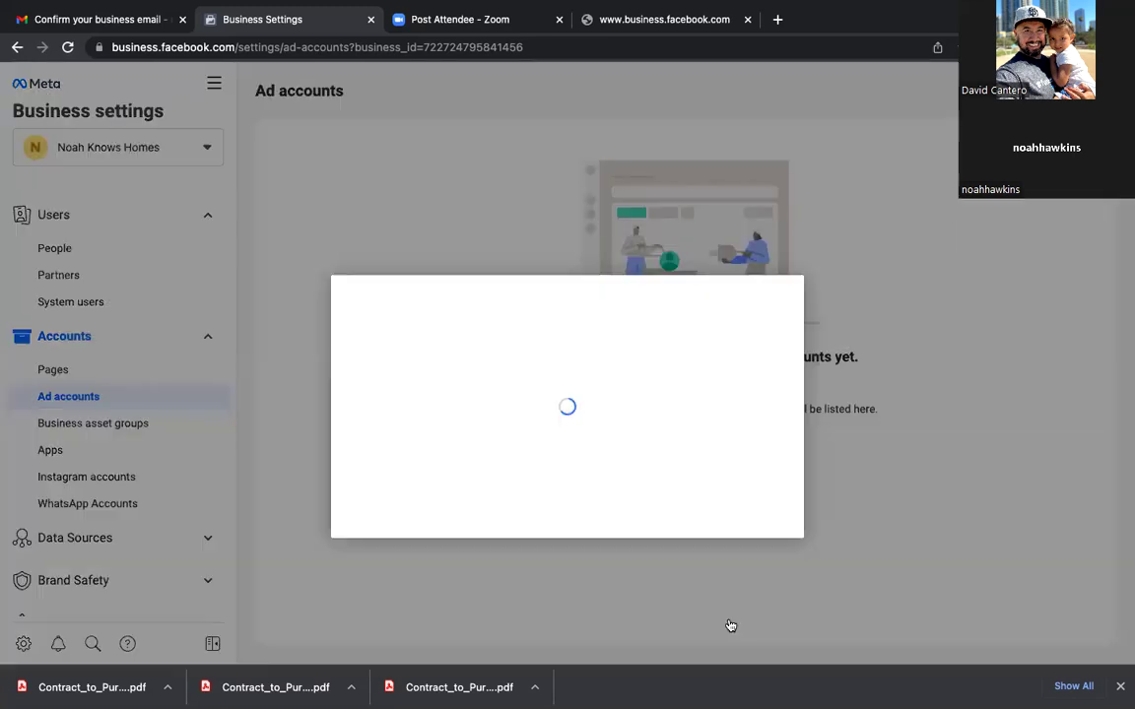
left_click(417, 416)
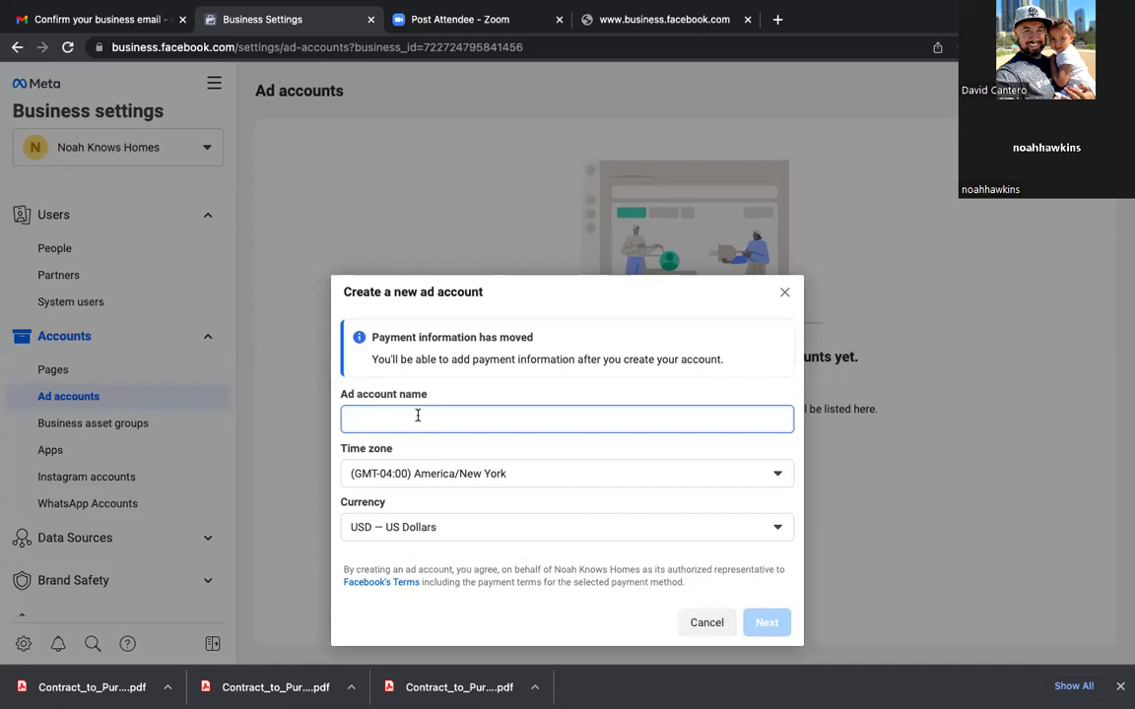
type("Noah Knowsh")
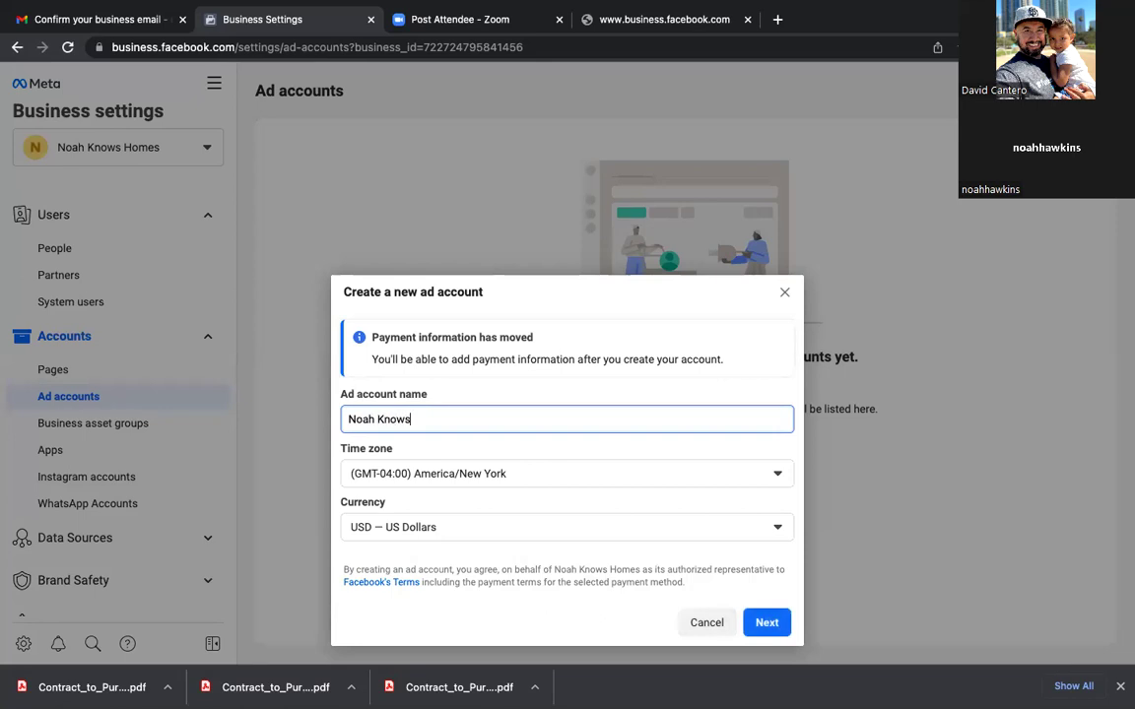
key("BackSpace")
key("BackSpace")
type("s Hoje")
key("BackSpace")
key("BackSpace")
type("mes")
Step: Keep America/New York time and USD, mark it for this business, and create it
left_click(416, 477)
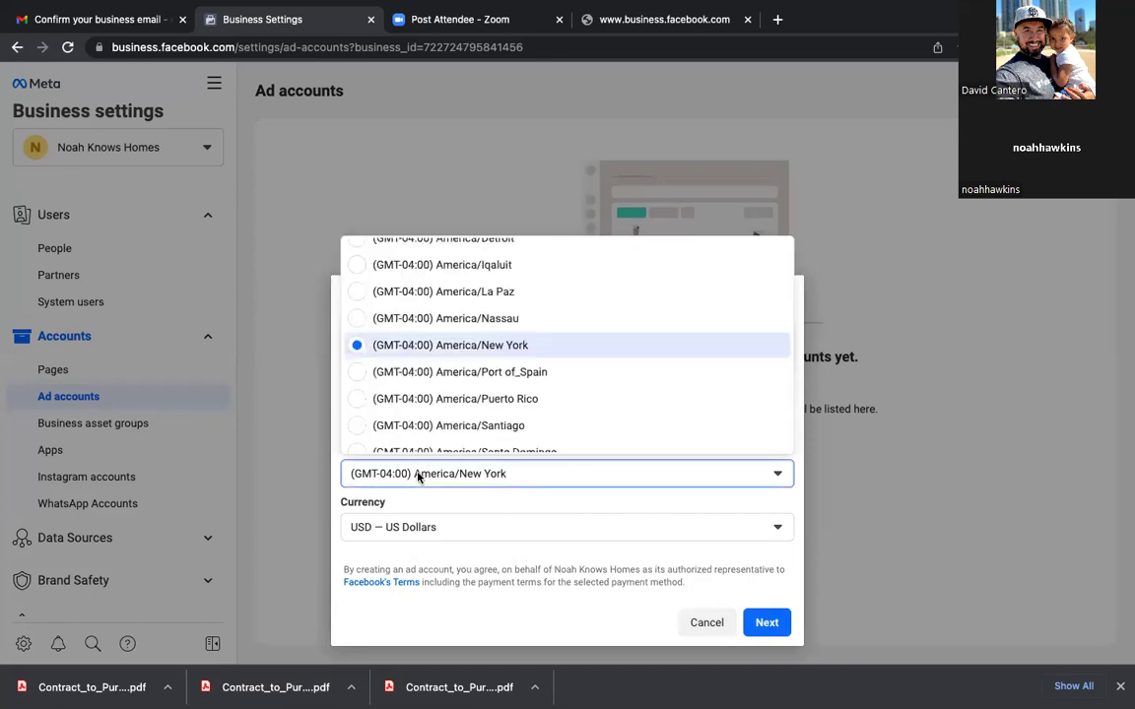
left_click(418, 476)
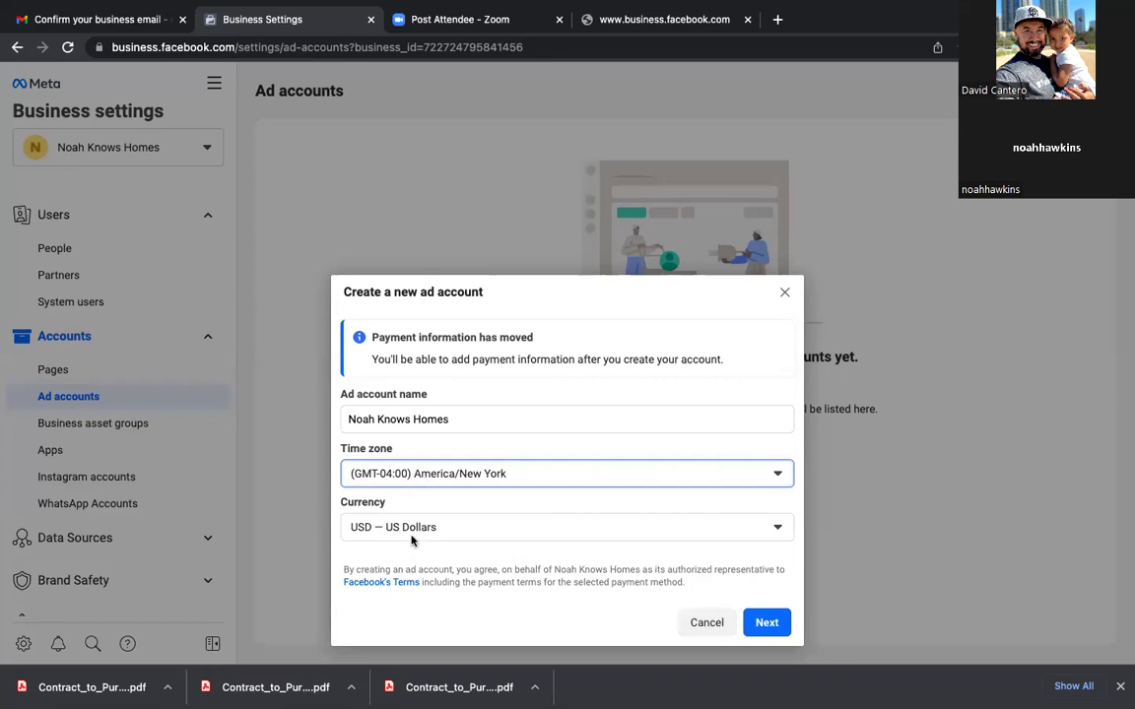
left_click(766, 623)
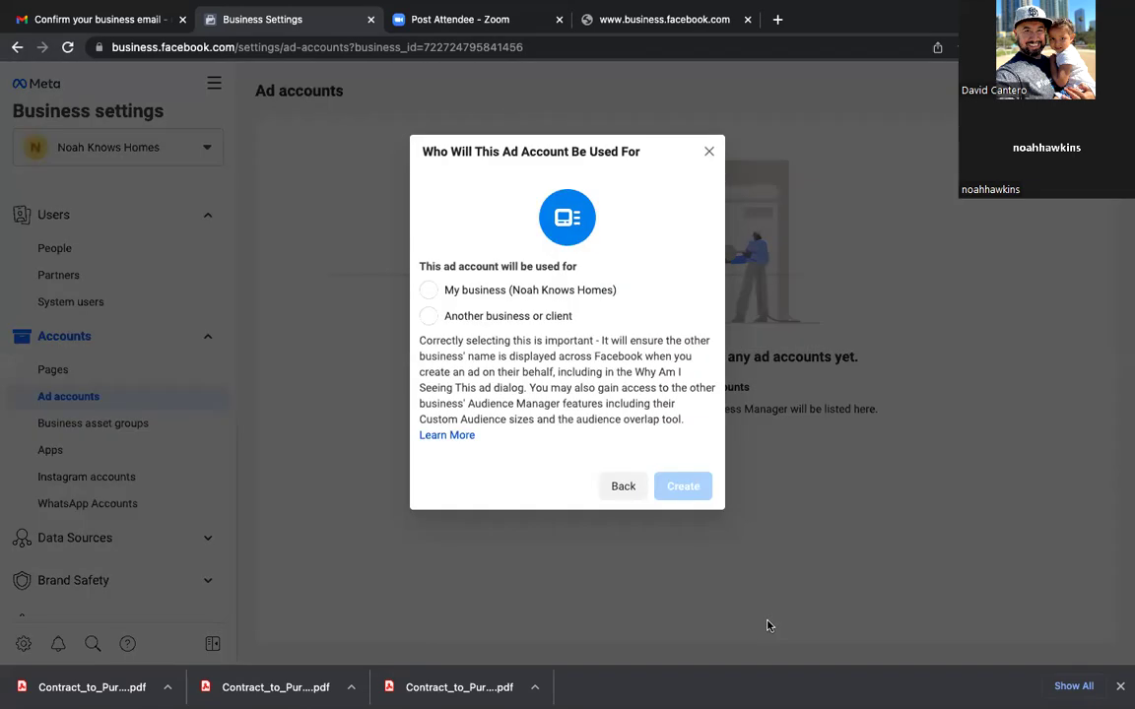
left_click(432, 292)
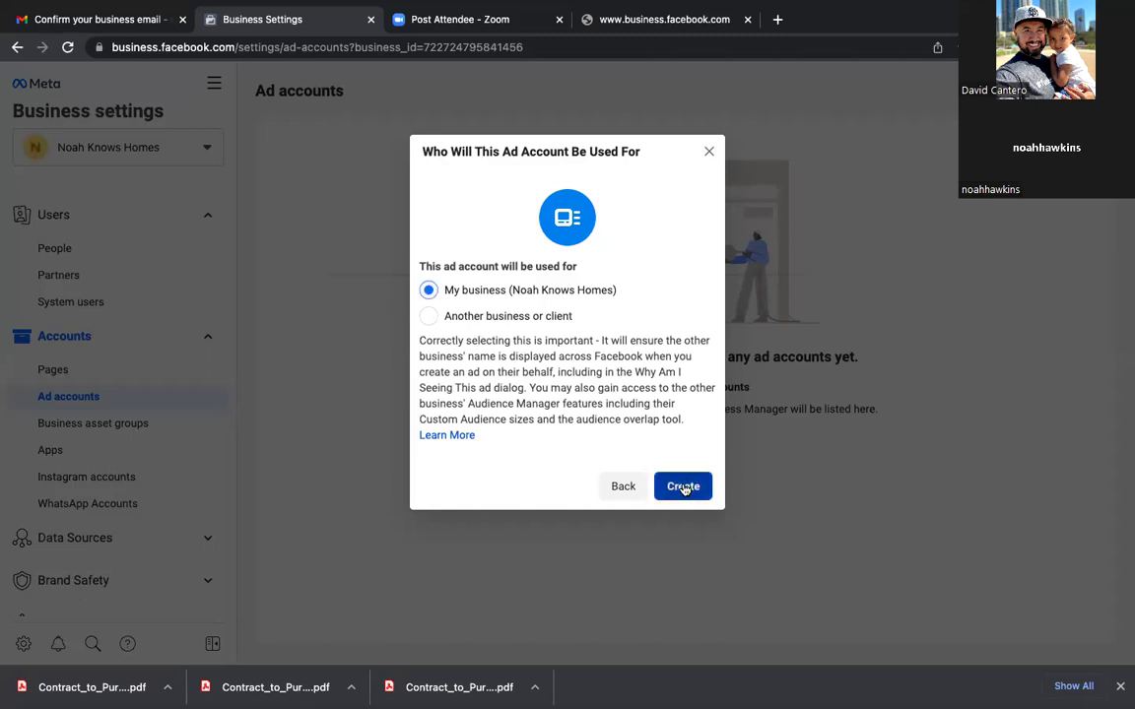
left_click(682, 486)
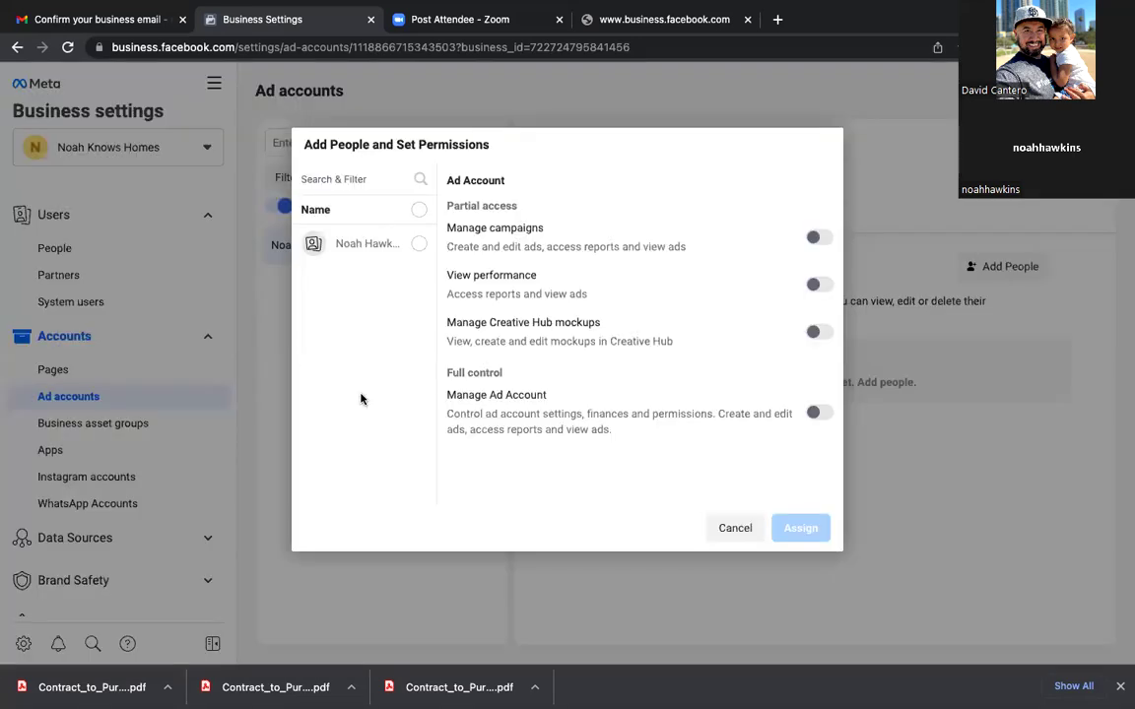
Step: Select the owner, switch on Manage Ad Account, and assign the permission
left_click(418, 246)
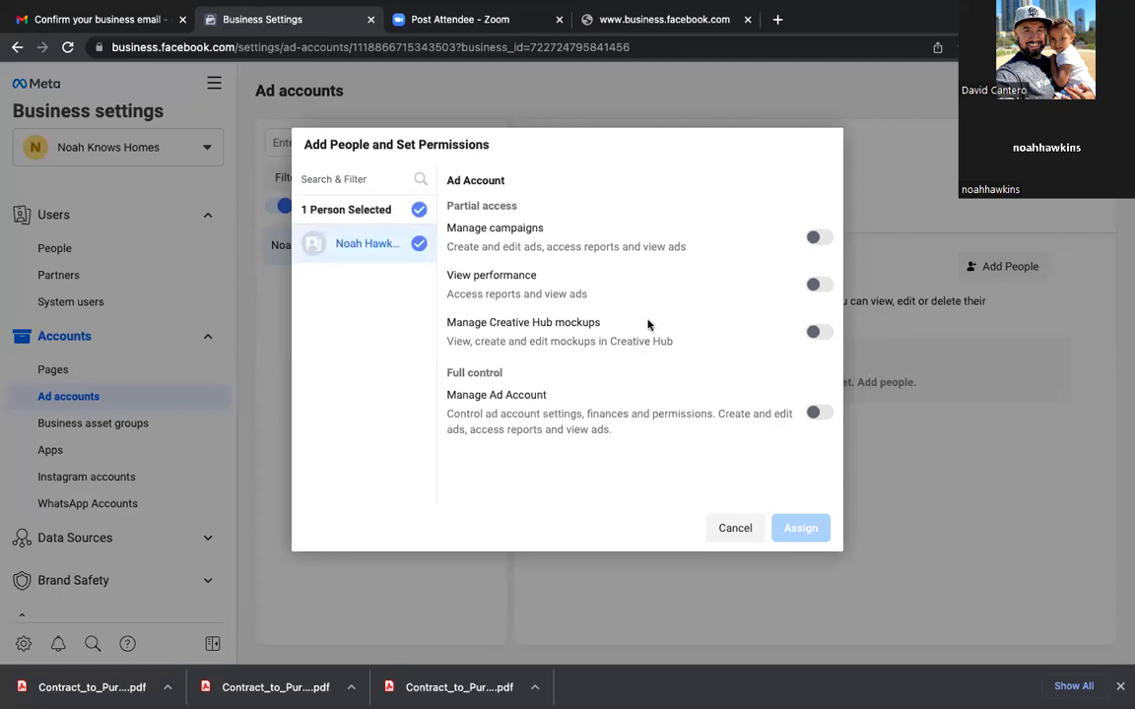
left_click(819, 413)
left_click(799, 529)
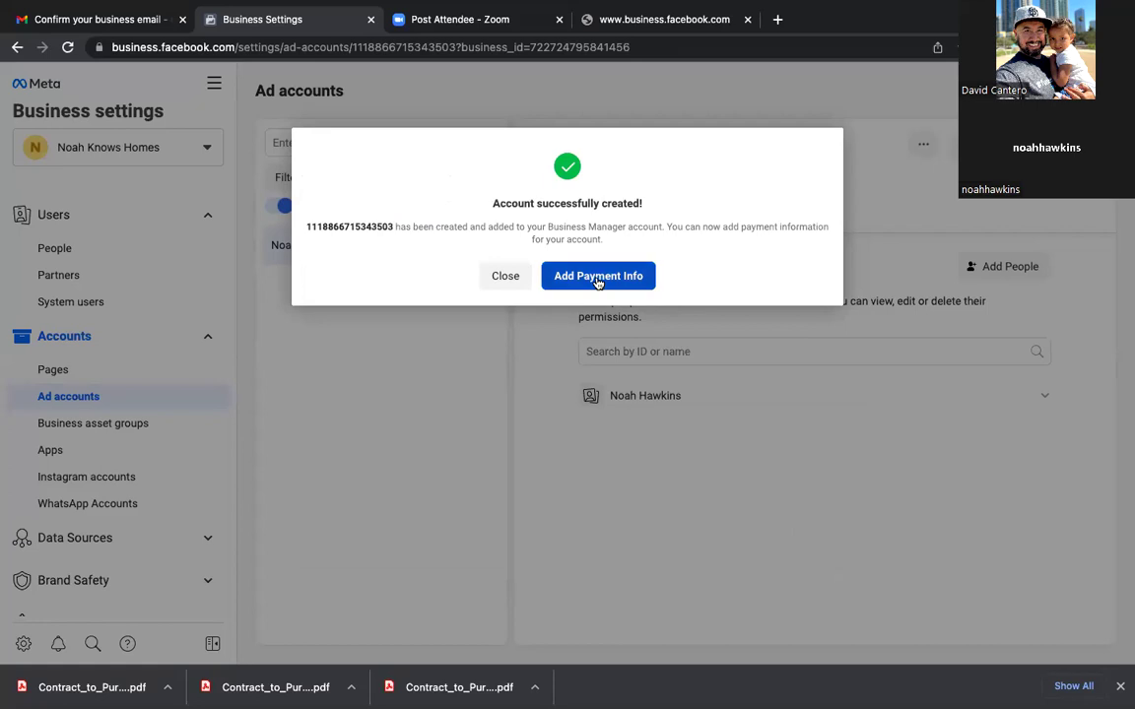
left_click(597, 279)
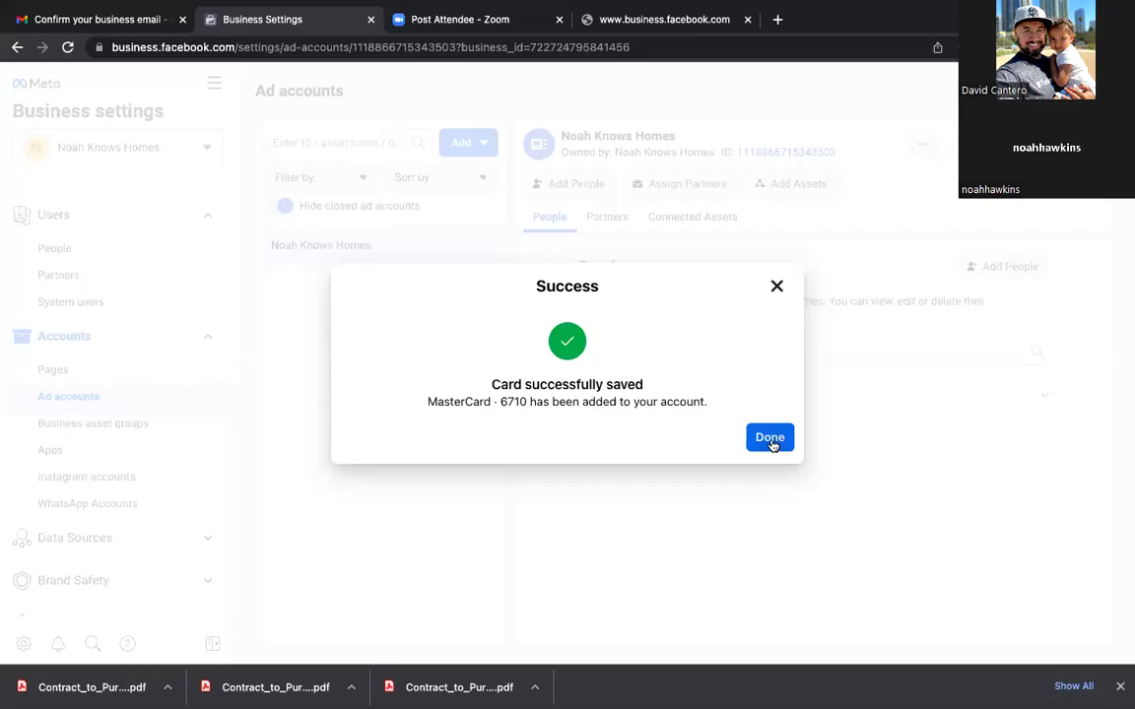
Step: Dismiss the card-saved message and review the owner's ad account permissions
left_click(768, 436)
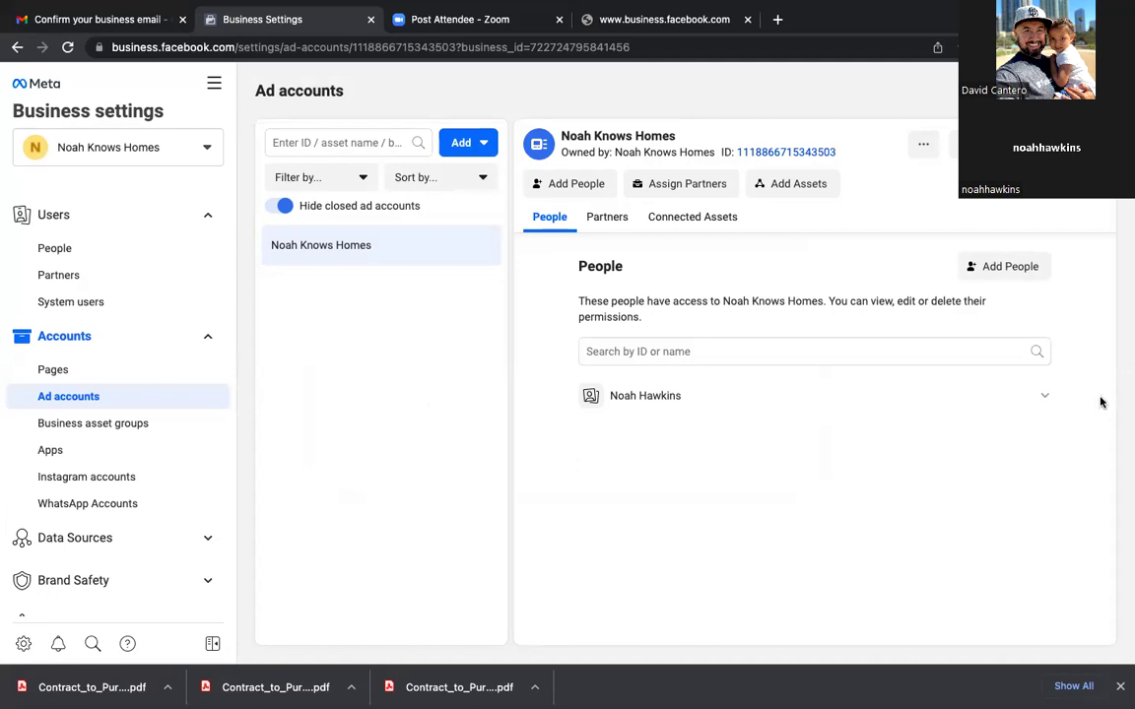
left_click(1048, 399)
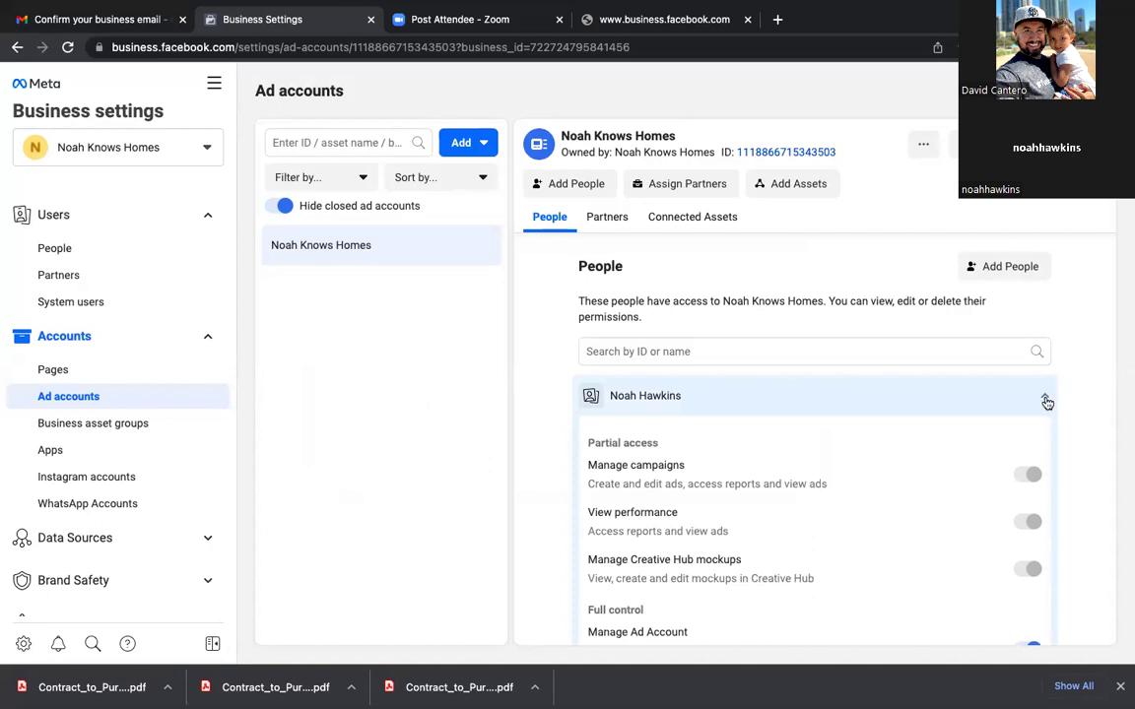
left_click(1044, 397)
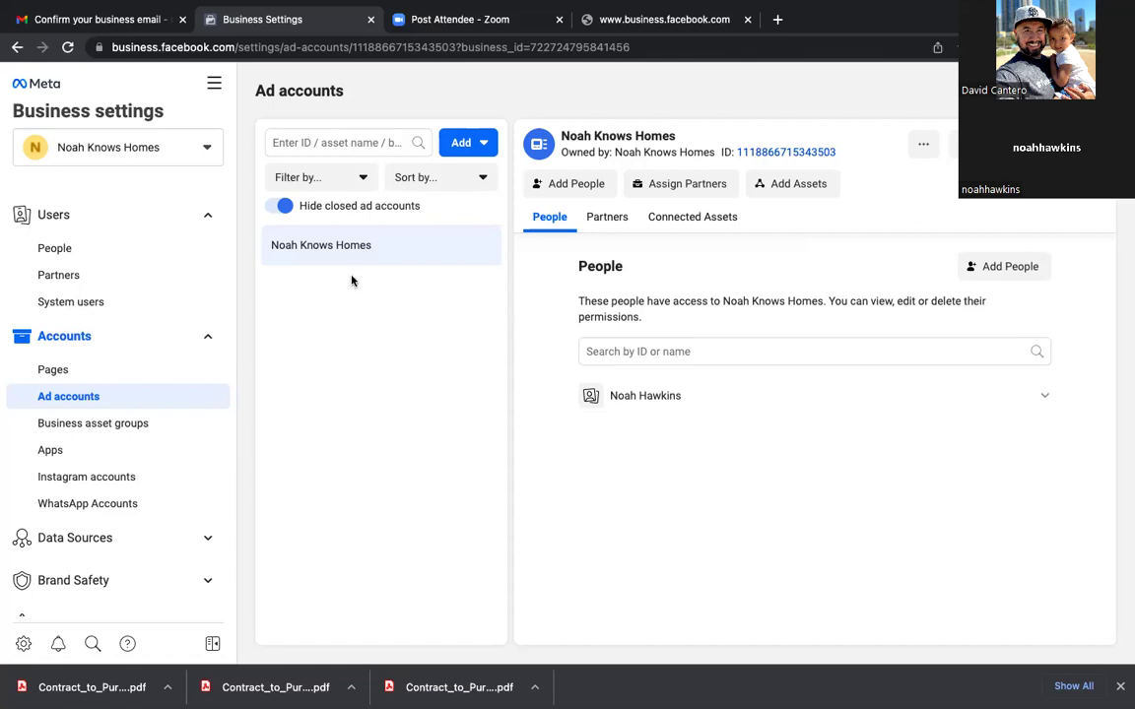
Step: Bookmark the ad accounts page under the name 'Ad Accounts'
left_click(953, 47)
left_click(881, 113)
triple_click(881, 113)
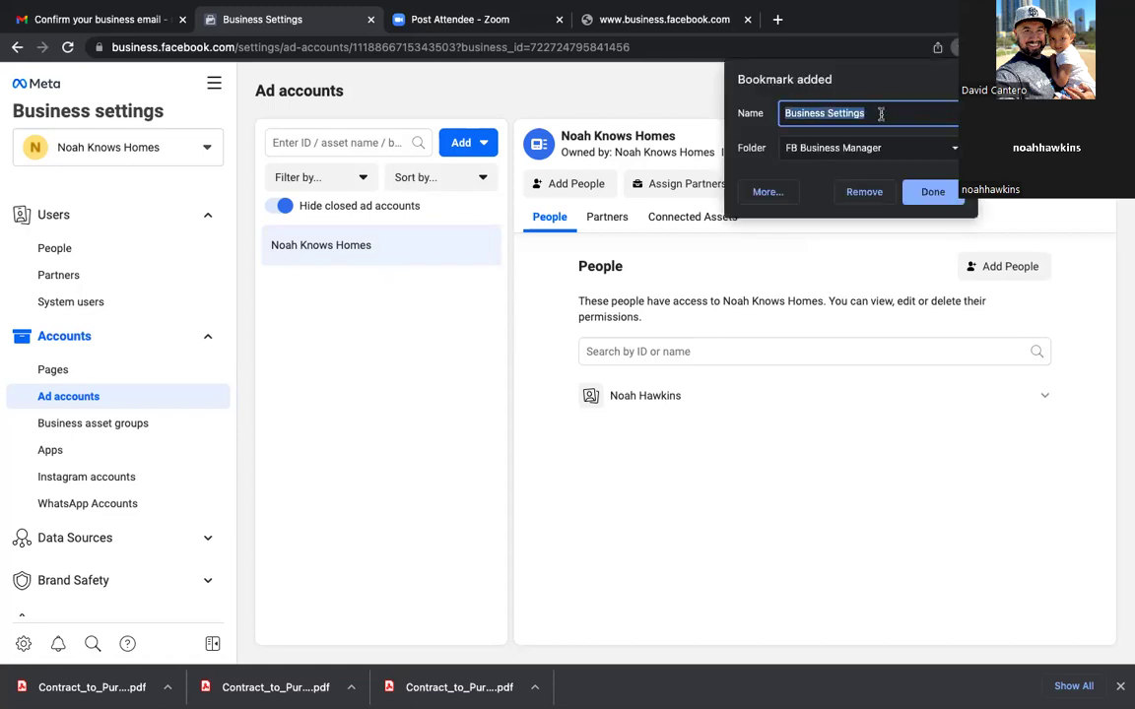
type("Ad Accounts")
left_click(932, 192)
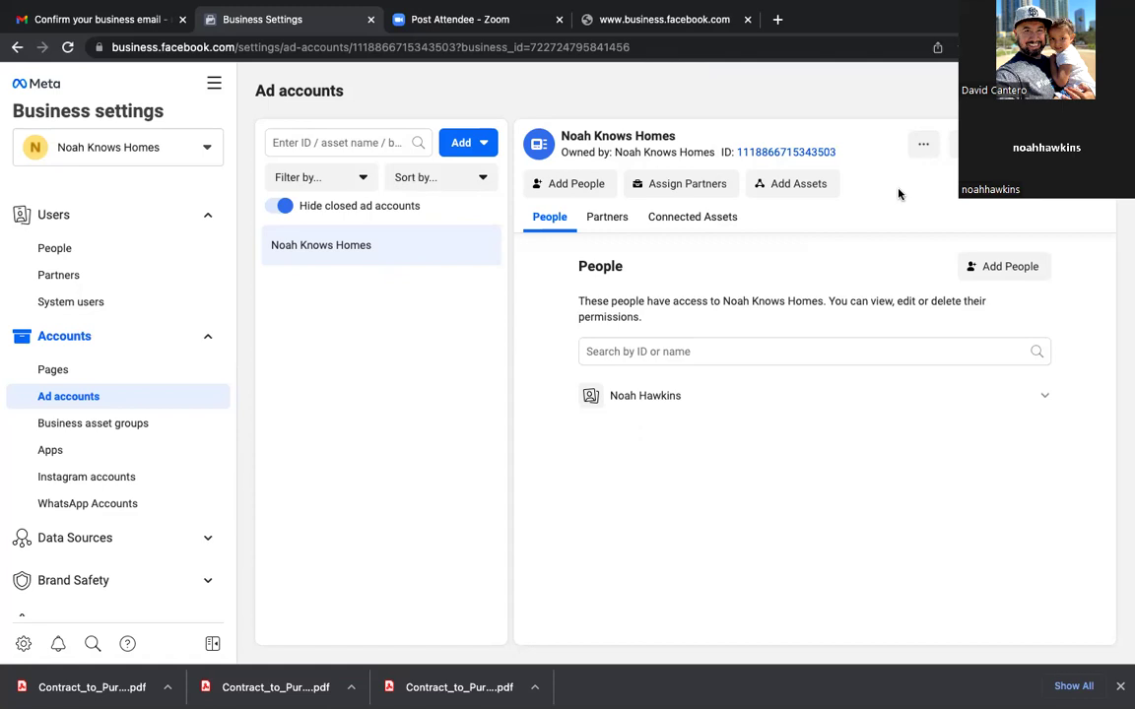
Step: Back out of Add Assets and switch to the Instagram accounts section
left_click(789, 184)
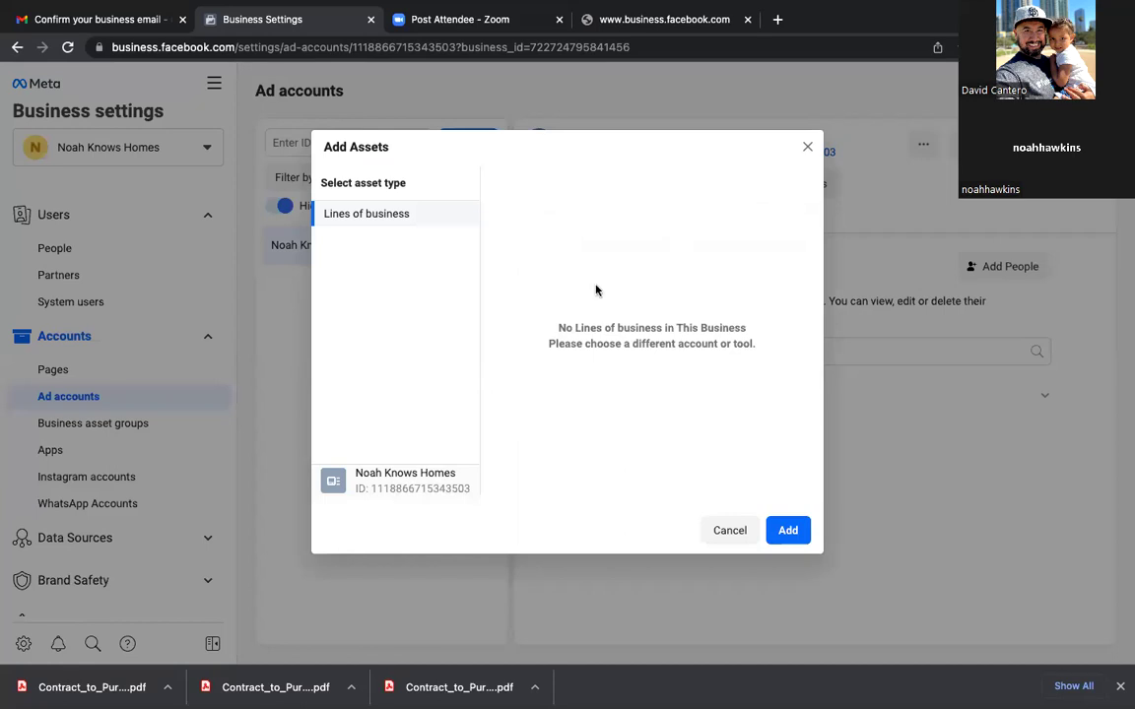
left_click(730, 531)
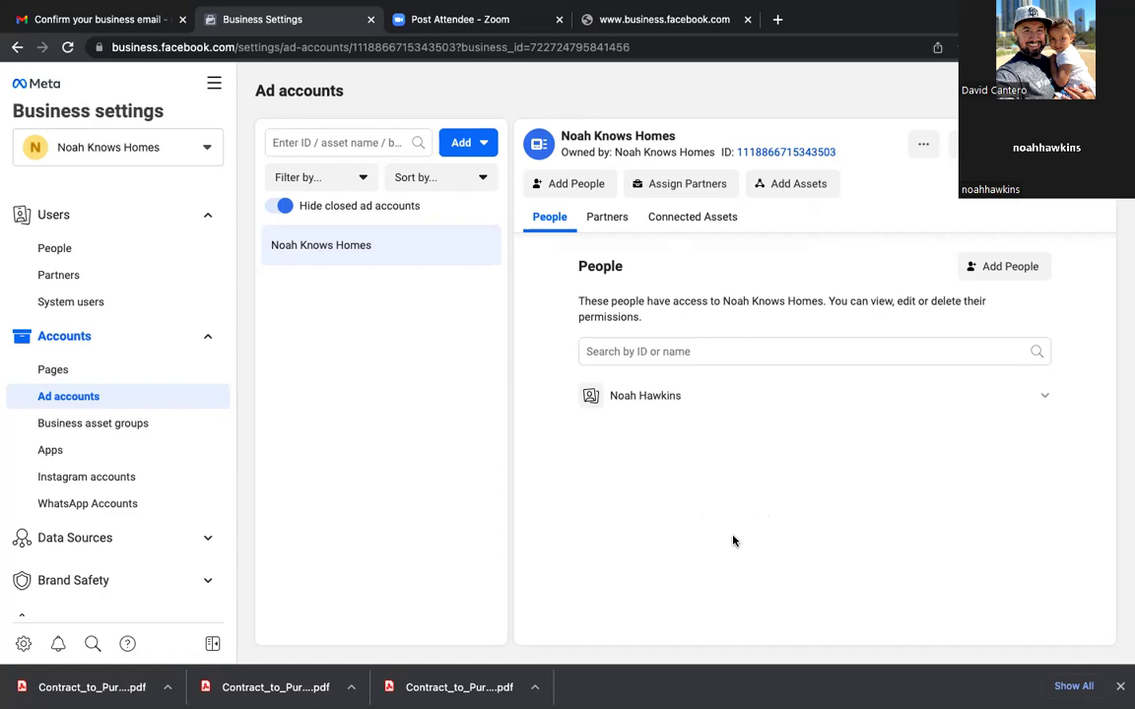
left_click(81, 478)
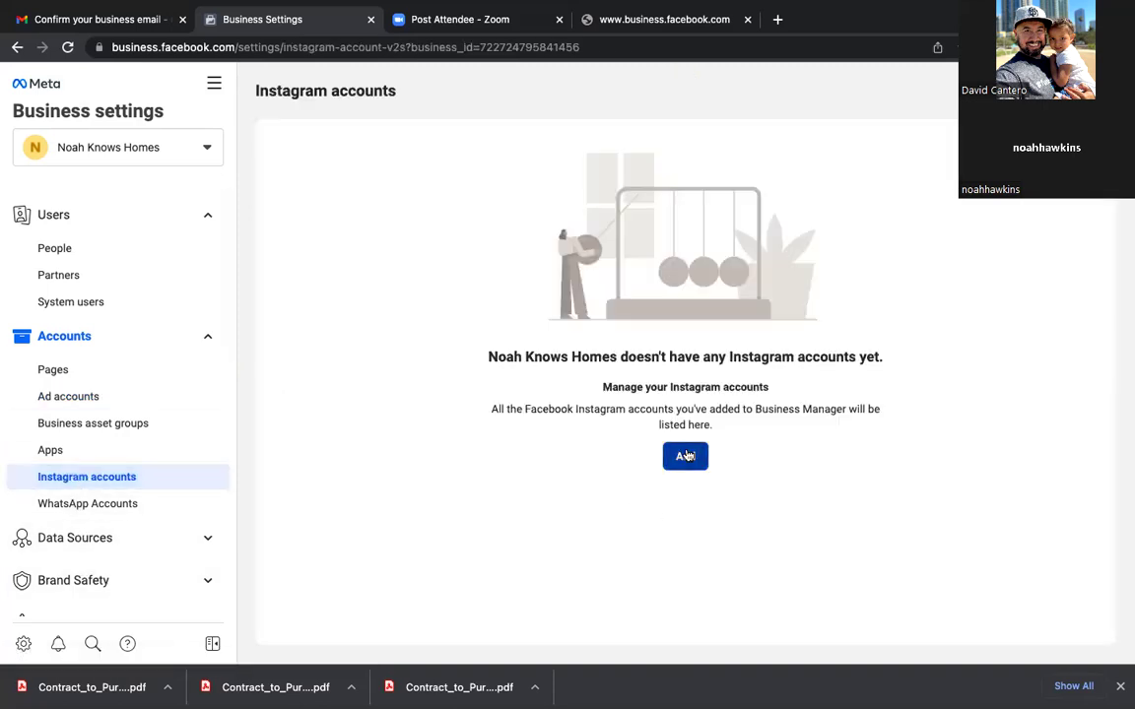
Step: Add the business Instagram account through its suggested login and connect the Noah Knows Homes ad account
left_click(685, 456)
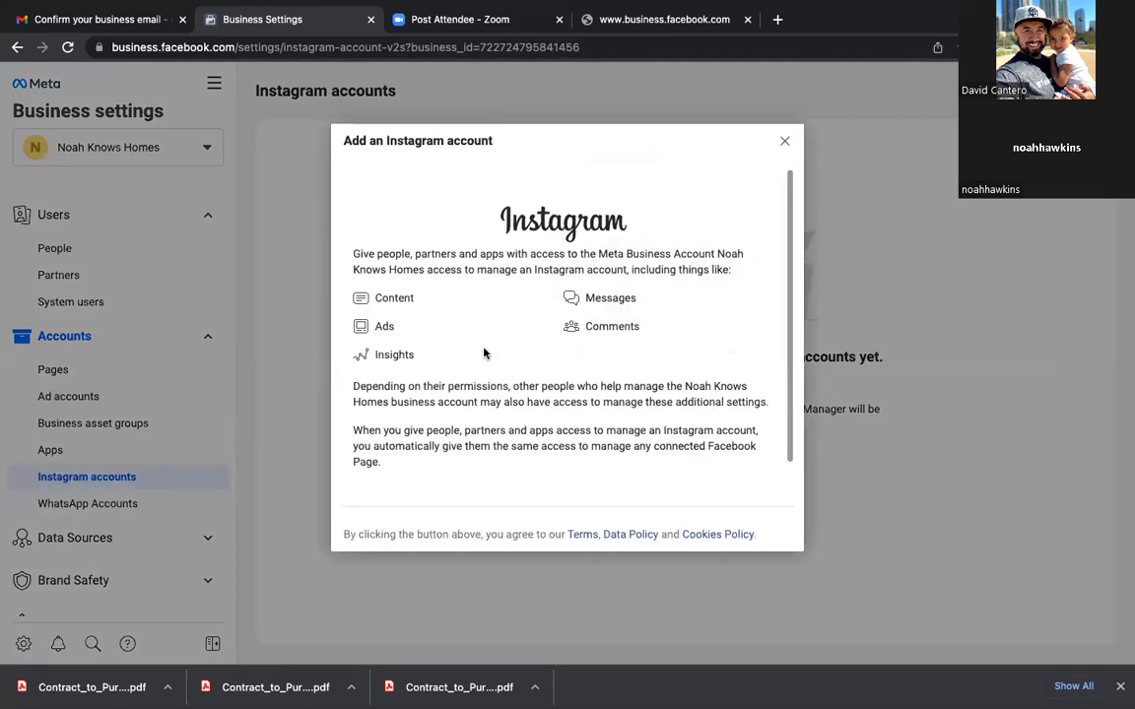
scroll(488, 405, "down", 2)
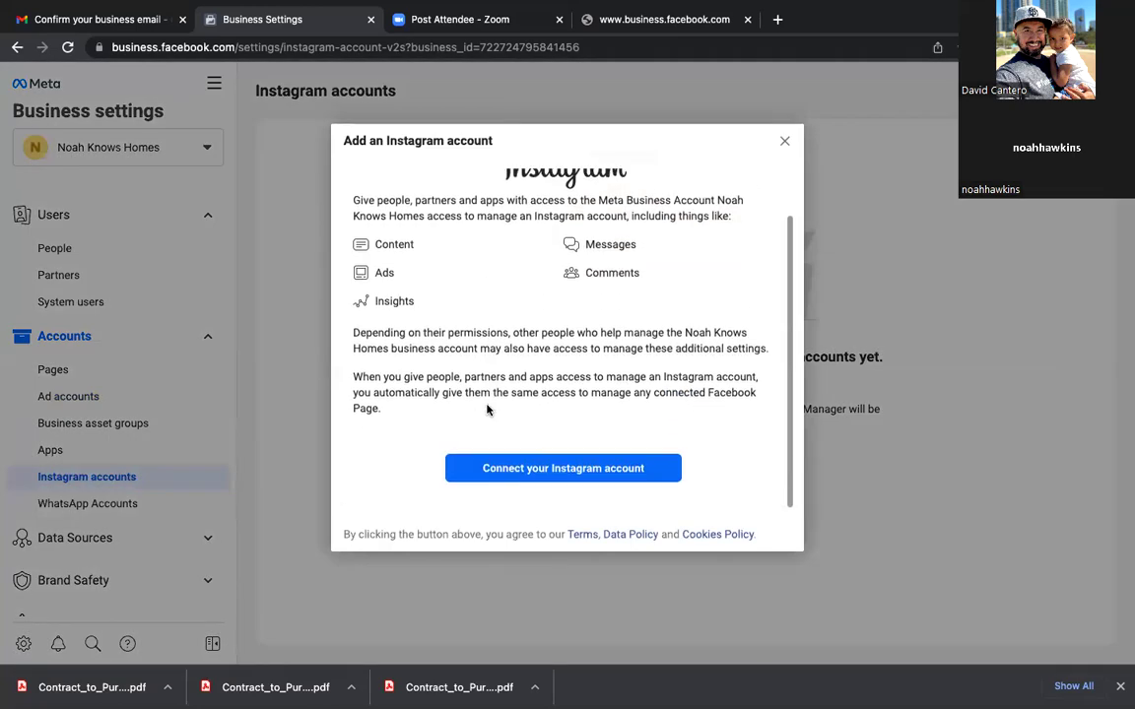
left_click(540, 476)
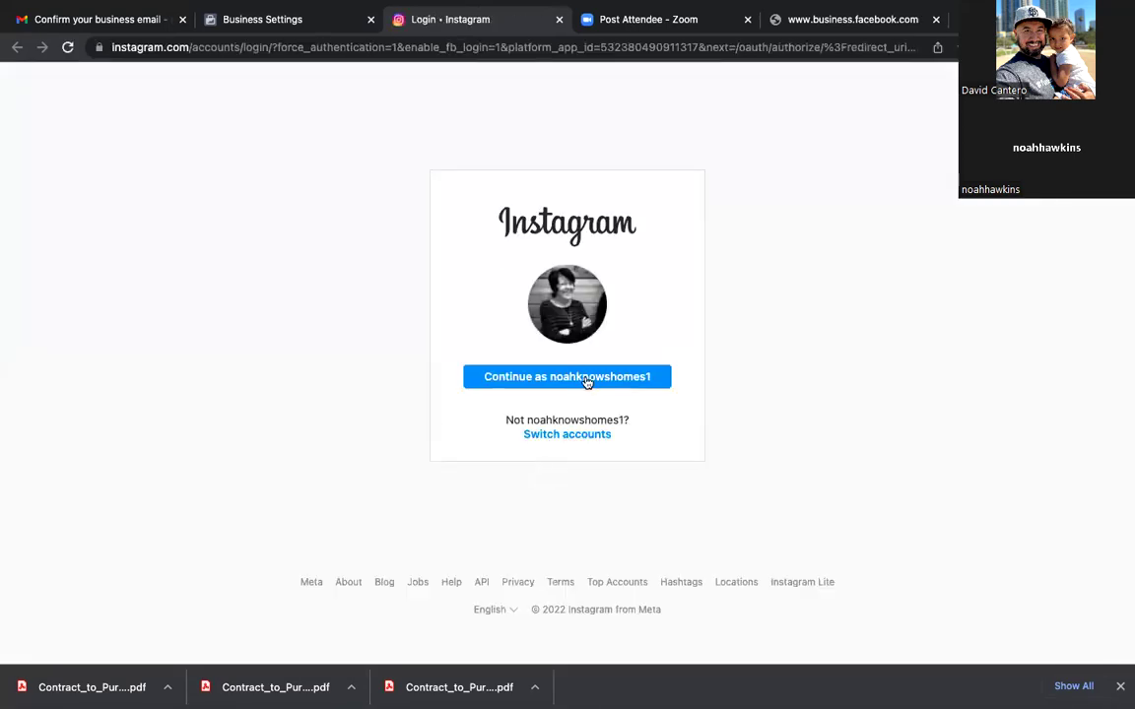
left_click(585, 383)
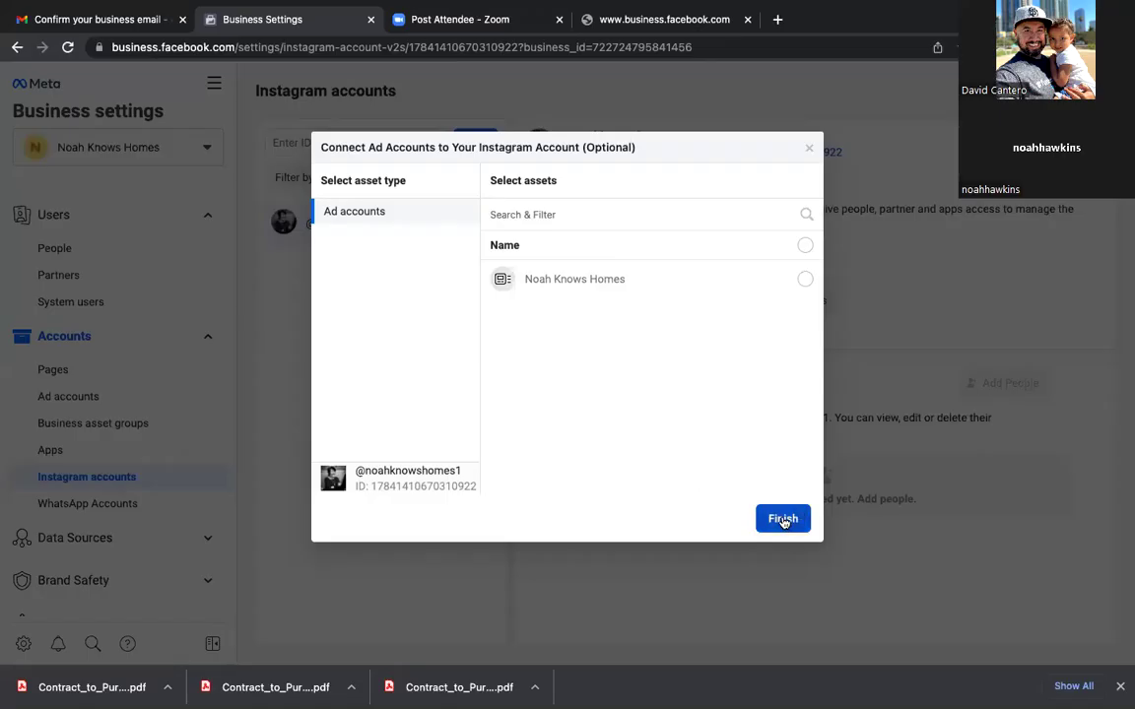
left_click(805, 280)
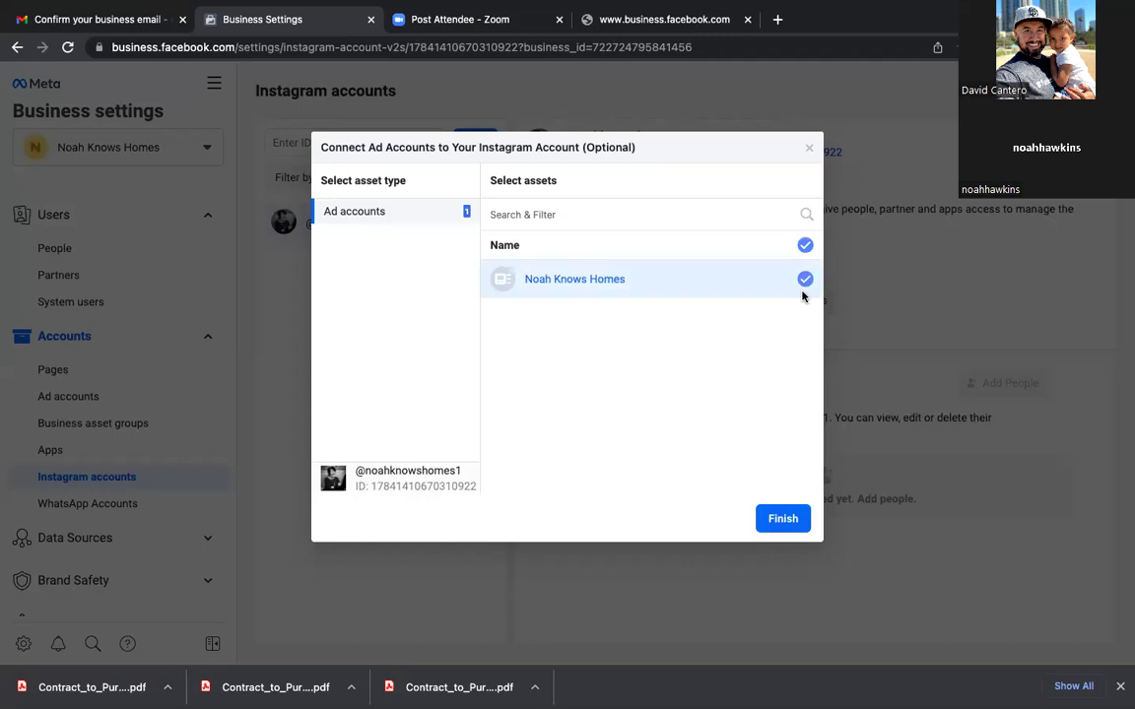
left_click(785, 521)
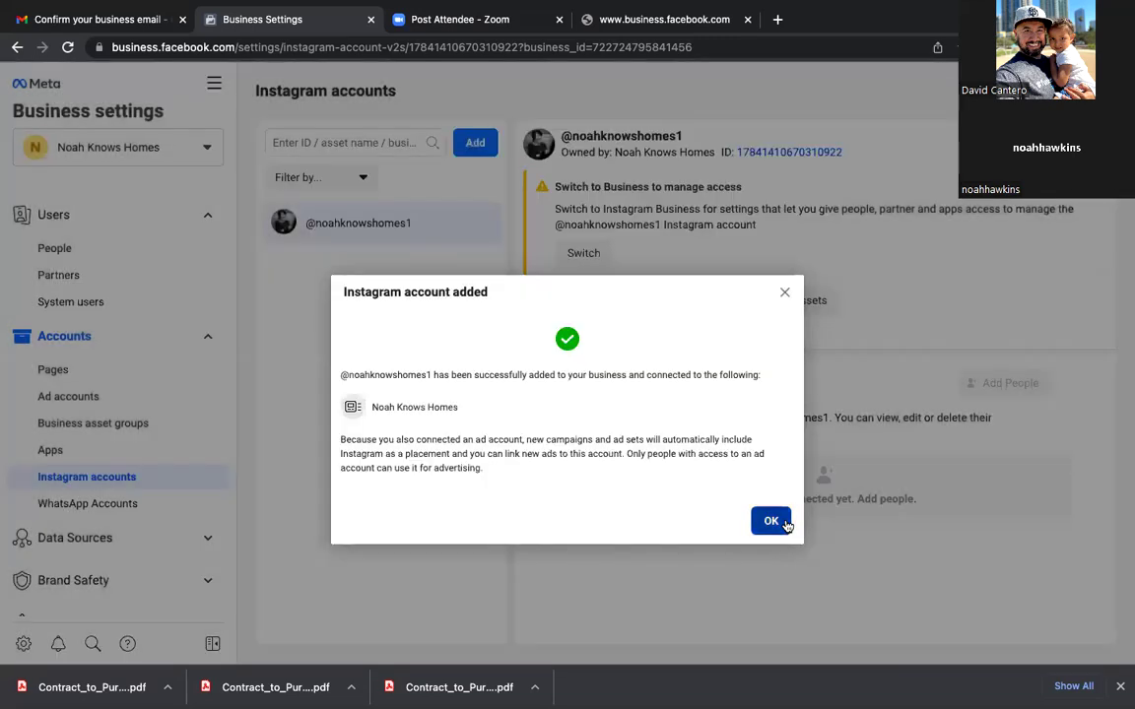
left_click(771, 521)
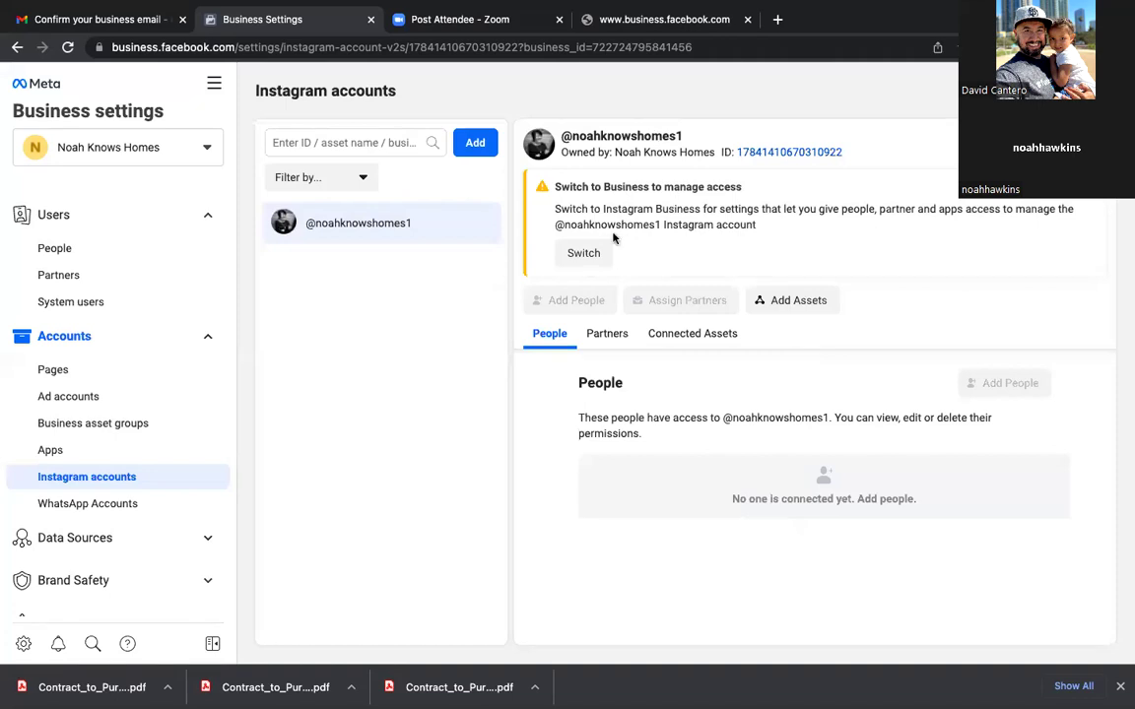
Step: Log in to Instagram with the account password, retrying after the error, and pick Business
left_click(586, 255)
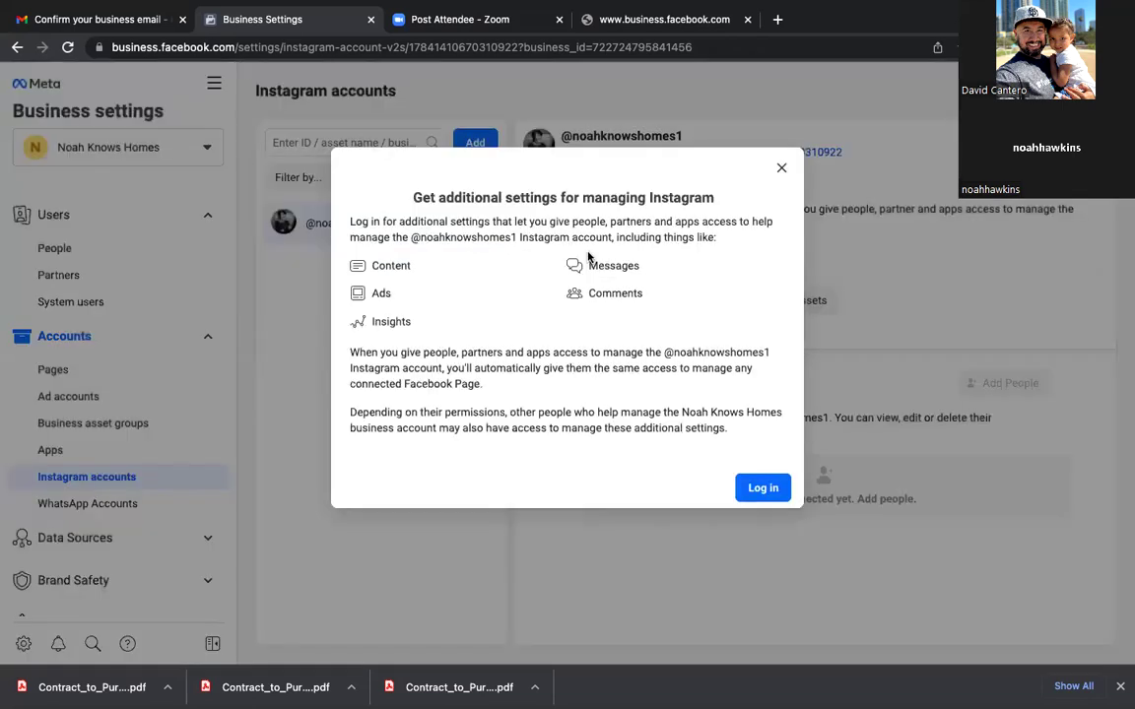
left_click(762, 489)
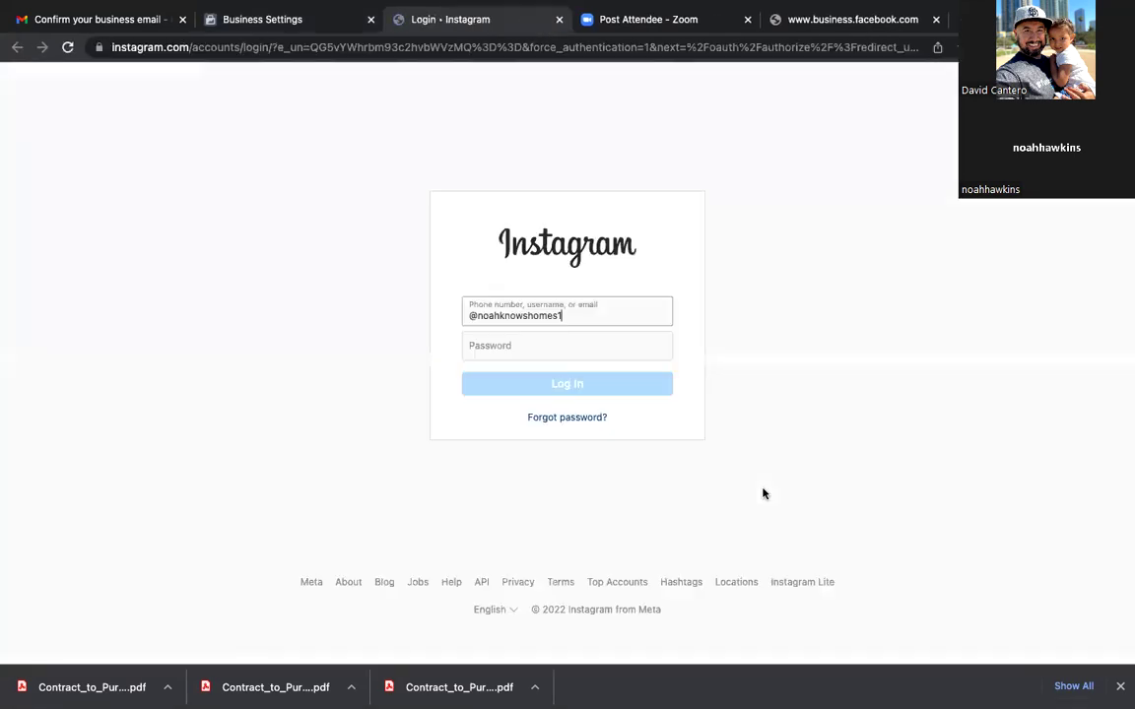
left_click(513, 345)
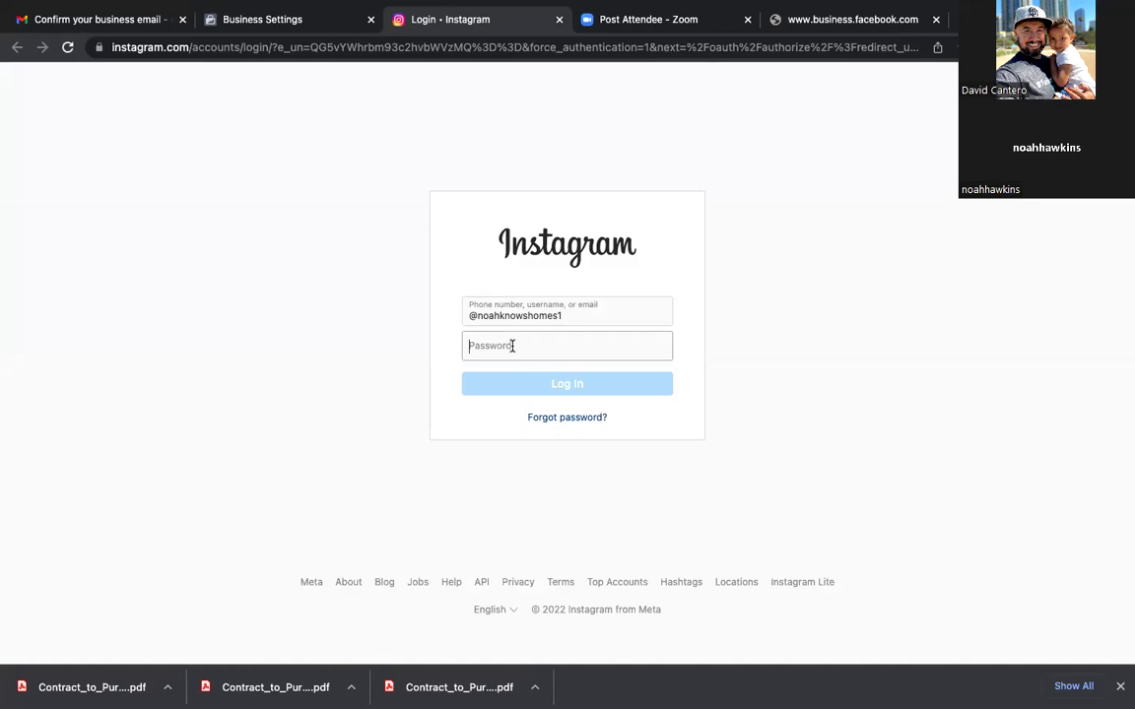
type("•••••••••")
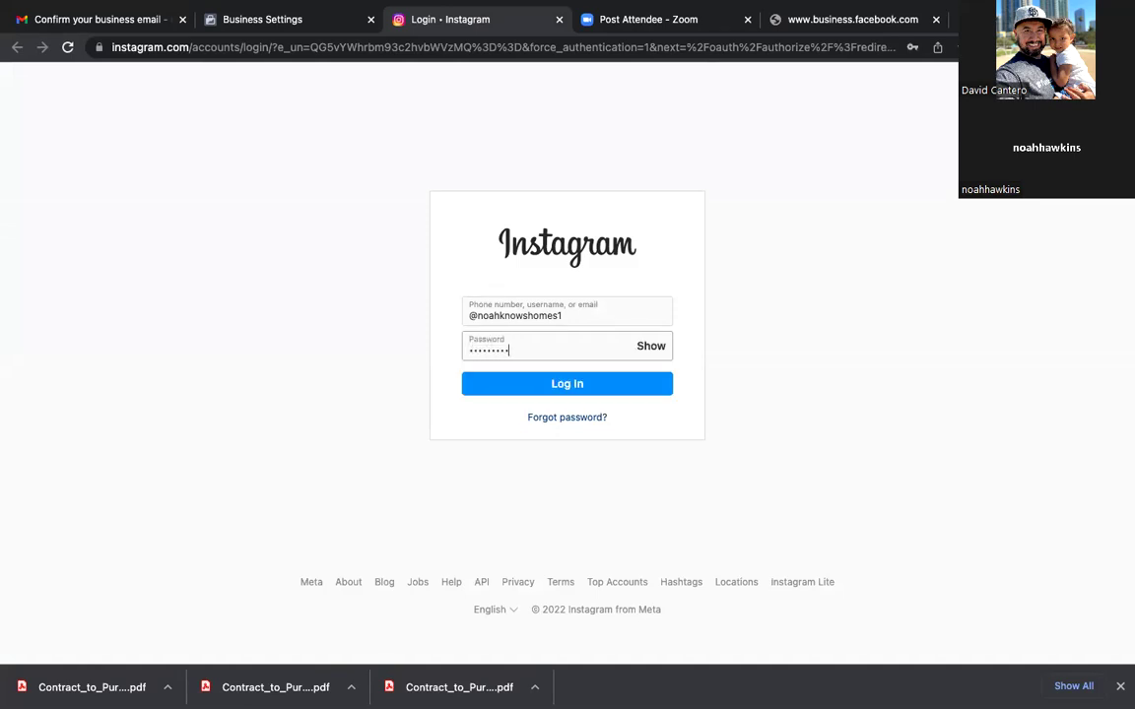
left_click(564, 386)
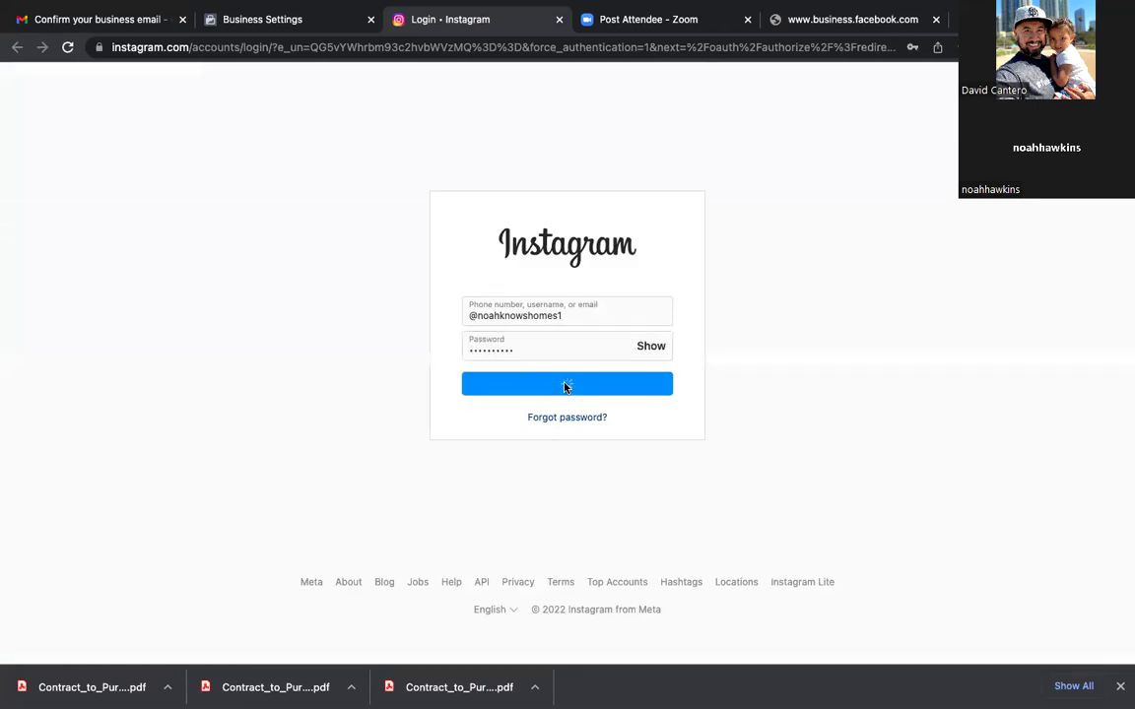
left_click(529, 327)
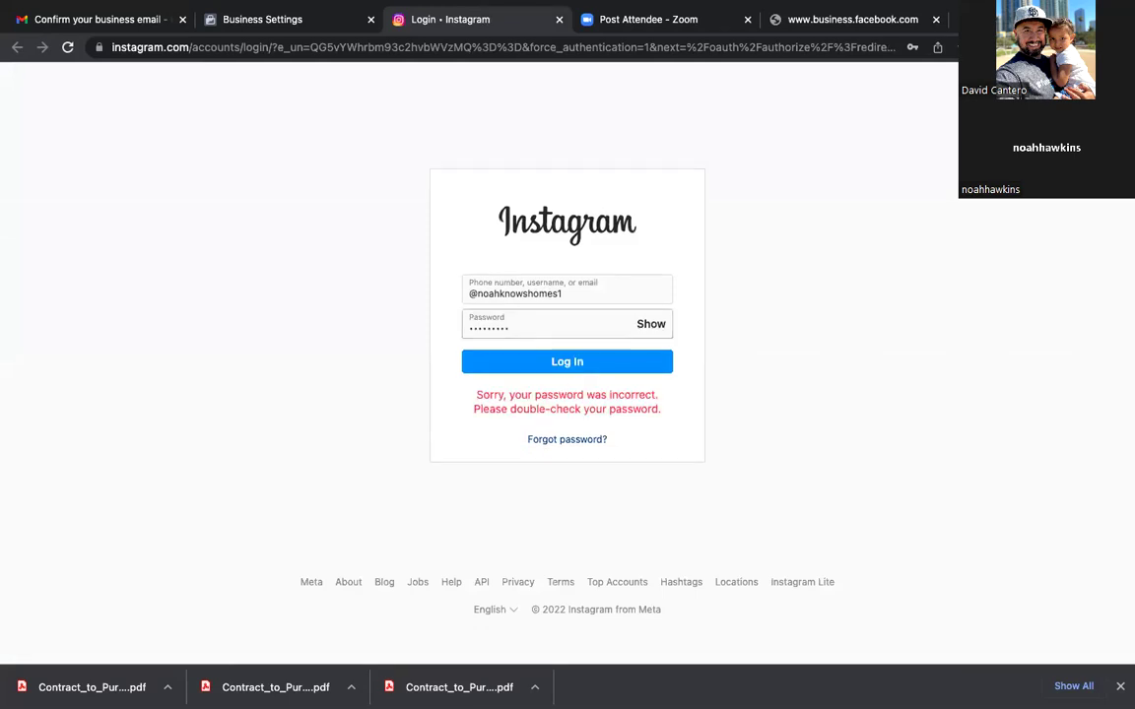
left_click(577, 373)
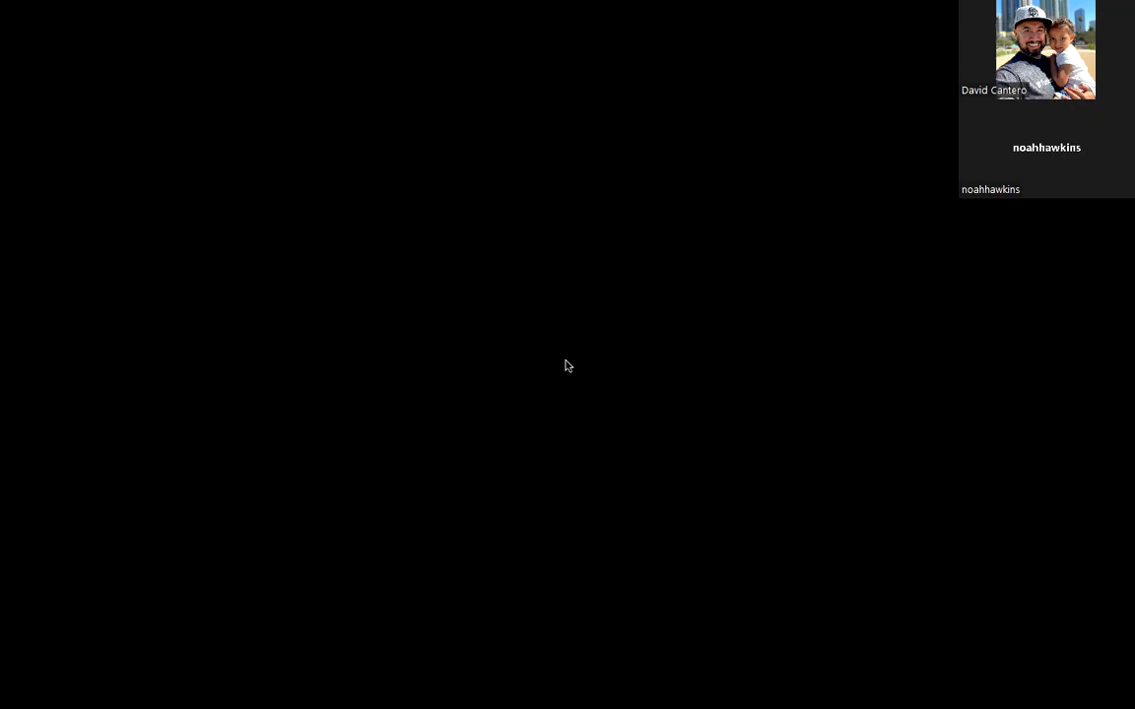
left_click(682, 409)
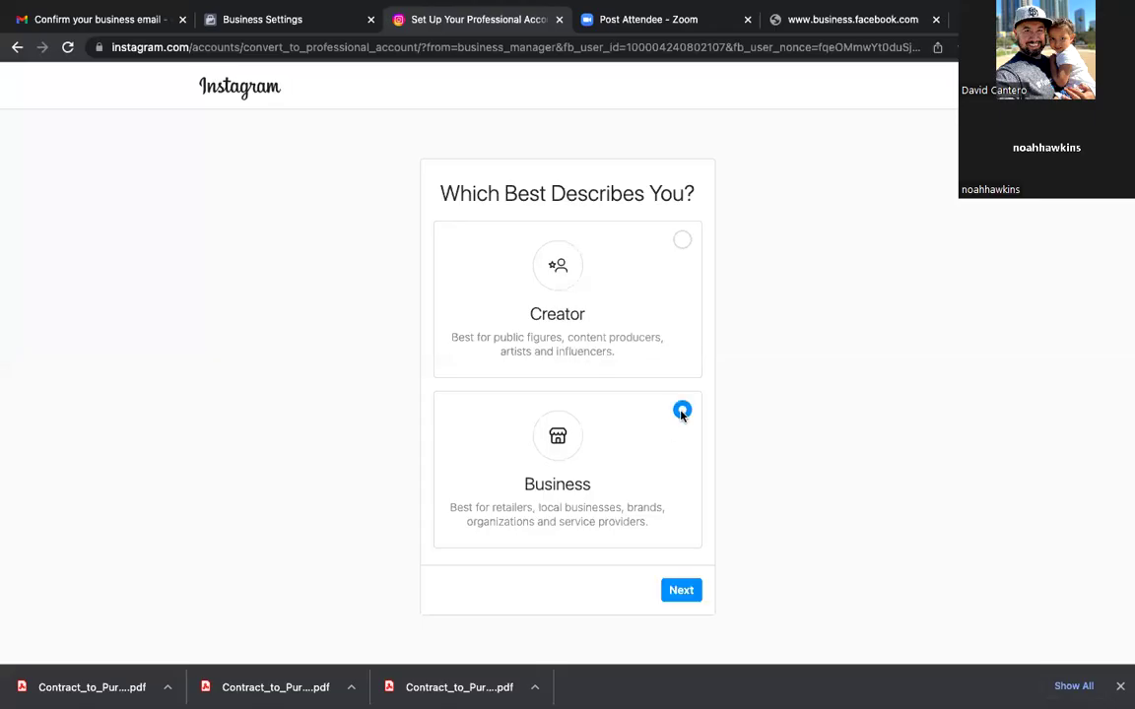
Step: Continue past the Business overview and set the category to Real Estate Agent by searching 'real'
left_click(682, 591)
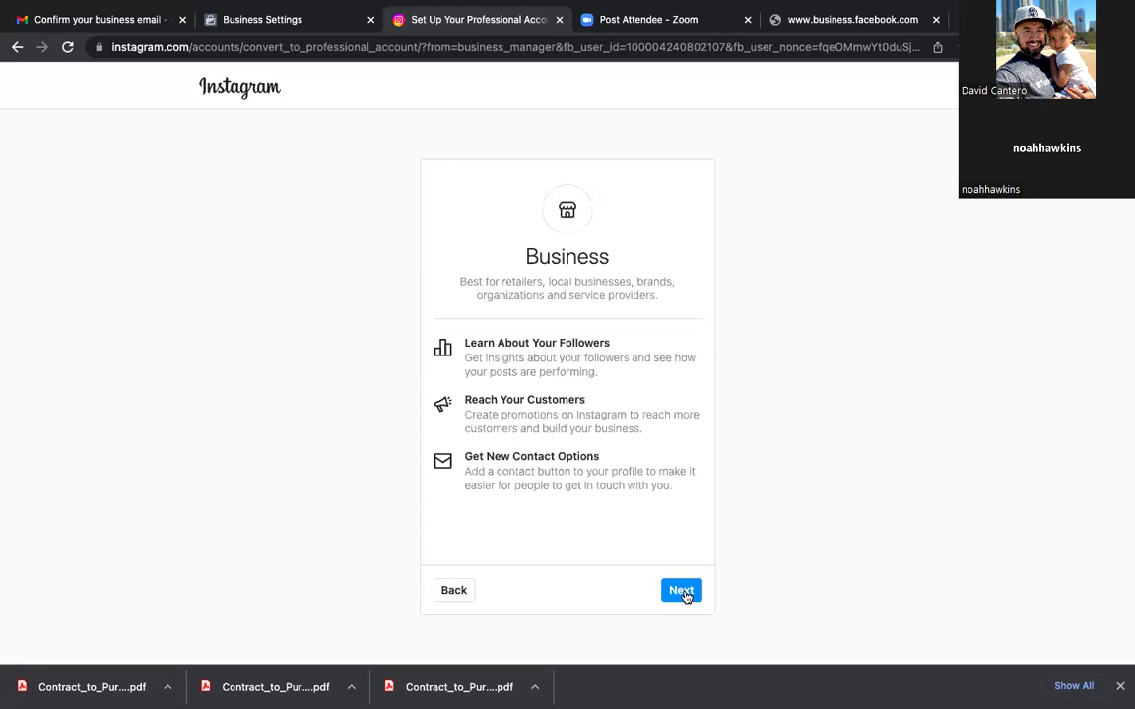
left_click(682, 591)
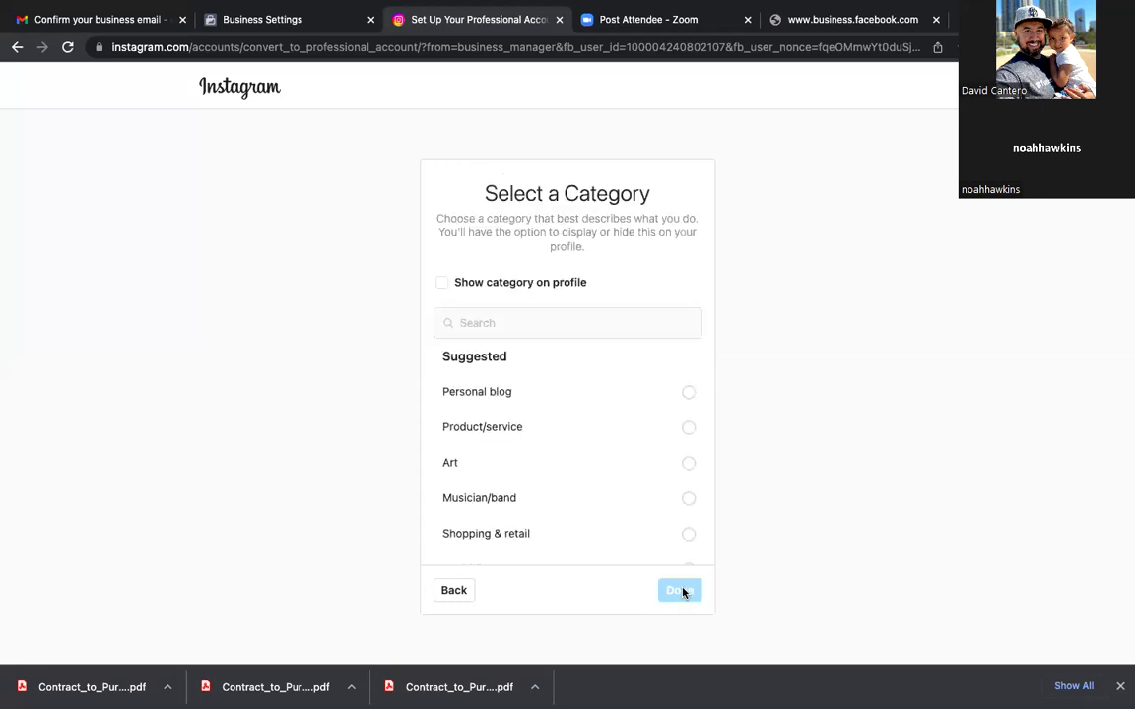
scroll(610, 537, "down", 1)
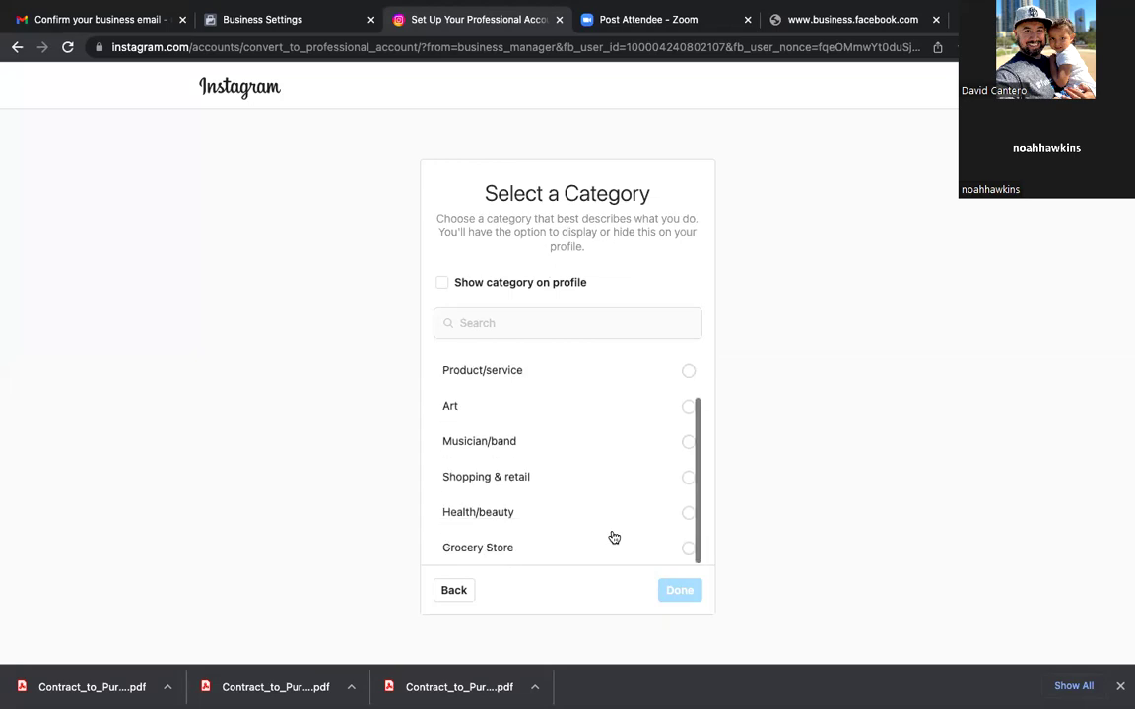
left_click(547, 325)
type("real")
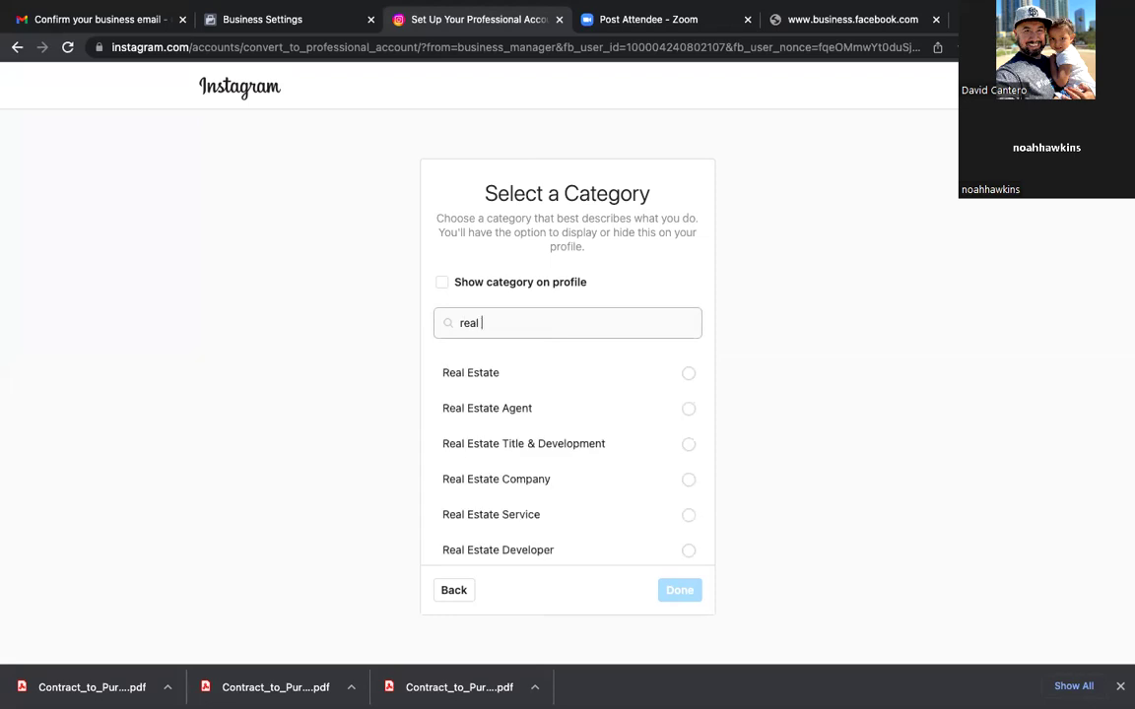
left_click(512, 414)
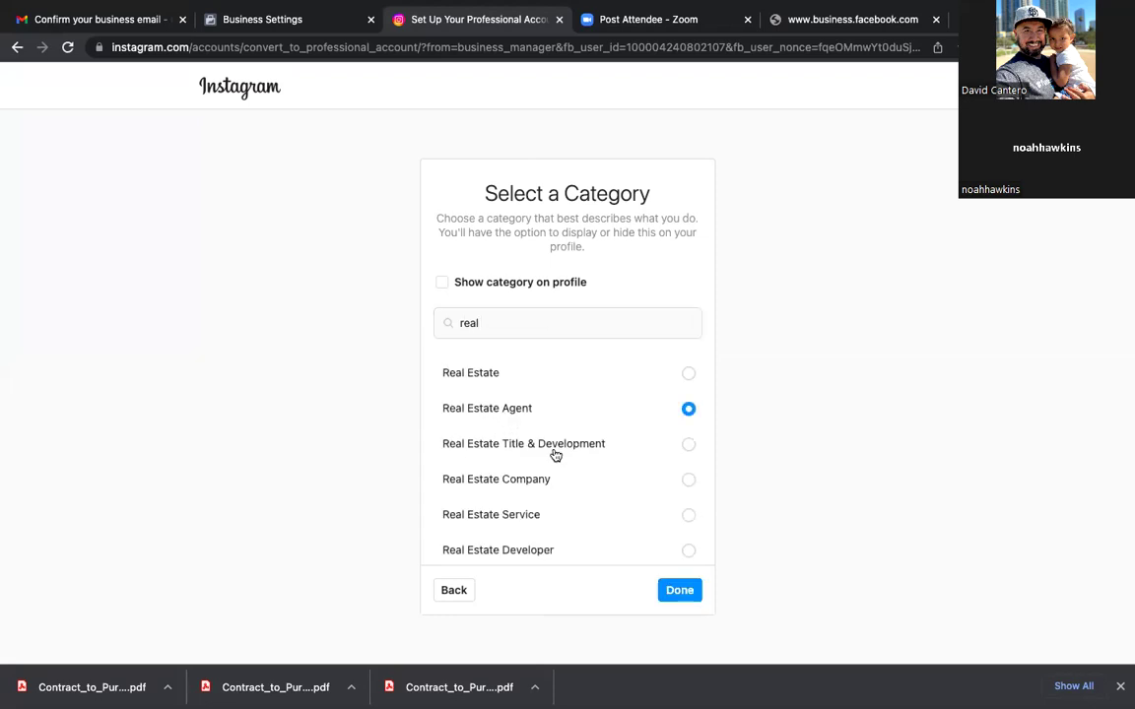
left_click(679, 596)
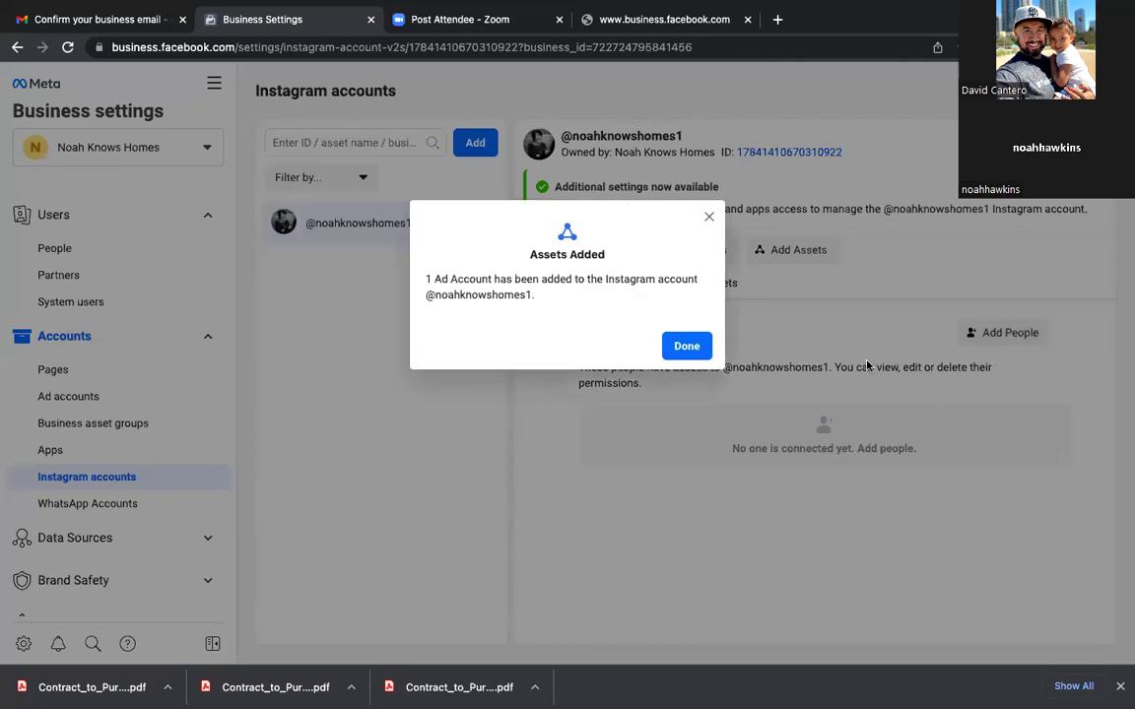
Step: Assign the selected team member Content and Insights permissions on the Instagram account
left_click(687, 347)
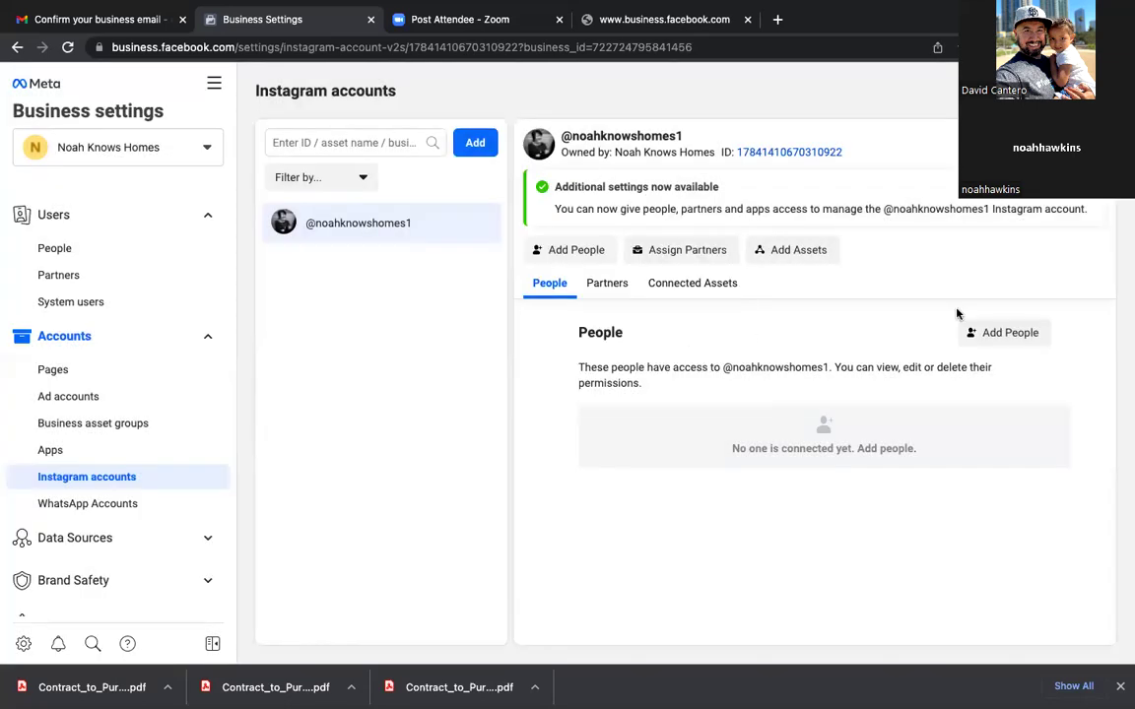
left_click(998, 338)
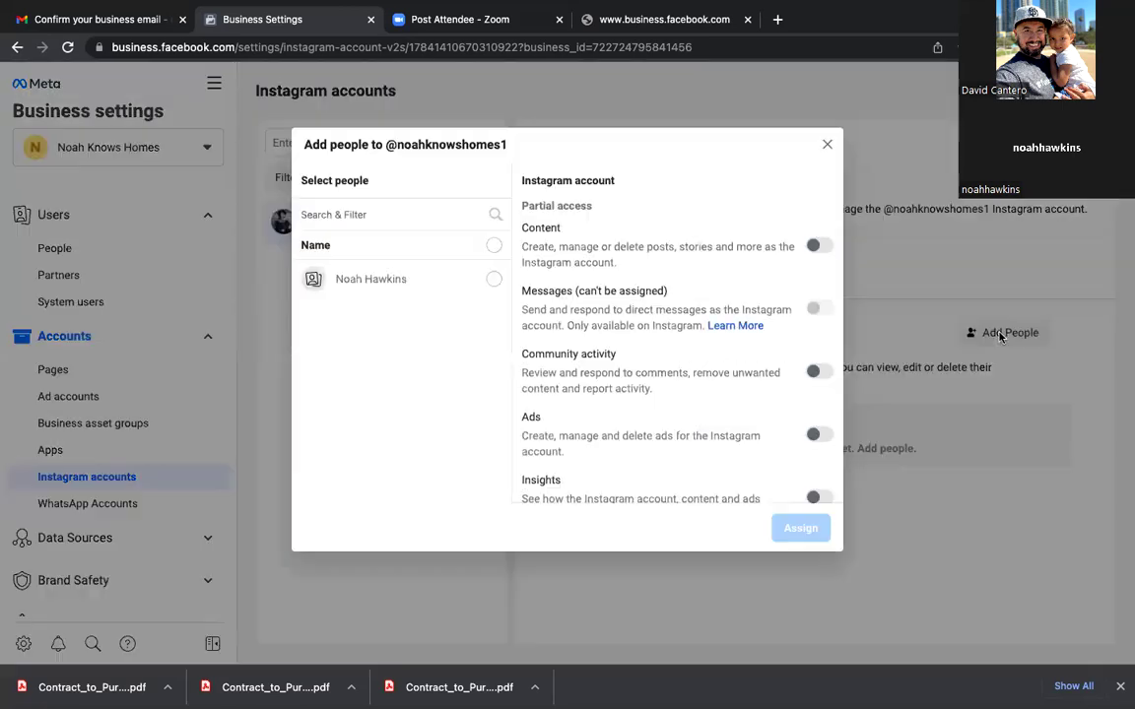
left_click(493, 281)
scroll(789, 490, "down", 1)
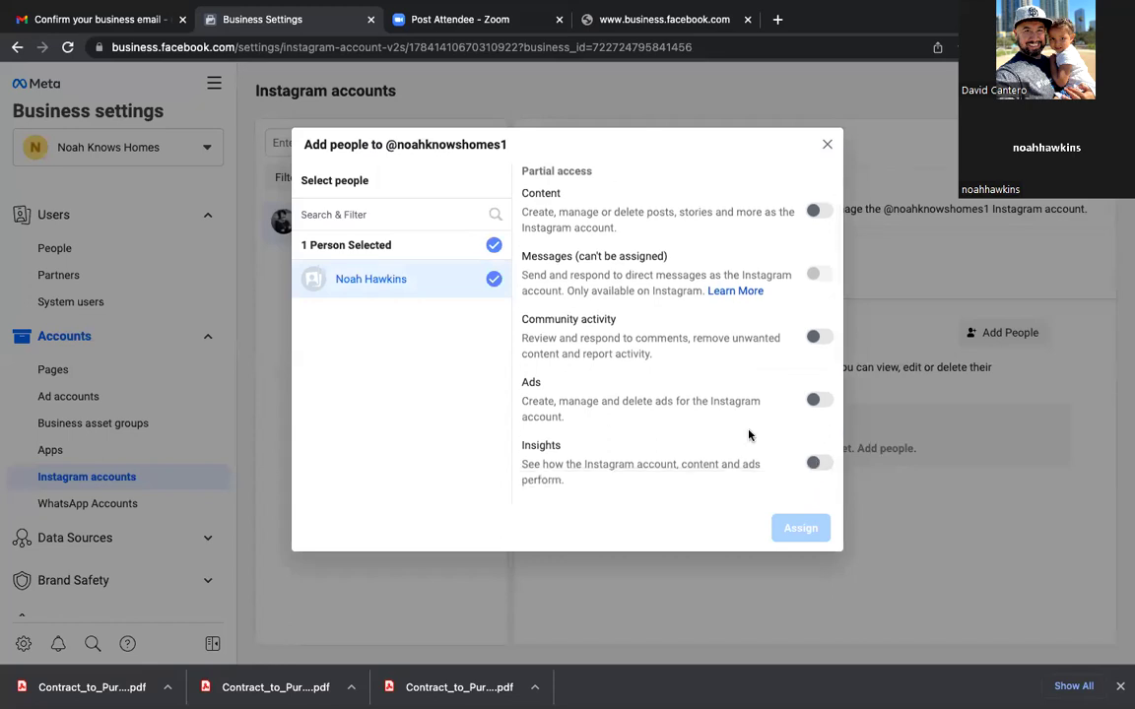
scroll(749, 432, "up", 1)
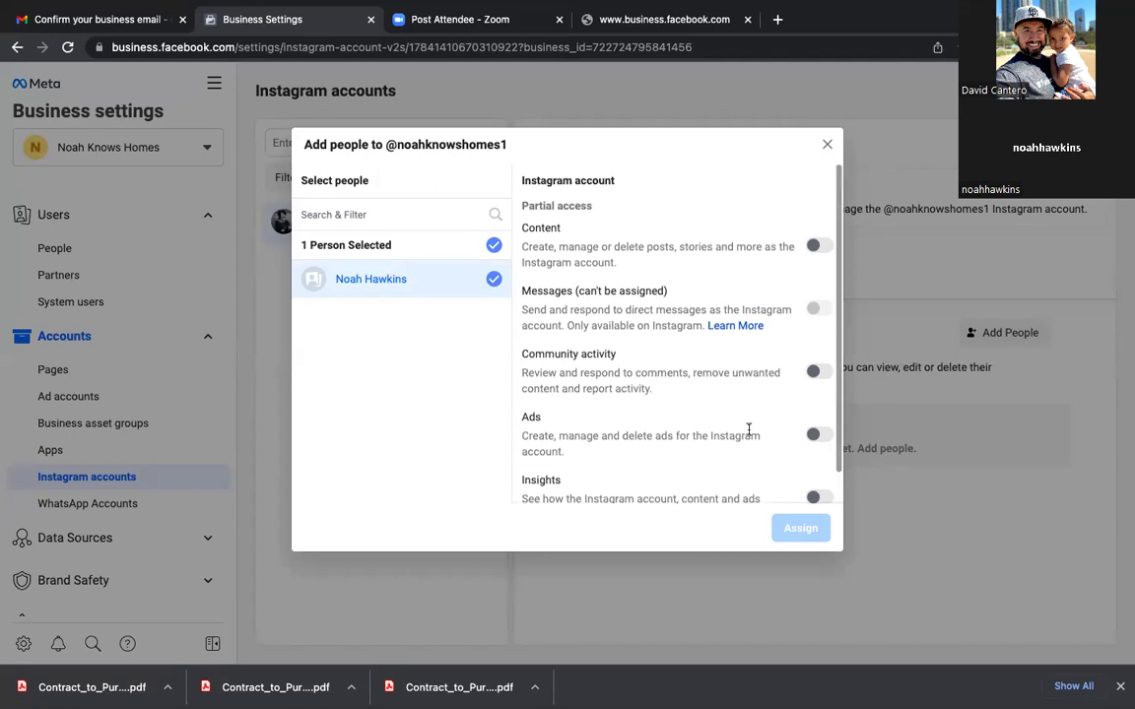
left_click(821, 245)
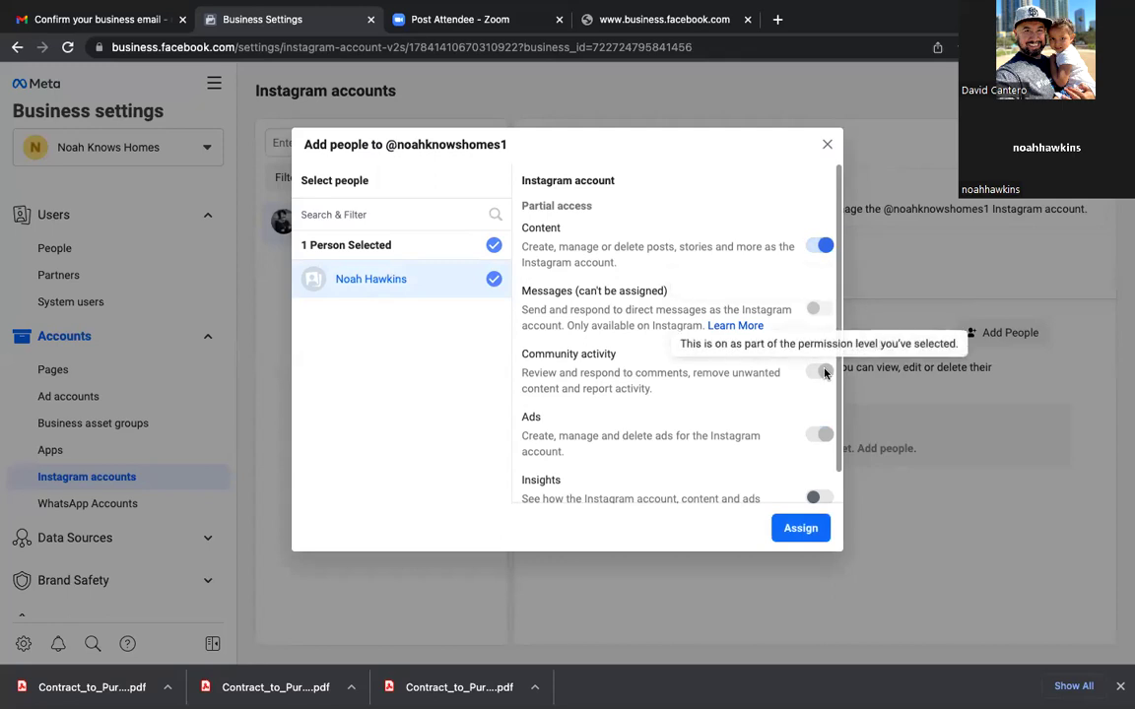
scroll(759, 435, "down", 1)
left_click(820, 467)
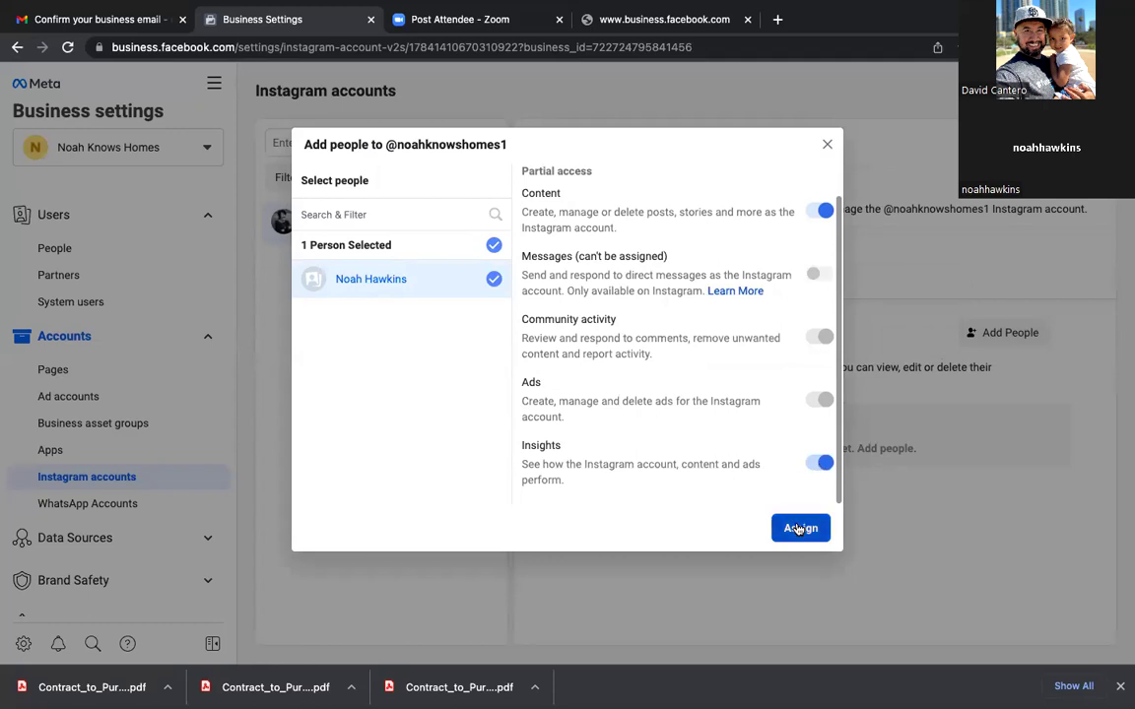
left_click(798, 529)
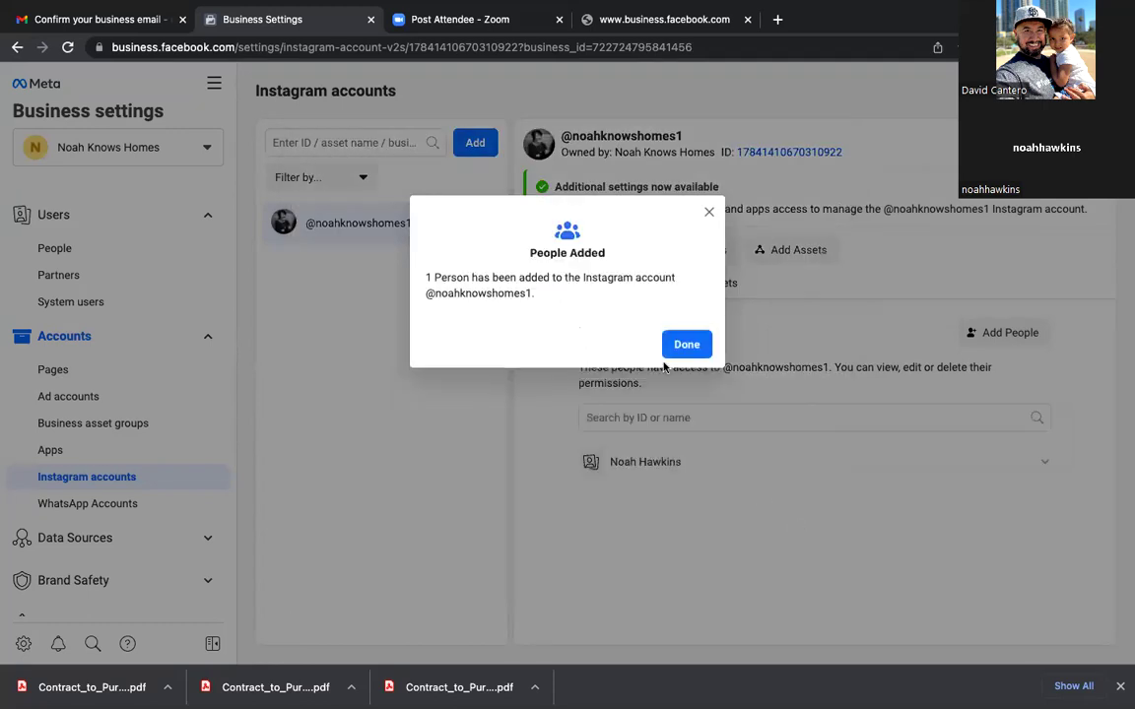
left_click(685, 347)
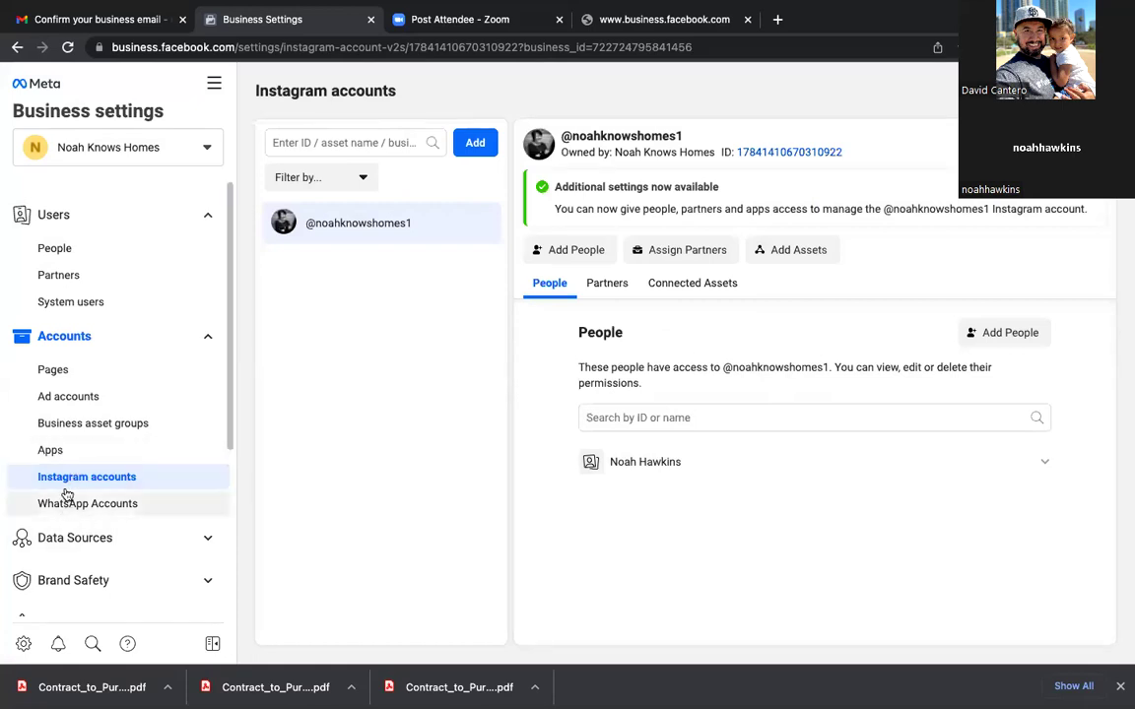
Step: Add the Noah Knows Homes ad account as an asset of the Instagram account
left_click(785, 250)
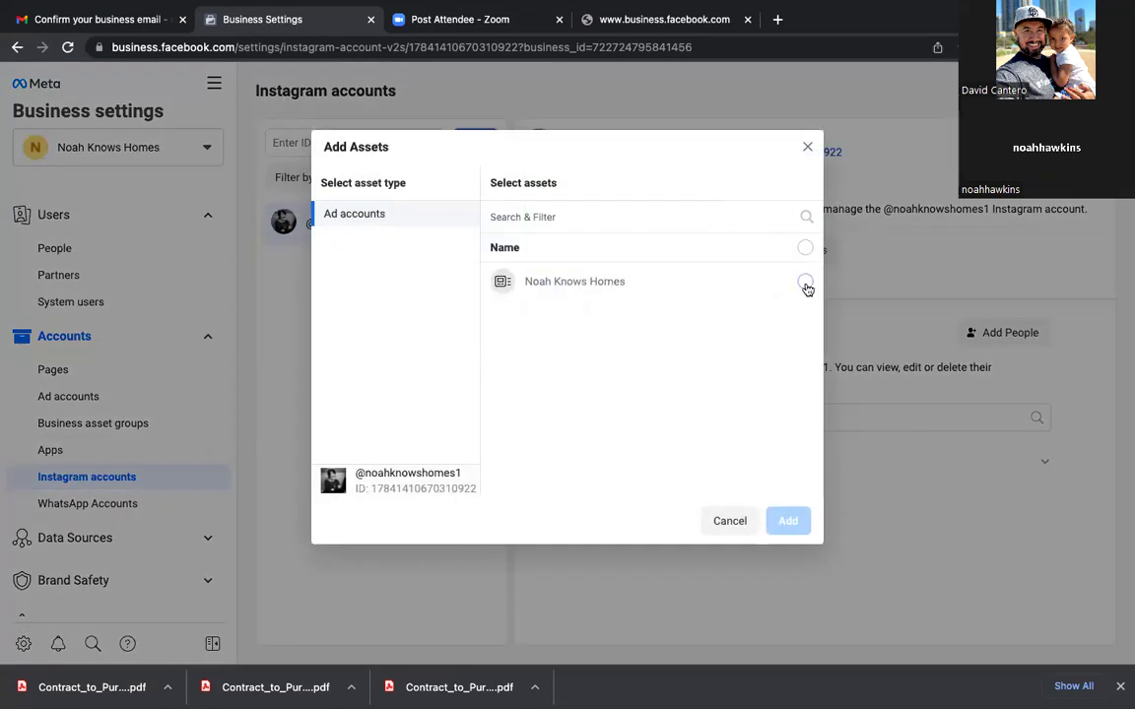
left_click(805, 282)
left_click(788, 524)
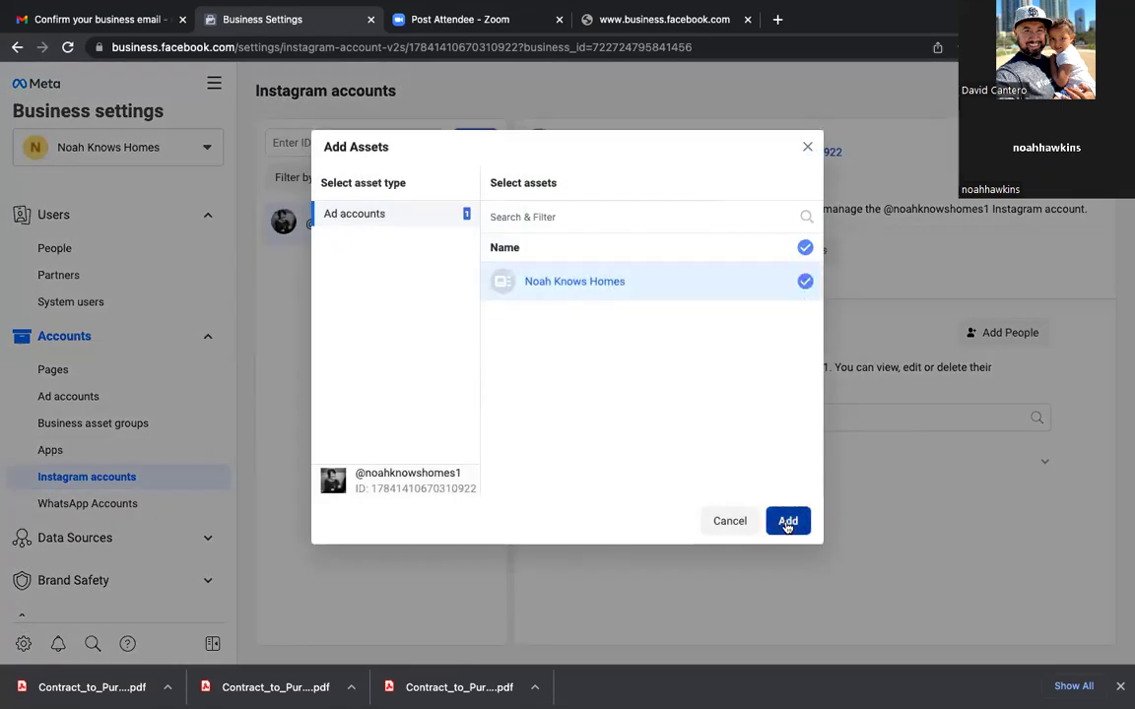
left_click(689, 341)
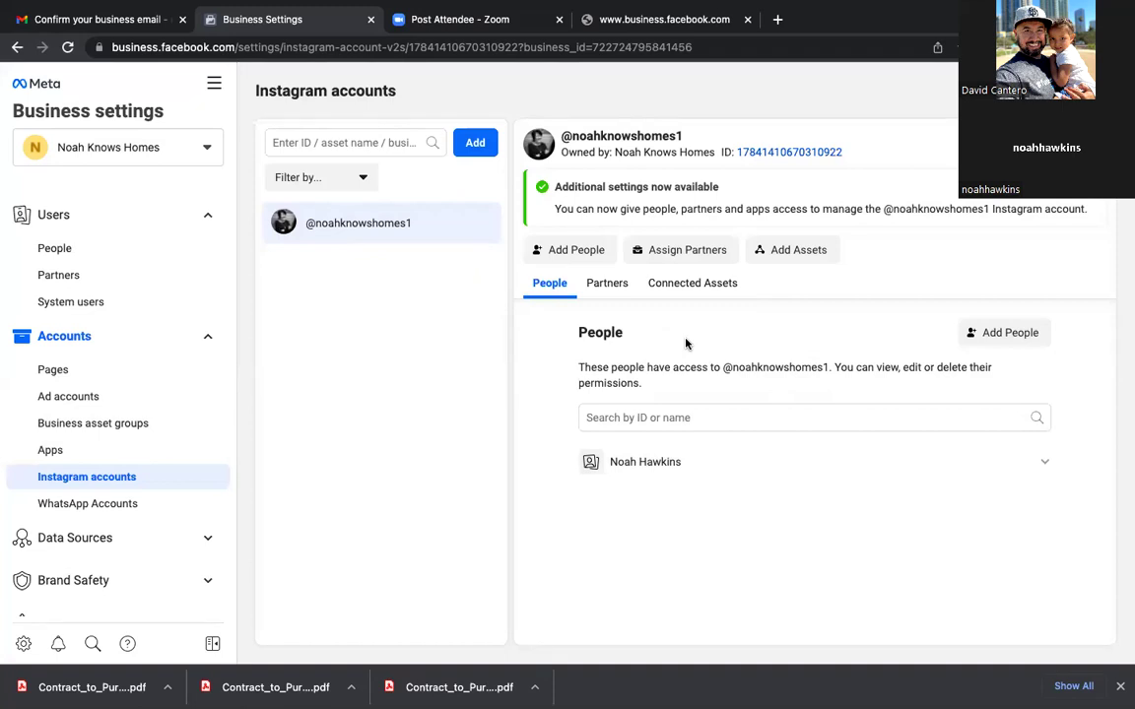
scroll(161, 504, "down", 3)
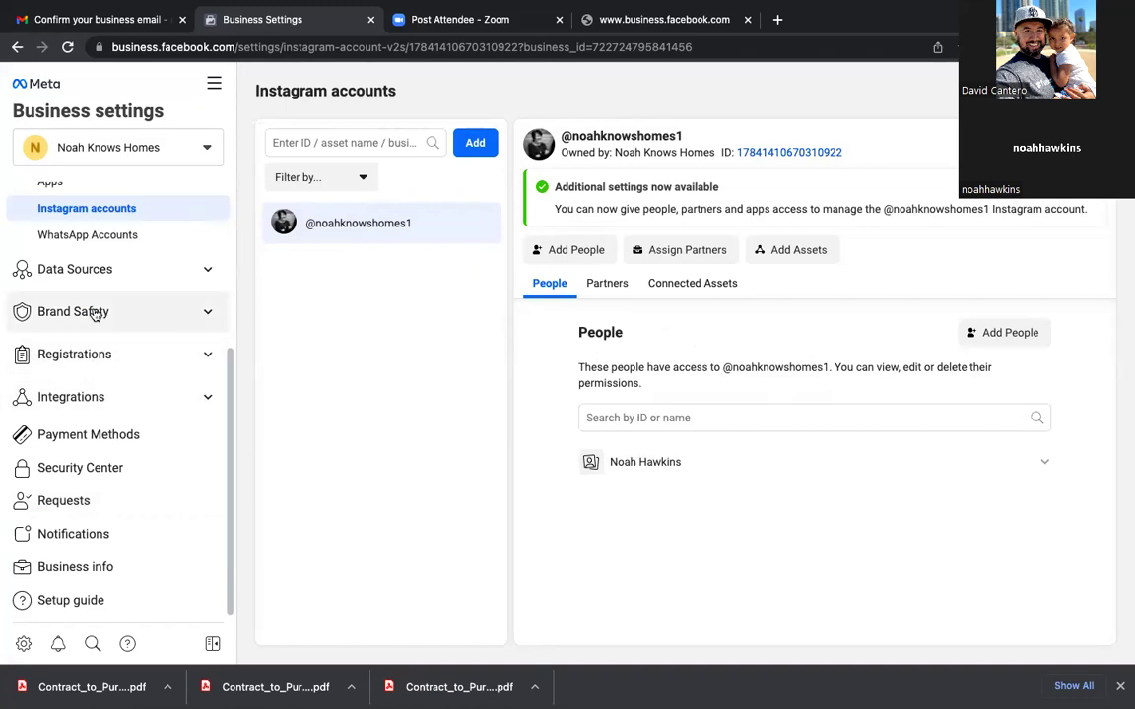
Step: Add a pixel named 'Noah Knows Homes' under Data Sources > Pixels, leaving the website URL blank
left_click(88, 274)
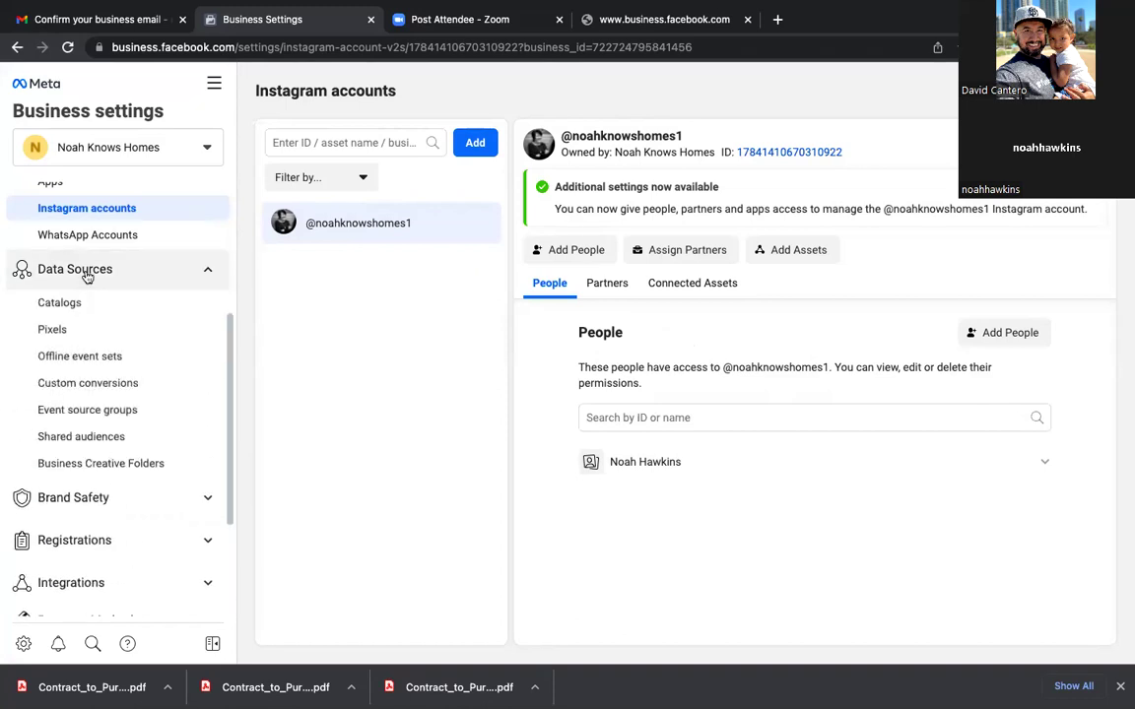
left_click(61, 328)
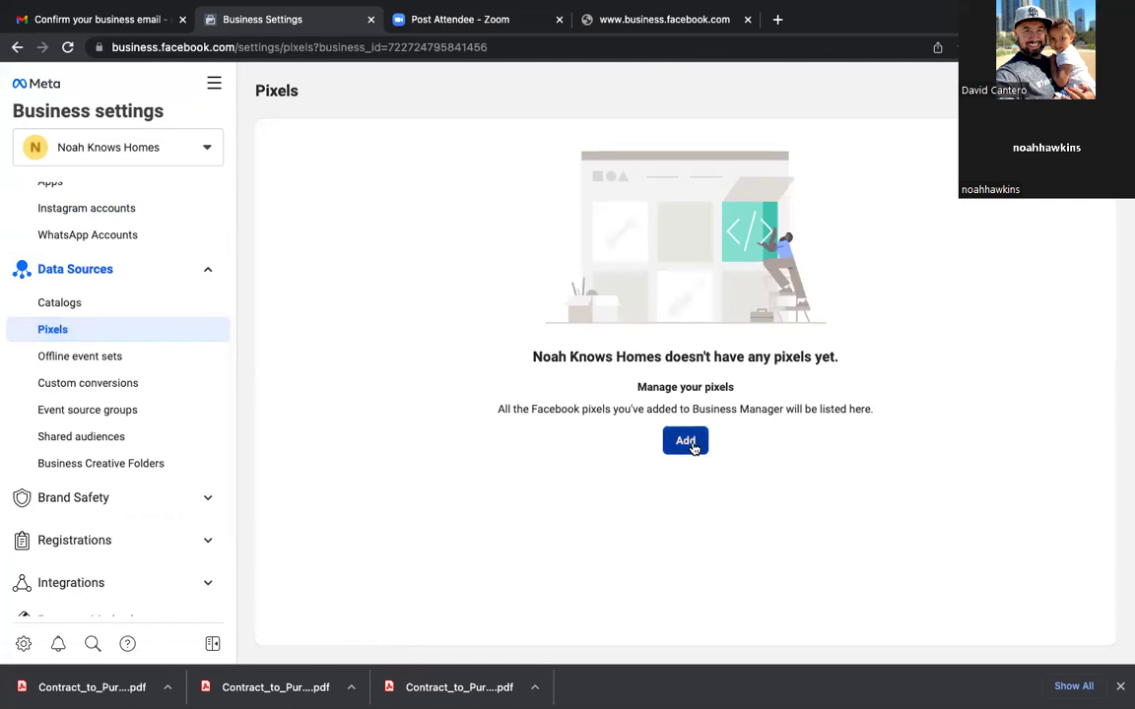
left_click(685, 440)
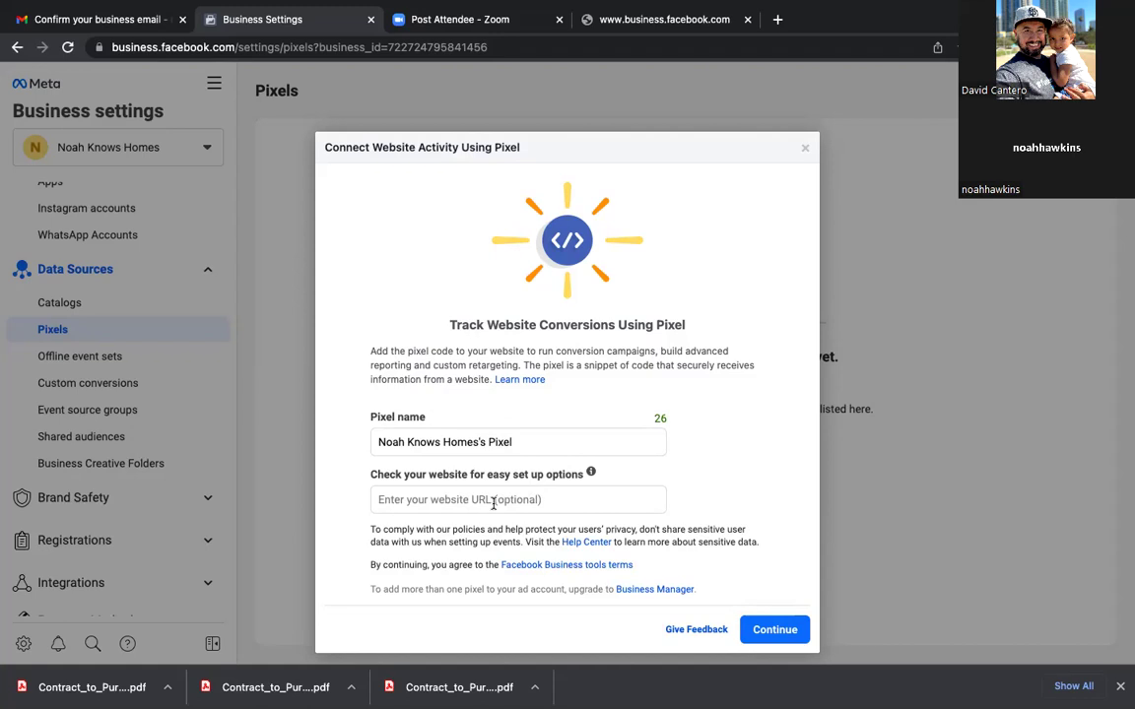
left_click(513, 439)
key("BackSpace")
key("BackSpace")
key("BackSpace")
key("BackSpace")
key("BackSpace")
key("BackSpace")
key("BackSpace")
key("BackSpace")
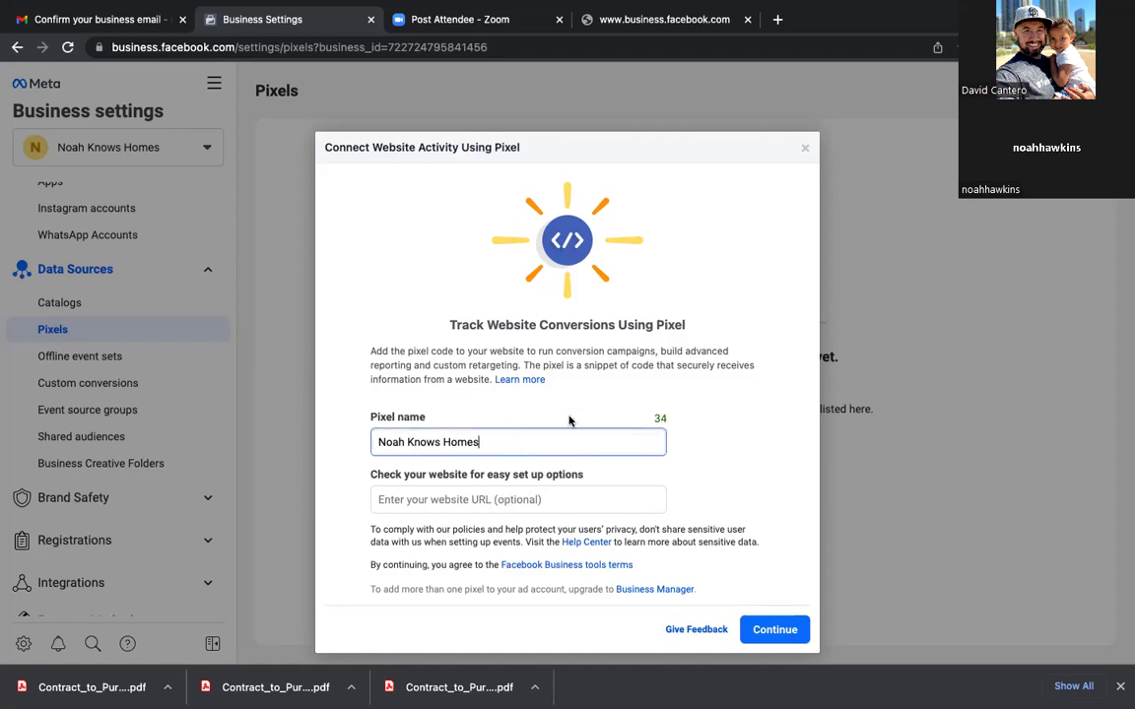
left_click(500, 499)
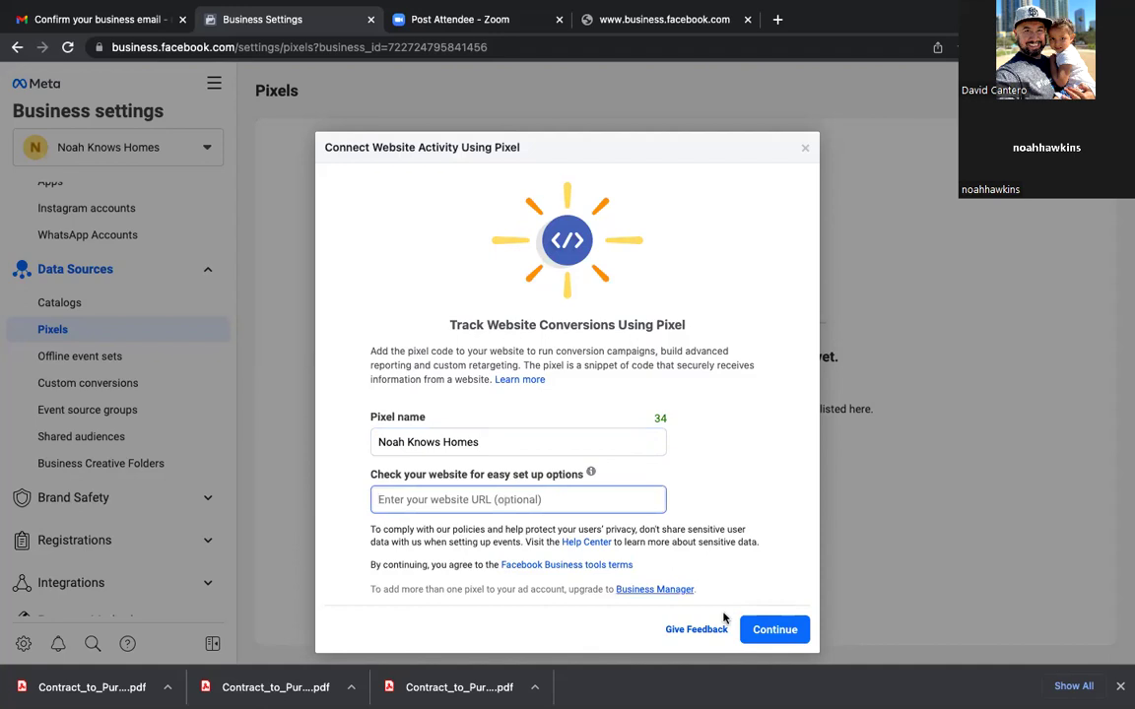
left_click(776, 630)
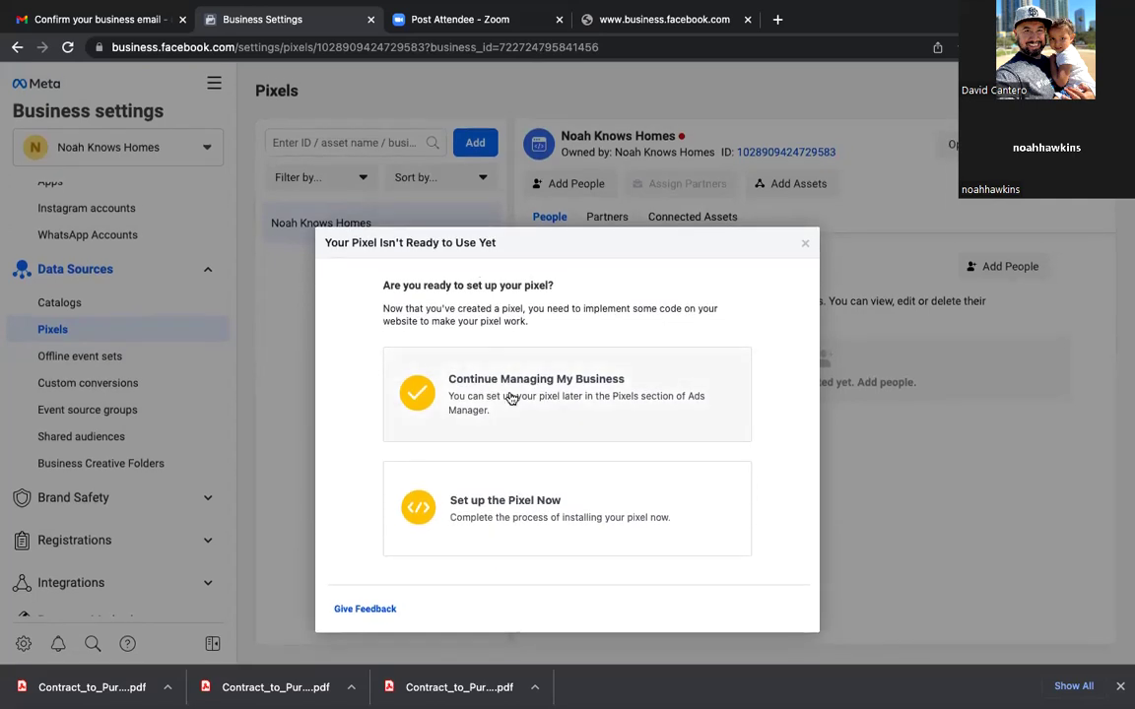
Step: Choose to set up the pixel now by manual installation and copy the base code
left_click(517, 498)
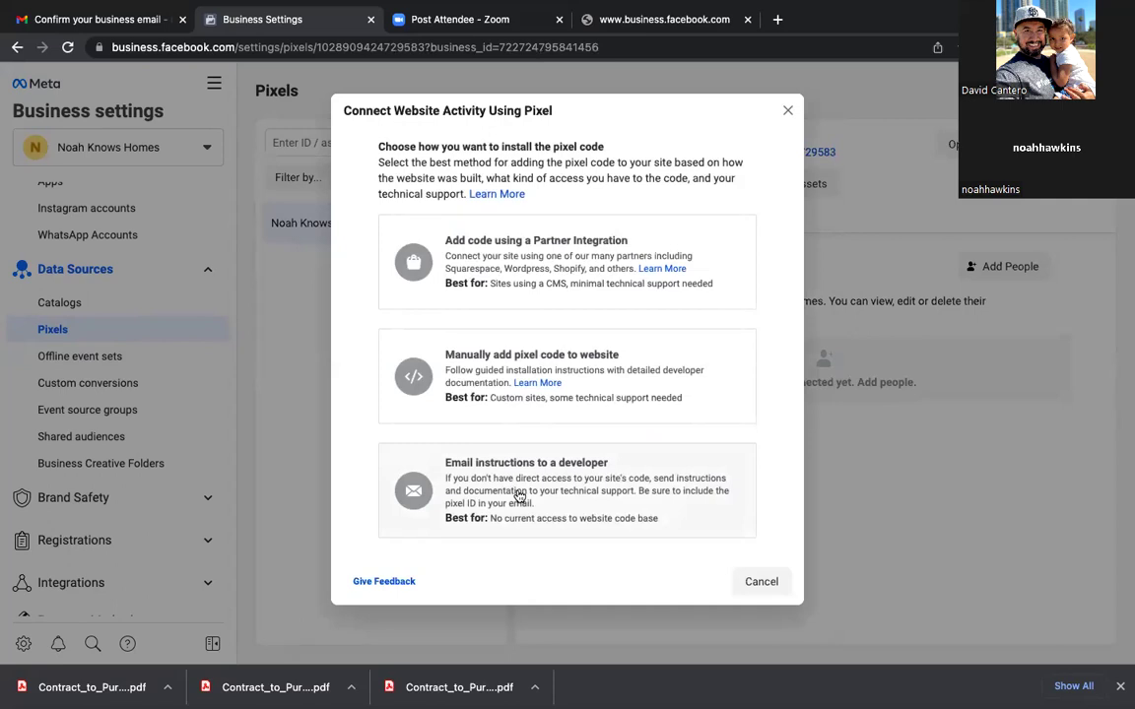
left_click(520, 366)
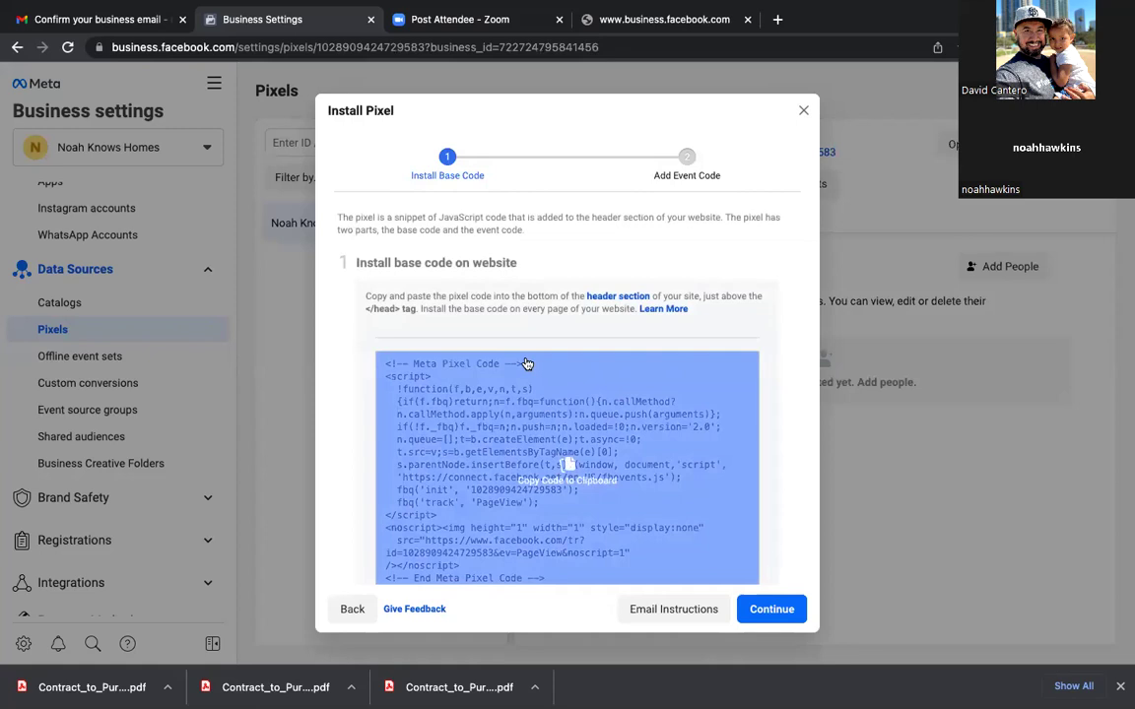
scroll(643, 504, "down", 5)
scroll(643, 503, "up", 5)
scroll(643, 504, "down", 5)
scroll(643, 503, "up", 4)
left_click(643, 502)
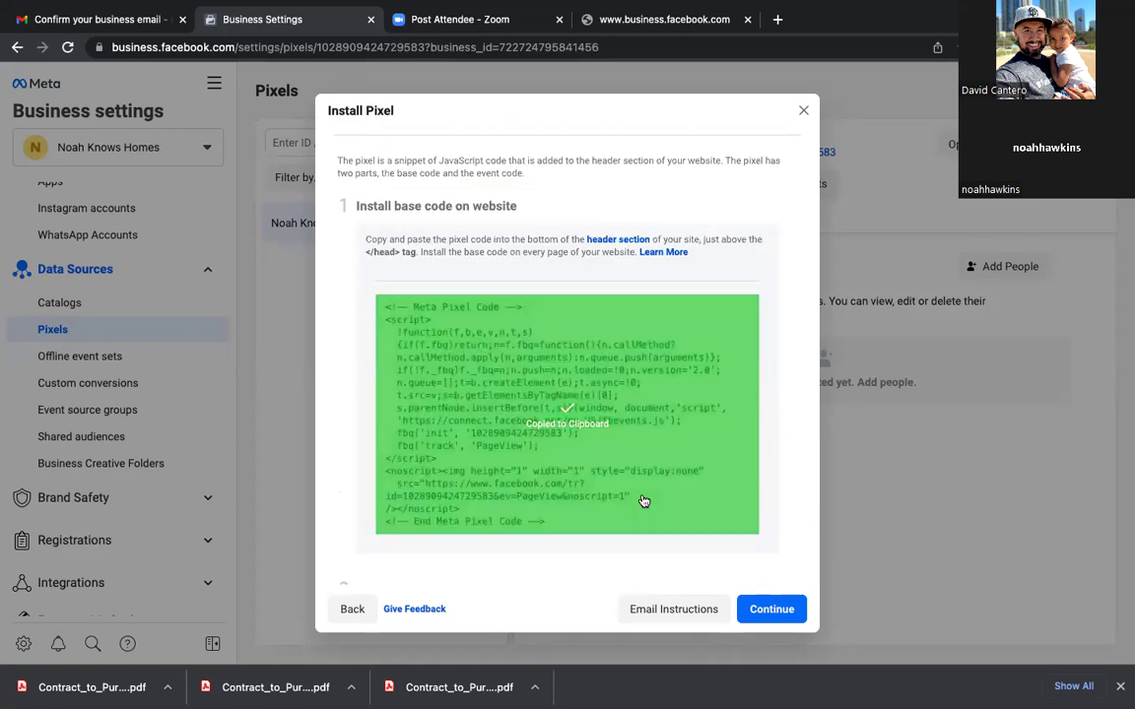
scroll(643, 502, "down", 4)
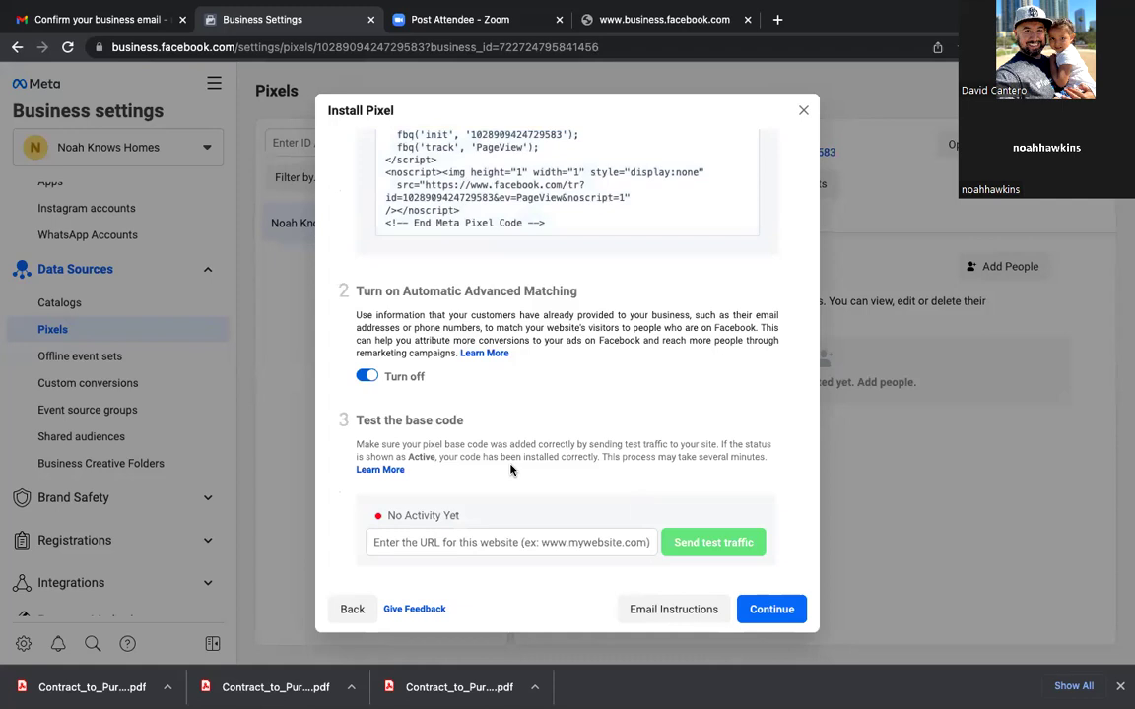
Step: Leave Automatic Advanced Matching turned on for all customer fields
left_click(364, 378)
left_click(364, 378)
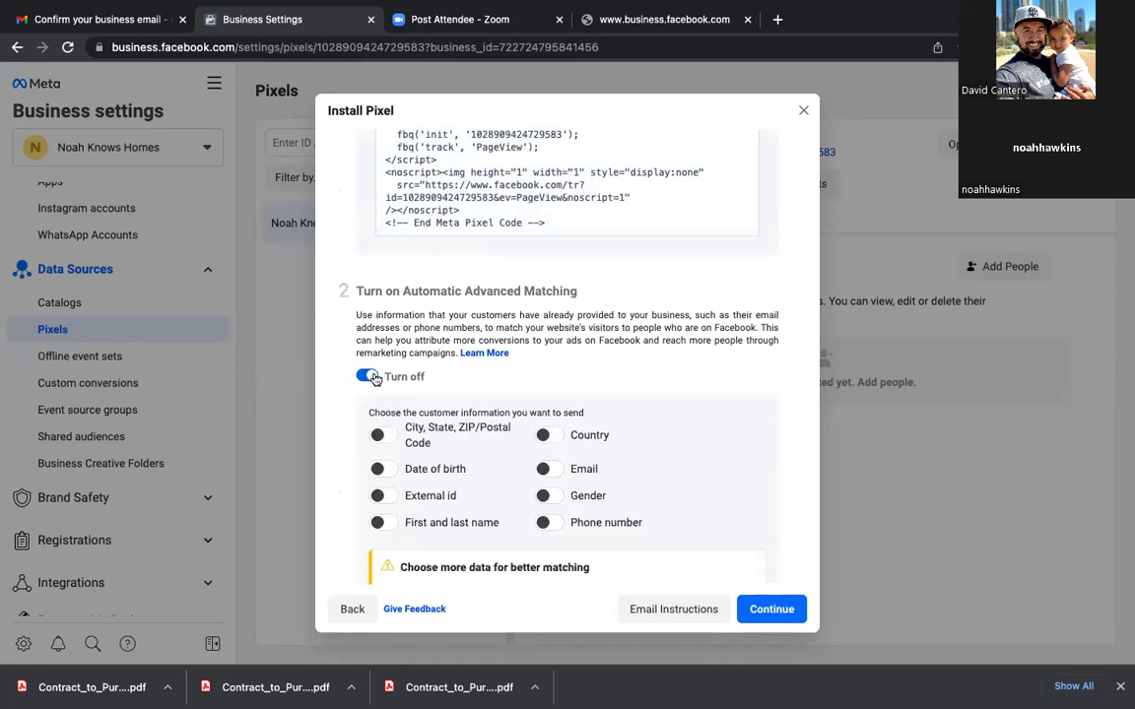
left_click(367, 376)
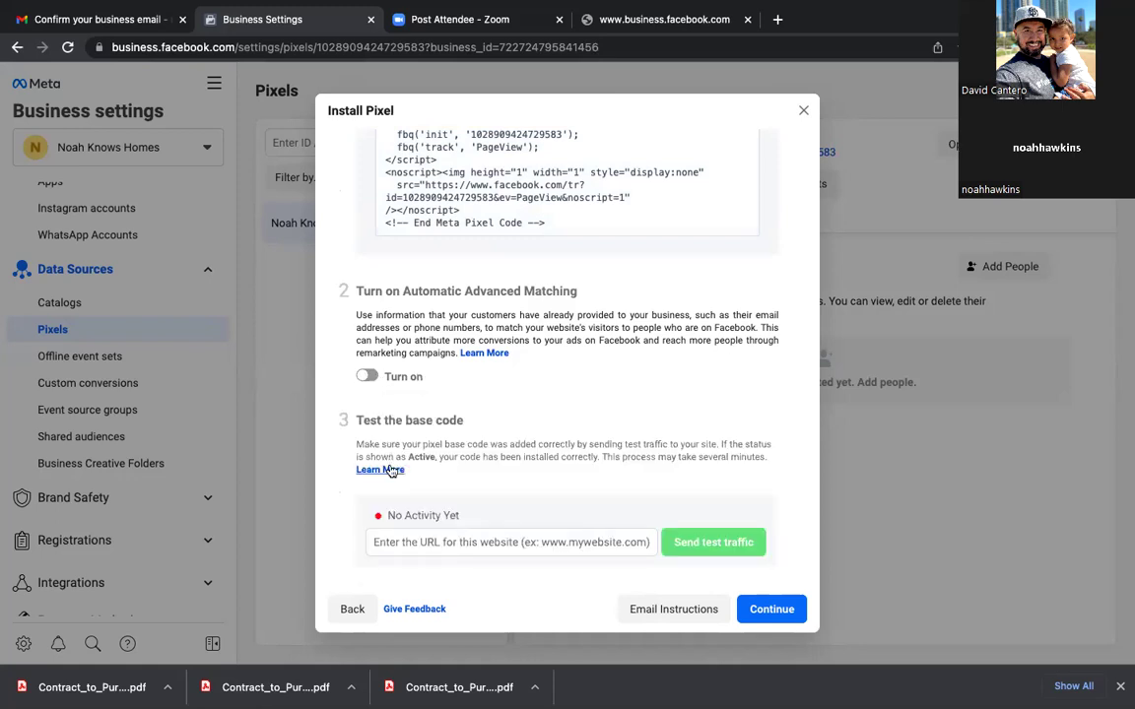
left_click(366, 376)
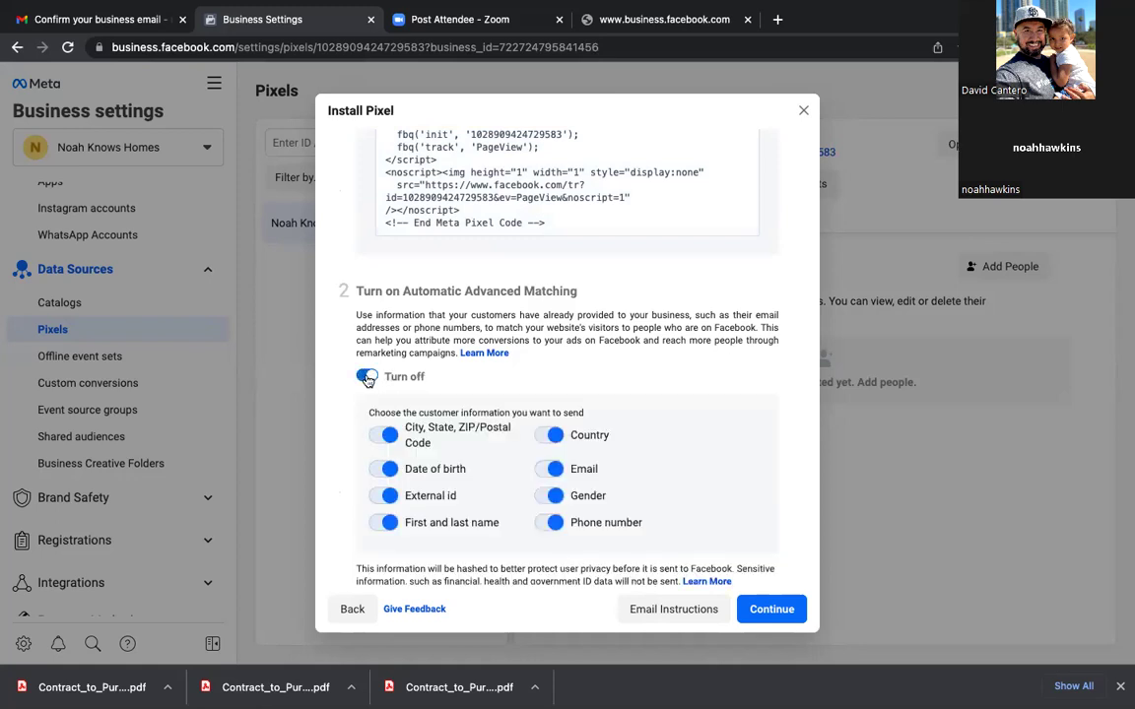
scroll(477, 391, "down", 4)
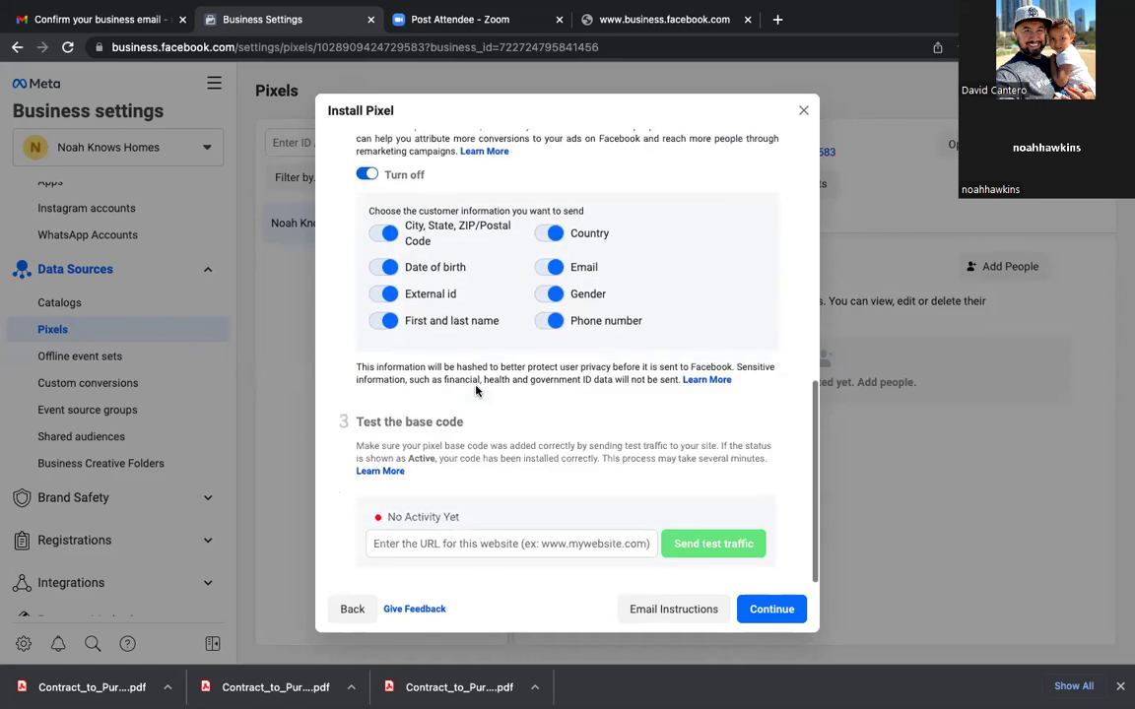
Step: Clear the test website field, continue past the base-code step, cancel event setup, then go to Gmail
left_click(465, 543)
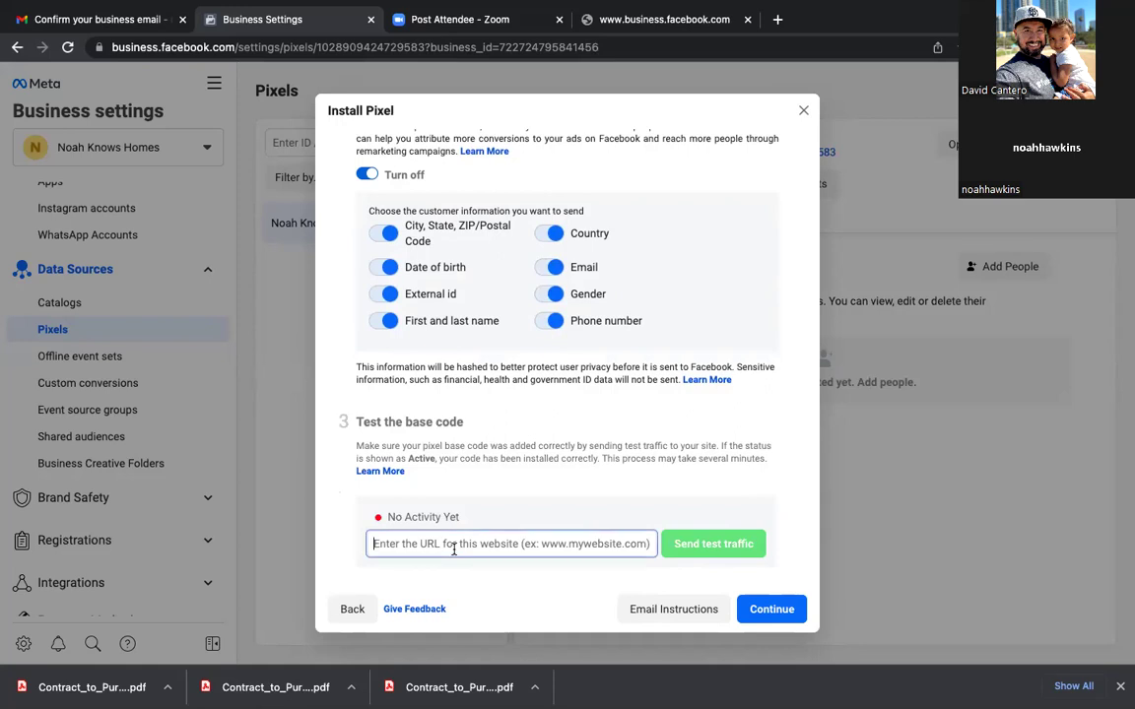
key("ctrl+v")
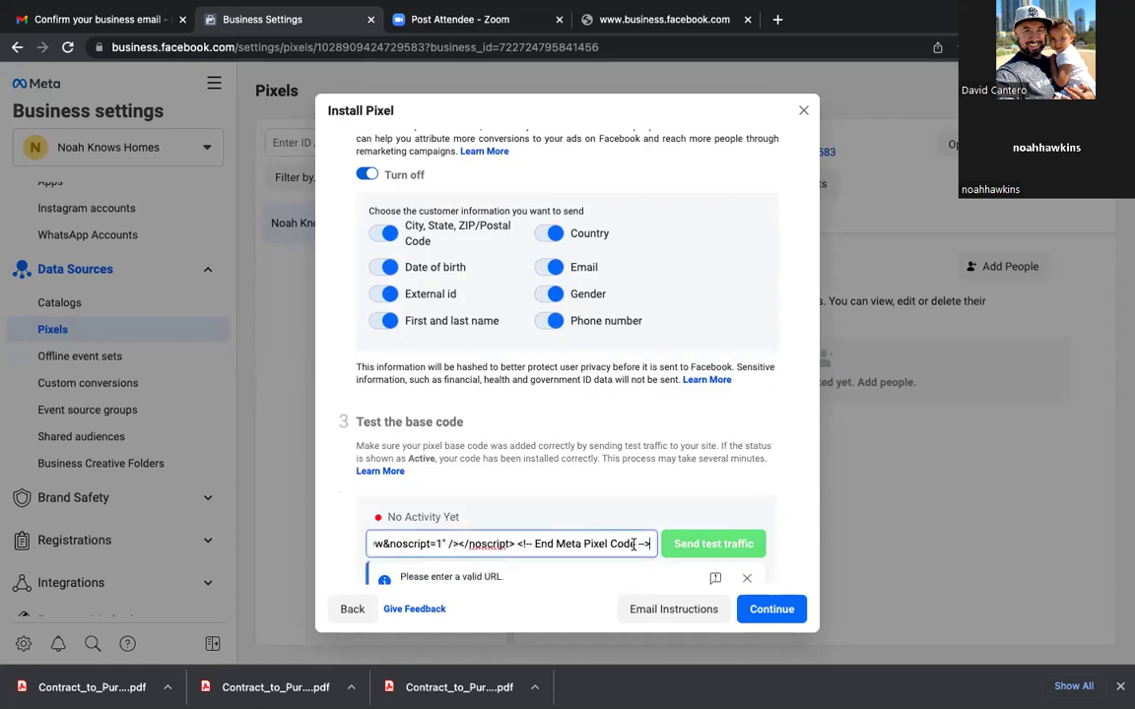
scroll(645, 547, "left", 3)
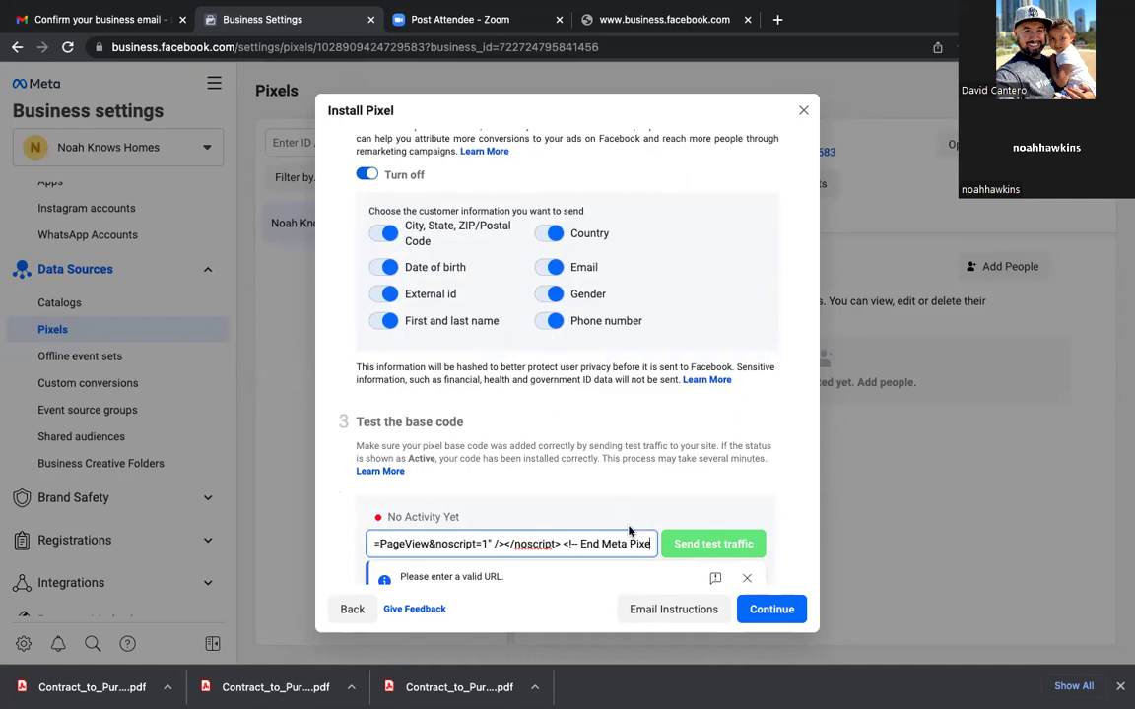
left_click_drag(620, 543, 345, 534)
key("BackSpace")
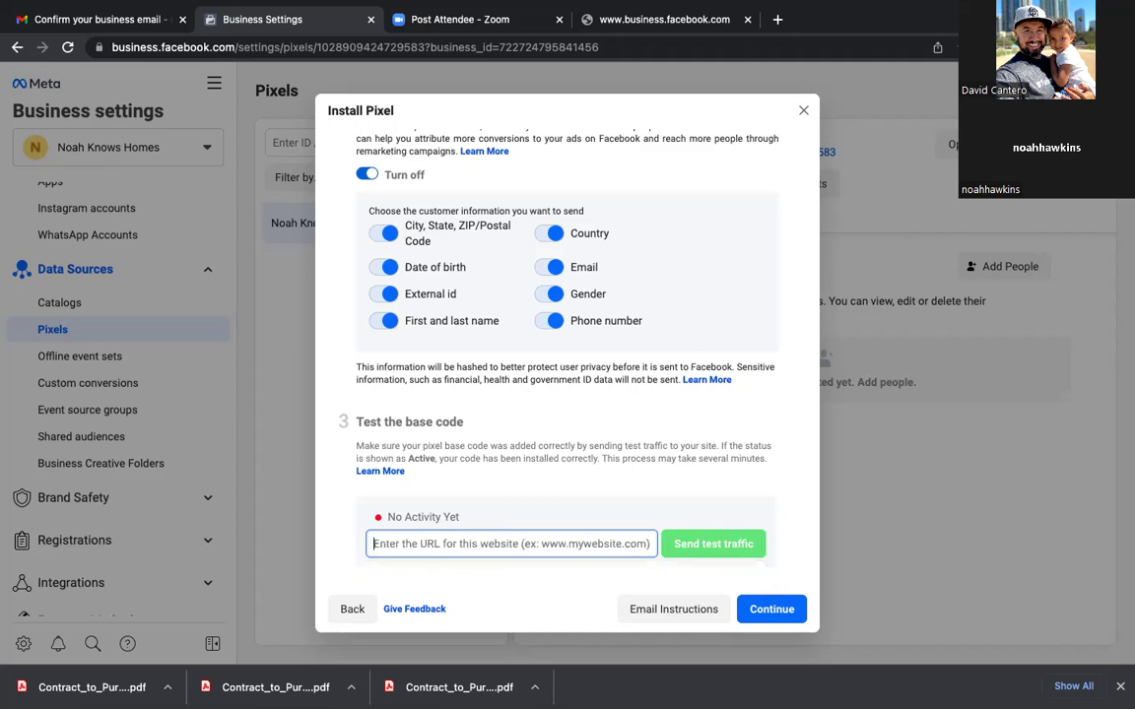
left_click(769, 610)
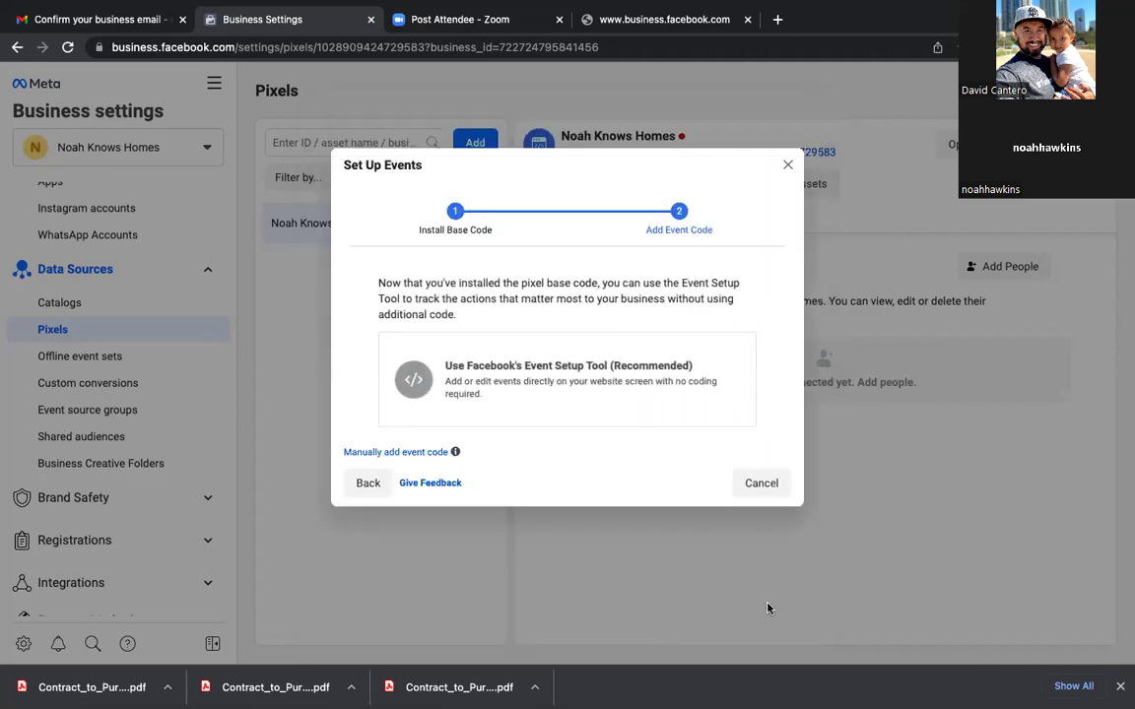
left_click(760, 484)
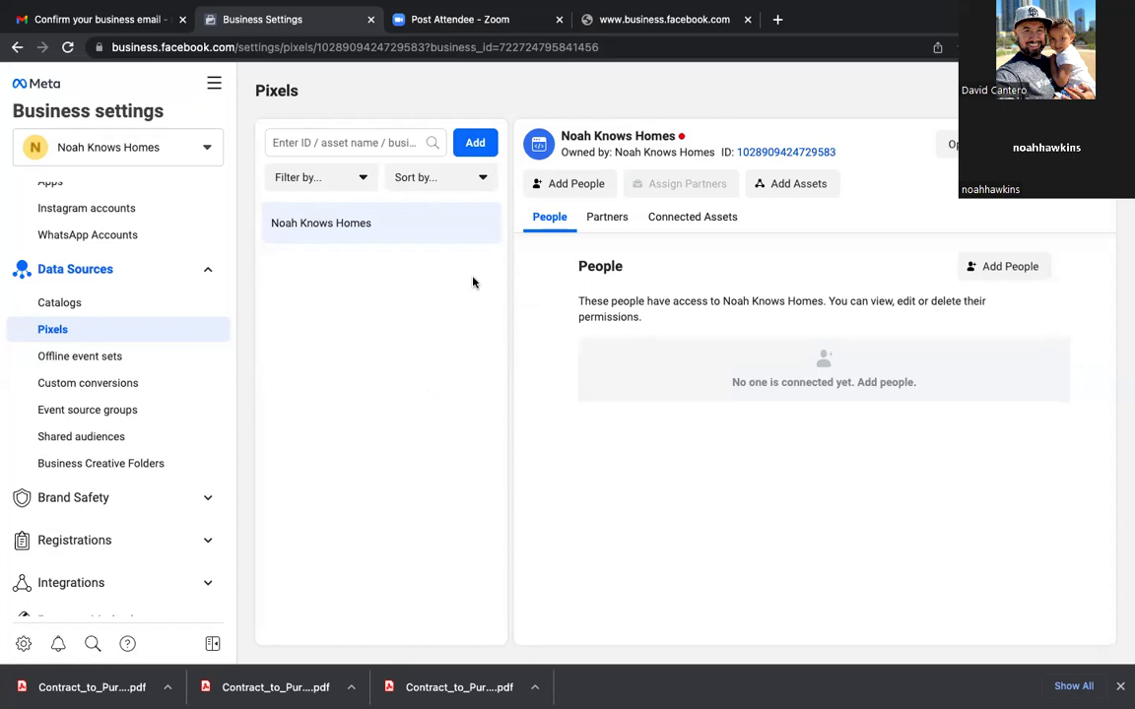
left_click(94, 19)
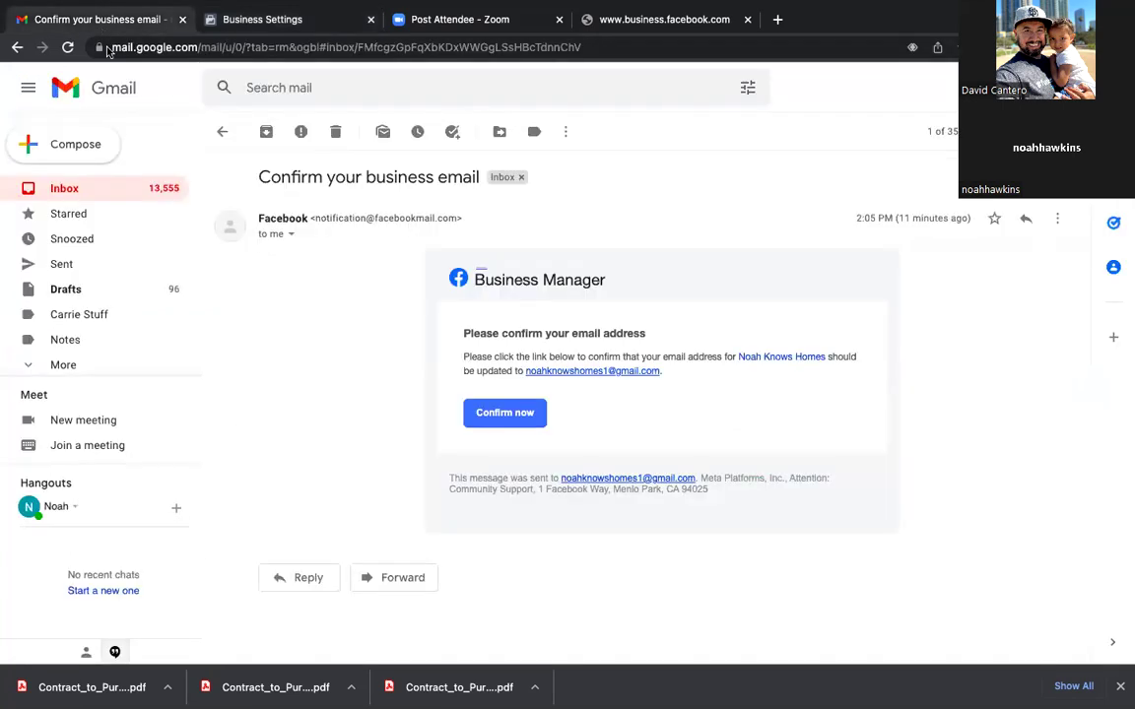
Step: Send your own address an email titled 'Pixel' with the pasted Meta Pixel base code
left_click(77, 146)
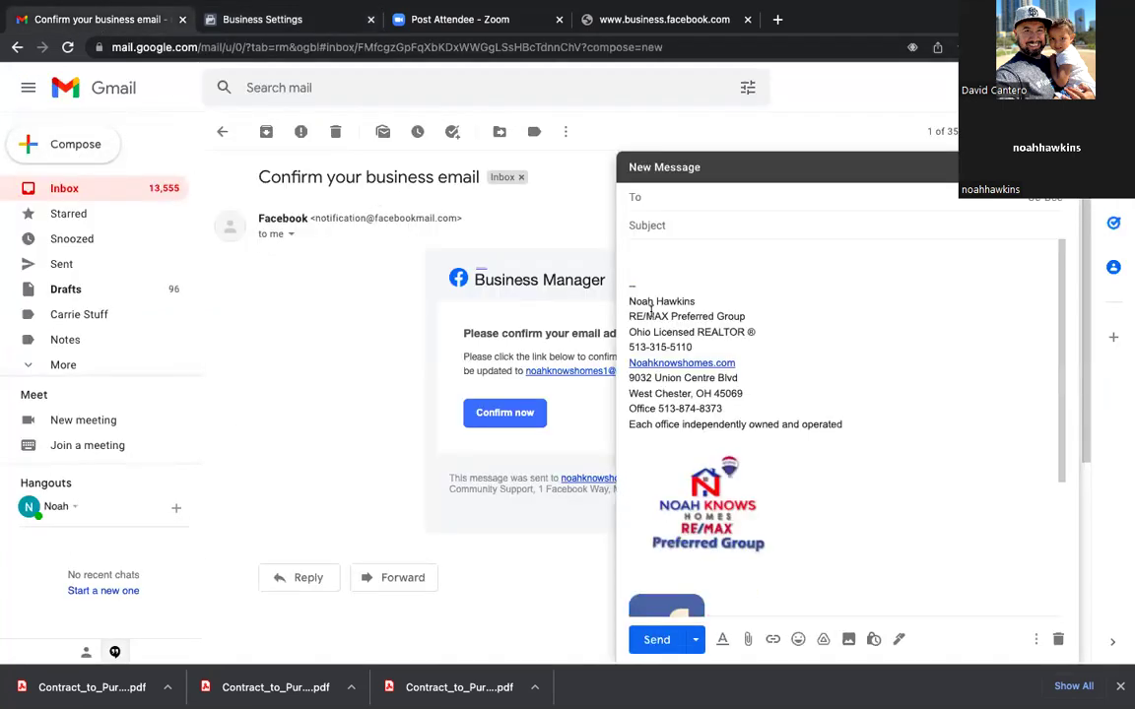
type("noah")
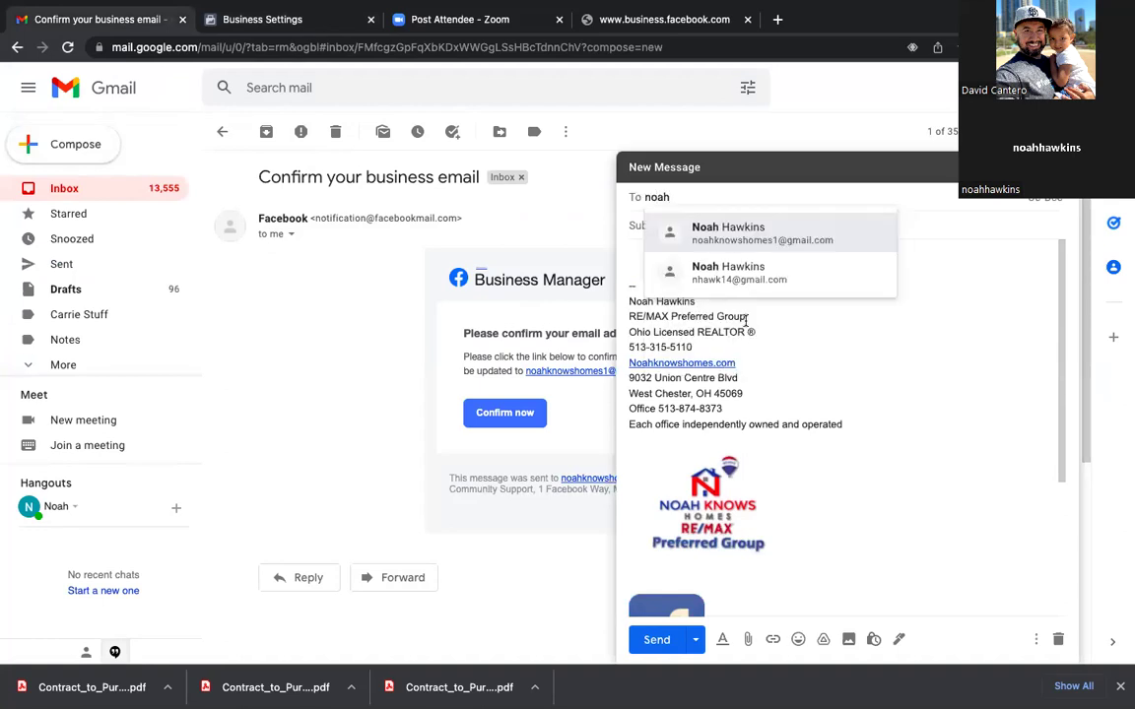
left_click(679, 222)
left_click(679, 255)
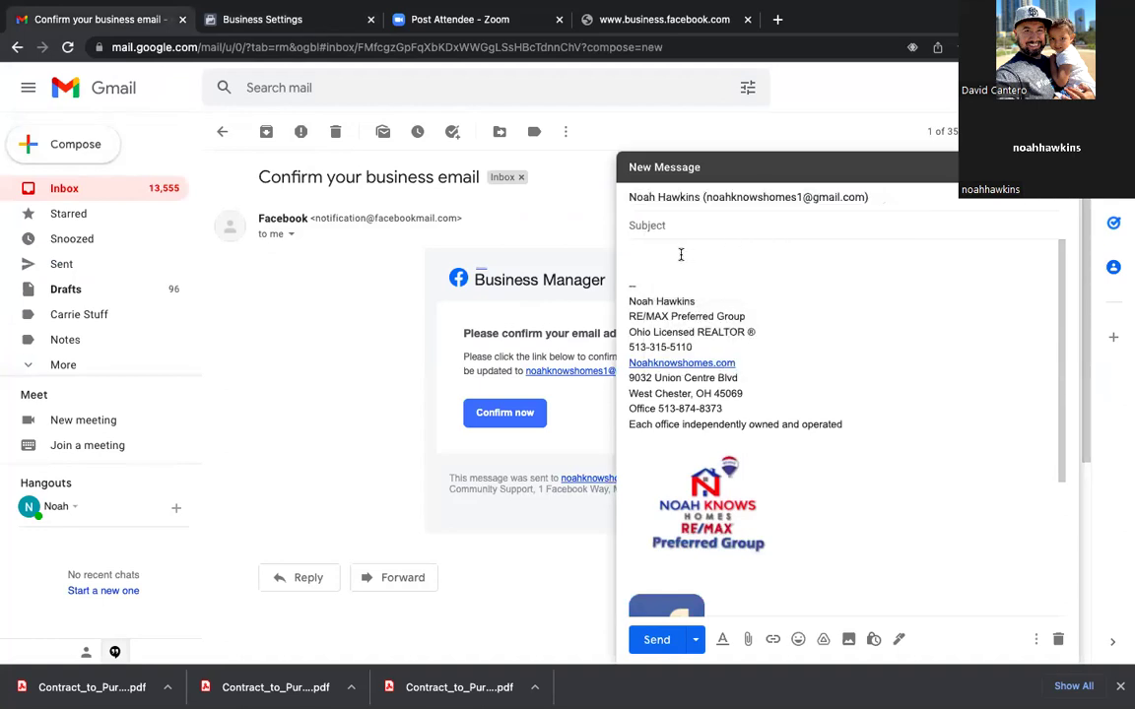
key("ctrl+v")
left_click(677, 229)
type("Pixel")
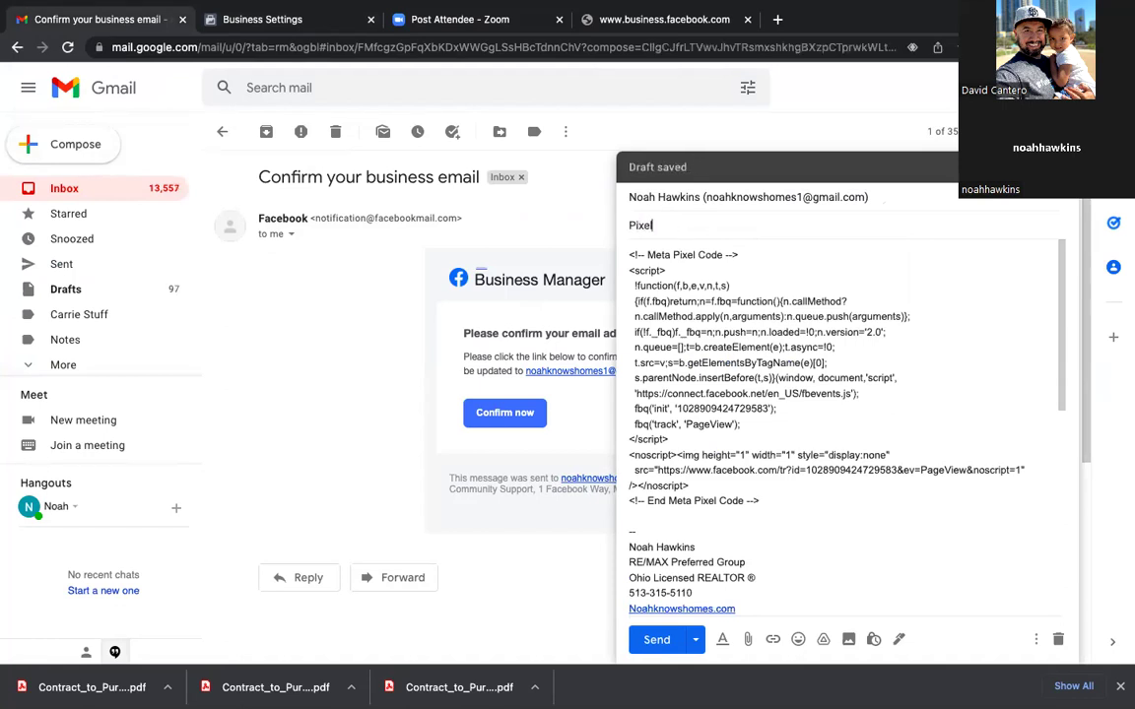
left_click(657, 642)
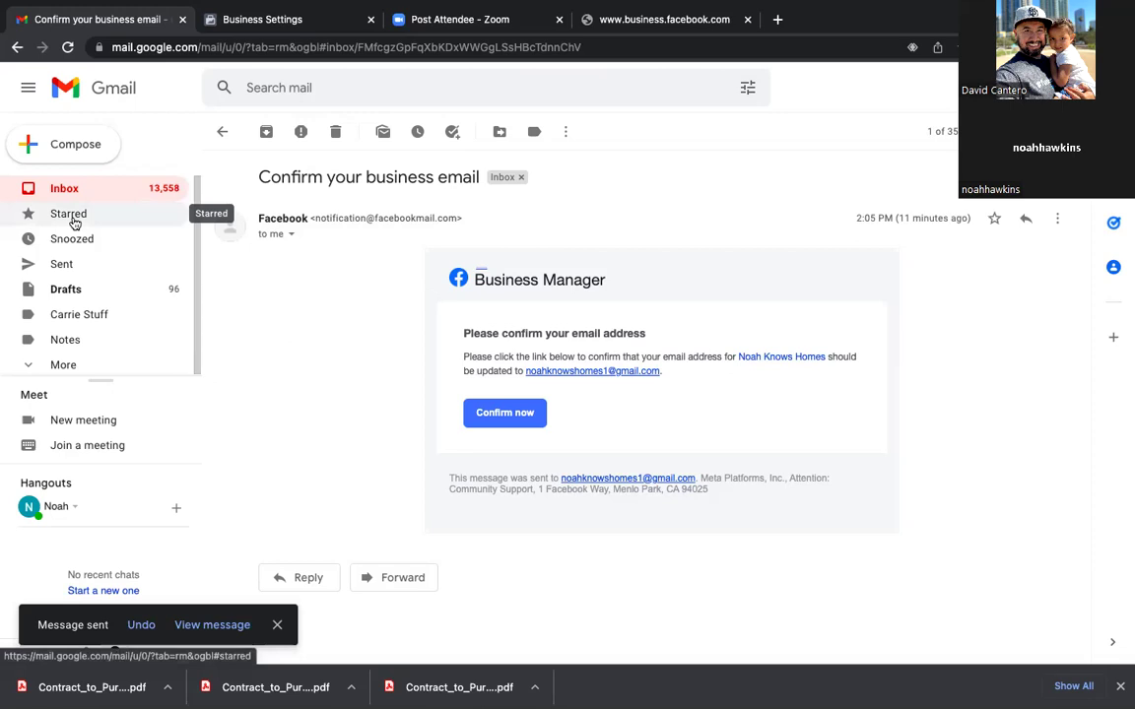
Step: Star the 'Pixel' email, then open the New ELP Buyer Lead email's View Lead Now link
left_click(71, 189)
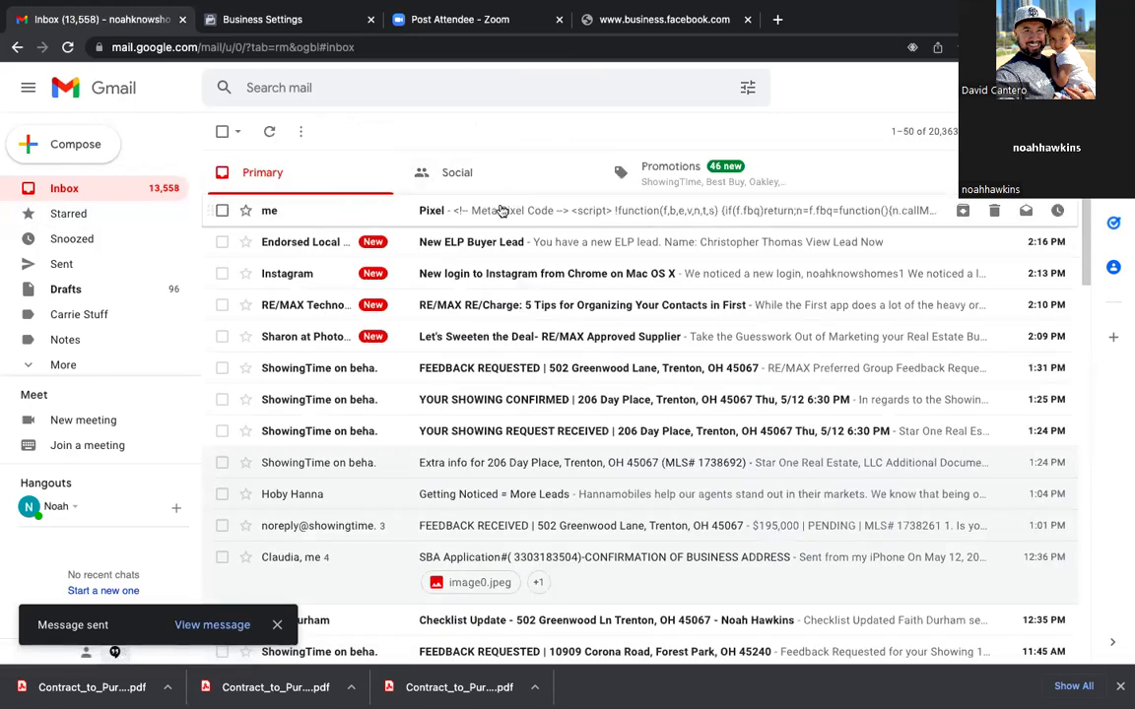
left_click(650, 215)
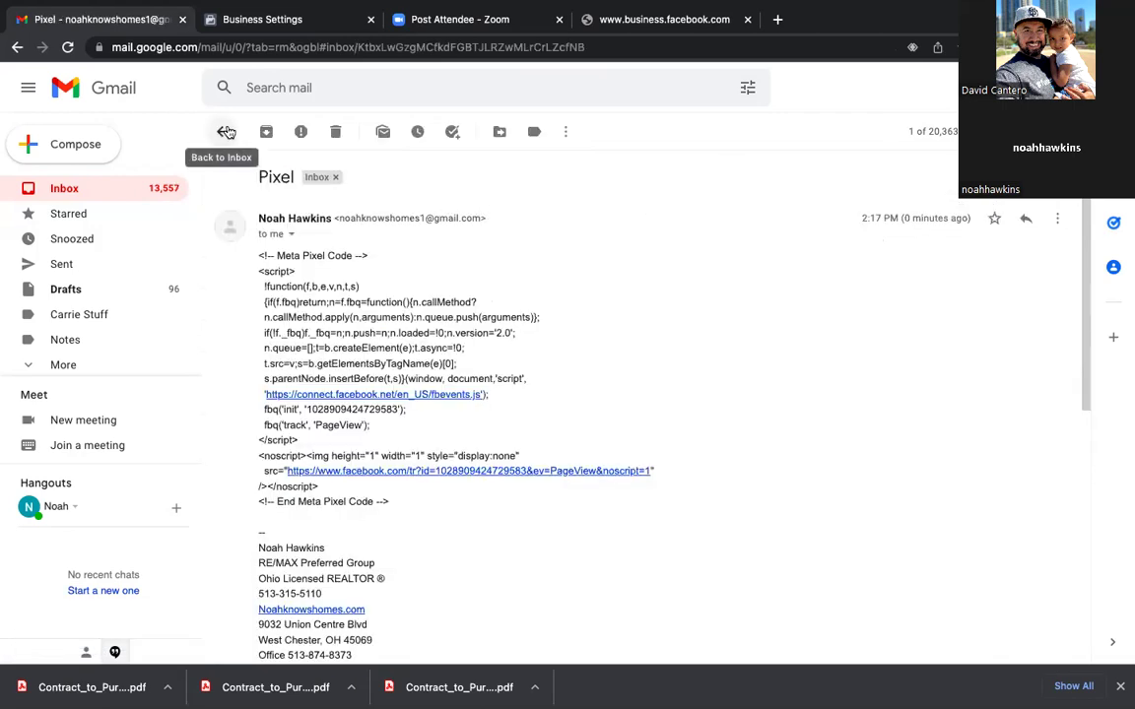
left_click(224, 129)
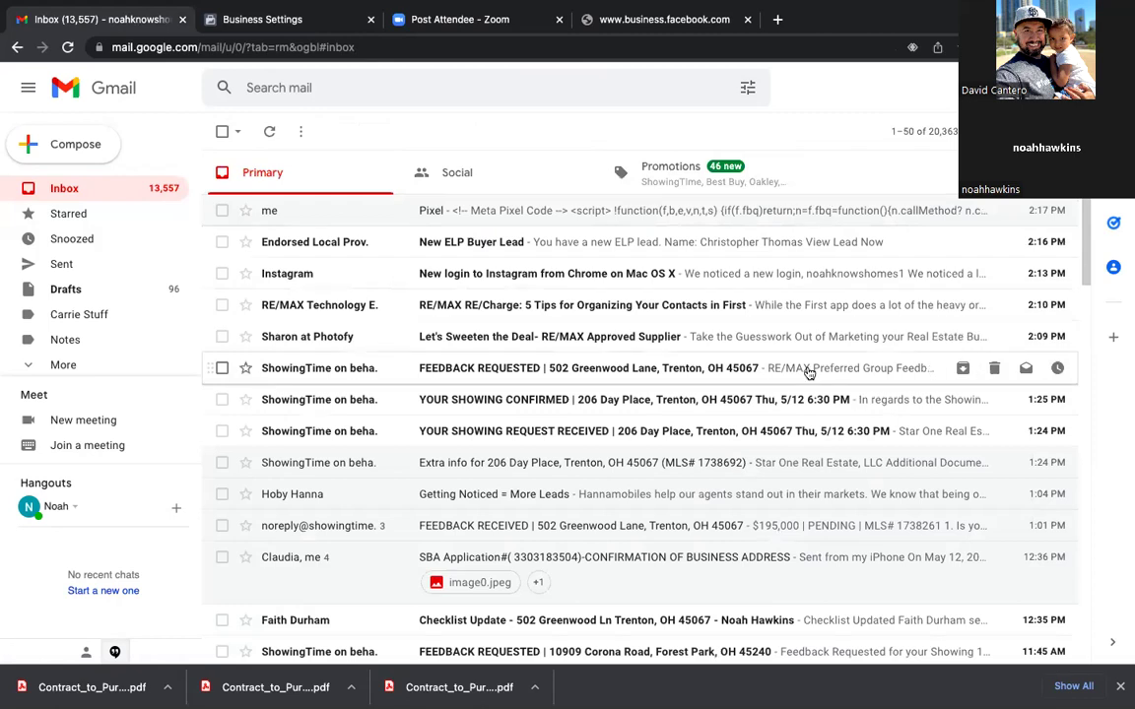
left_click(245, 210)
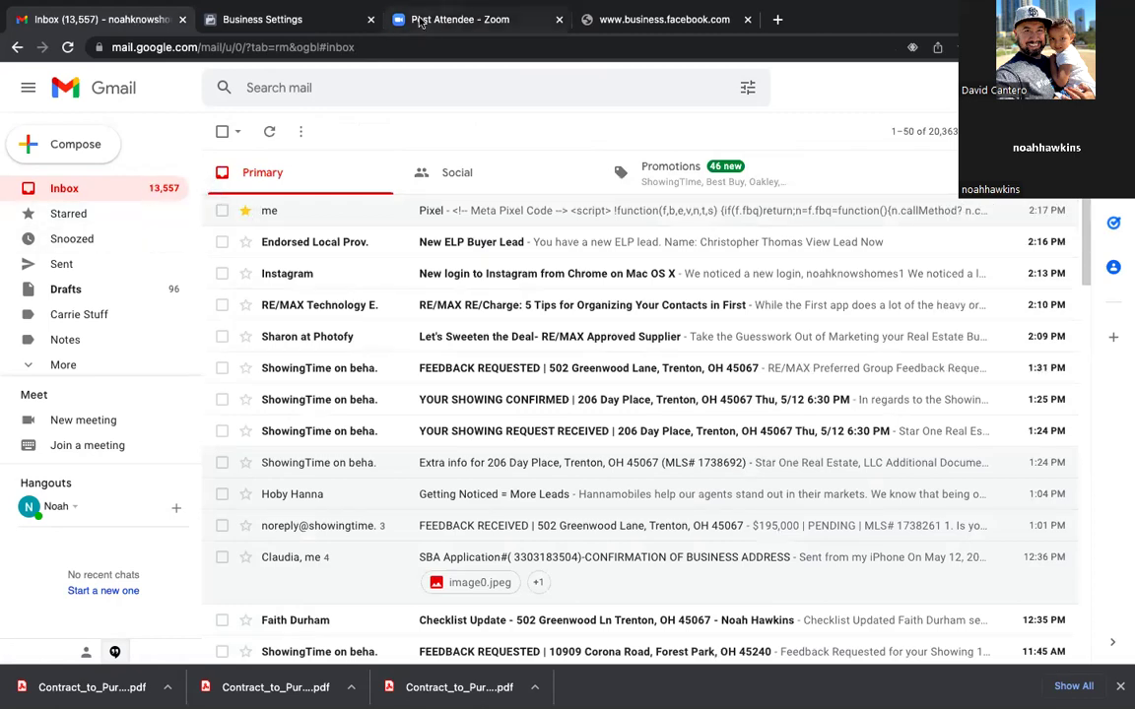
left_click(476, 242)
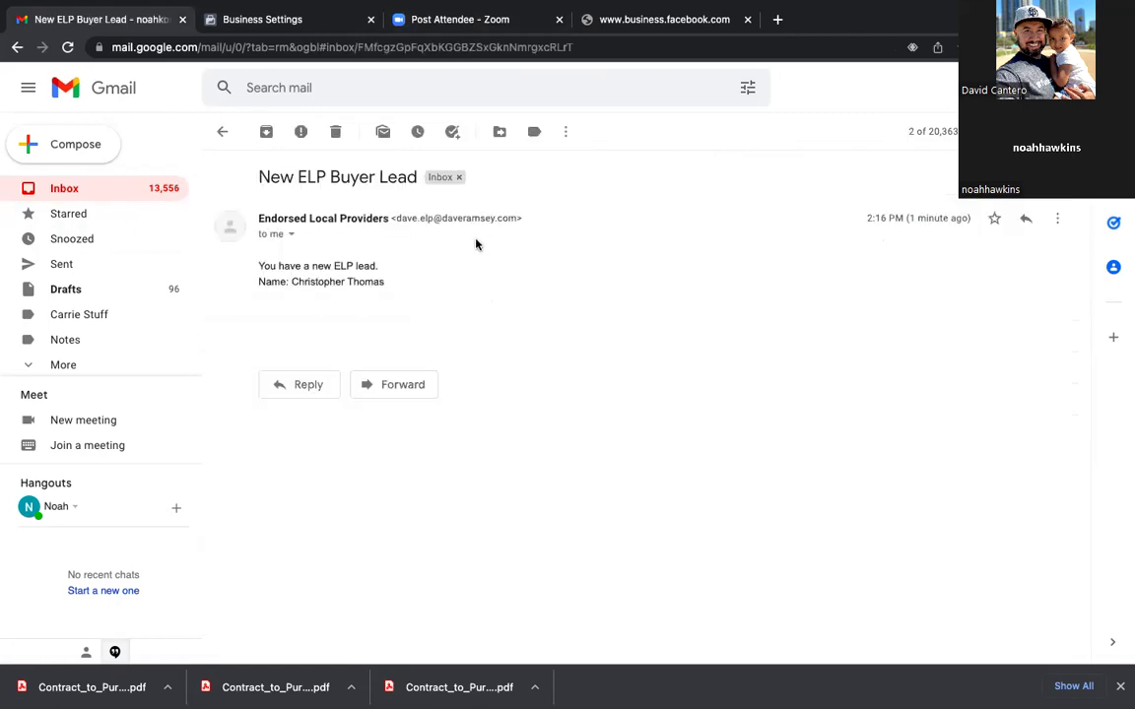
left_click(616, 337)
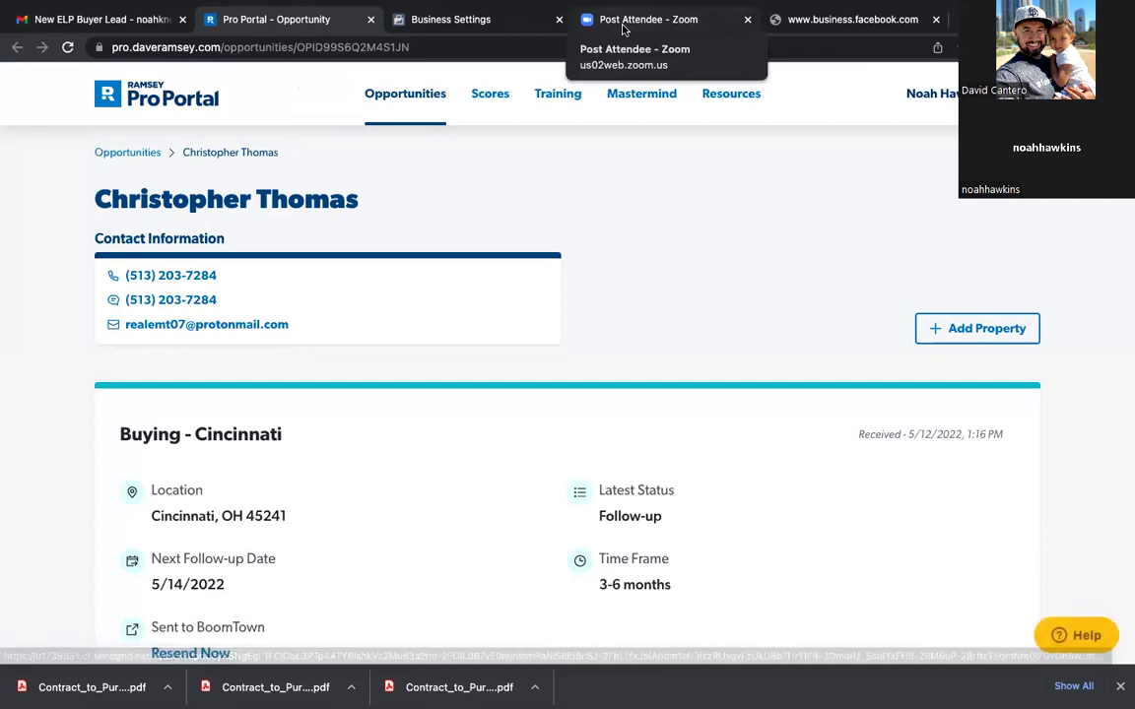
Step: Glance at the business.facebook.com and Zoom tabs, then return to the Business Settings pixel tab
scroll(398, 426, "down", 2)
scroll(398, 426, "up", 2)
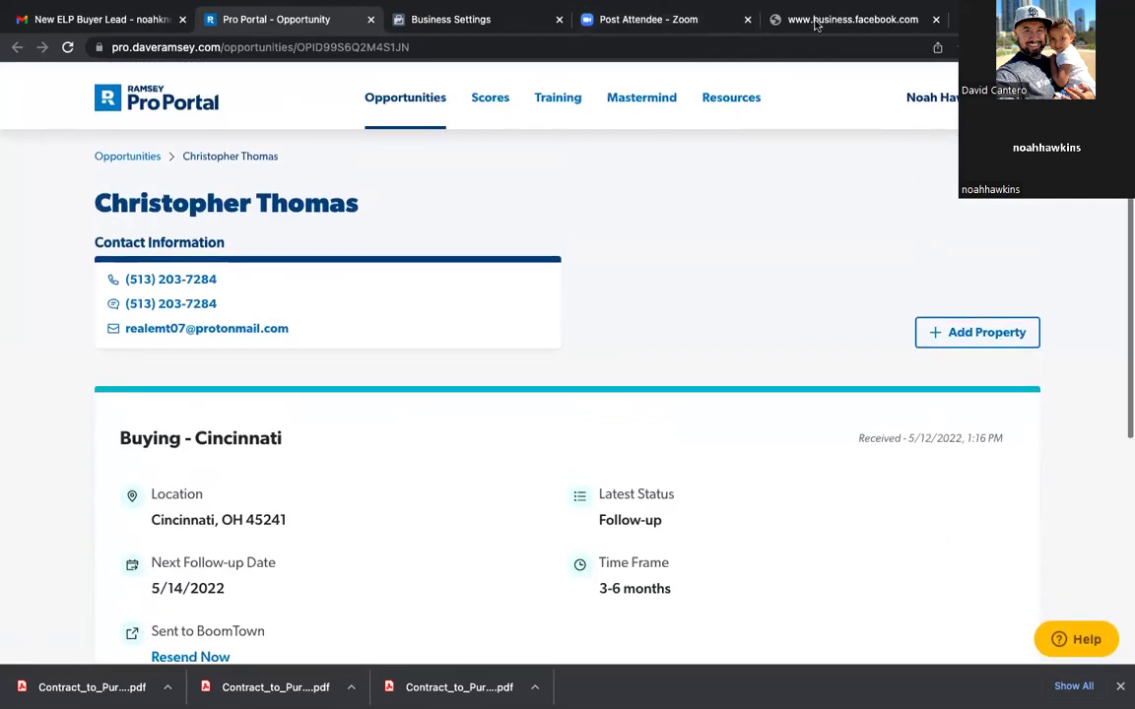
left_click(806, 28)
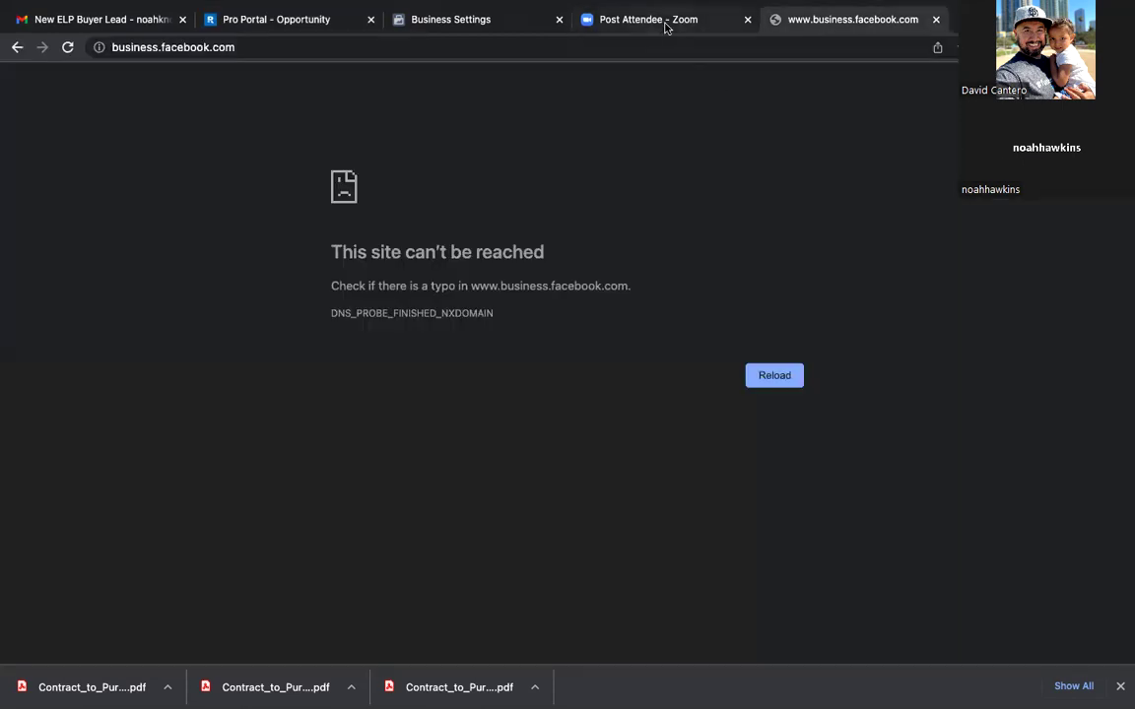
left_click(668, 26)
left_click(420, 28)
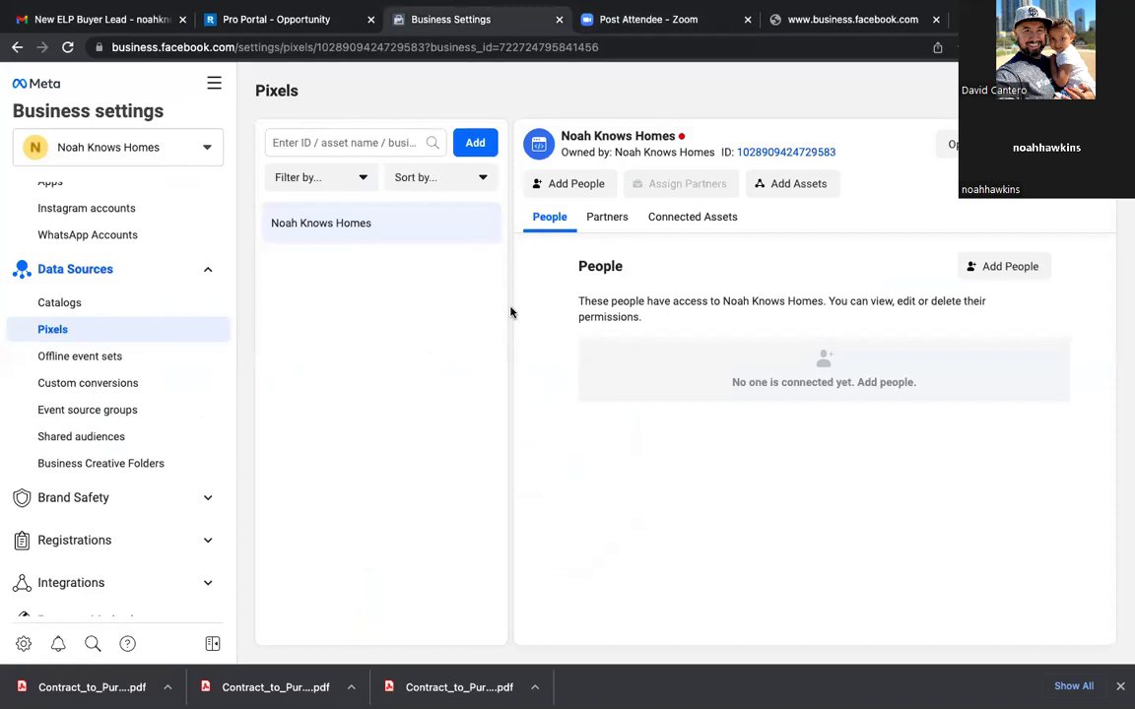
Step: Assign the sole team member to the Noah Knows Homes pixel with full Manage Pixel access
left_click(581, 181)
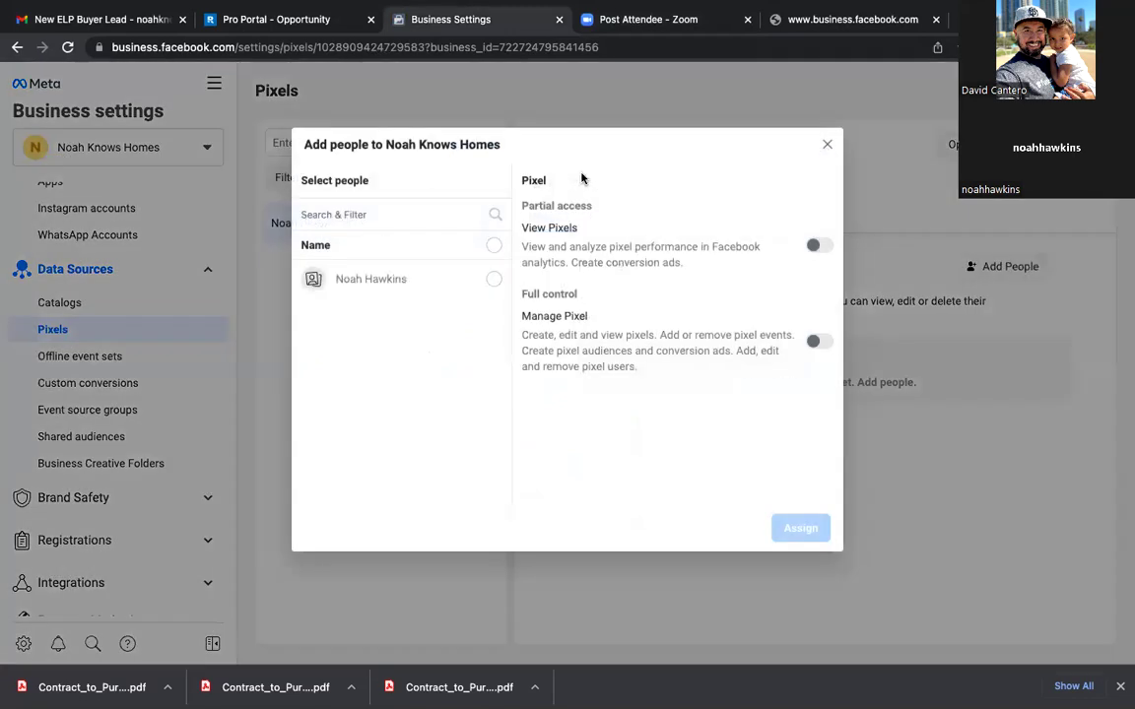
left_click(496, 279)
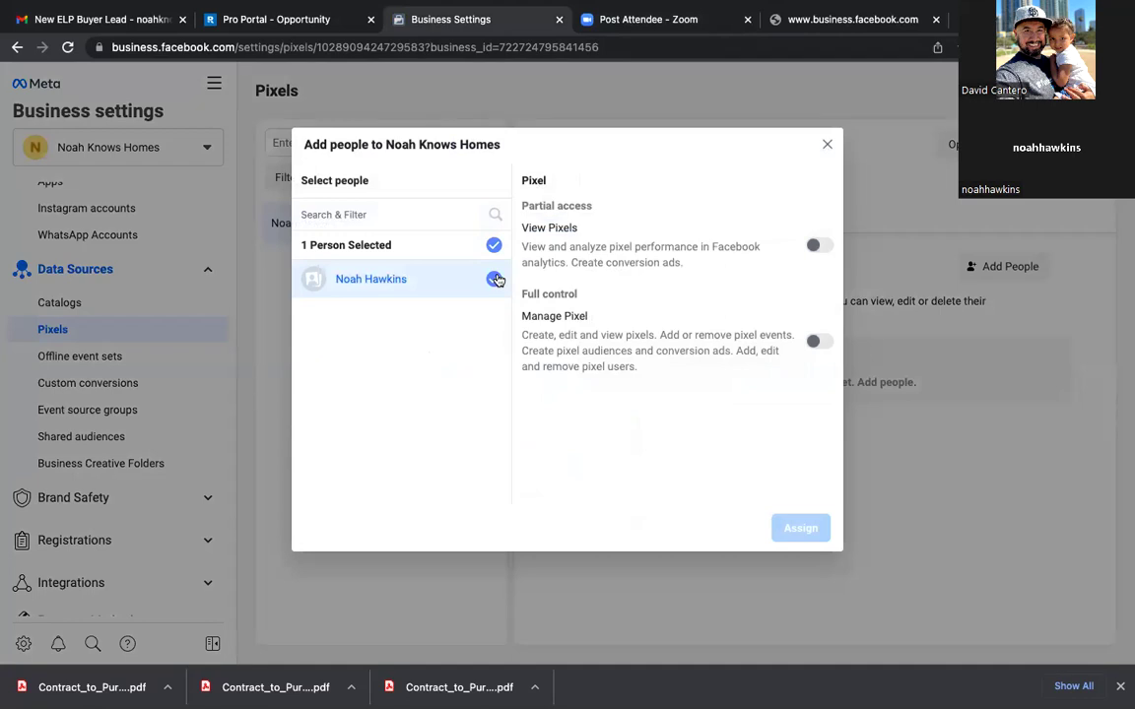
left_click(818, 342)
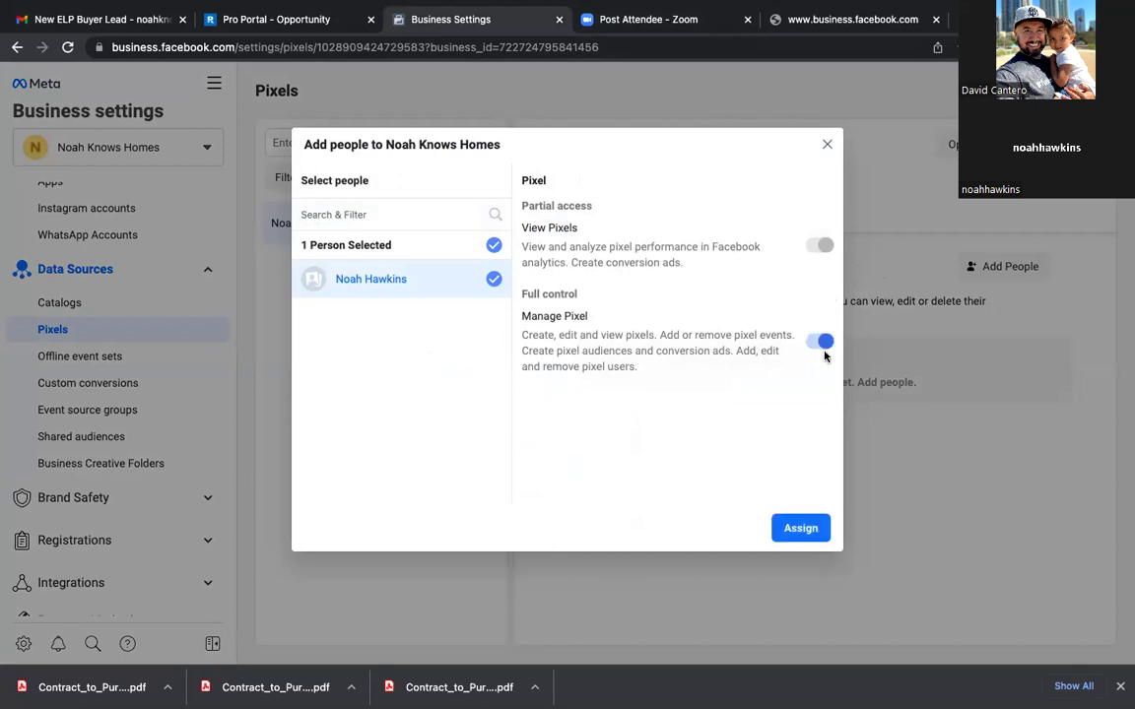
left_click(800, 529)
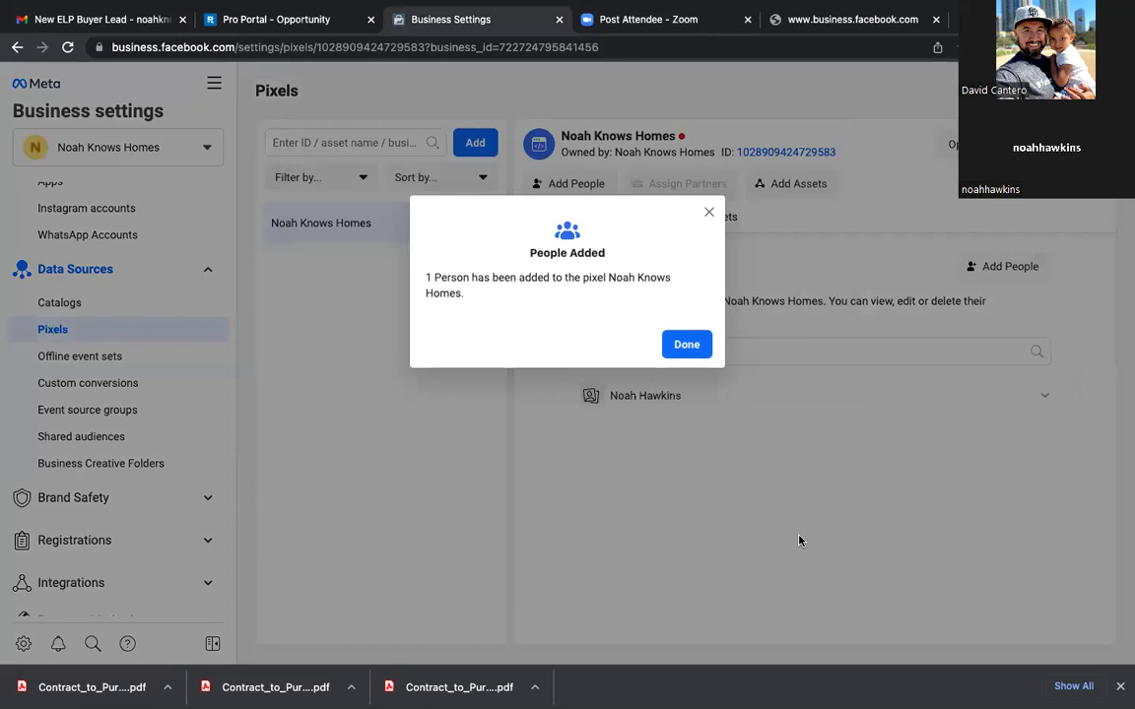
left_click(685, 344)
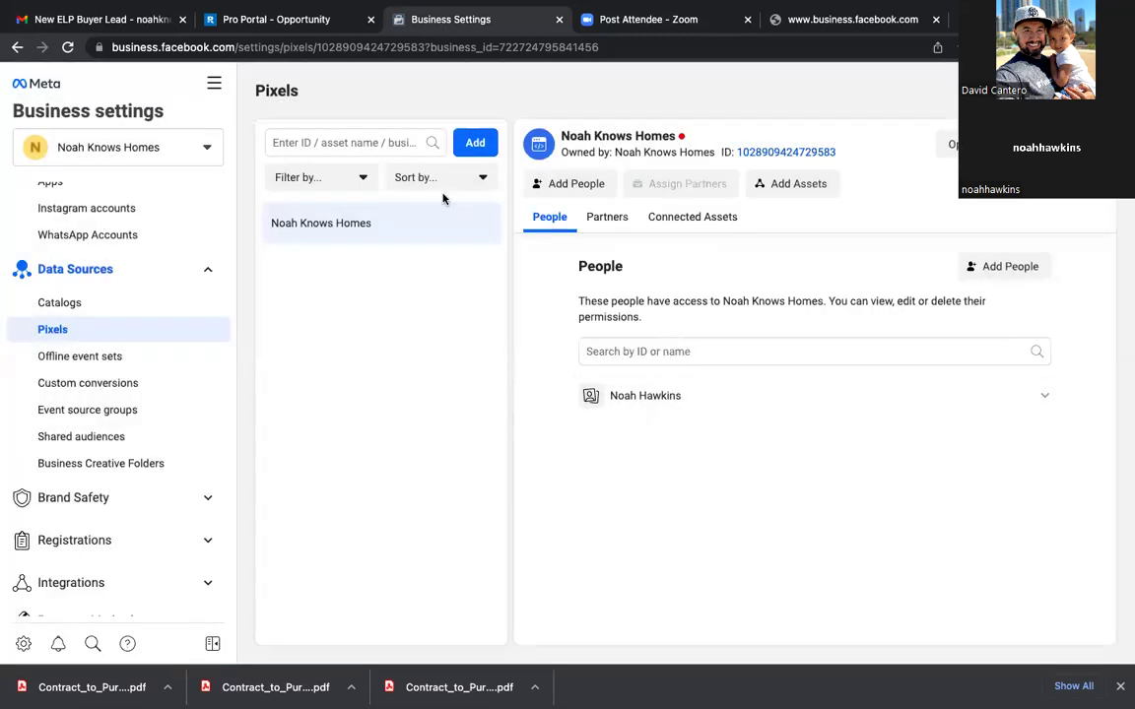
Step: Add the Noah Knows Homes ad account as a connected asset of the pixel
left_click(792, 183)
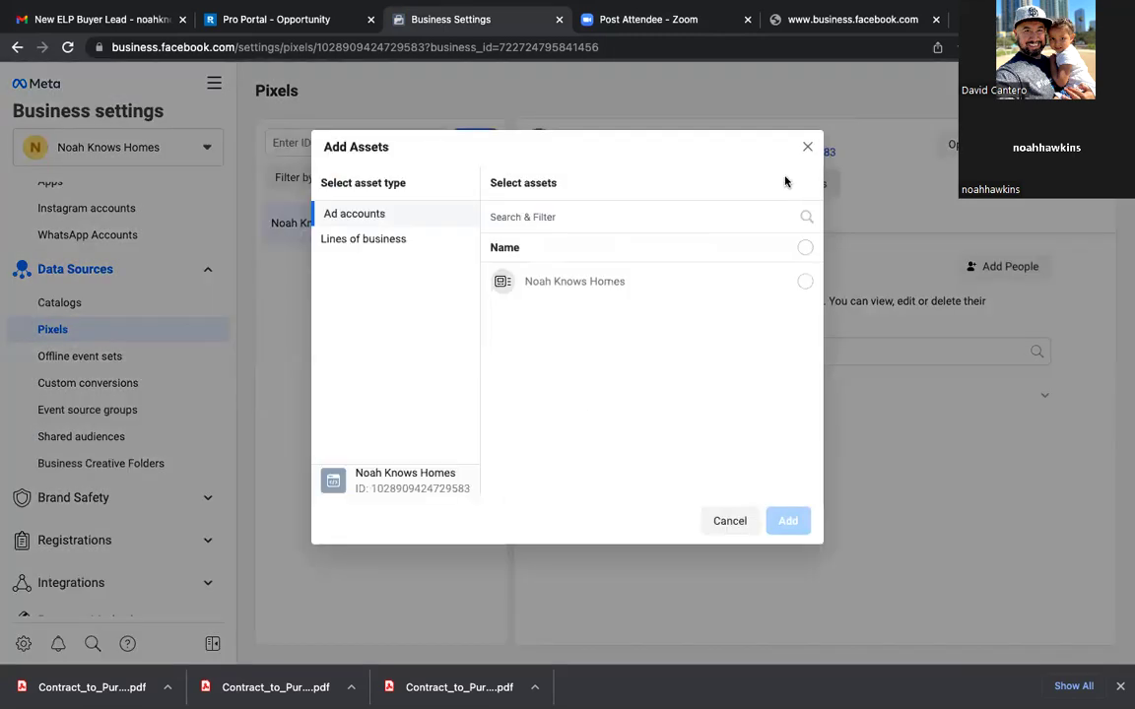
left_click(805, 283)
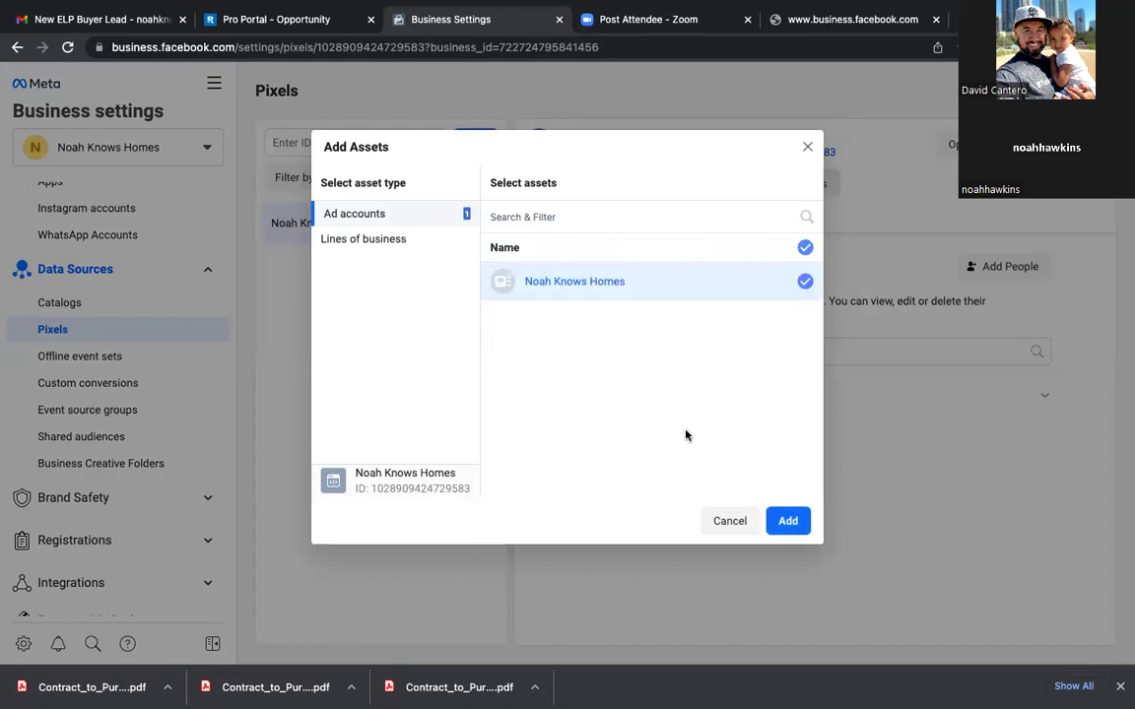
left_click(788, 521)
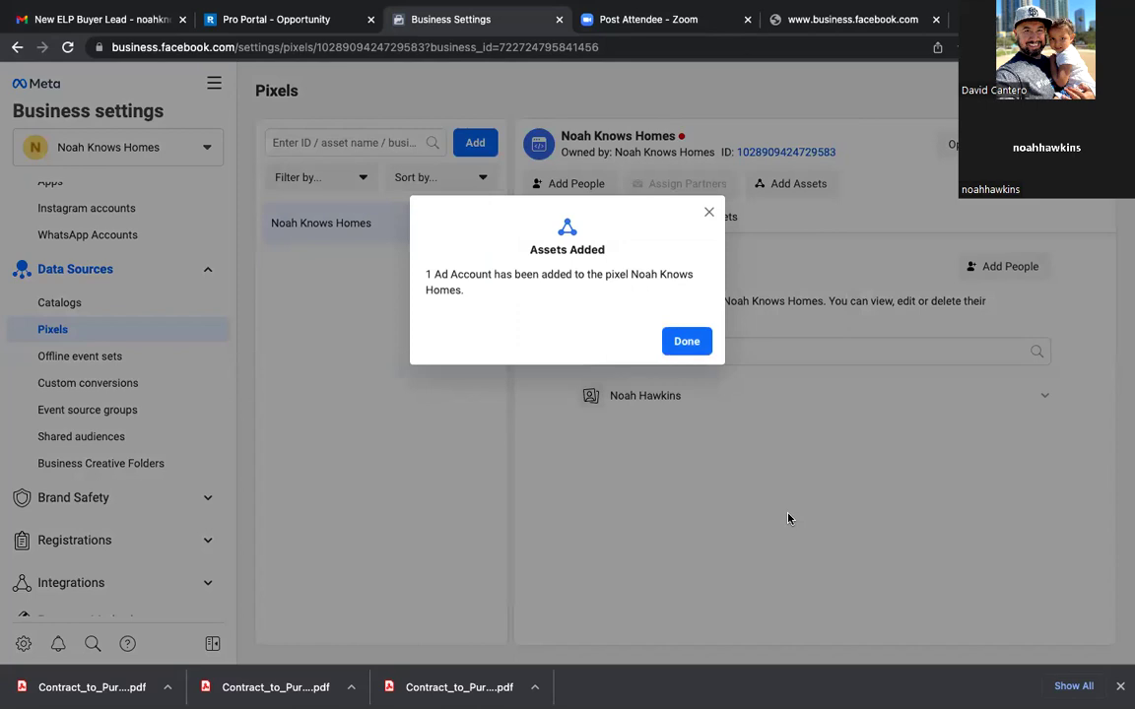
left_click(687, 341)
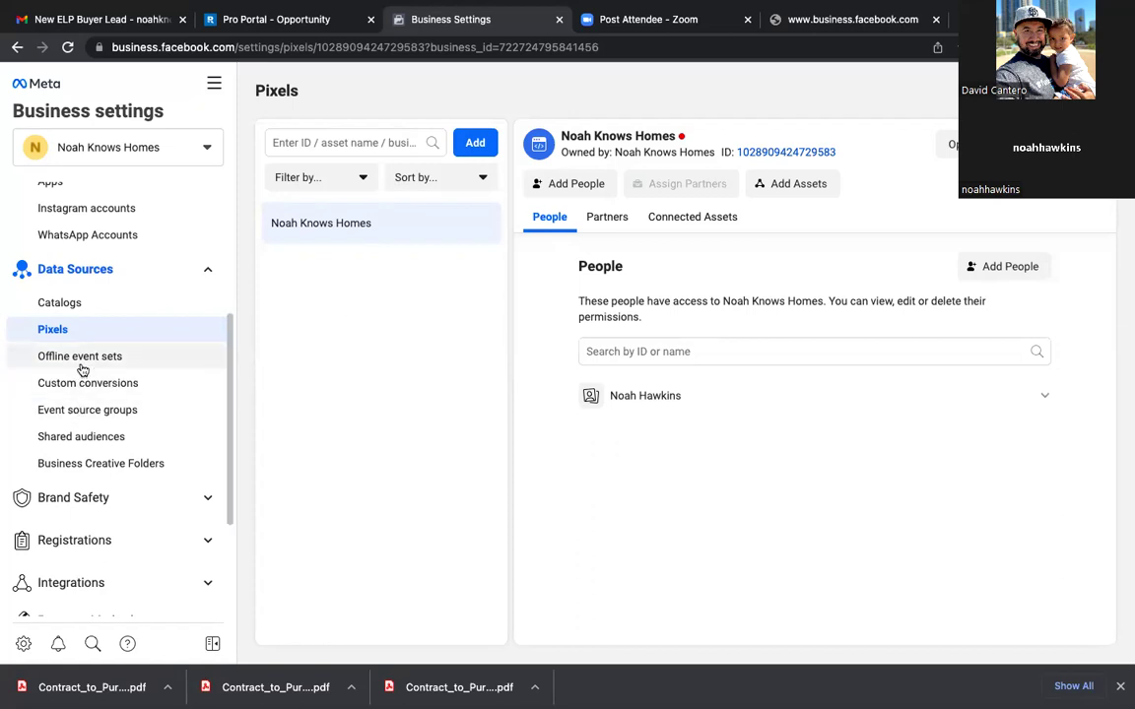
Step: Go to Brand Safety > Domains and bring up the Add a domain form
left_click(76, 500)
left_click(61, 532)
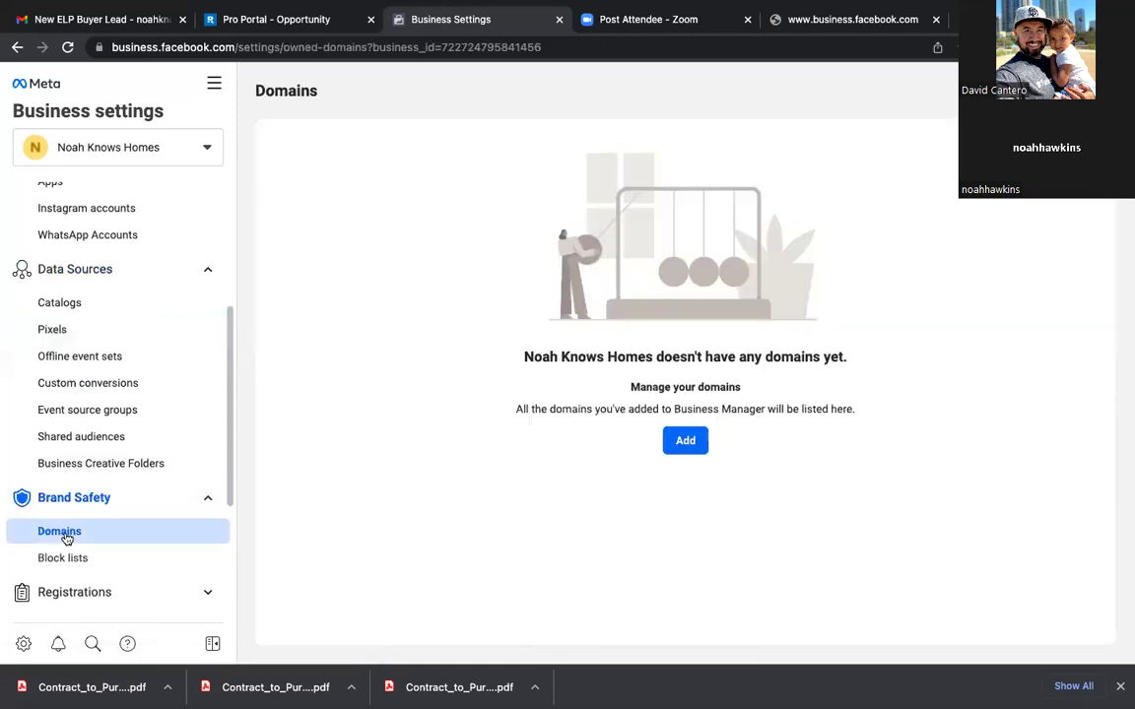
left_click(686, 444)
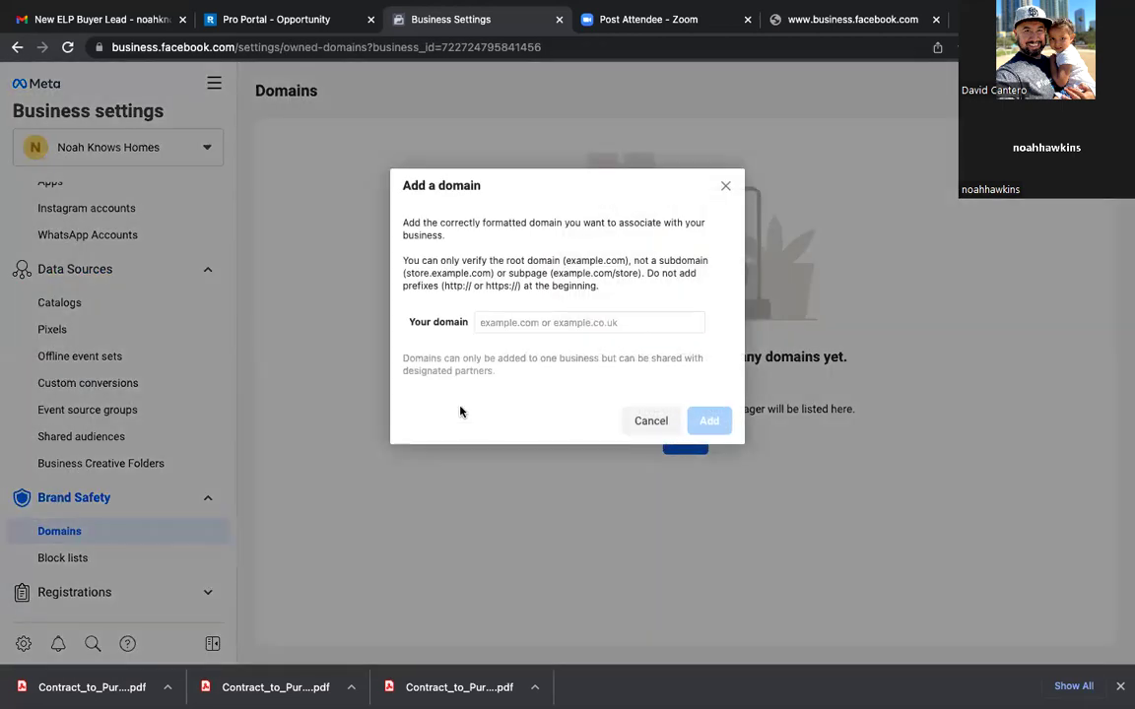
left_click(542, 322)
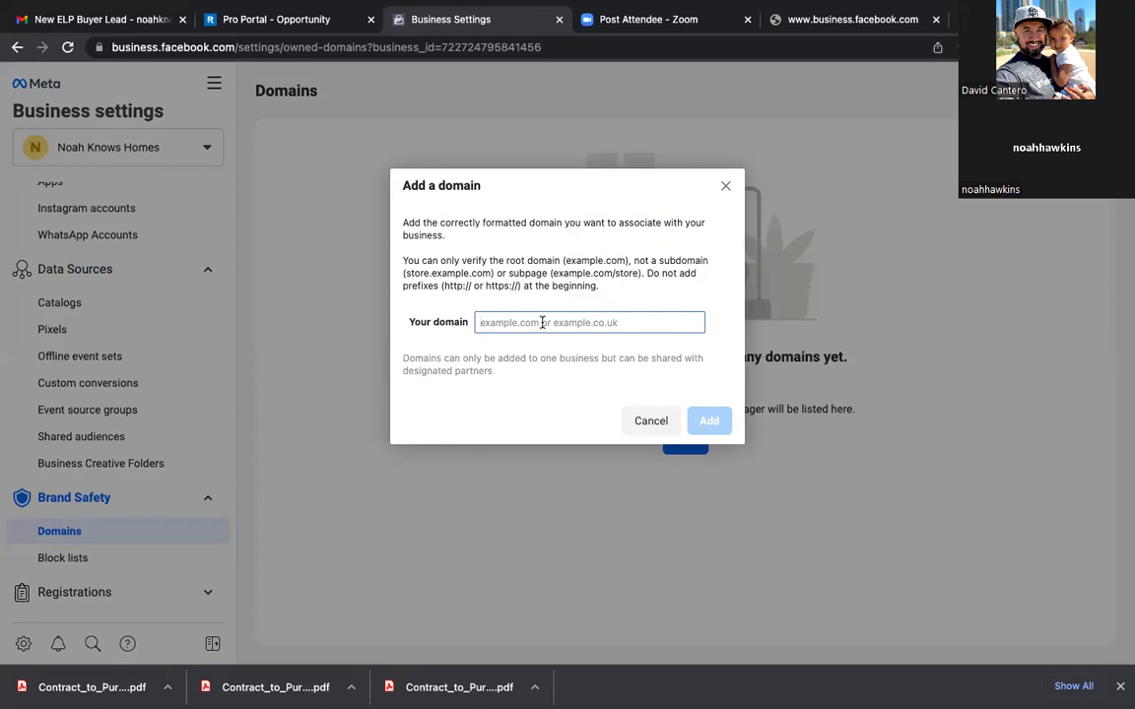
Step: Try entering noahknowshomes.com and a yourhomeyour…money.co domain, clear the field, and open a new blank tab
type("noahknow")
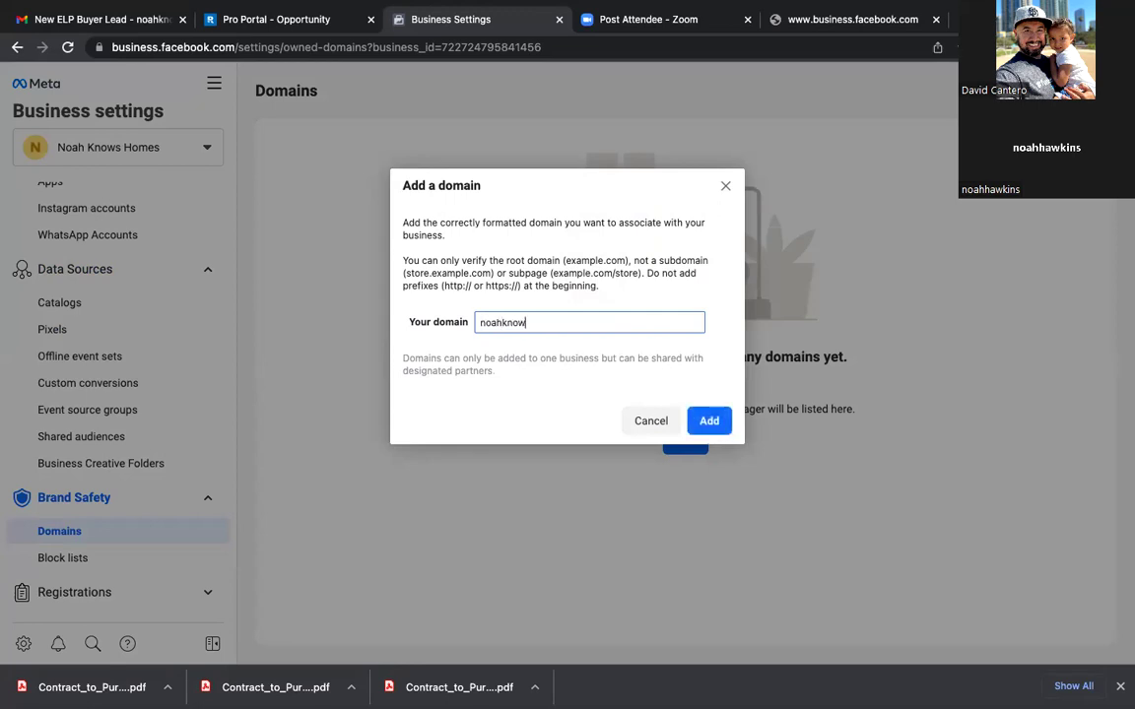
type("shomes.com")
key("BackSpace")
key("BackSpace")
key("BackSpace")
key("BackSpace")
key("BackSpace")
key("BackSpace")
key("BackSpace")
key("BackSpace")
key("BackSpace")
key("BackSpace")
key("BackSpace")
key("BackSpace")
key("BackSpace")
key("BackSpace")
key("BackSpace")
key("BackSpace")
key("BackSpace")
key("BackSpace")
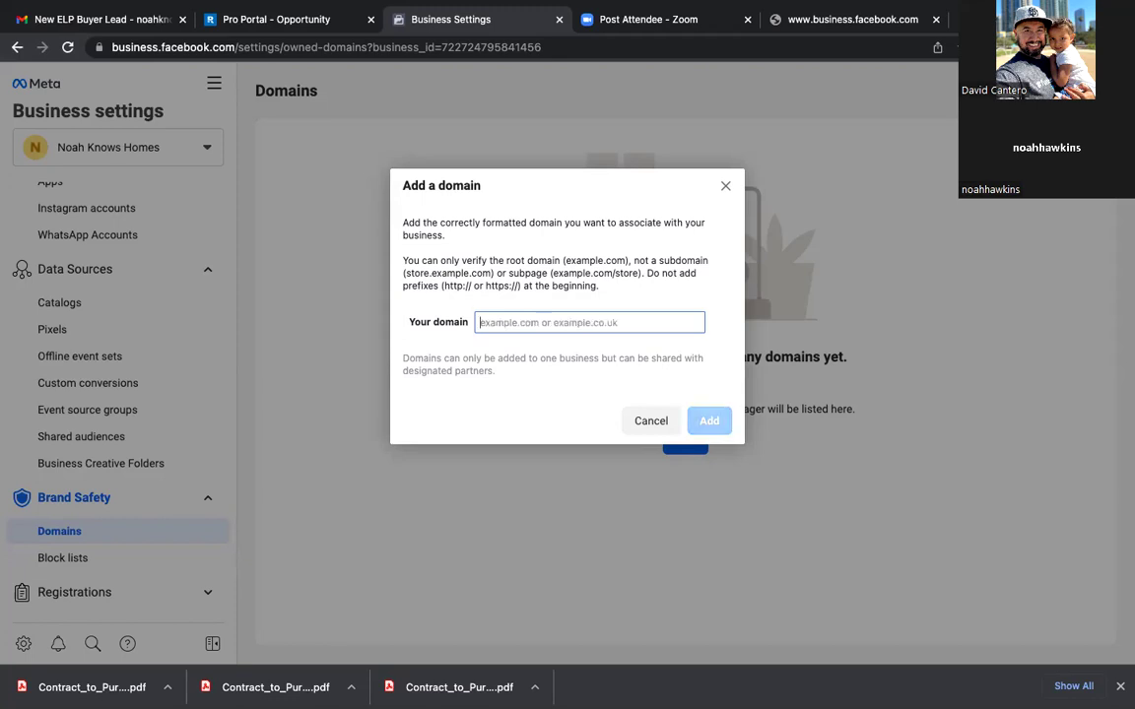
type("your")
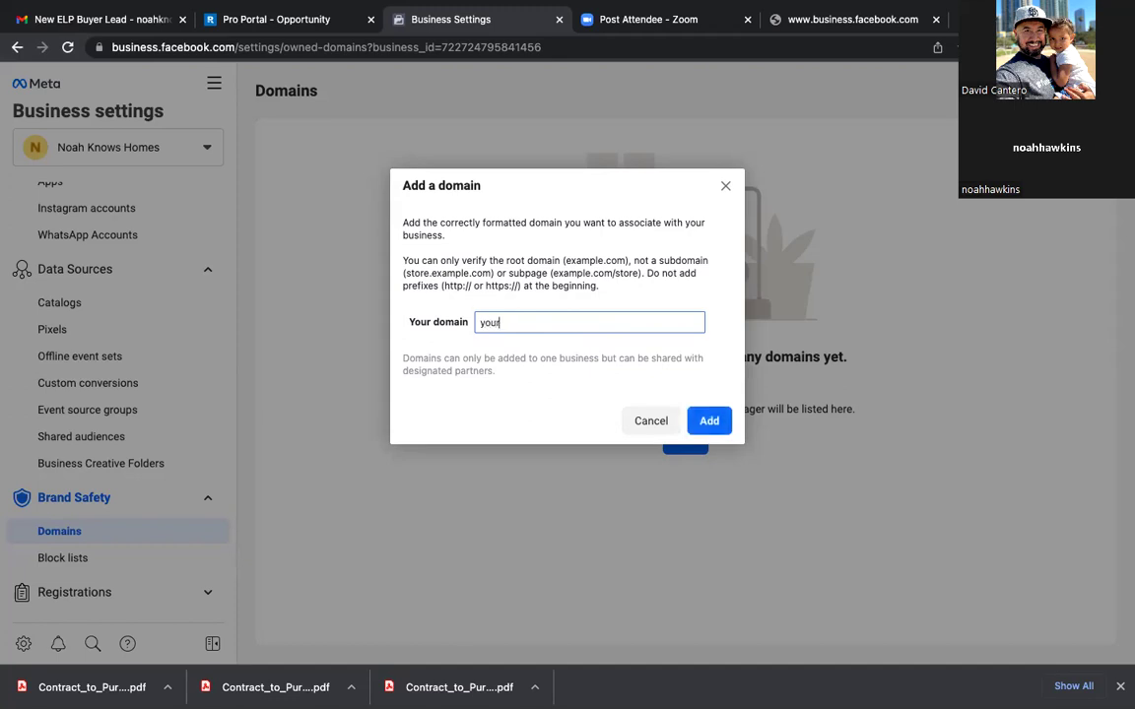
type("homeyoursold")
key("BackSpace")
key("BackSpace")
key("BackSpace")
key("BackSpace")
type("money.co")
key("BackSpace")
key("BackSpace")
key("BackSpace")
key("BackSpace")
key("BackSpace")
key("BackSpace")
key("BackSpace")
key("BackSpace")
key("BackSpace")
key("BackSpace")
key("BackSpace")
key("BackSpace")
key("BackSpace")
key("BackSpace")
key("BackSpace")
key("BackSpace")
key("BackSpace")
key("BackSpace")
key("BackSpace")
key("BackSpace")
key("BackSpace")
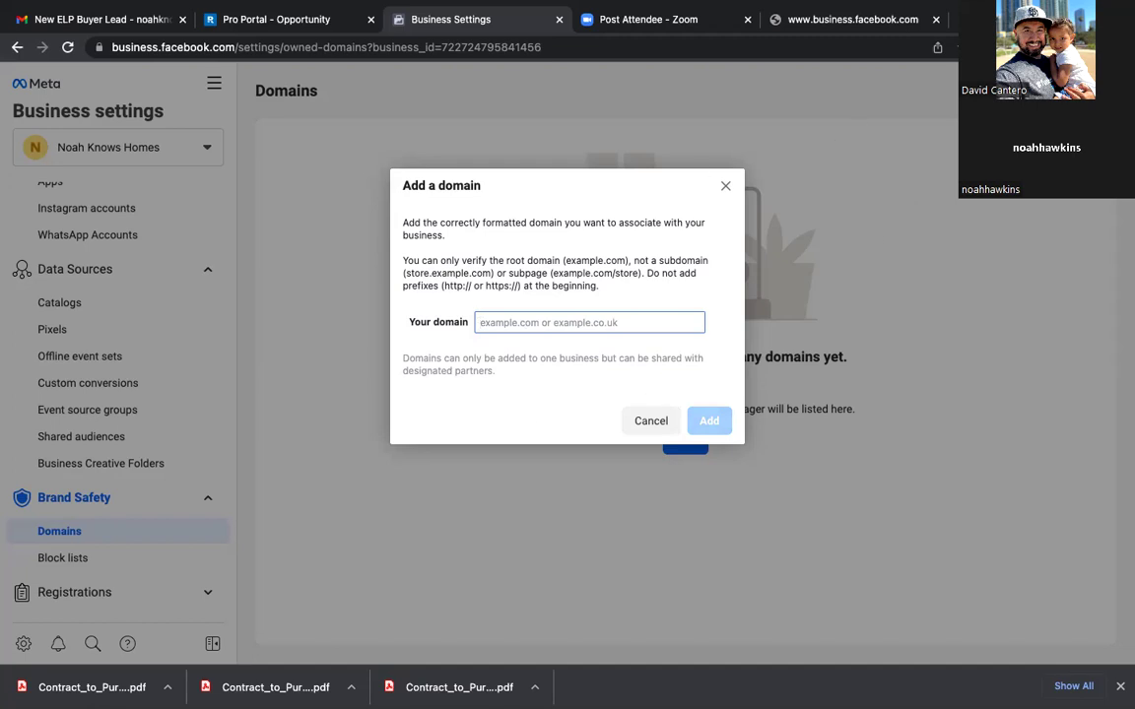
key("super+t")
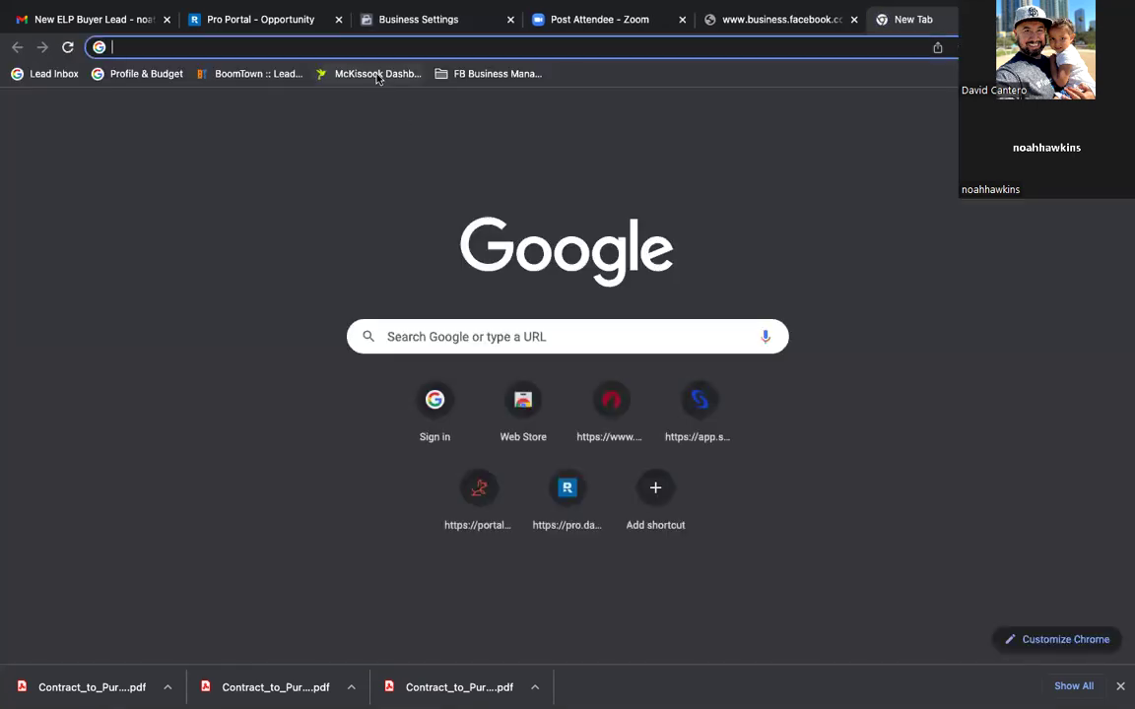
left_click(369, 48)
type("noah")
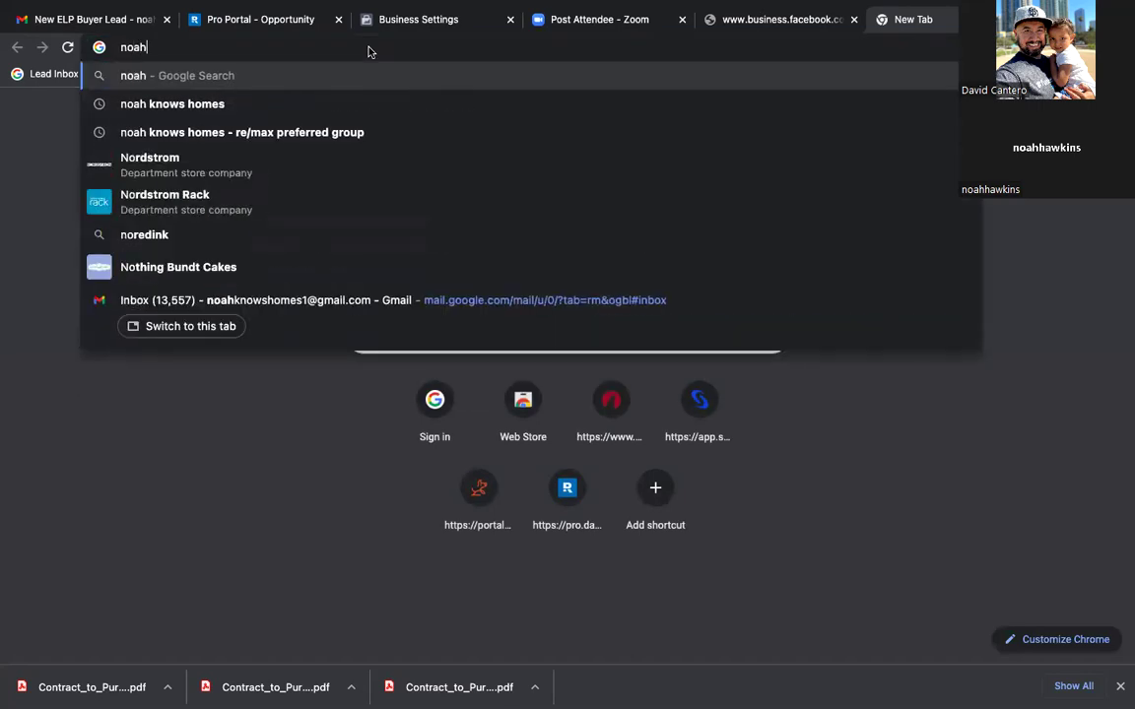
type("knowshomes.com")
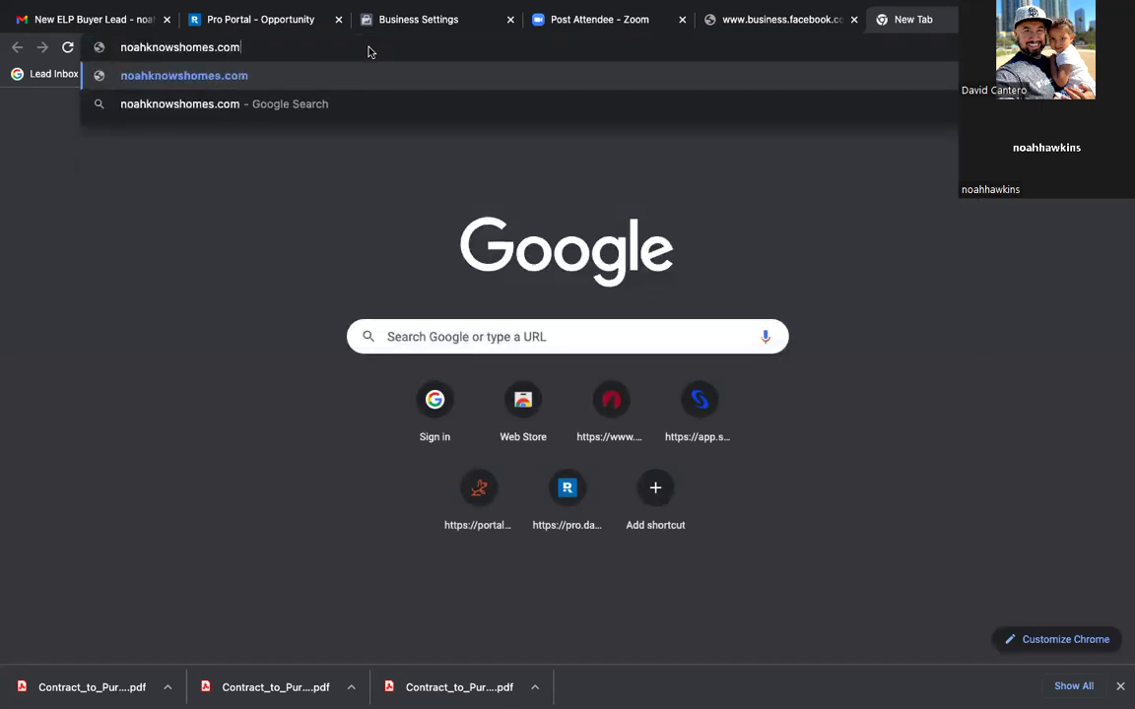
key("Return")
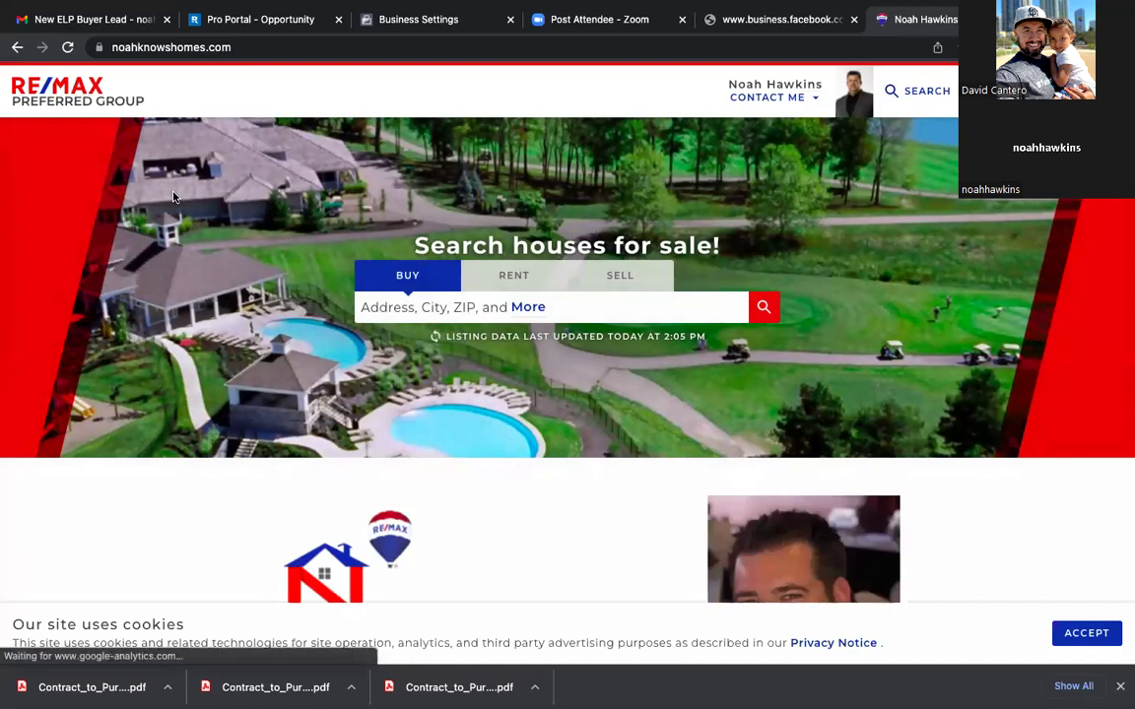
scroll(487, 238, "down", 3)
scroll(487, 241, "down", 10)
scroll(486, 244, "down", 1)
scroll(487, 245, "up", 7)
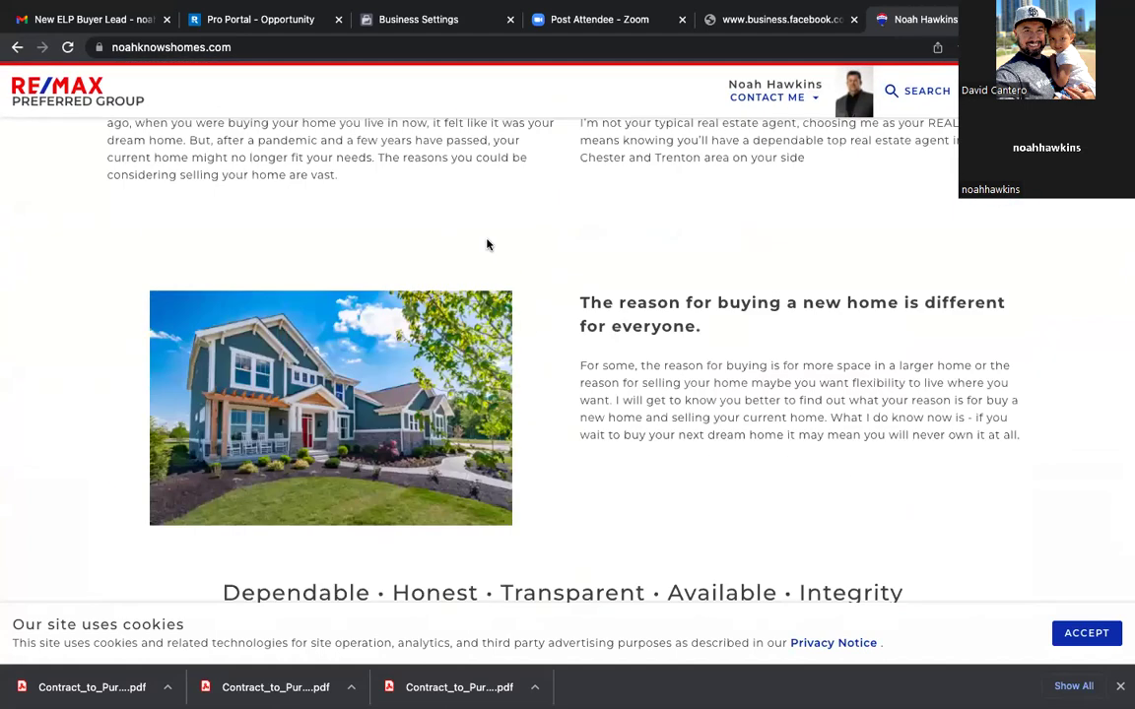
scroll(641, 297, "up", 1)
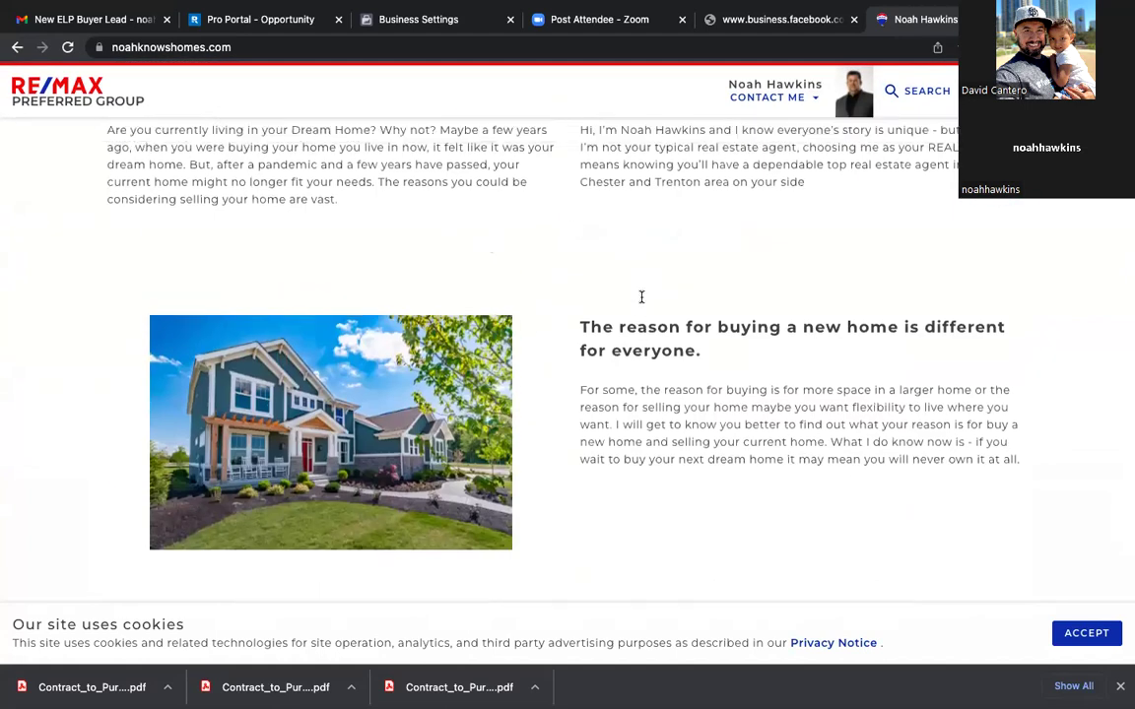
scroll(641, 297, "up", 10)
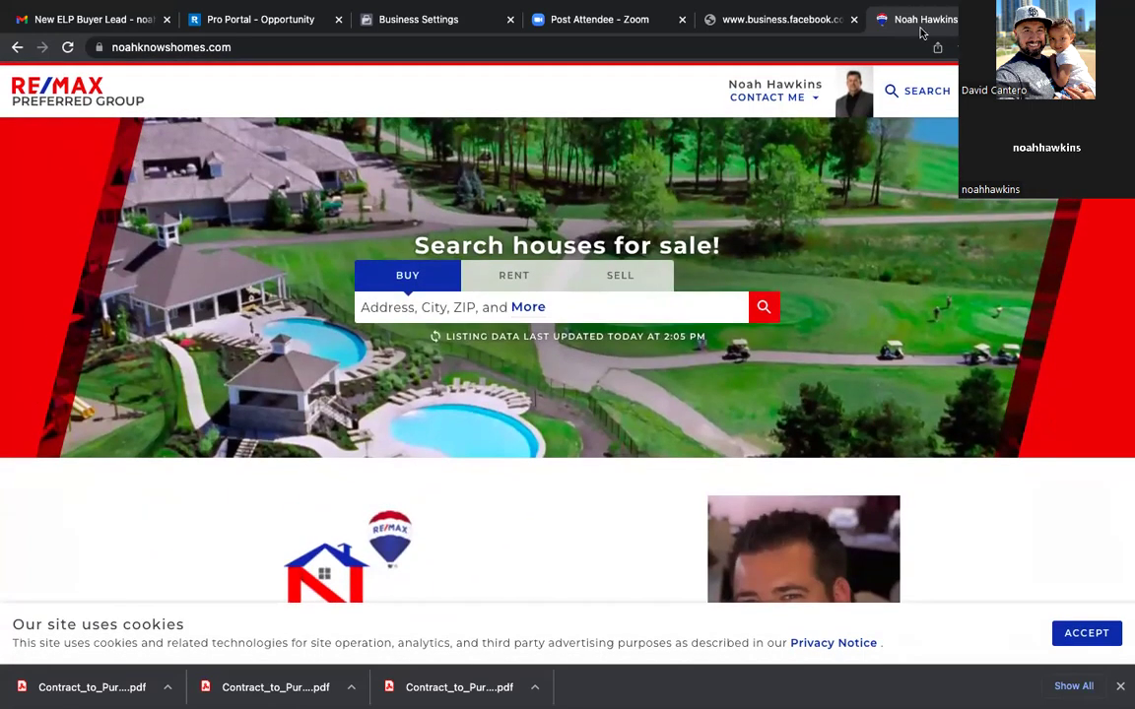
left_click(916, 95)
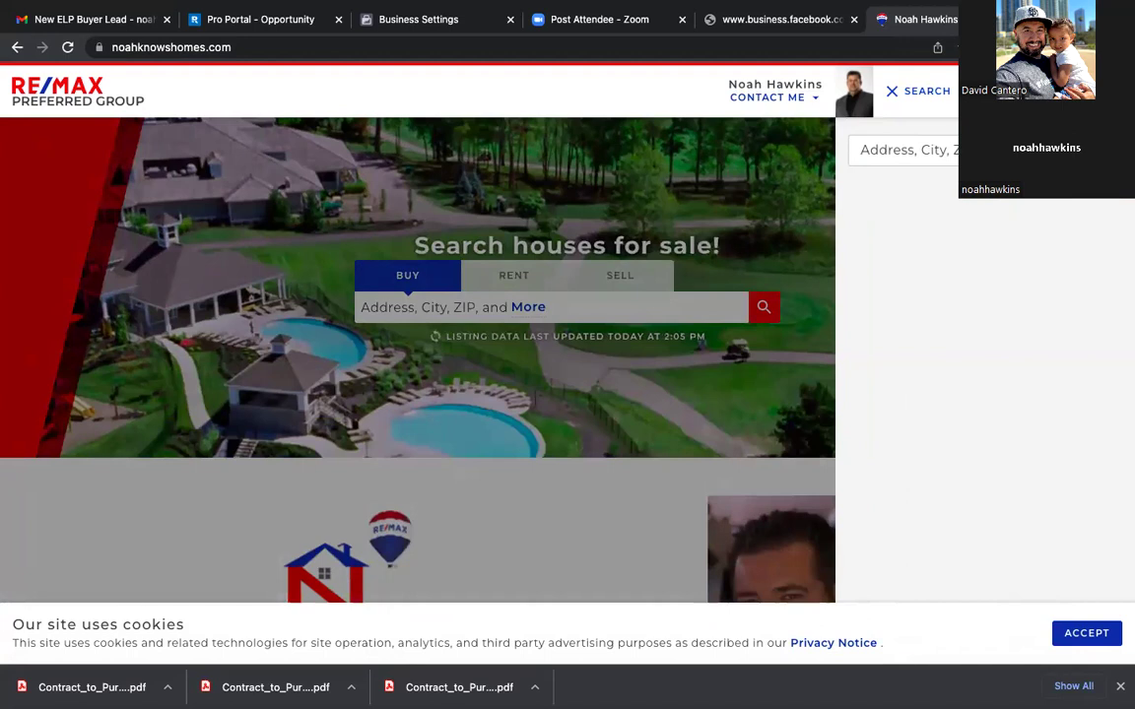
left_click(901, 150)
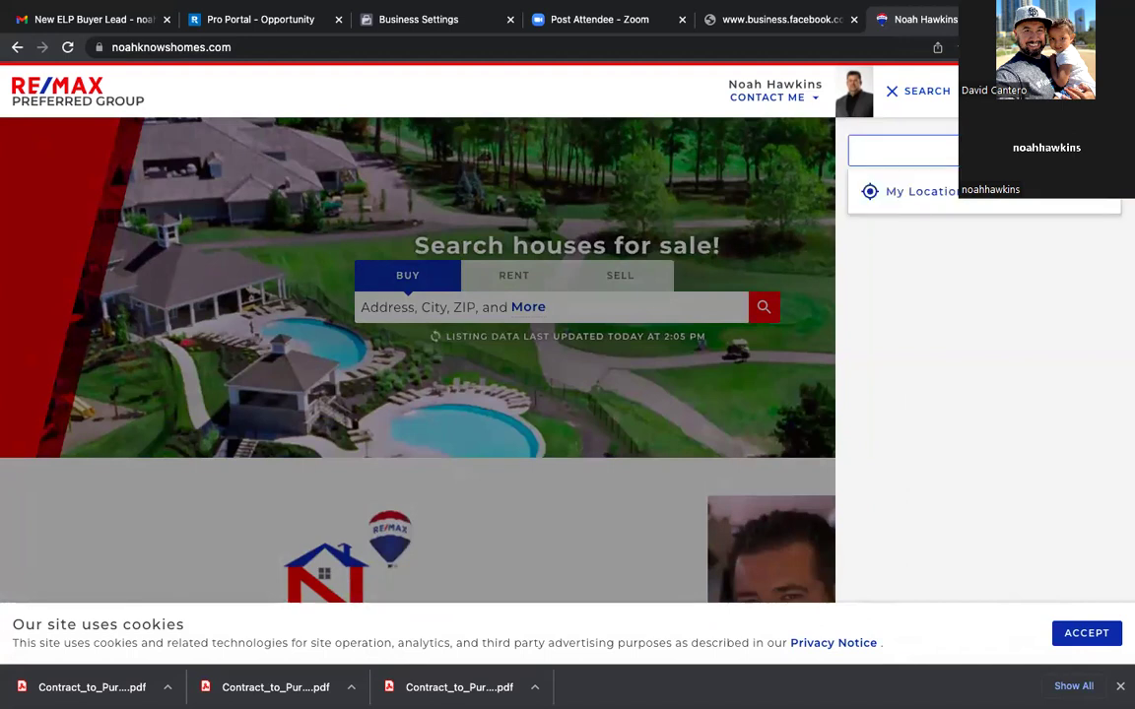
type("540")
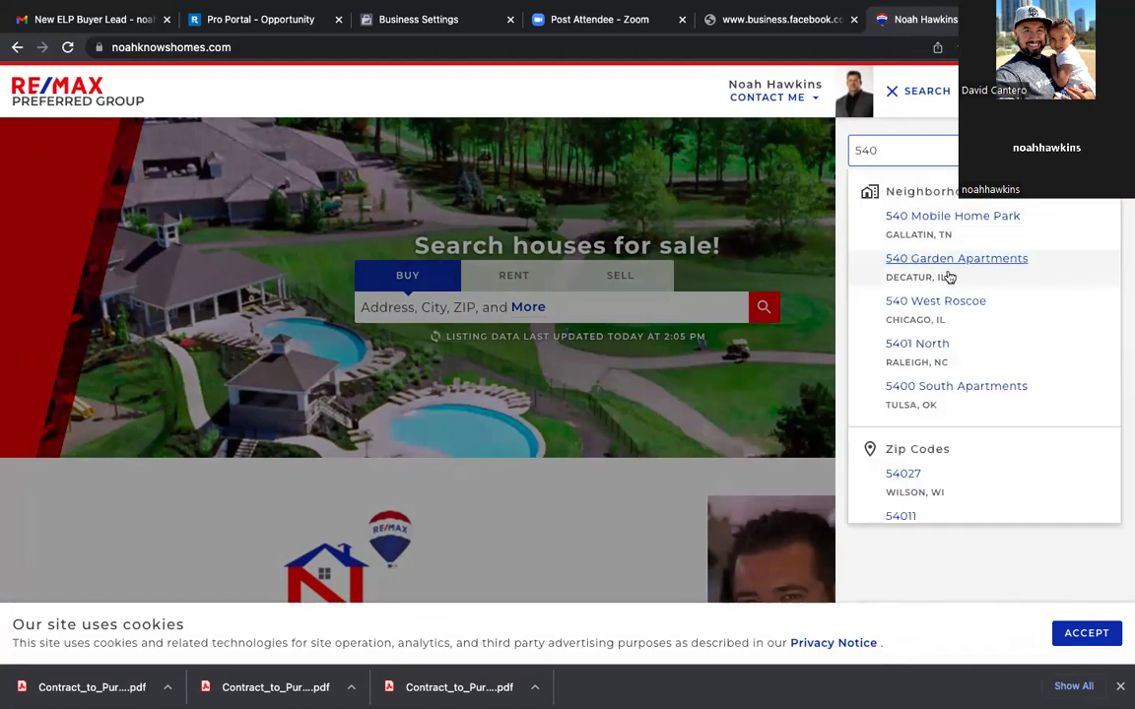
left_click(948, 276)
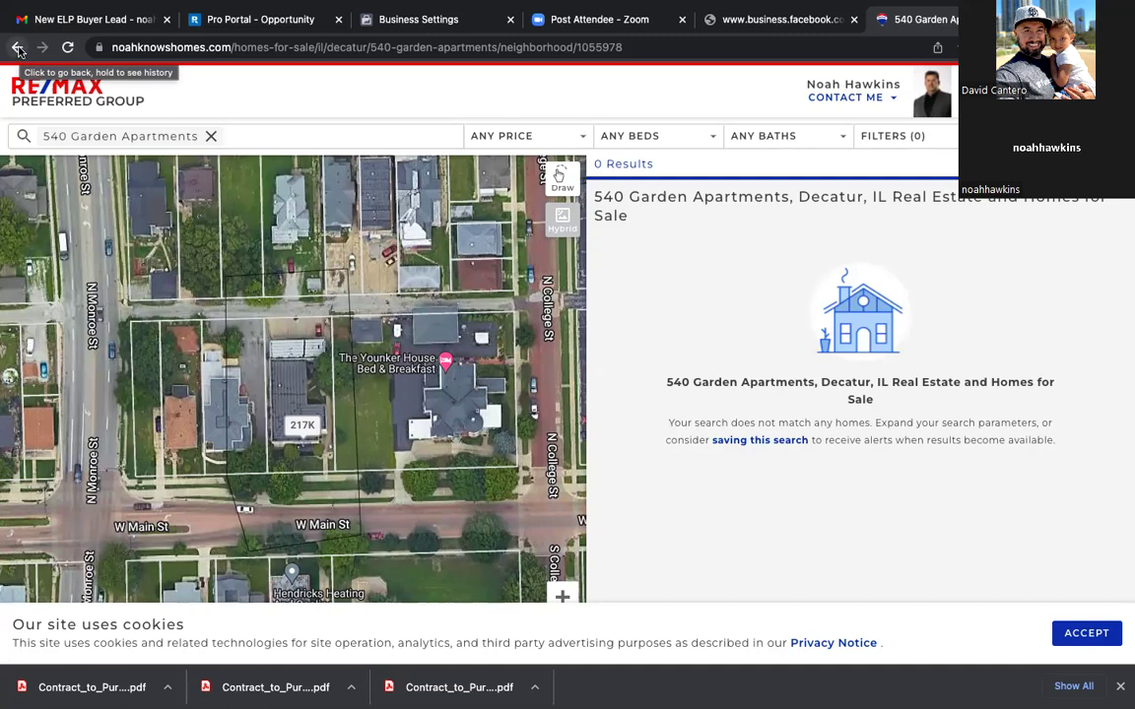
left_click(17, 50)
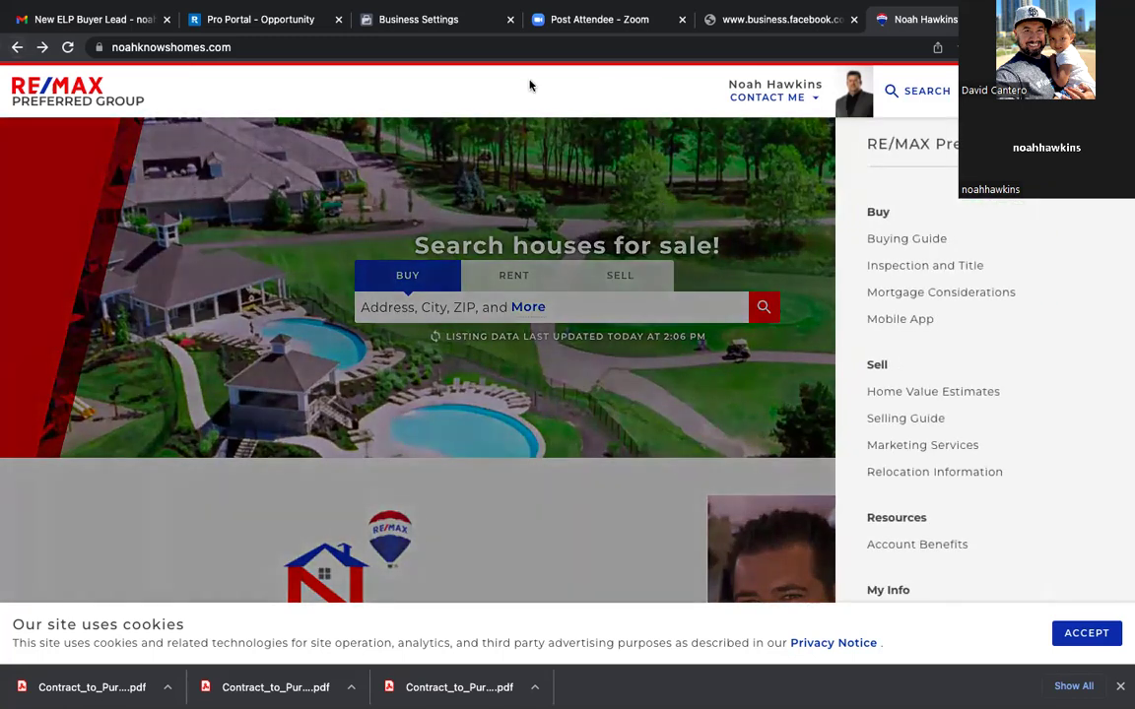
left_click(261, 46)
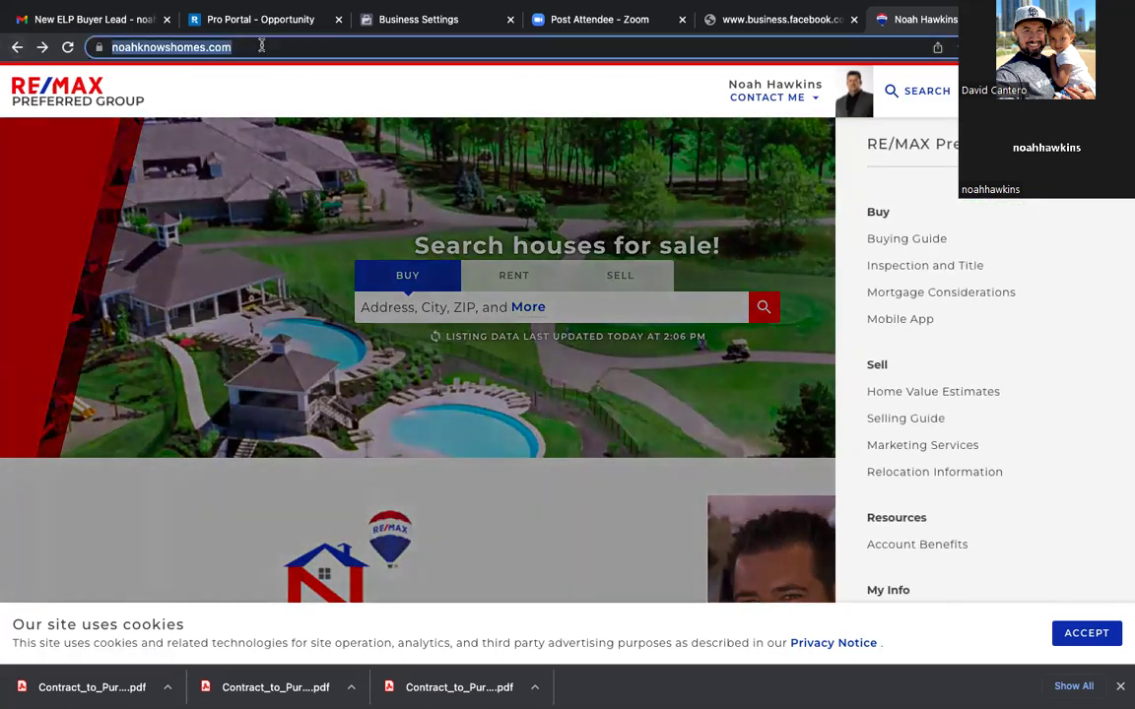
type("your")
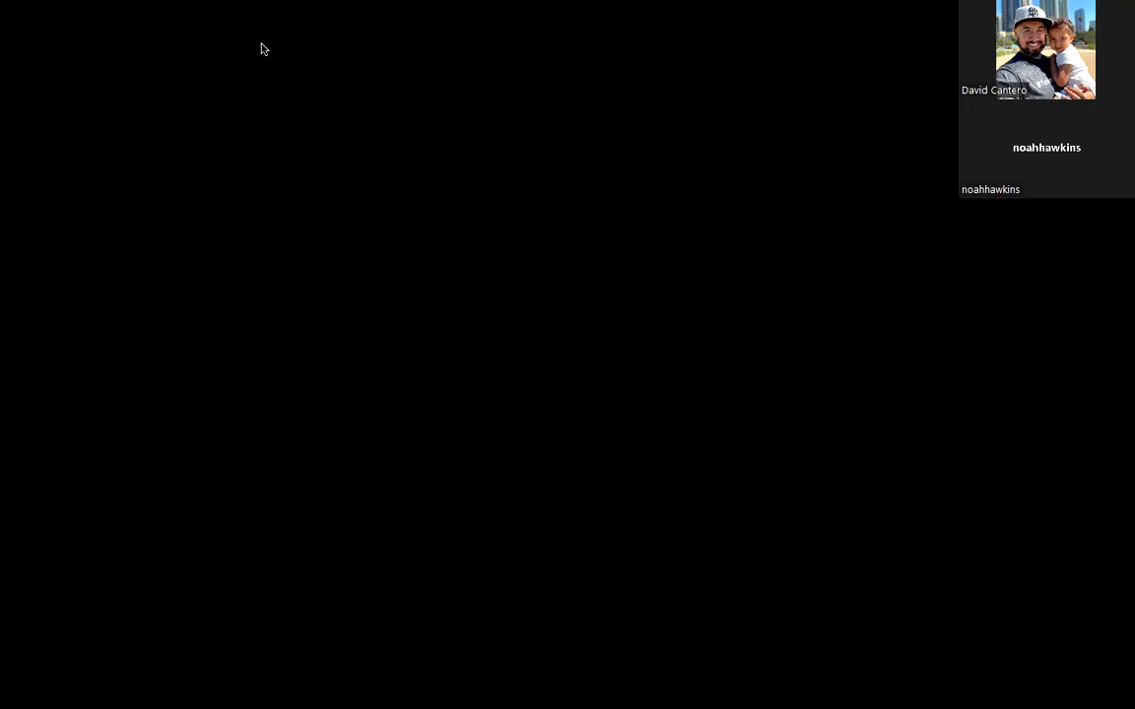
Step: Complete the domain as noah.yourhomeyourmoney.com and add it to the business
type("noah.yourhomeyourmoney.com")
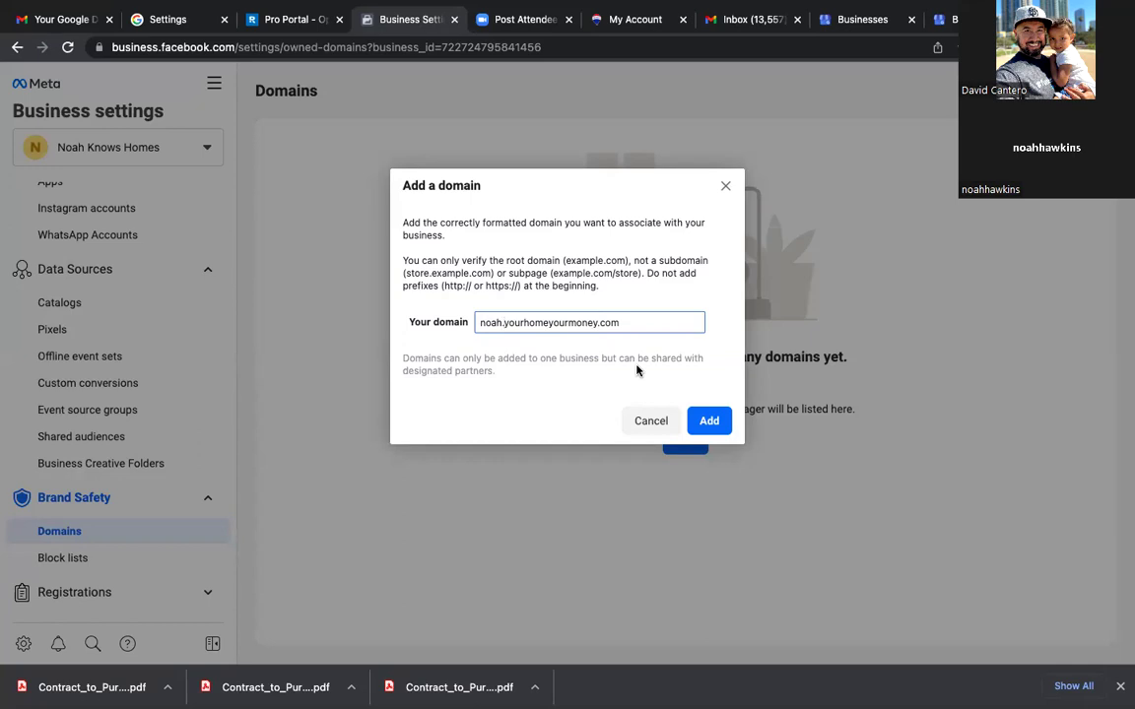
left_click(710, 423)
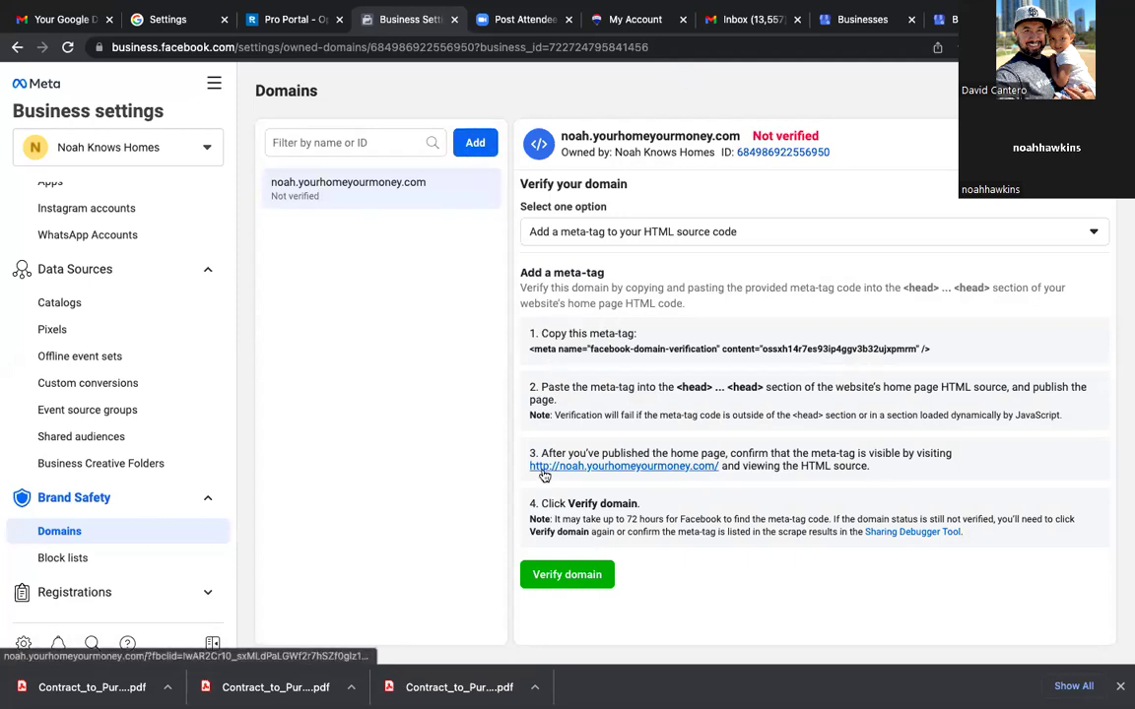
Step: Choose DNS TXT record verification with the domain registrar and copy the TXT record value
left_click(1093, 236)
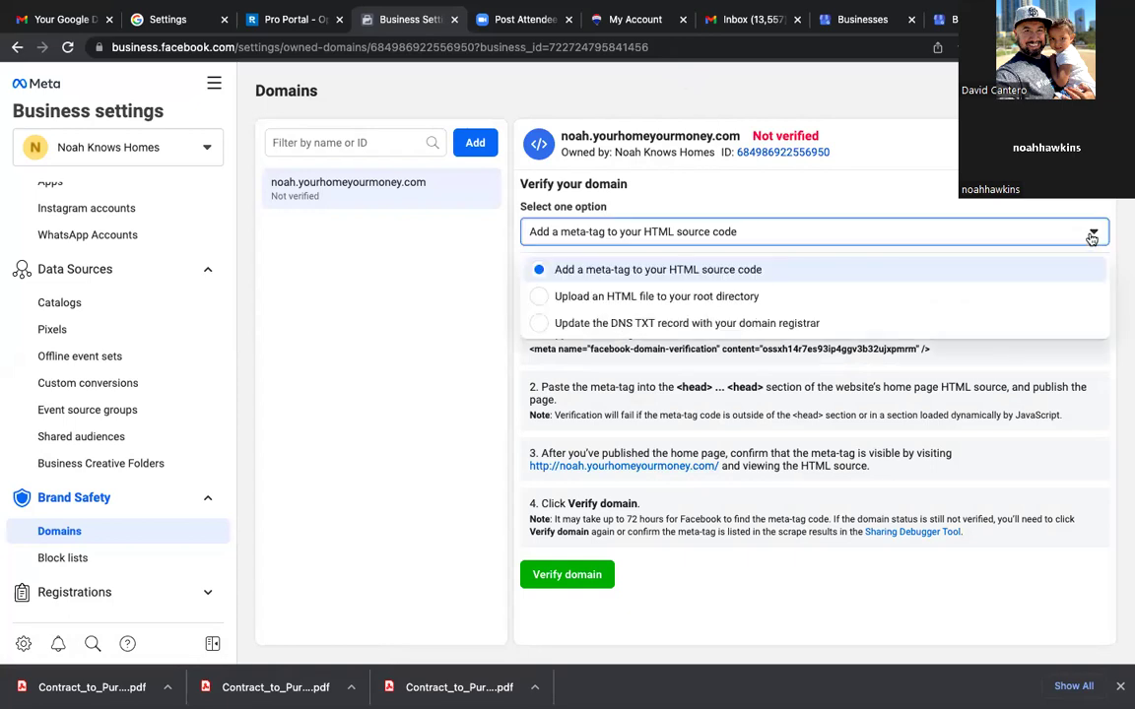
left_click(744, 323)
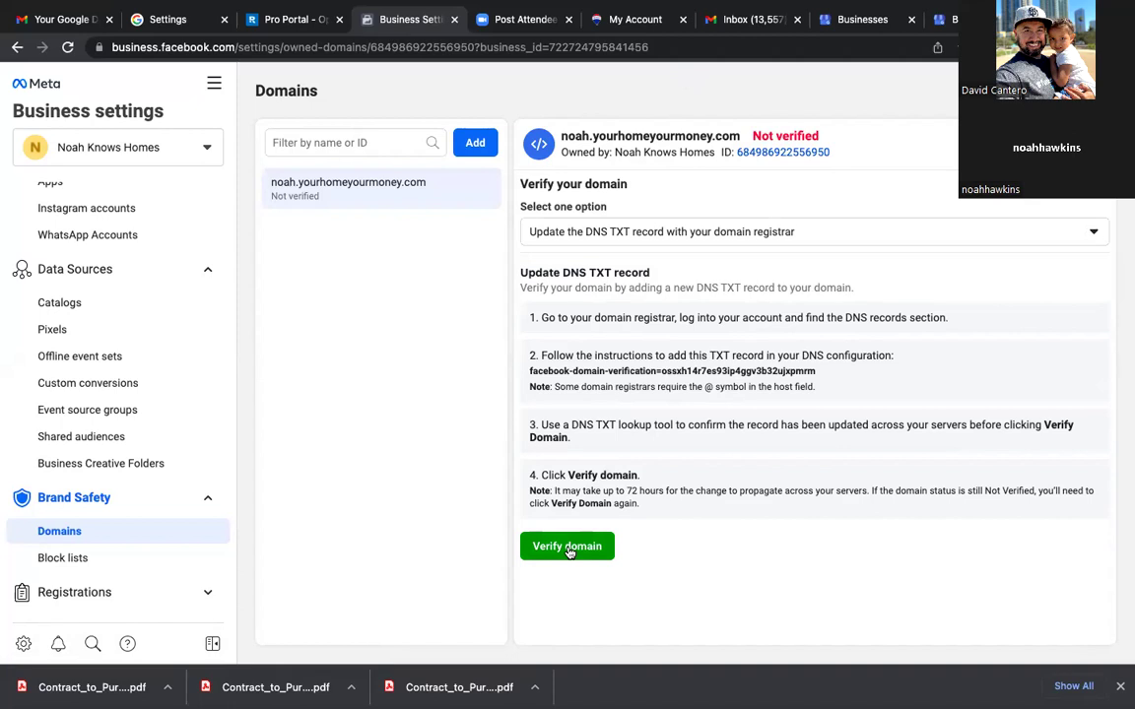
left_click(594, 380)
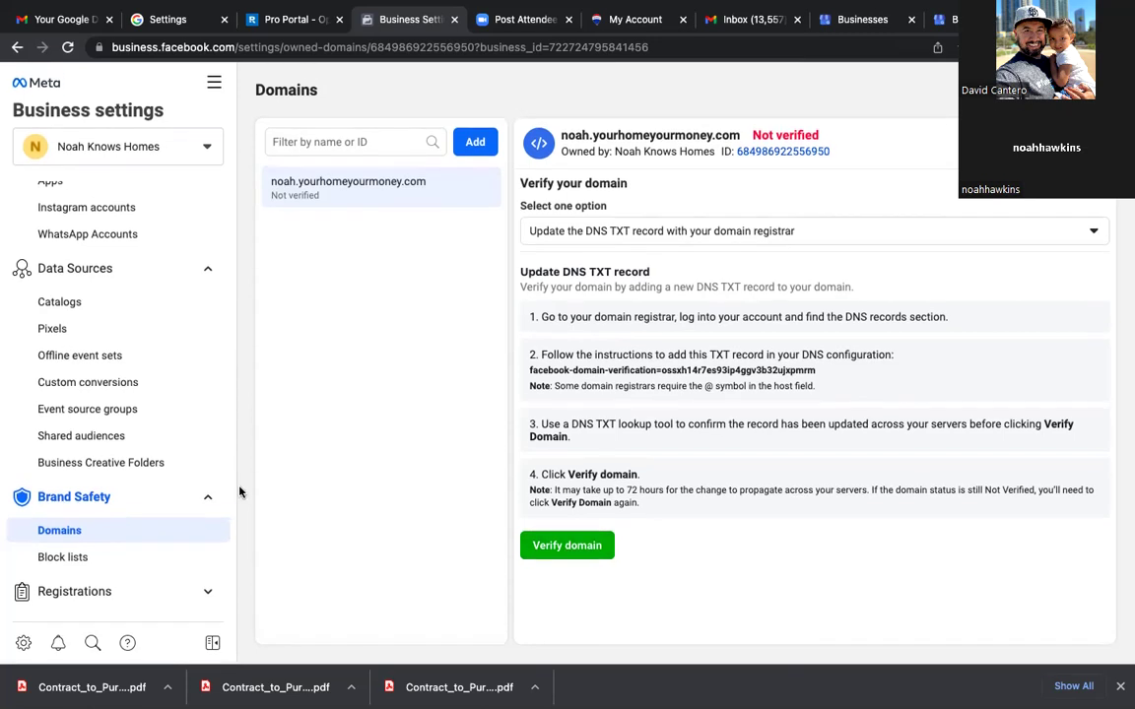
Step: Scroll to the bottom of the Business settings sidebar and open Business info
scroll(124, 513, "down", 4)
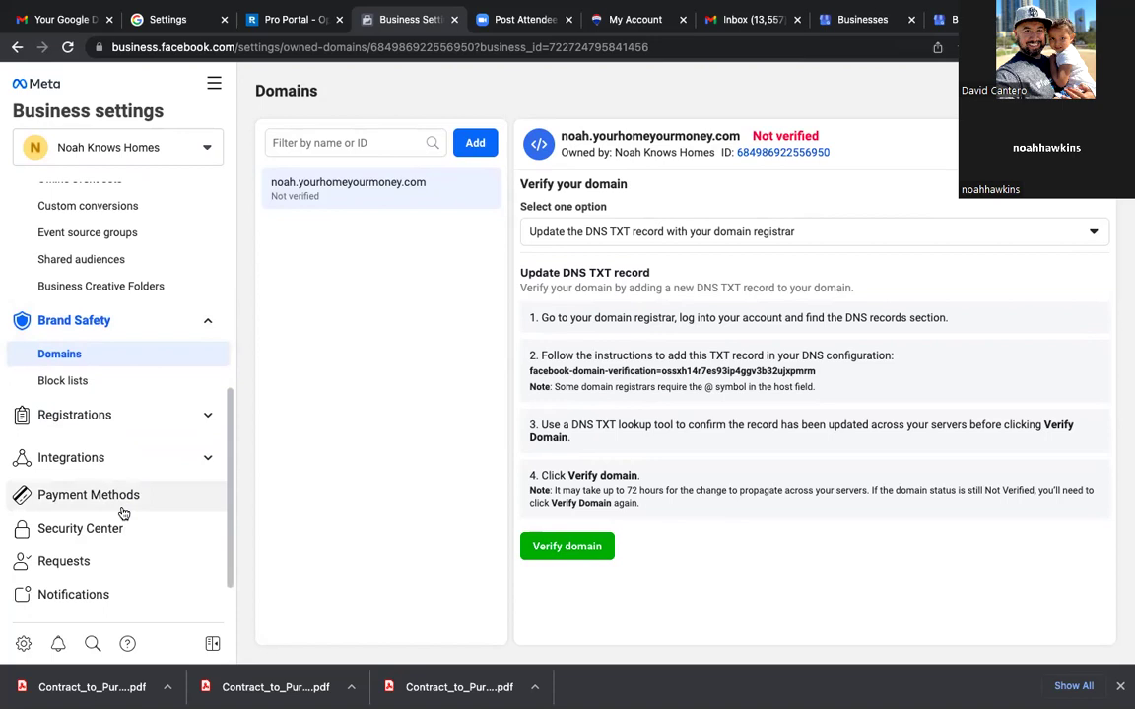
scroll(123, 513, "down", 2)
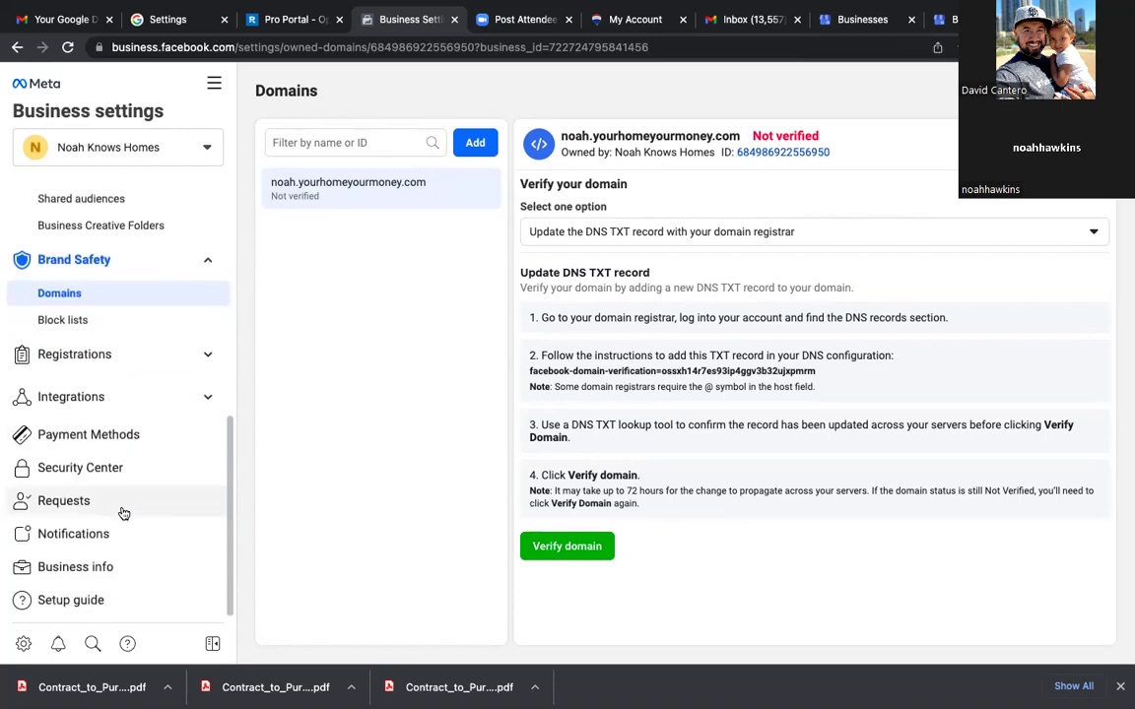
left_click(102, 569)
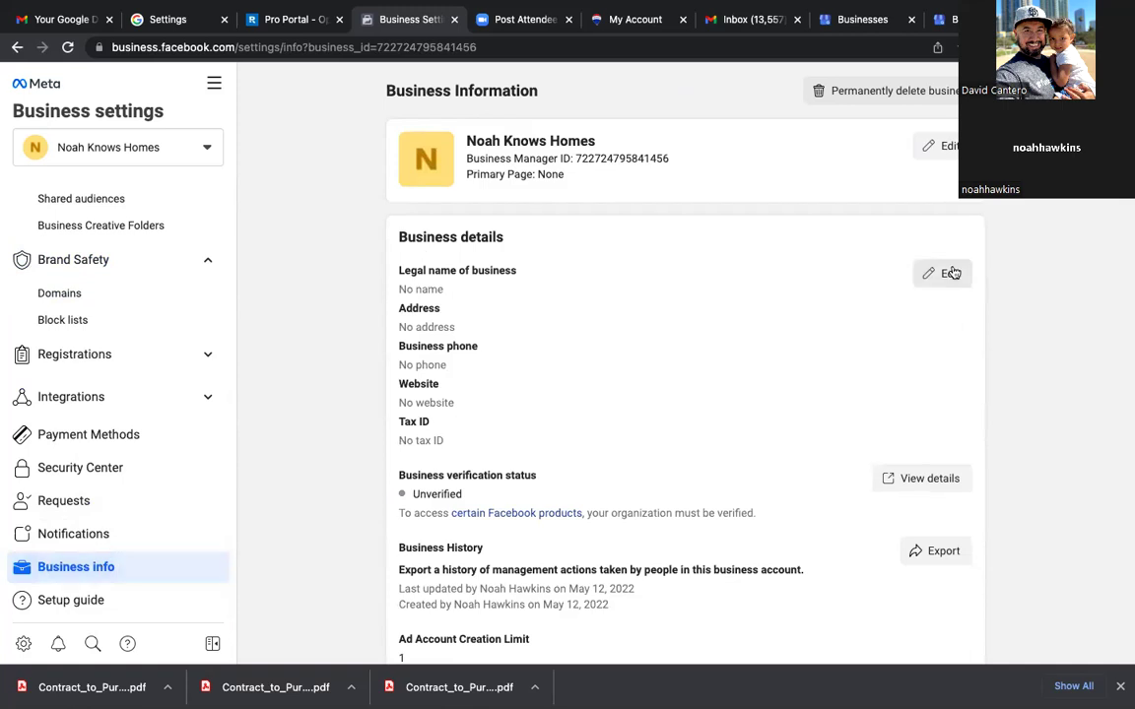
Step: Search for and pick the agent's Facebook Page as primary Page, save, and reload
left_click(941, 143)
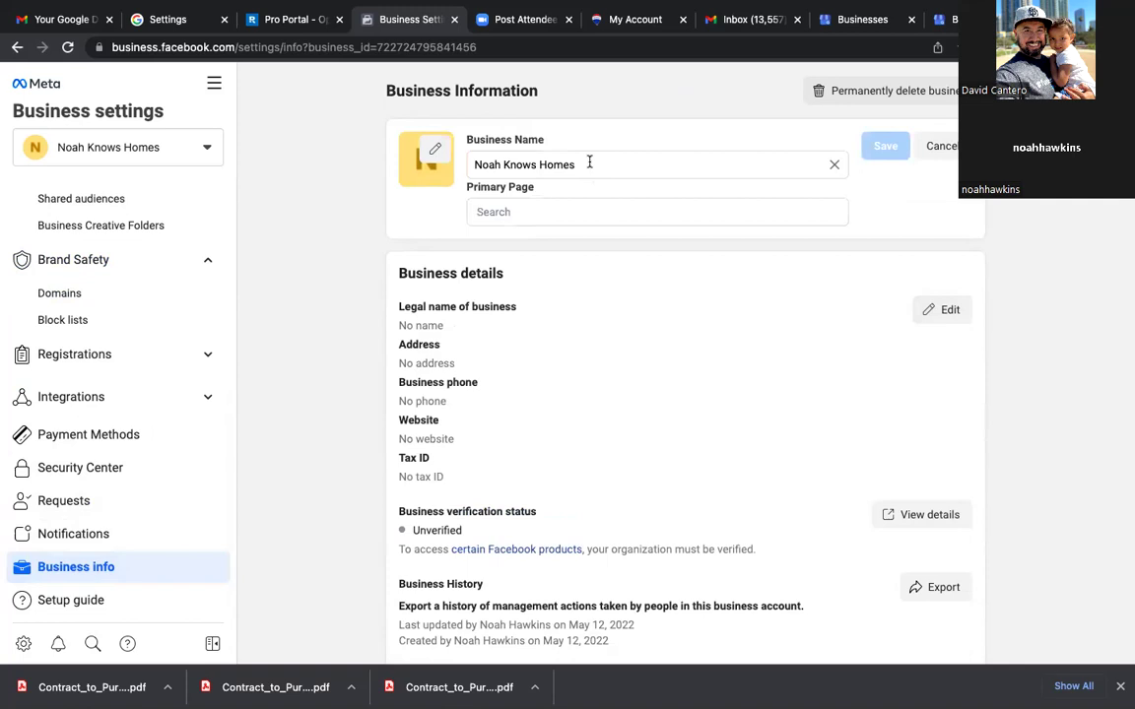
left_click(555, 213)
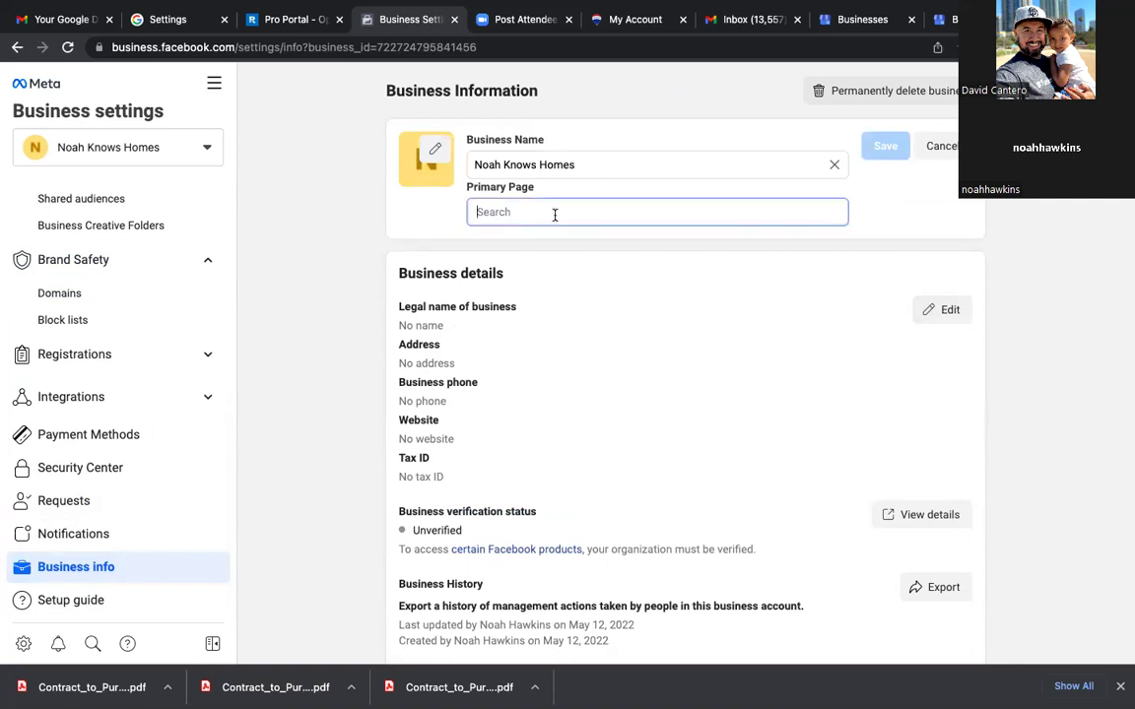
type("NOah")
left_click(560, 253)
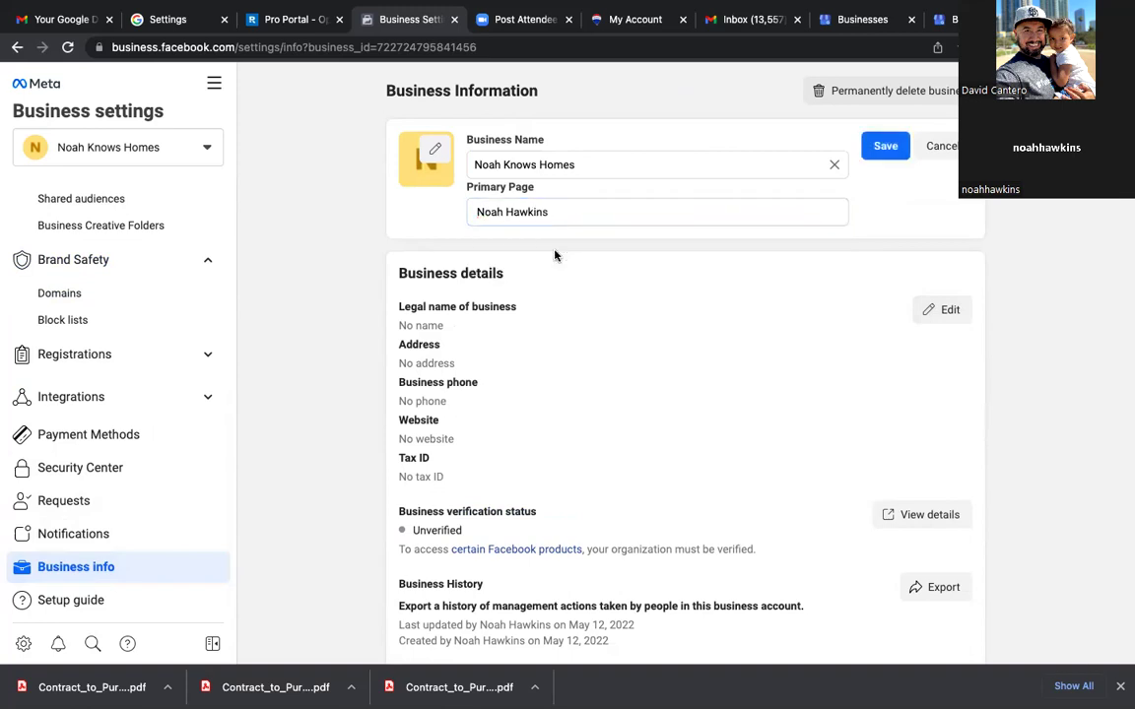
left_click(886, 148)
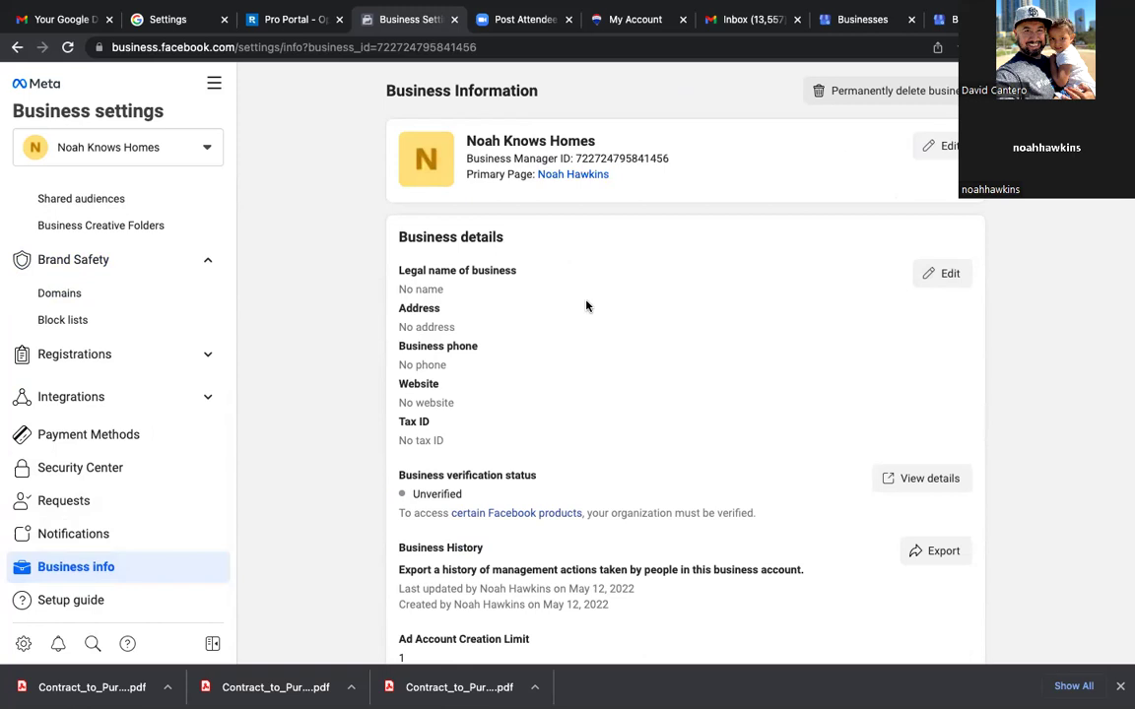
left_click(68, 47)
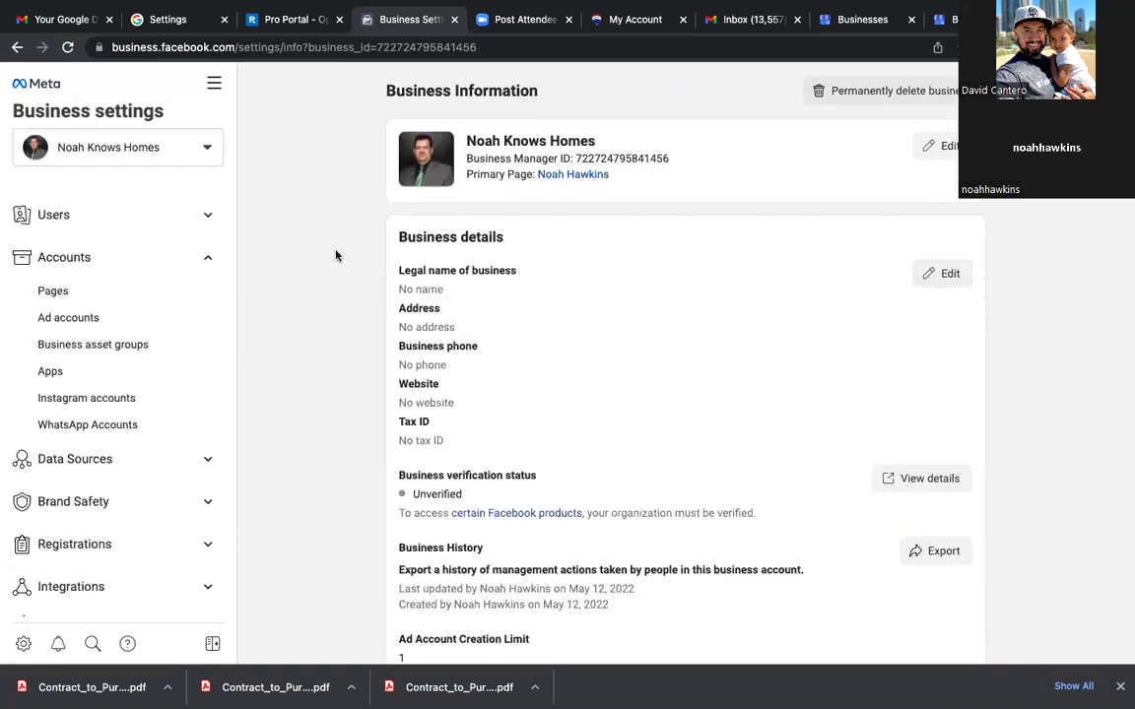
Step: In Business details, enter 'Noah Knows Homes' as legal name and choose United States as country
left_click(948, 275)
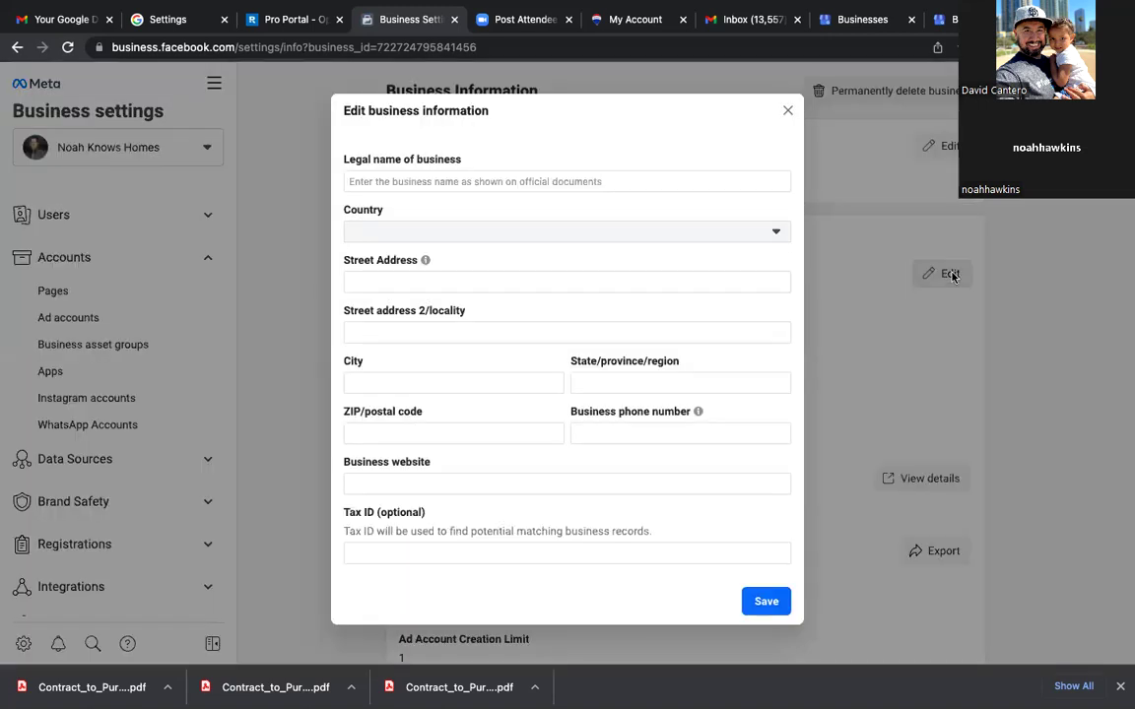
left_click(428, 181)
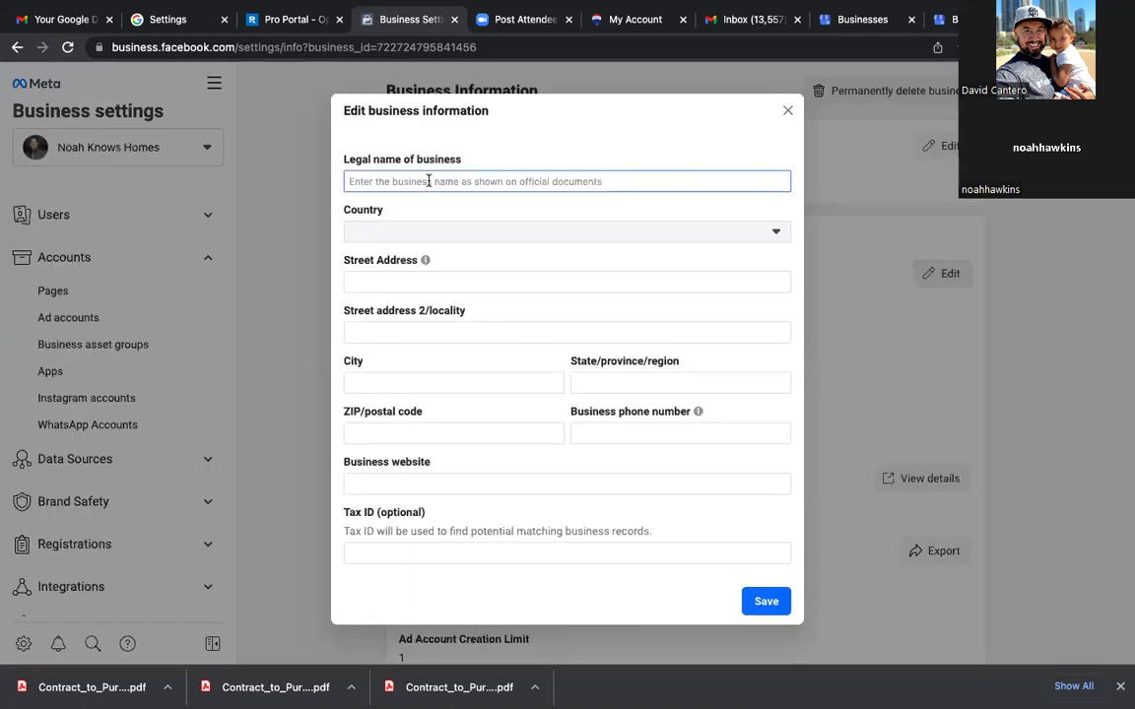
type("Noah KNow")
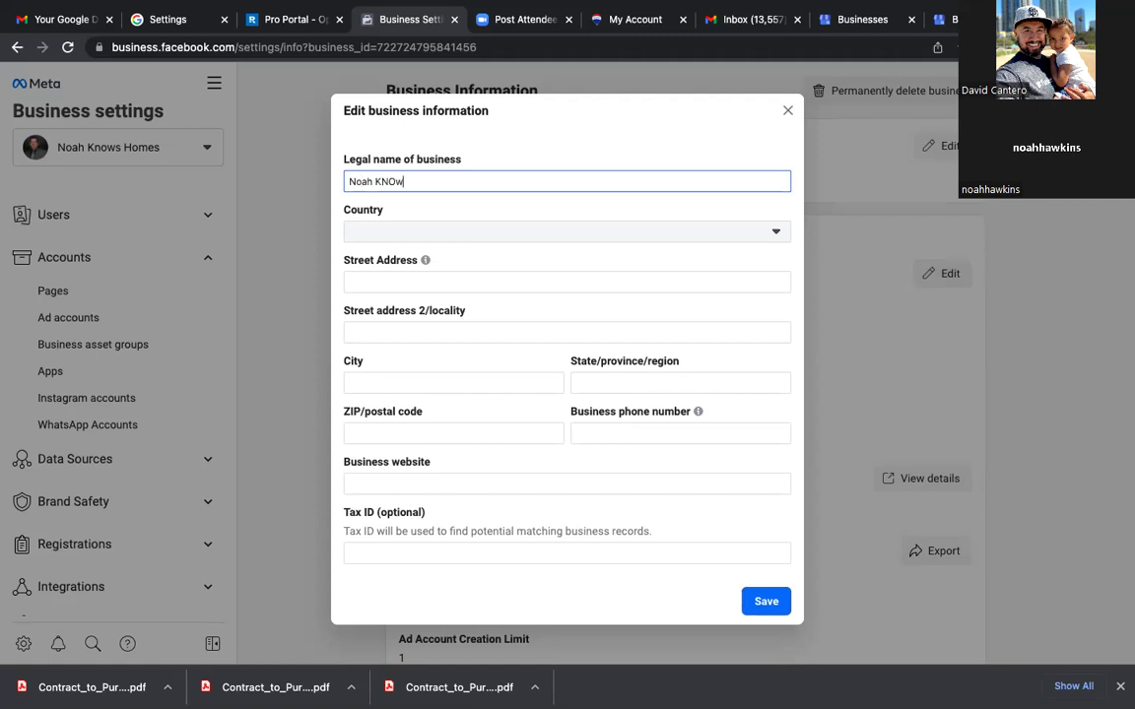
key("BackSpace")
key("BackSpace")
key("BackSpace")
type("nows Homes")
left_click(567, 232)
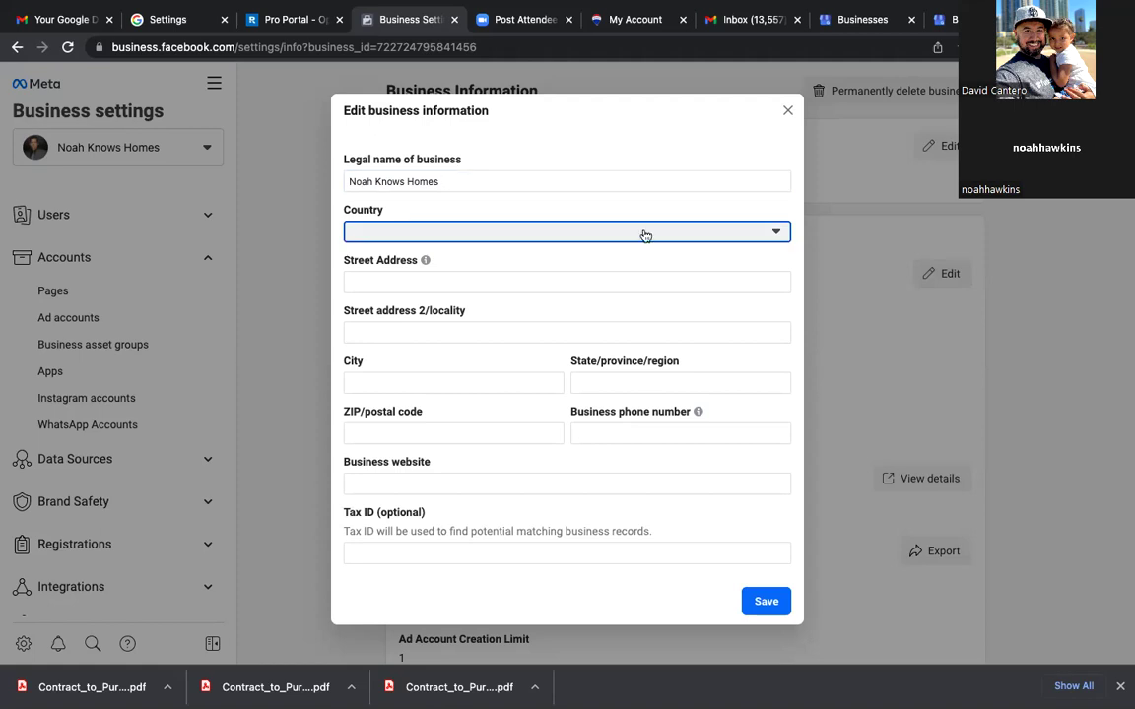
left_click(774, 230)
scroll(524, 393, "down", 20)
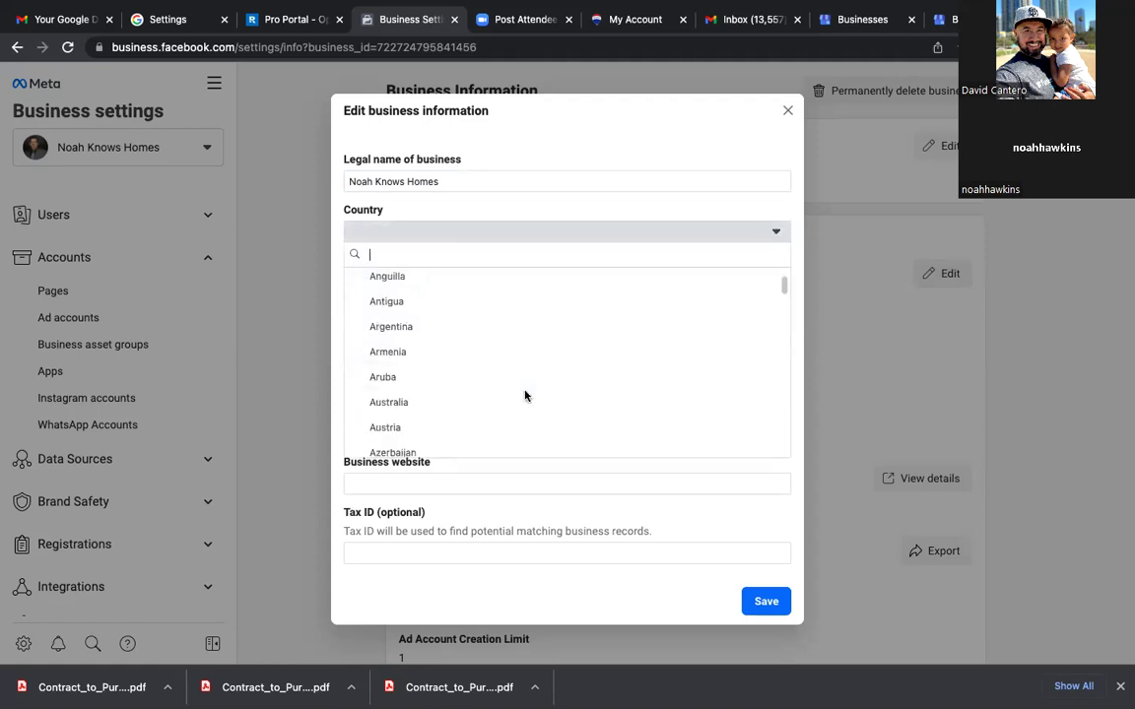
scroll(524, 395, "up", 4)
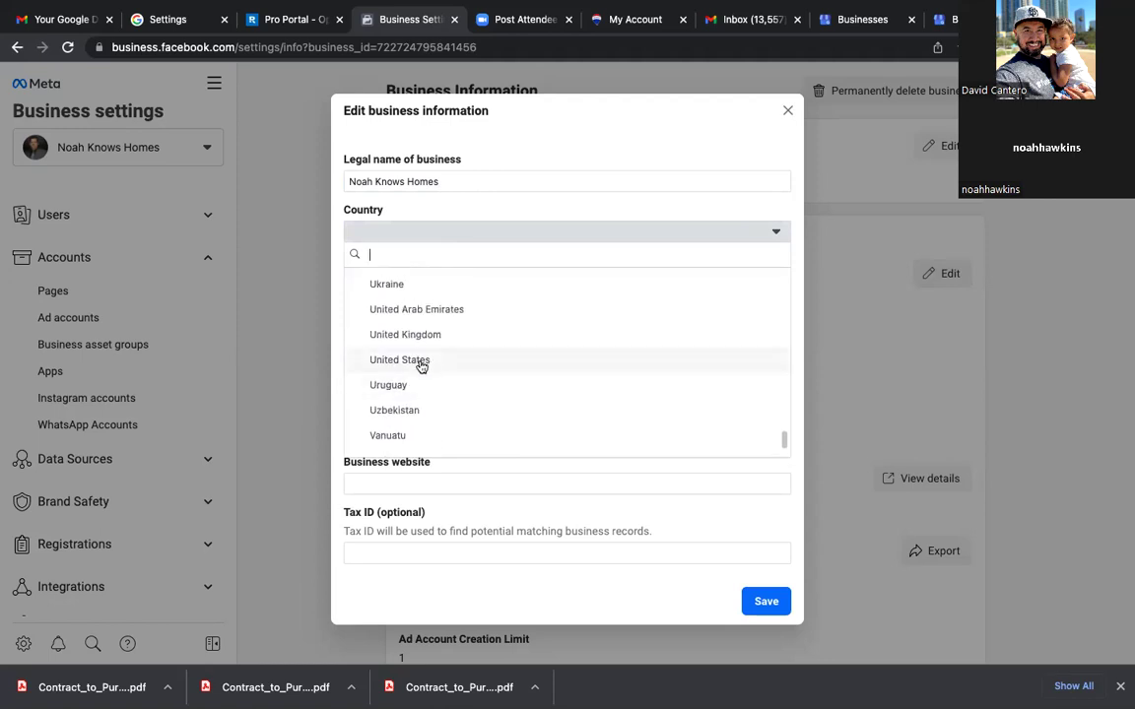
left_click(398, 359)
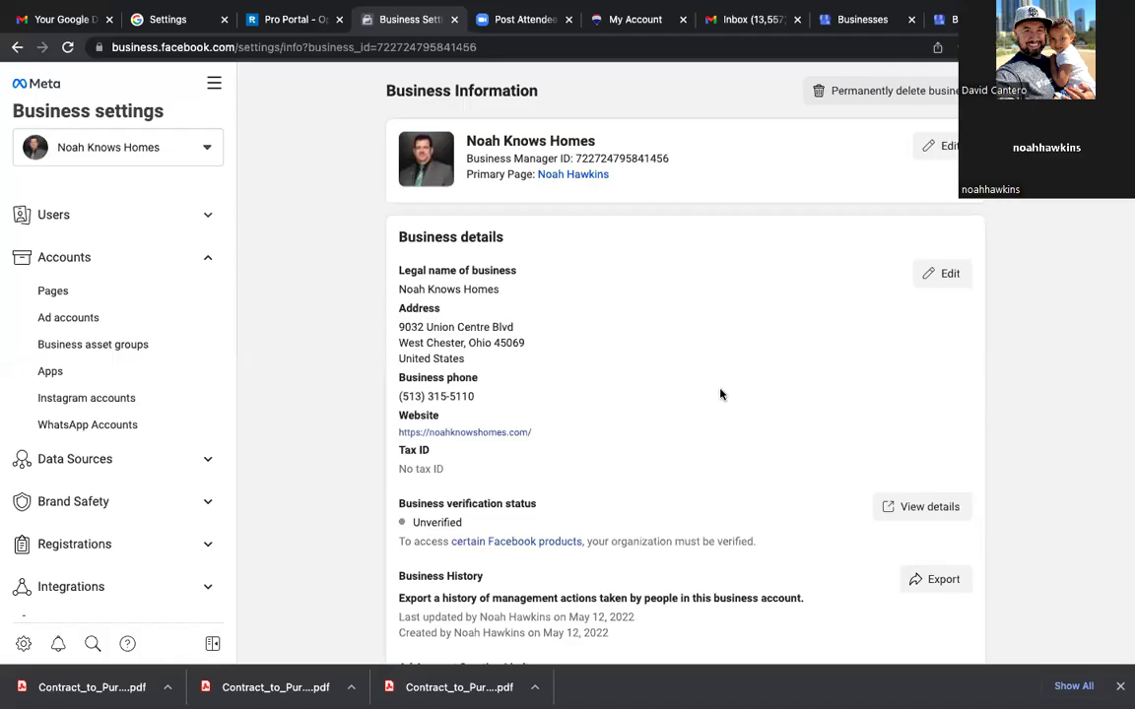
Step: Scroll through the saved business details, then open the All tools list from the sidebar
scroll(720, 394, "down", 5)
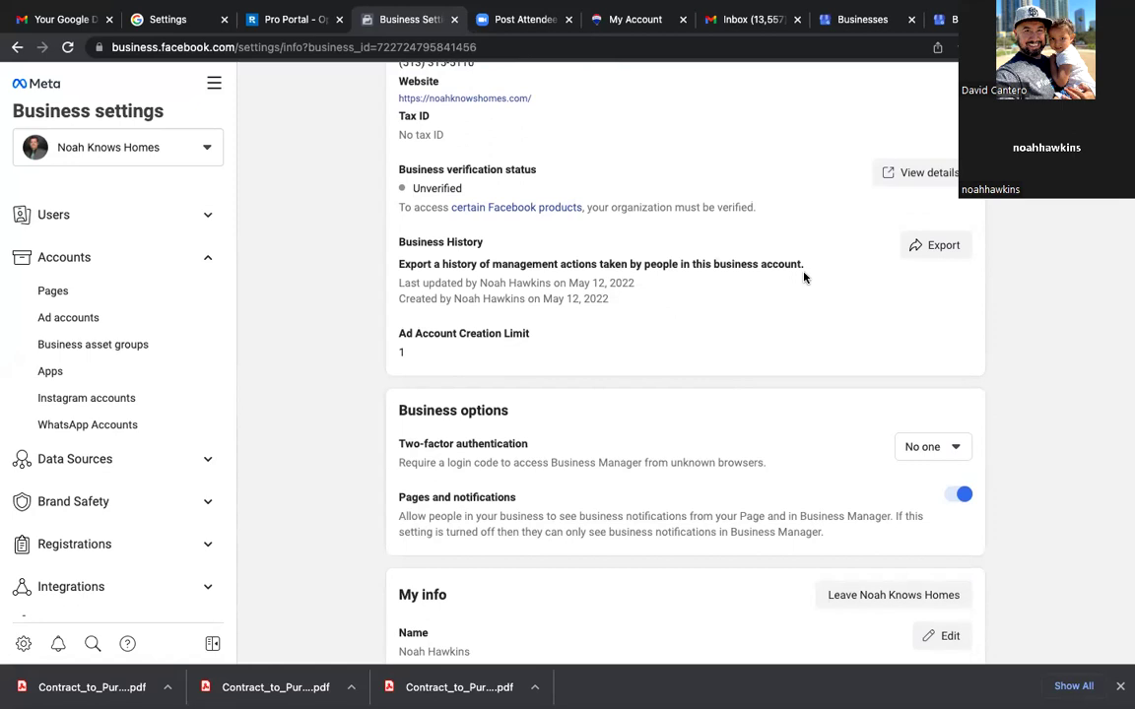
scroll(759, 350, "down", 2)
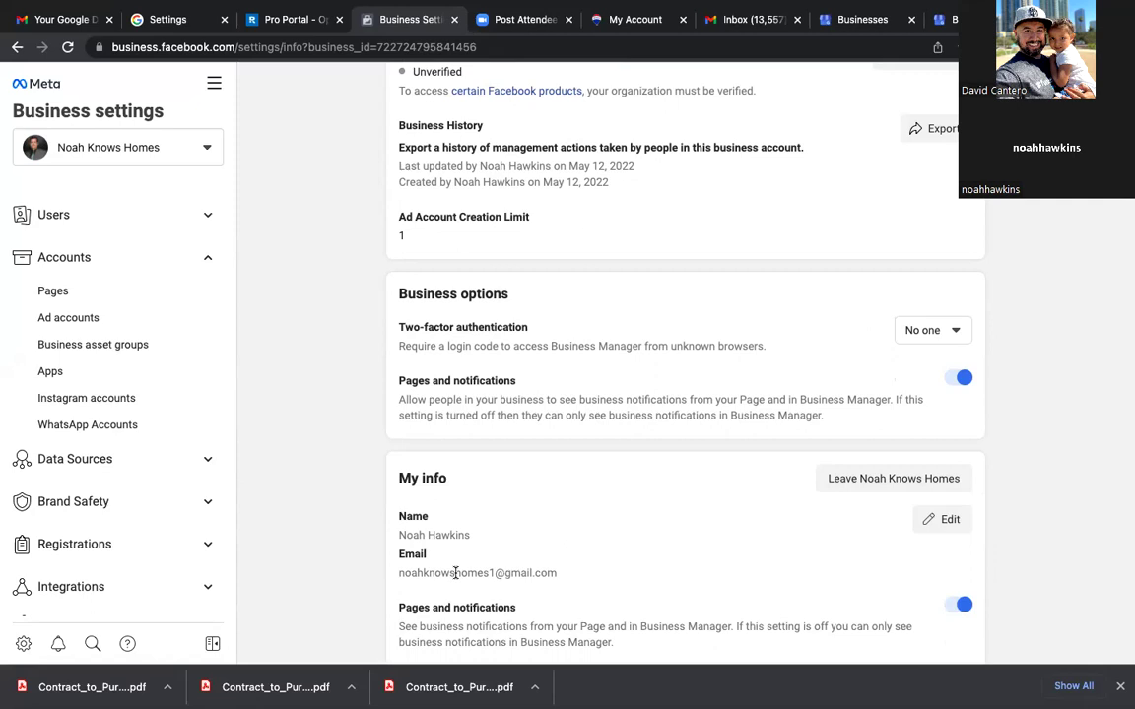
left_click(215, 86)
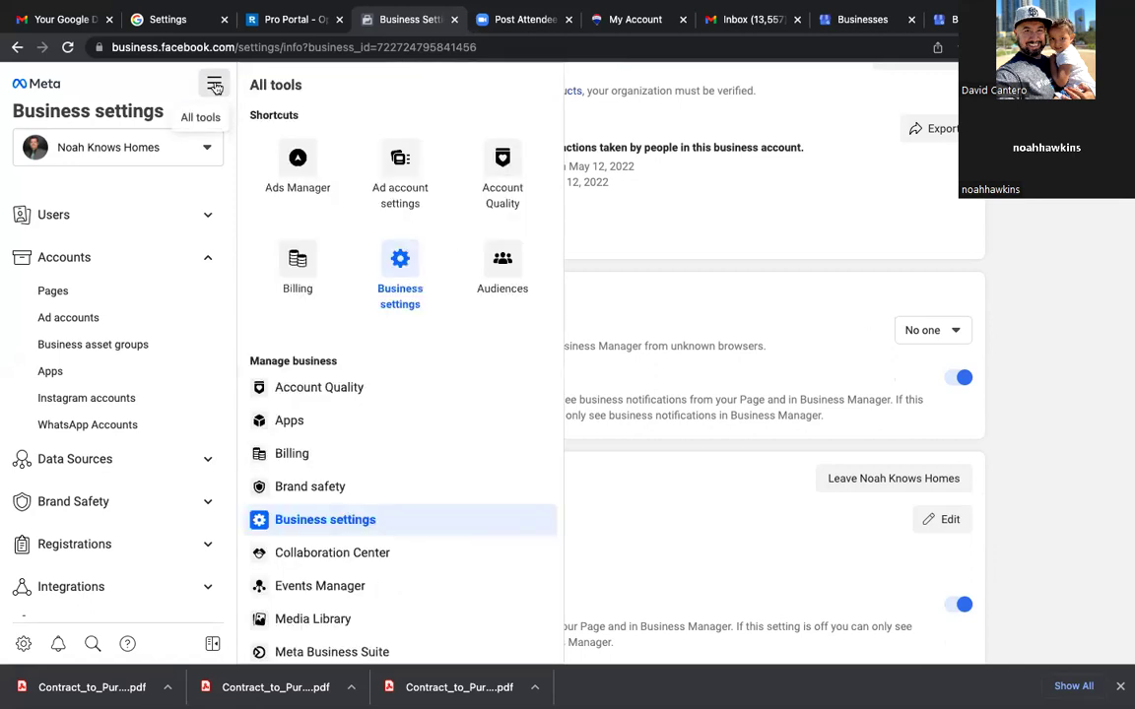
Step: Open Ads Manager, answer no to the political-ads question, and switch to the personal ad account
left_click(285, 162)
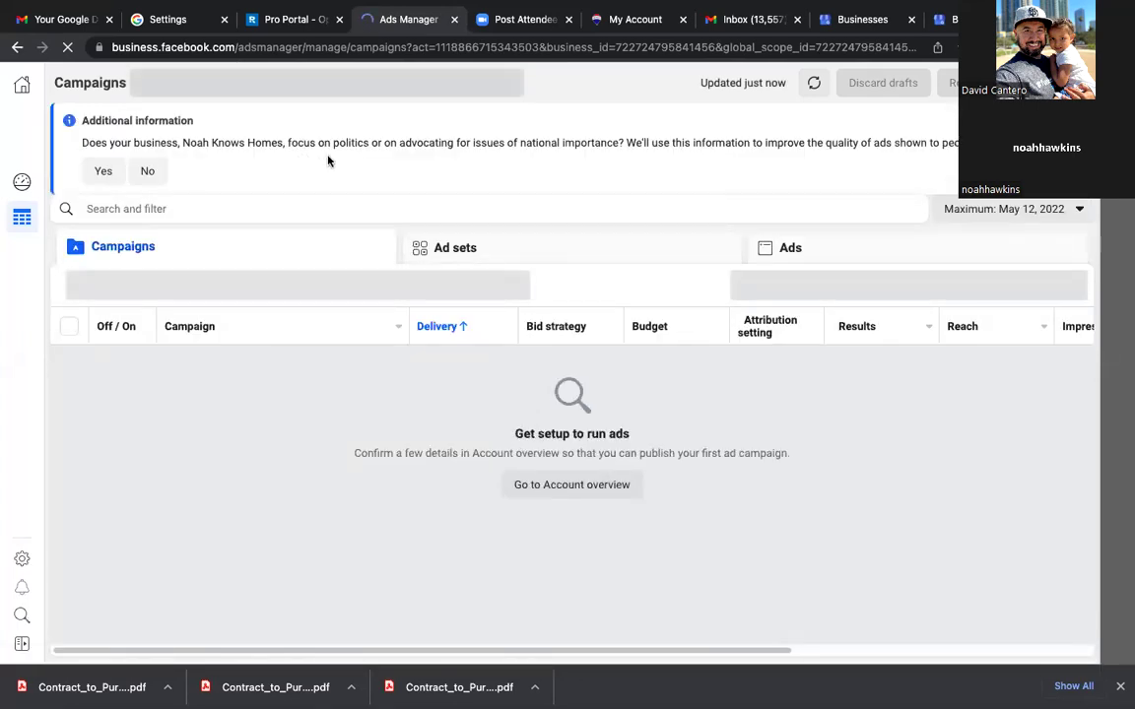
left_click(149, 171)
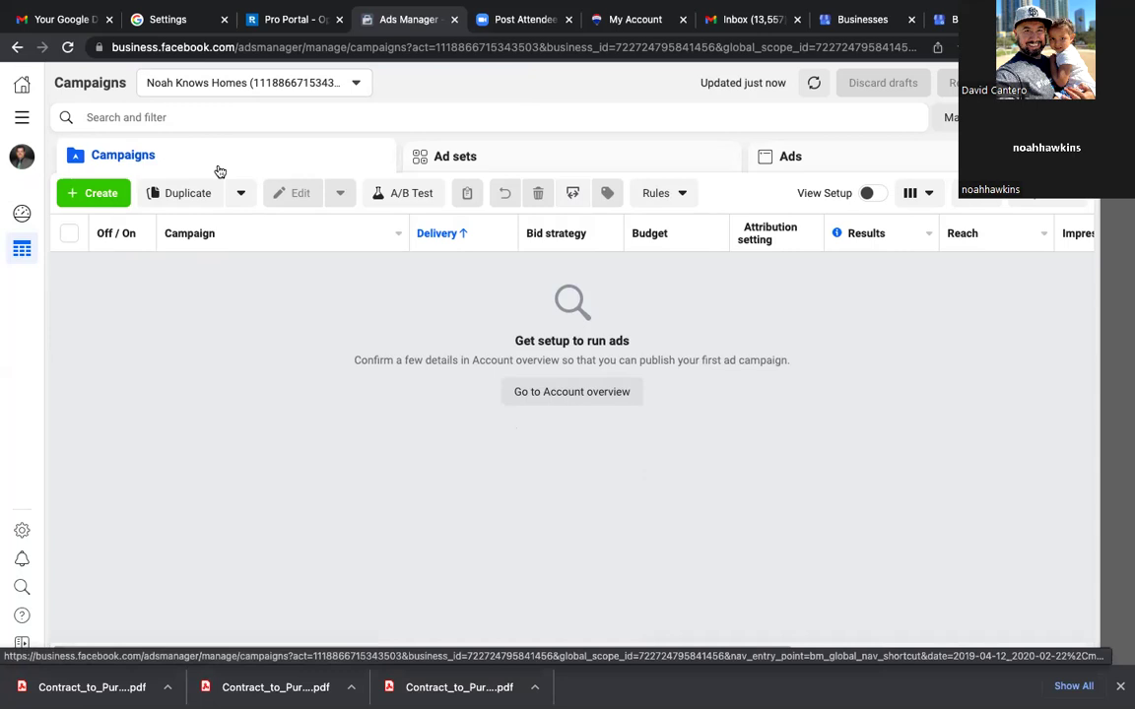
left_click(356, 85)
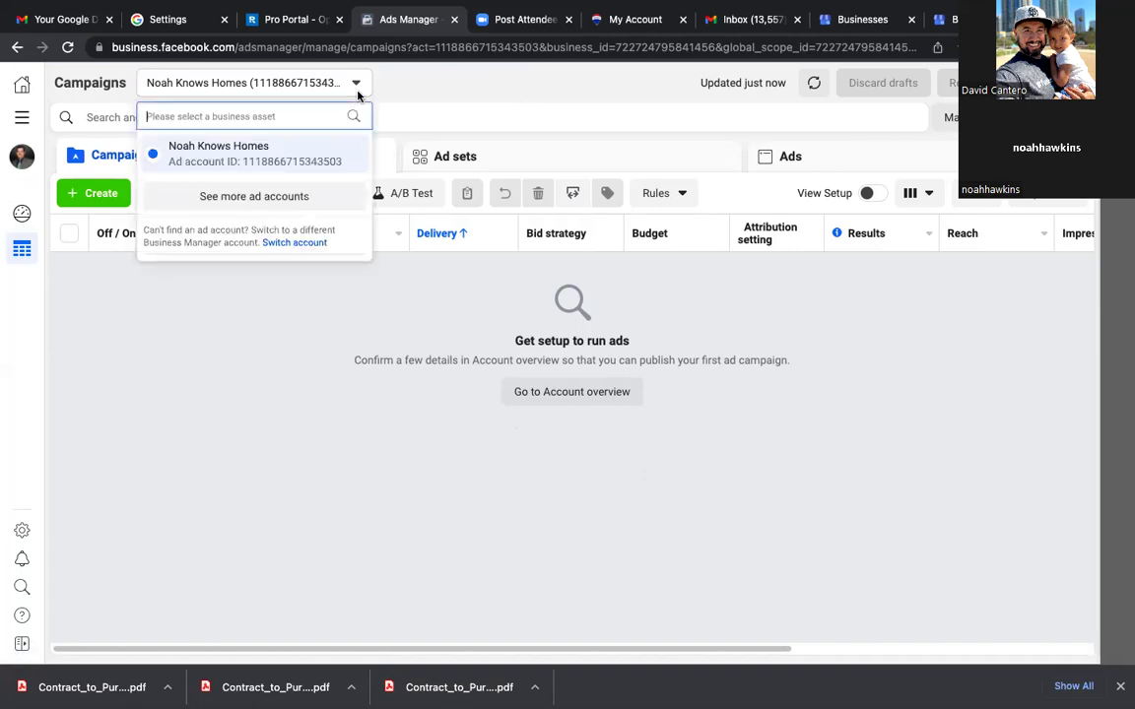
left_click(261, 198)
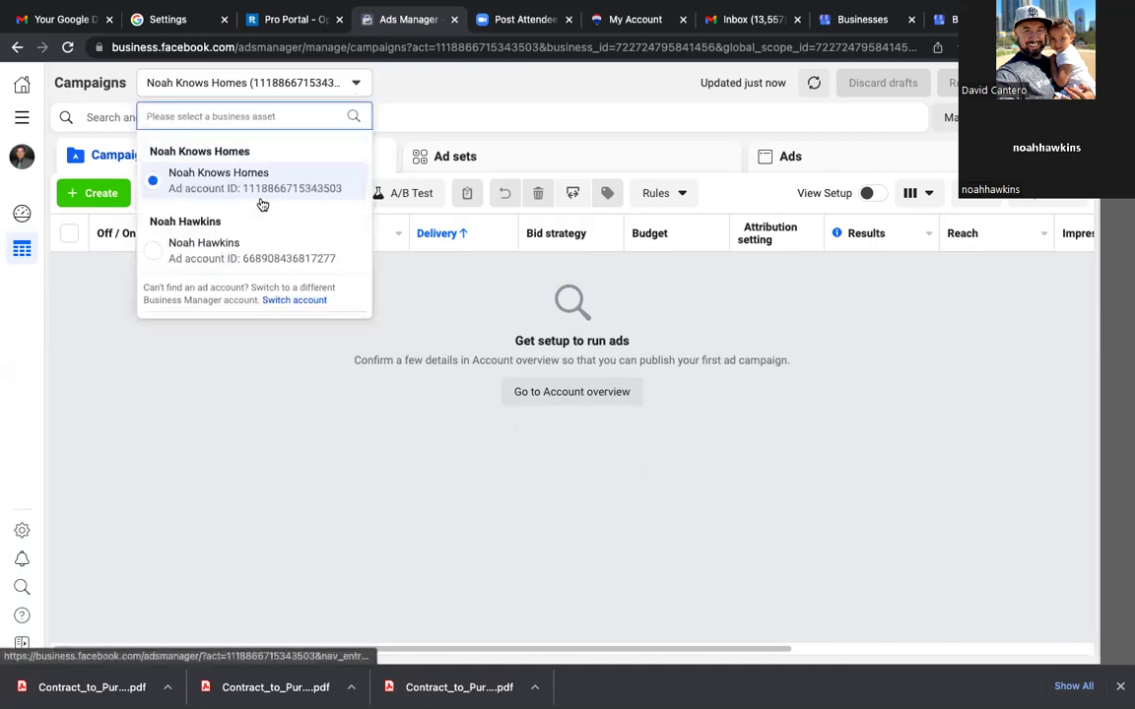
left_click(155, 254)
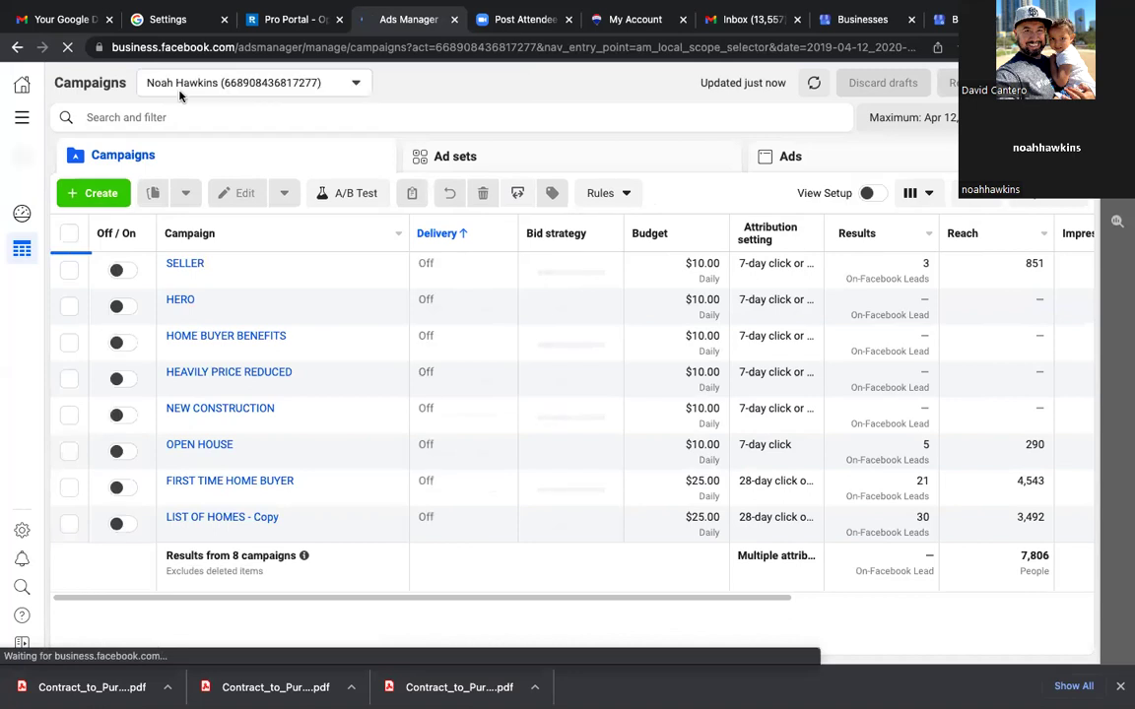
Step: Switch back to the Noah Knows Homes ad account to view its campaigns
left_click(254, 84)
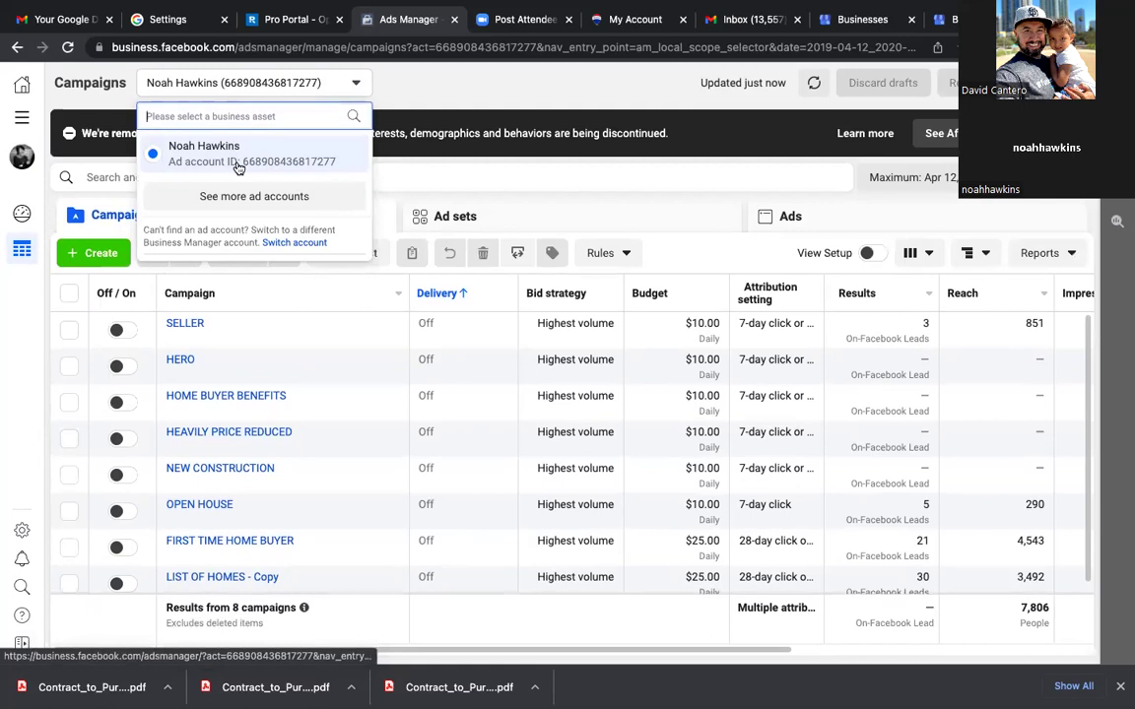
left_click(237, 193)
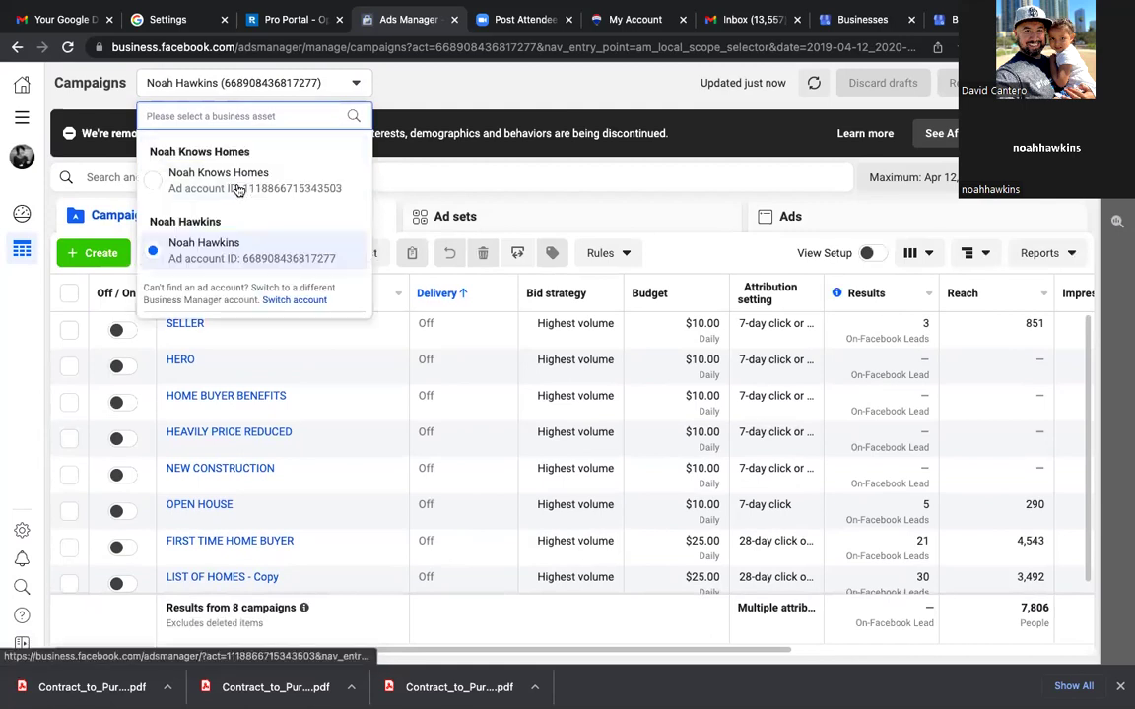
left_click(155, 182)
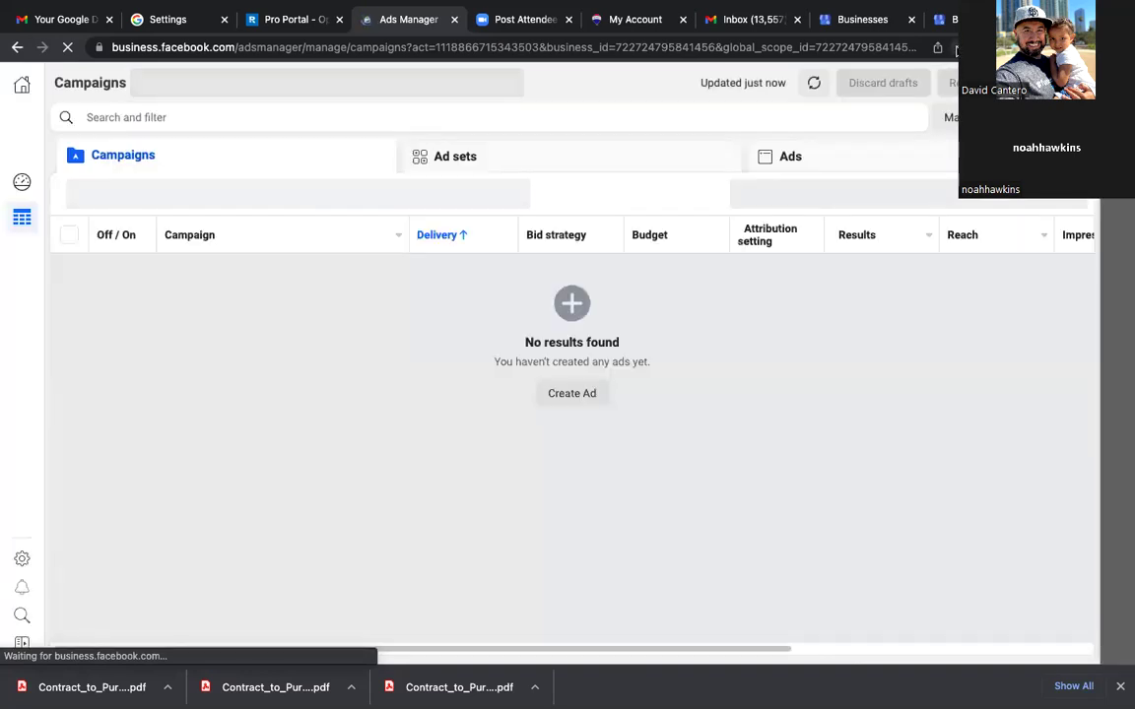
Step: Bookmark the campaigns page as 'Ads Manager' in the FB Business Manager folder
left_click(956, 47)
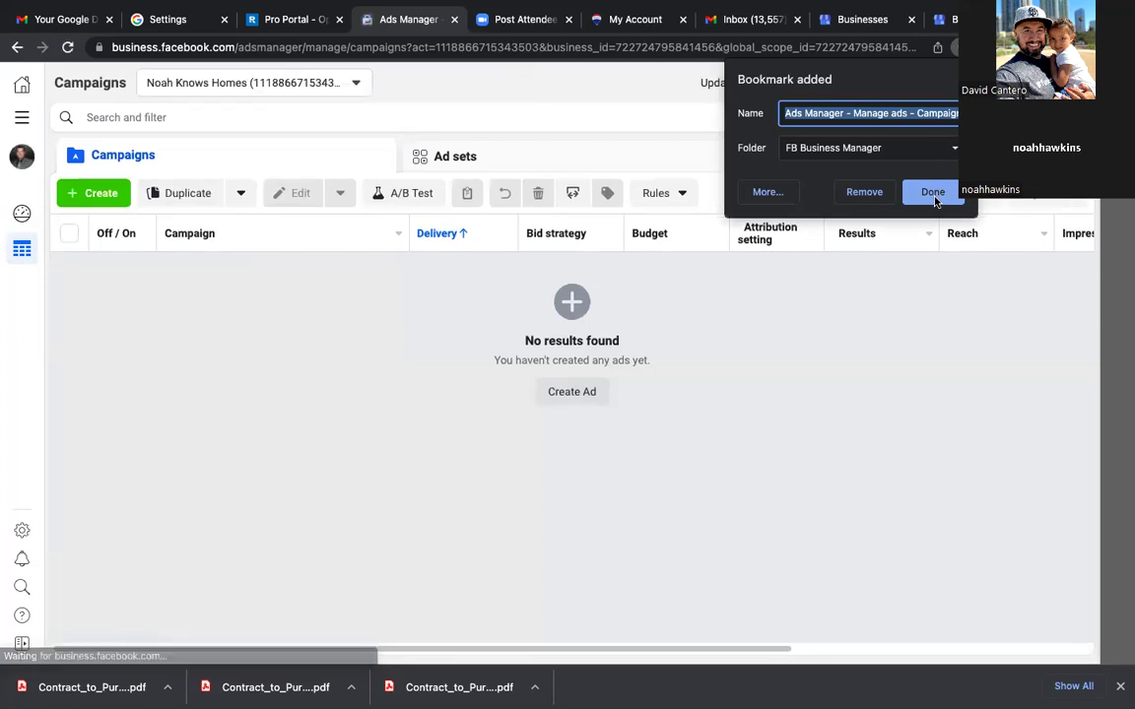
type("Ads Ma")
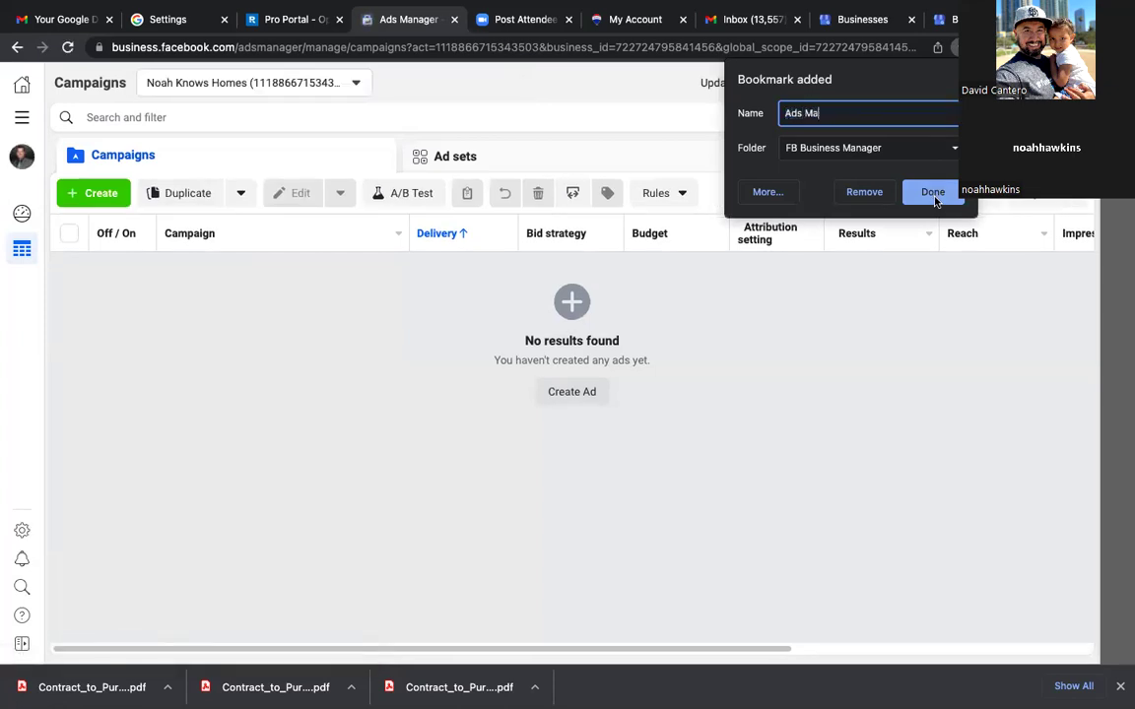
type("nager")
left_click(932, 193)
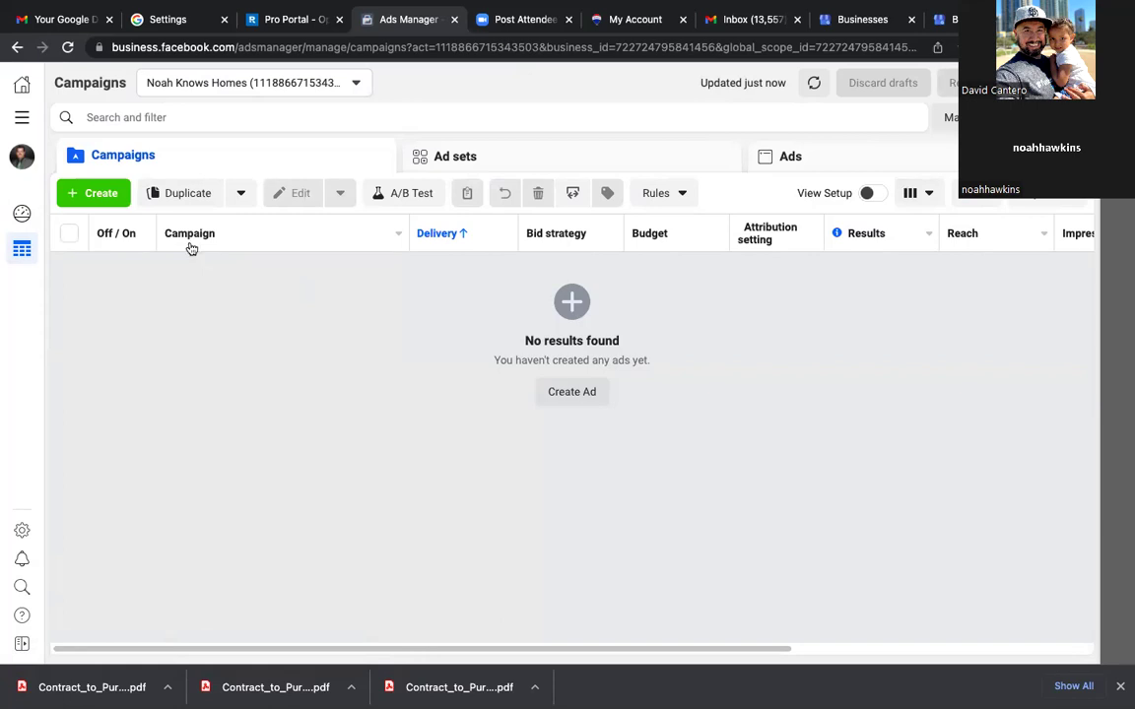
left_click(19, 128)
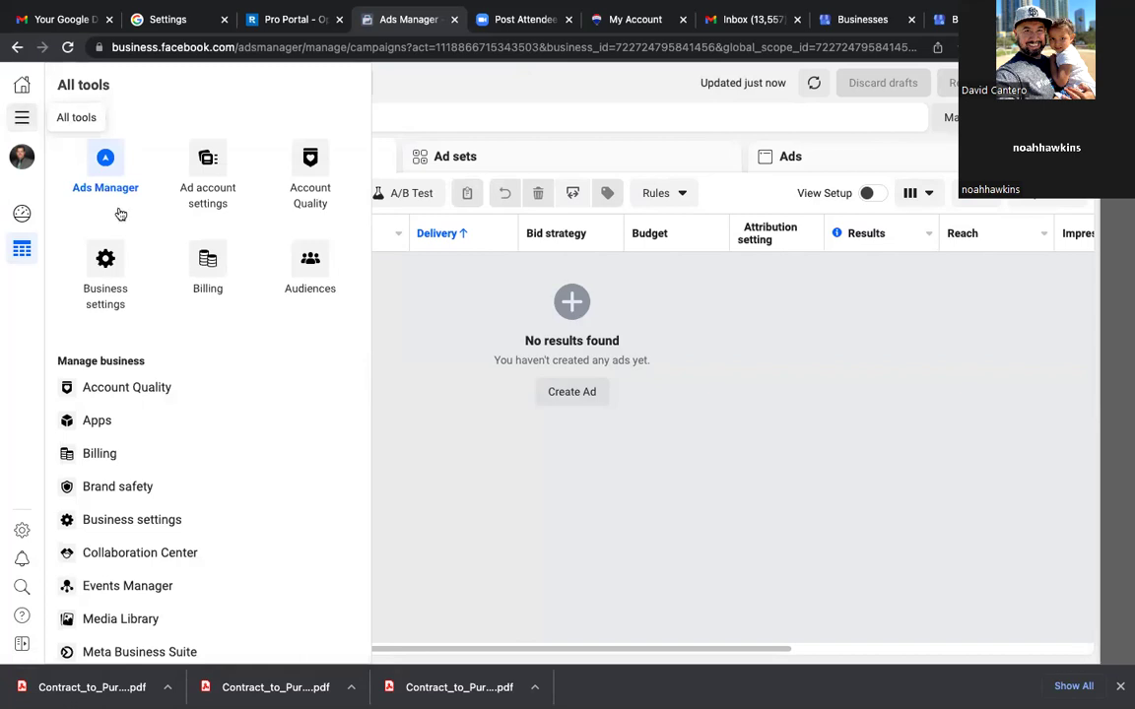
Step: Open Billing's Payment settings and bookmark the page as 'BillingInfo' in the FB Business Manager folder
left_click(204, 264)
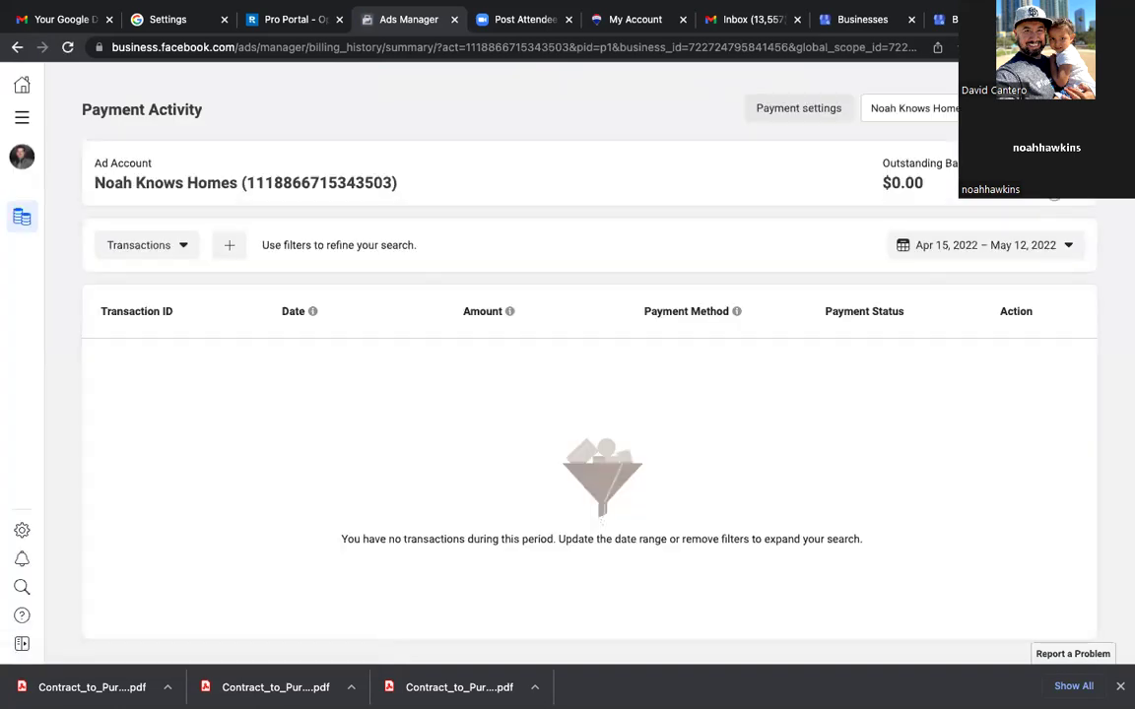
left_click(806, 115)
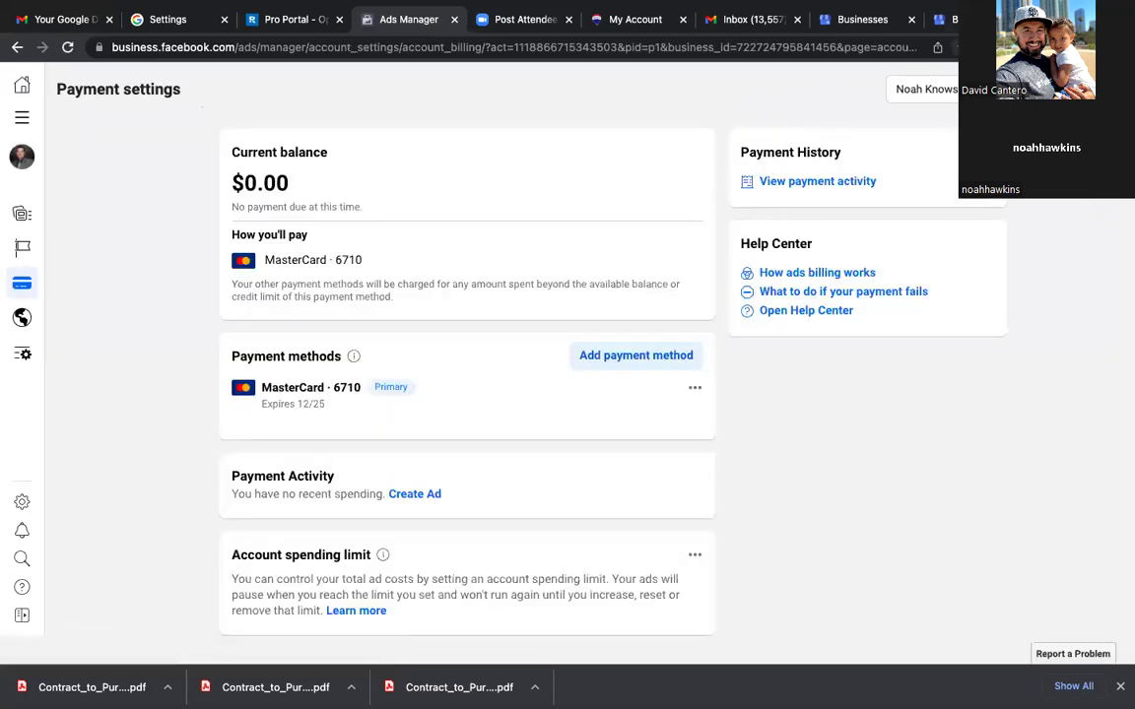
key("super+d")
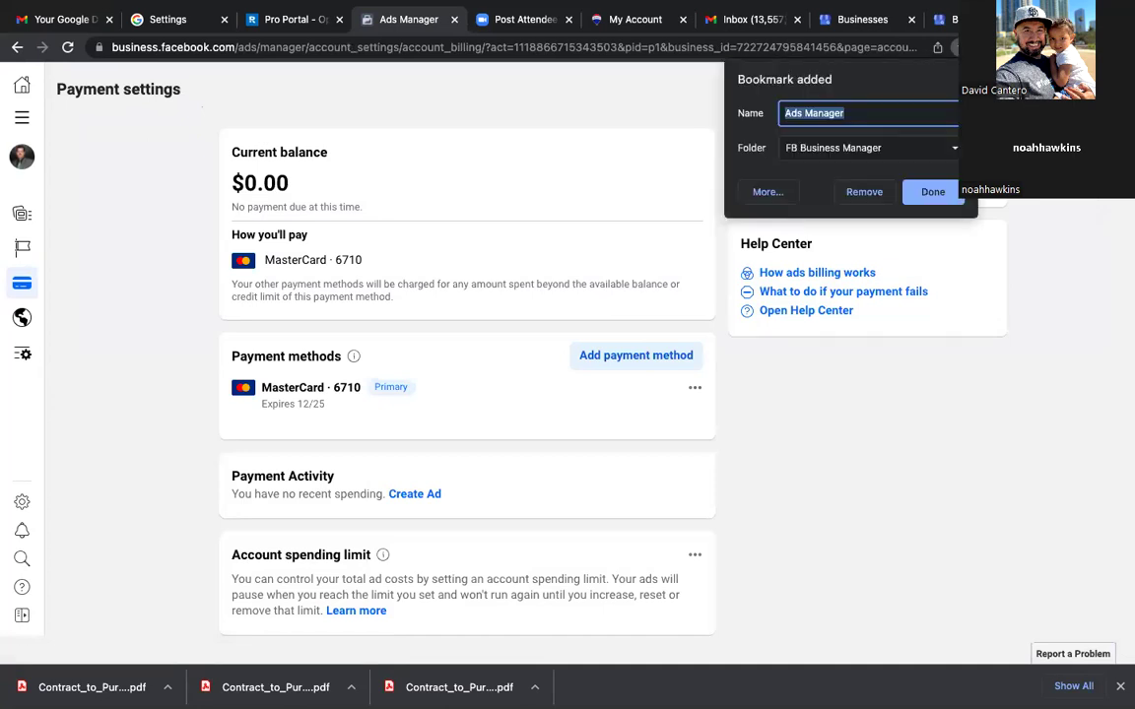
type("Billing")
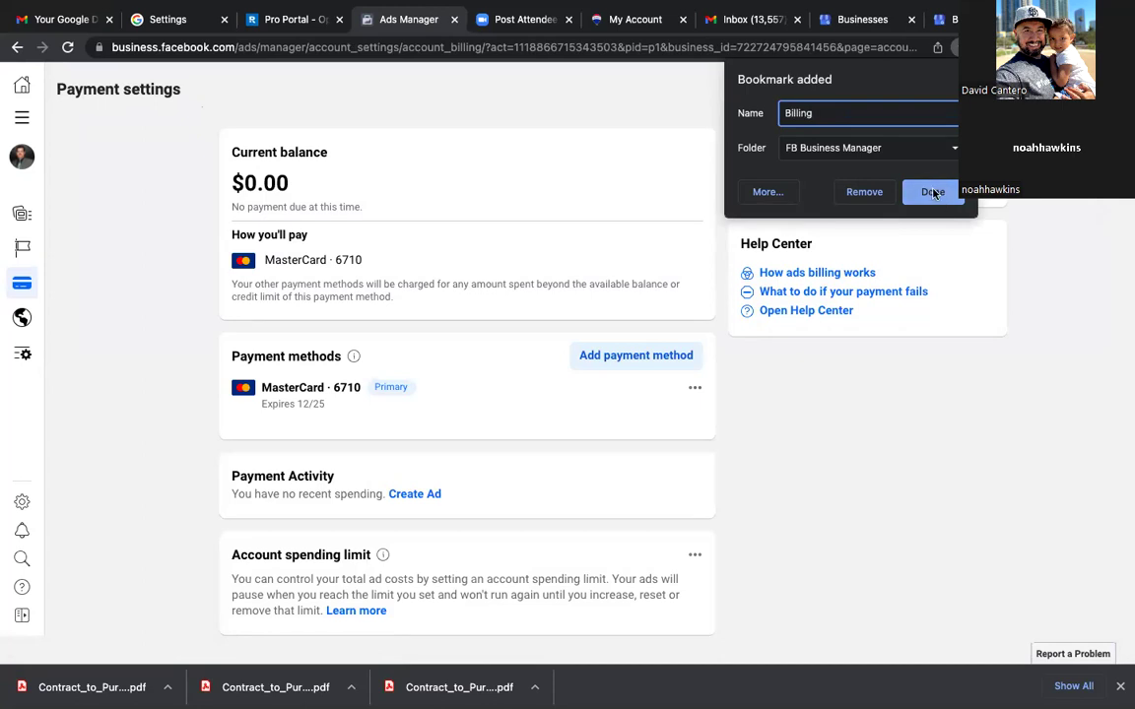
type("Info")
left_click(933, 192)
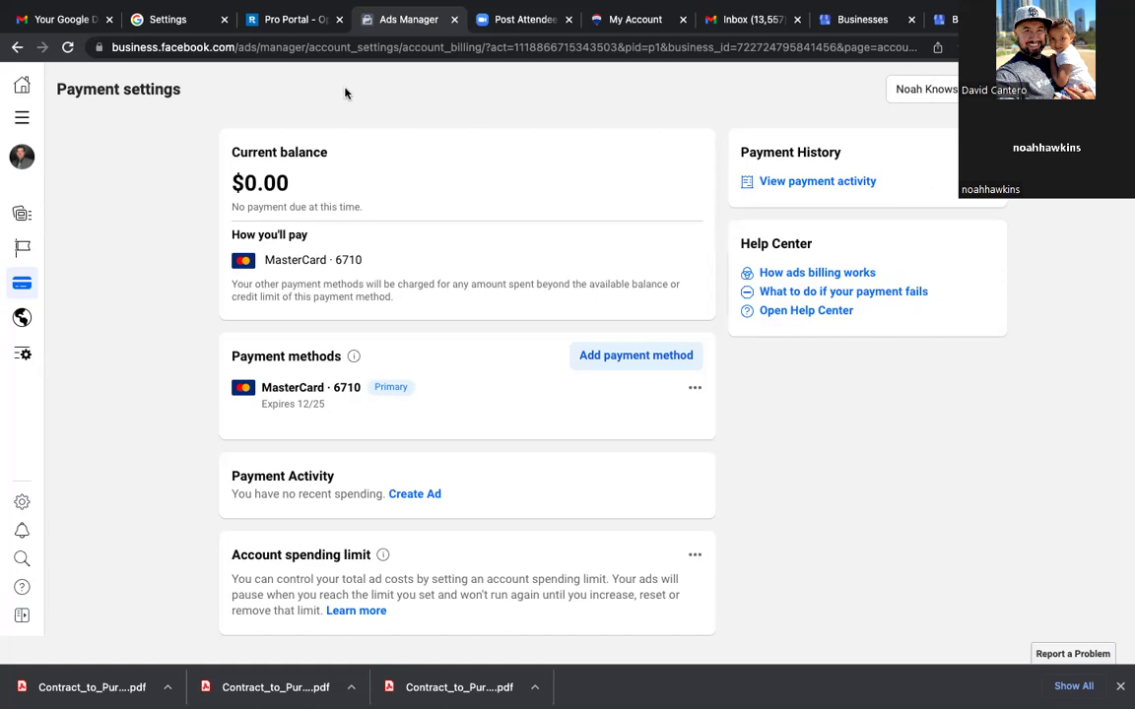
Step: Go to the Audiences tool from the All tools menu
left_click(21, 119)
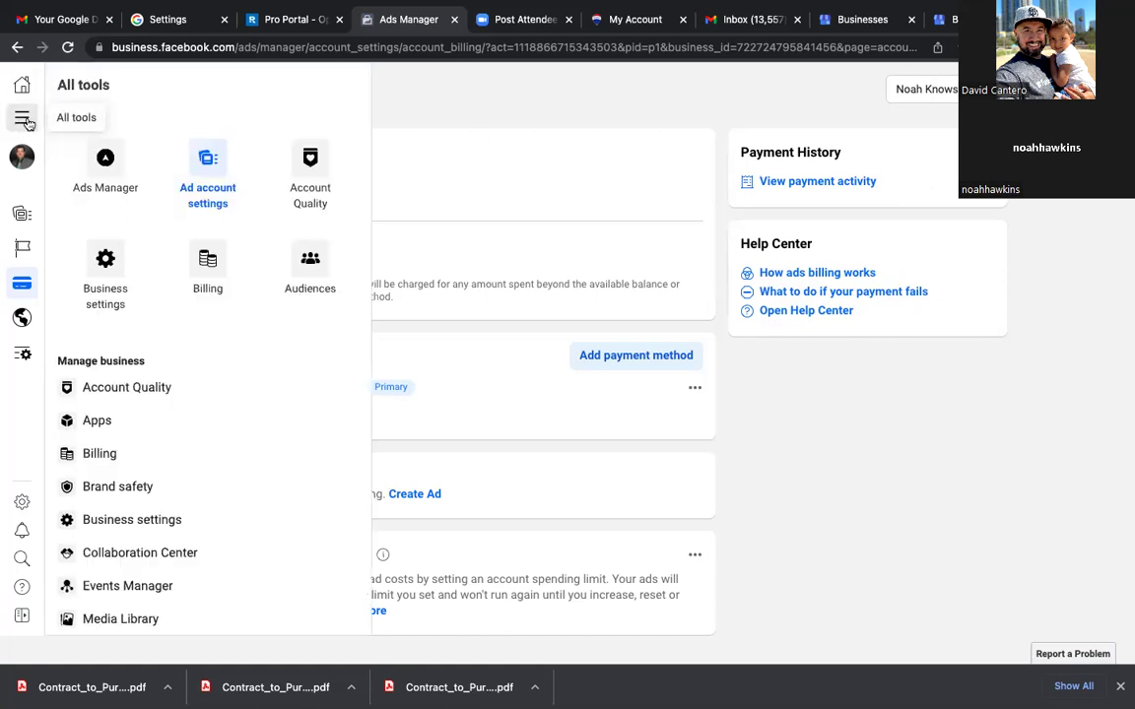
left_click(316, 264)
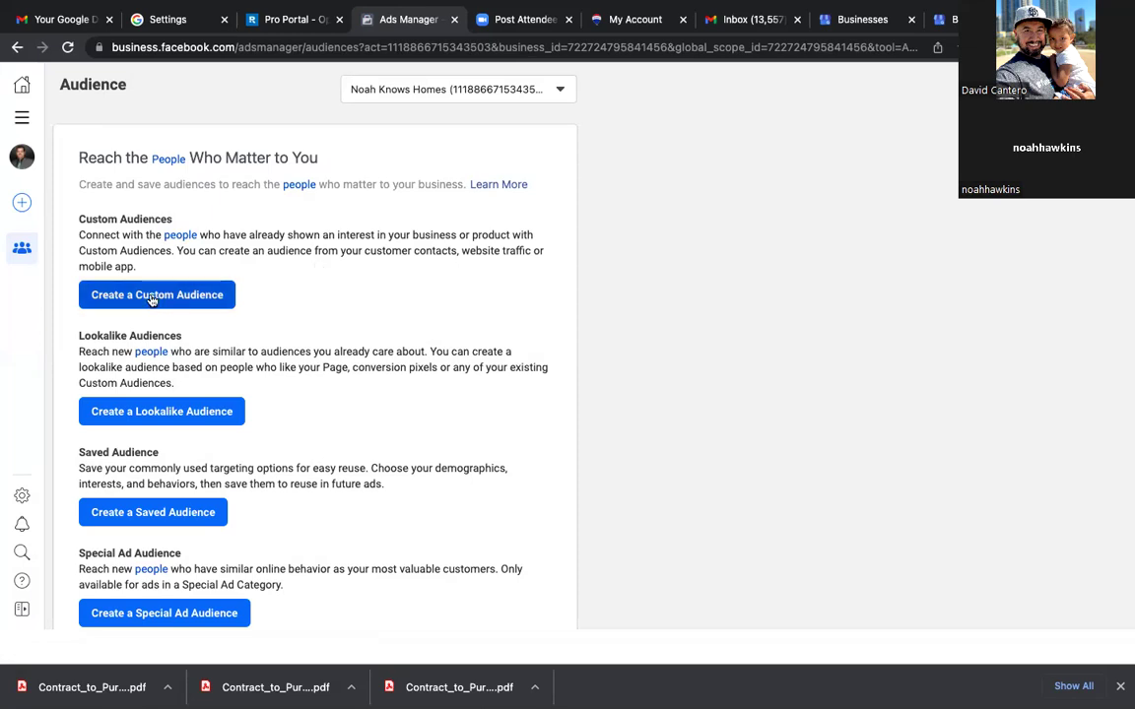
Step: Start a Custom Audience and pick Website as its source after briefly trying Video
left_click(152, 298)
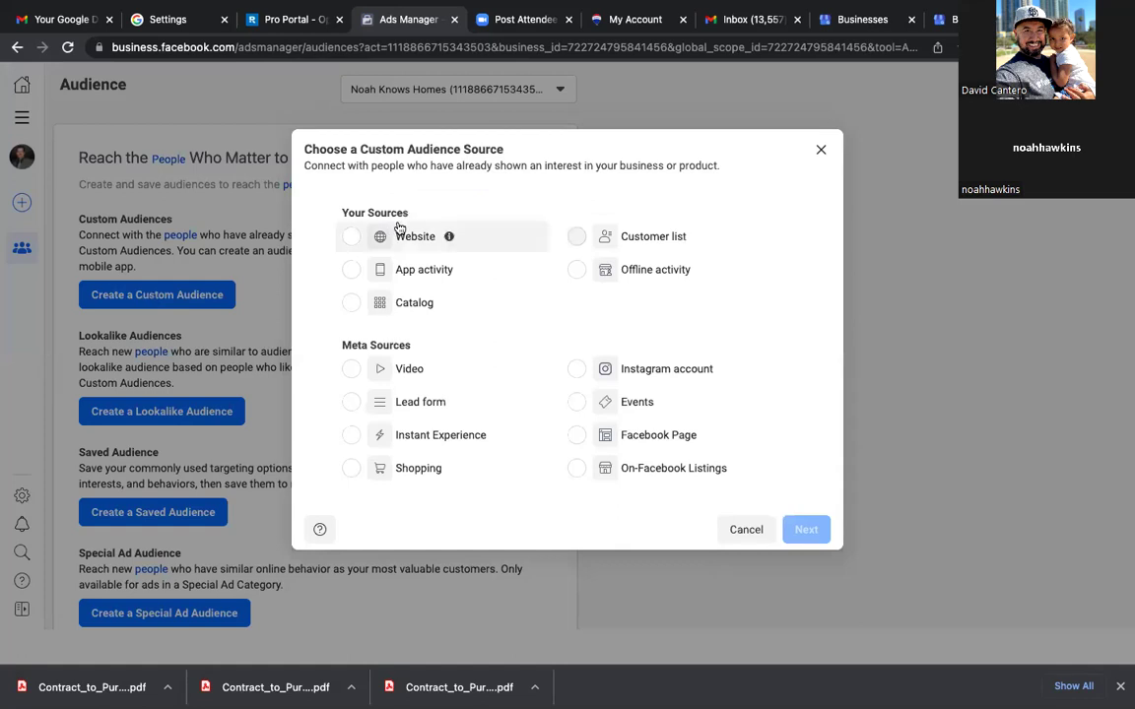
left_click(352, 238)
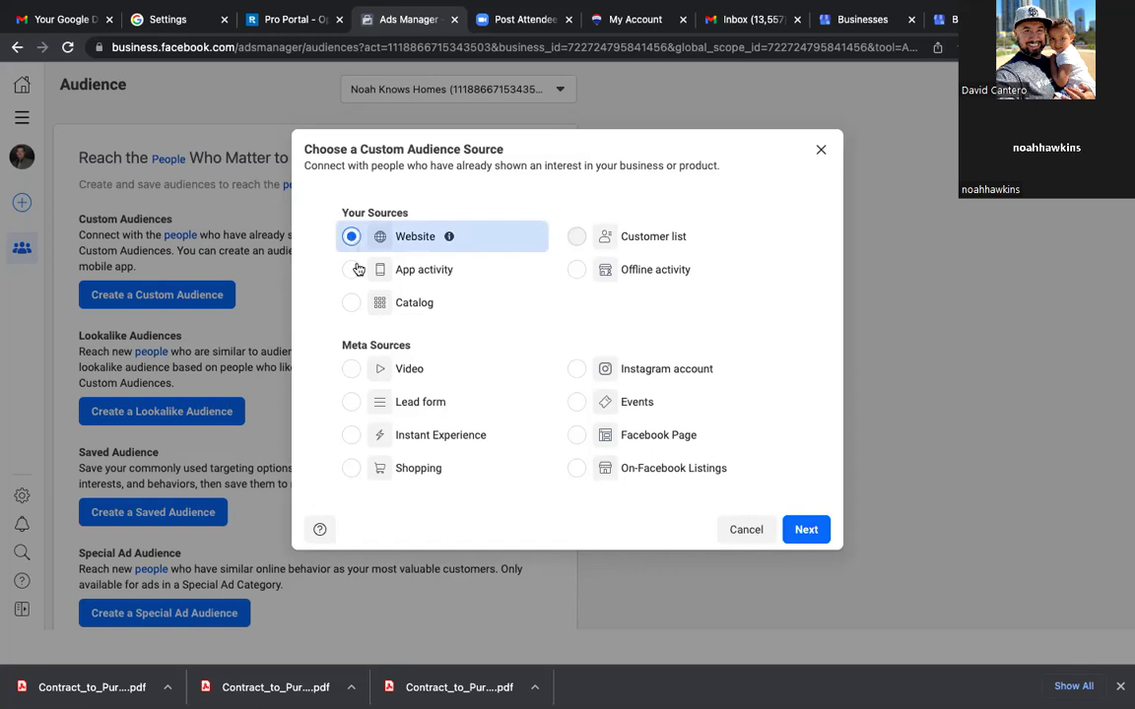
left_click(351, 371)
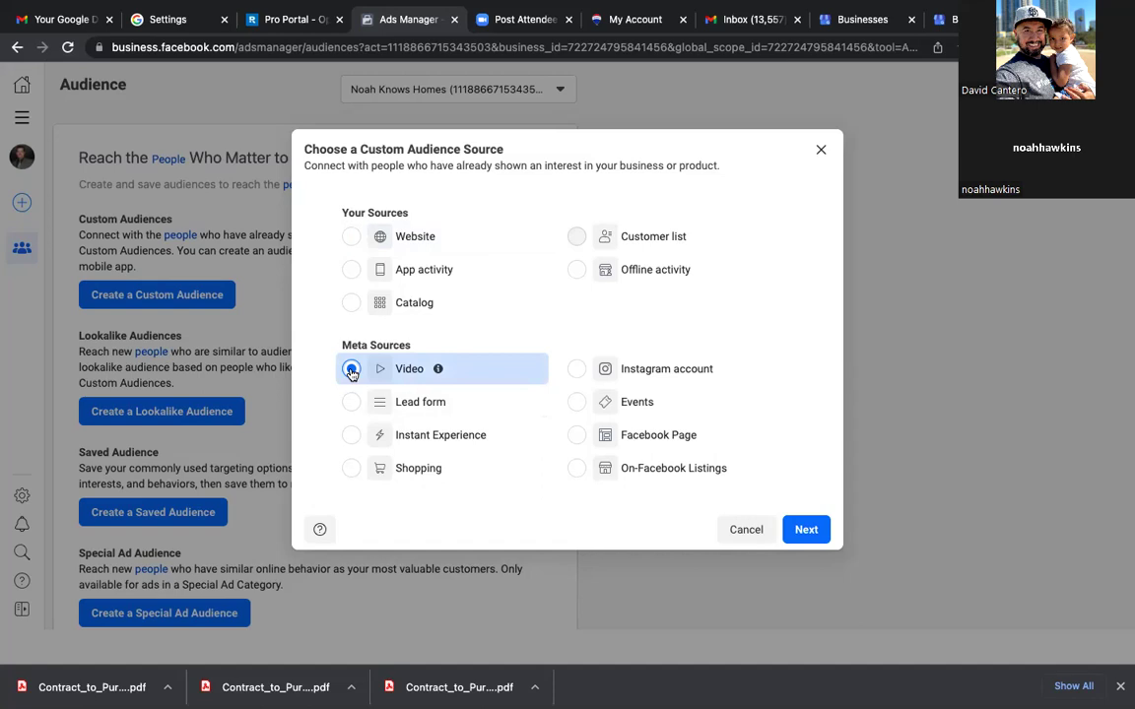
left_click(352, 238)
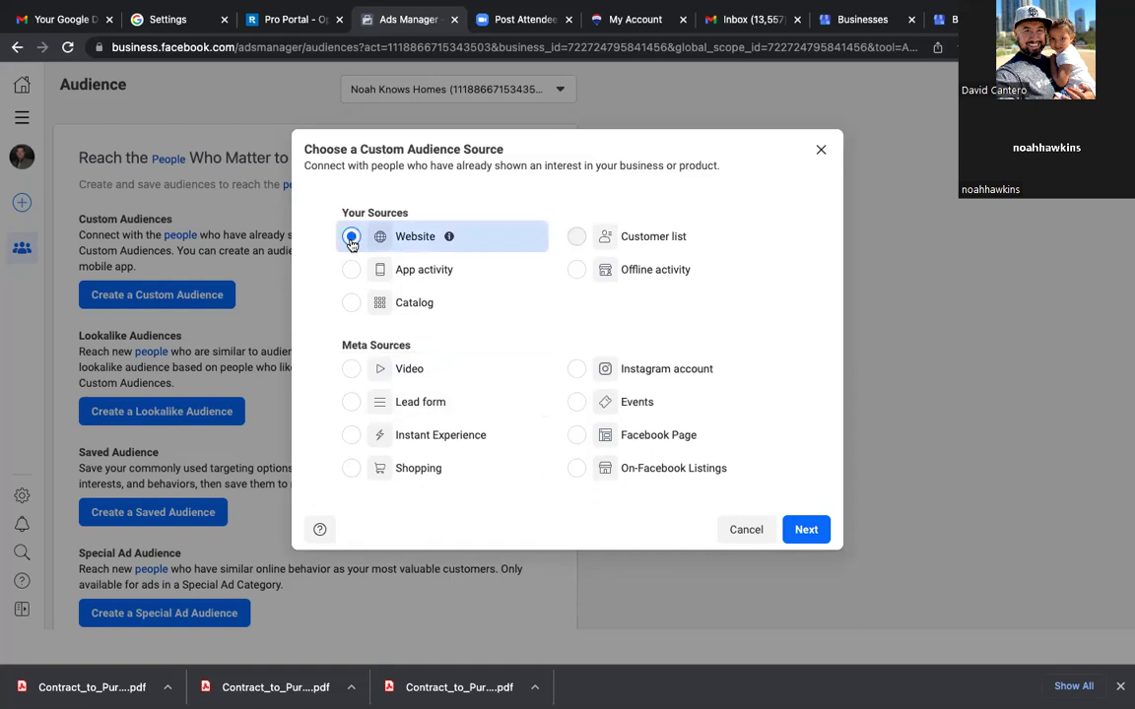
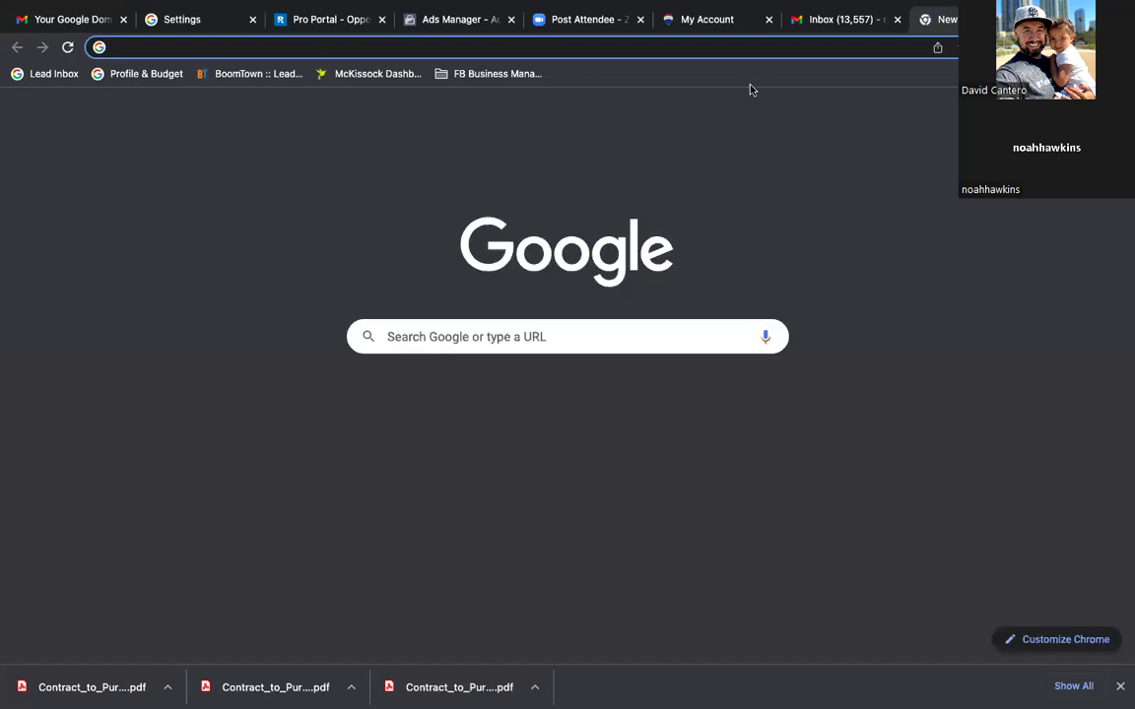
Step: Open yourhouseyourmoney.com and go to its Sell Your Home in Southwest Ohio page
left_click(432, 47)
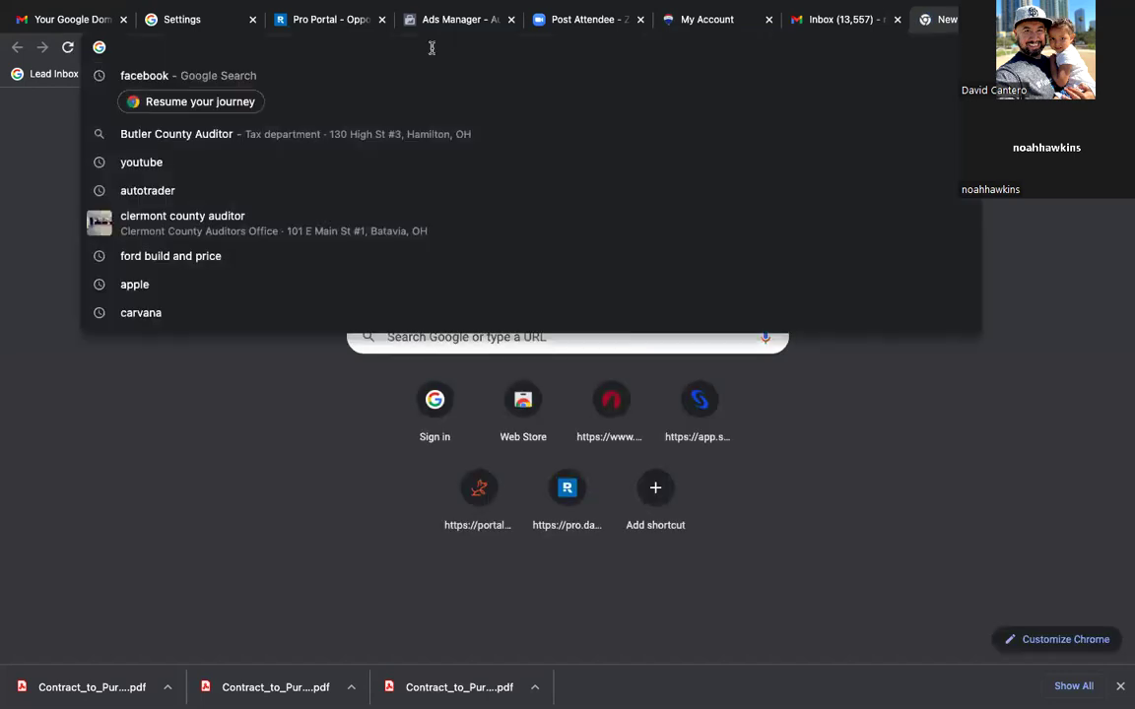
type("your")
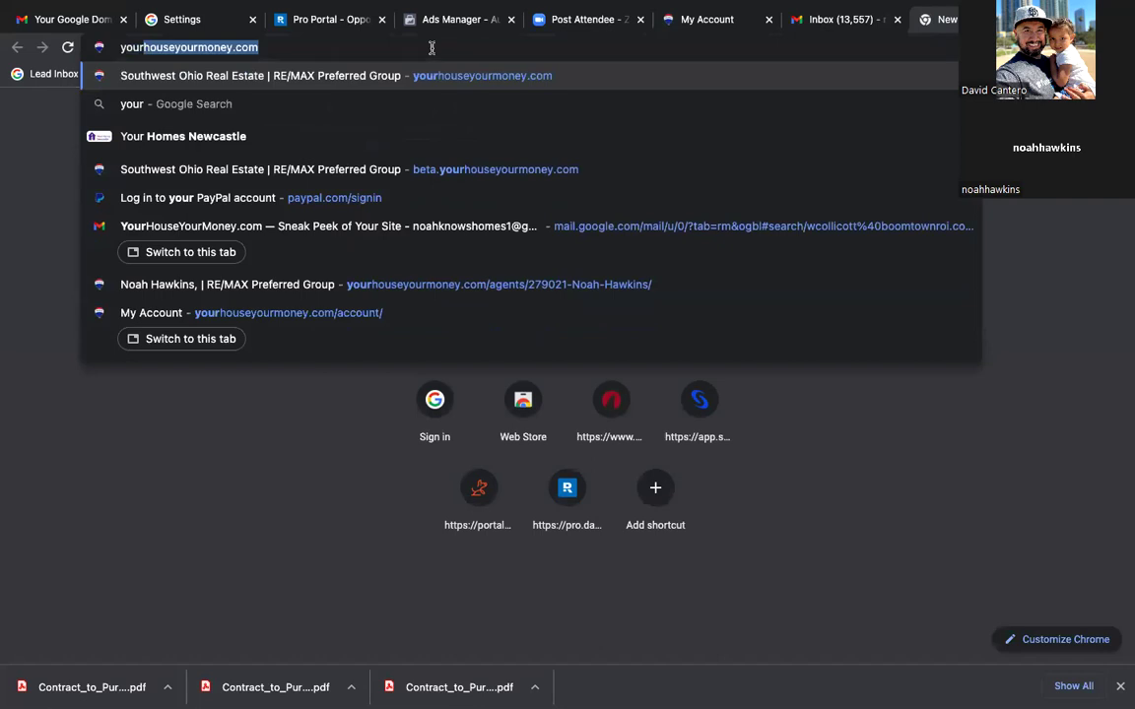
key("Return")
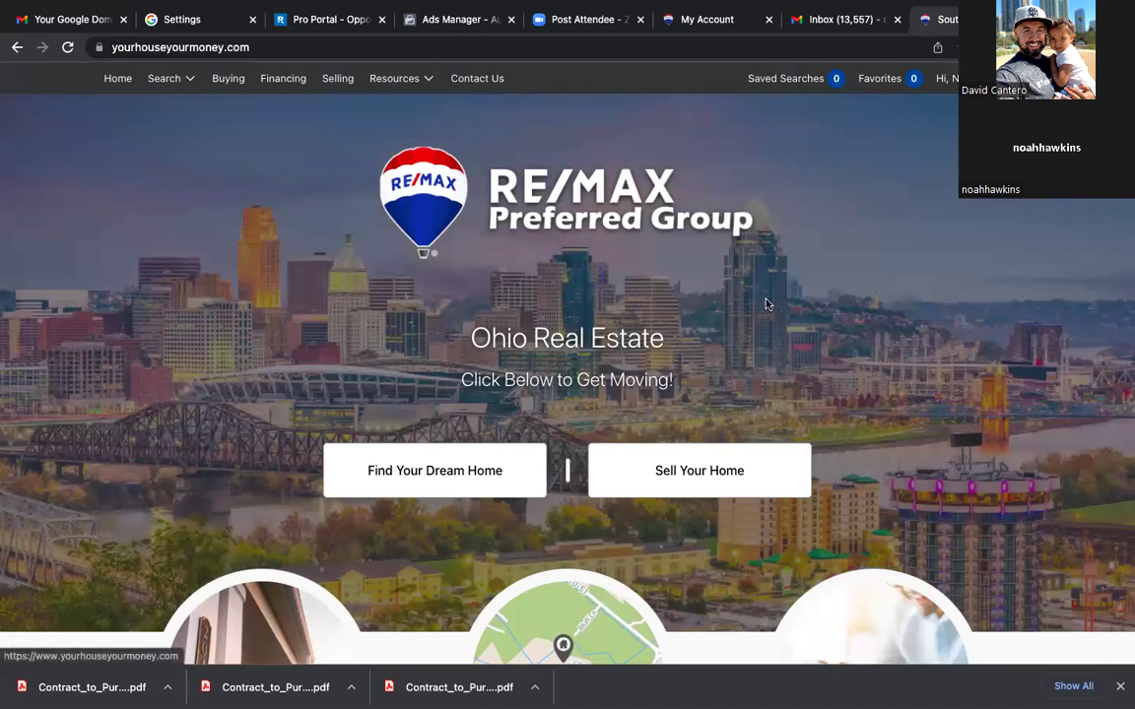
scroll(768, 304, "down", 5)
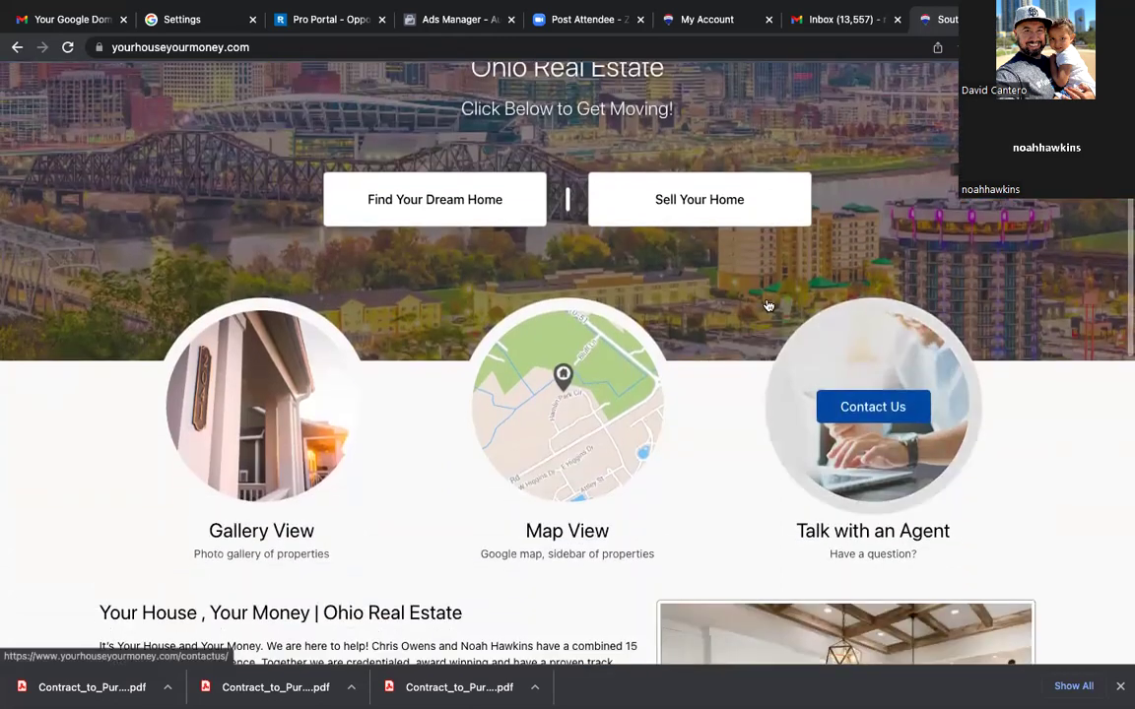
scroll(767, 304, "down", 10)
scroll(767, 304, "up", 7)
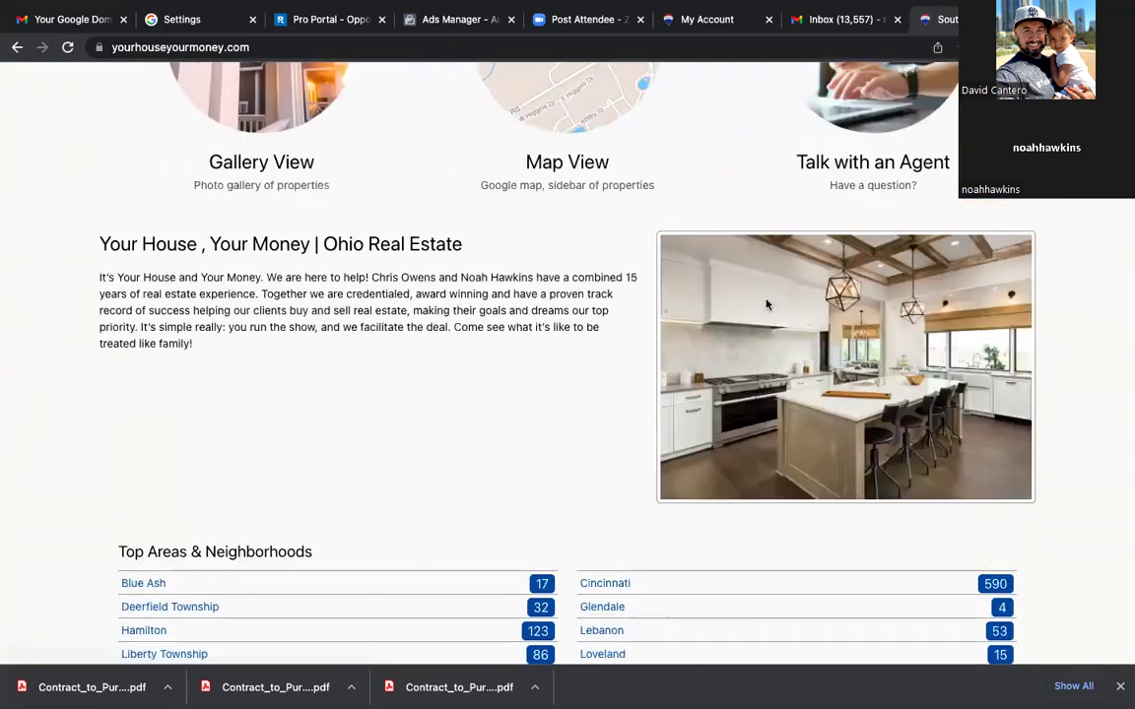
scroll(767, 304, "up", 8)
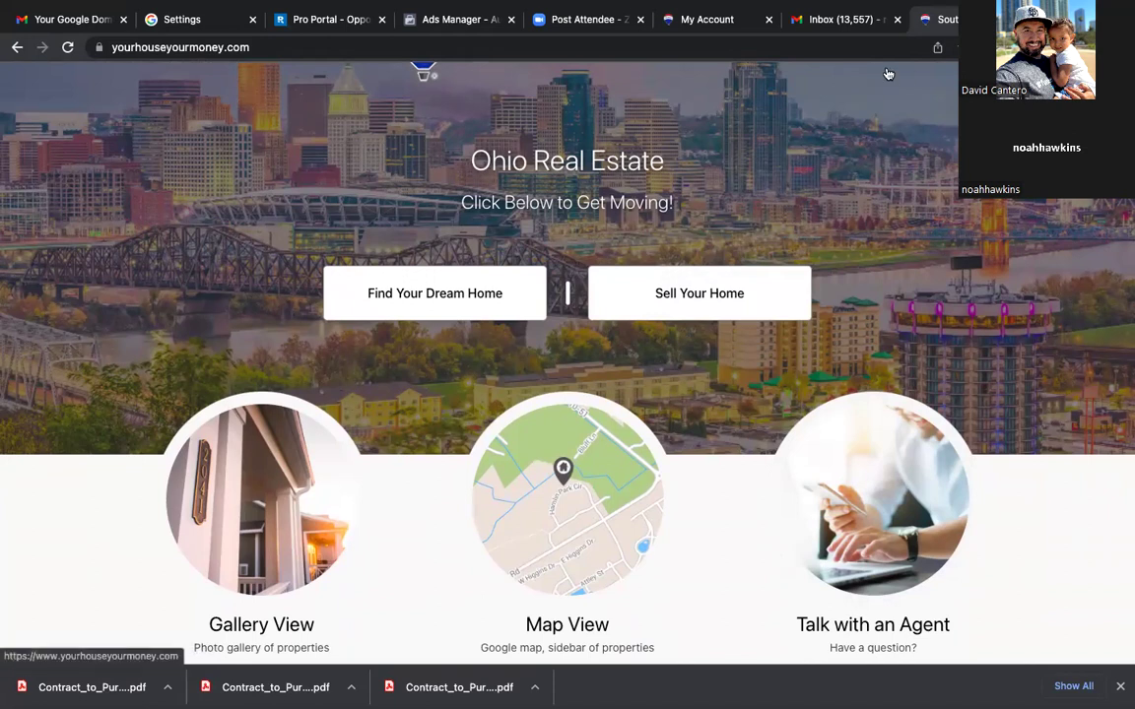
left_click(679, 294)
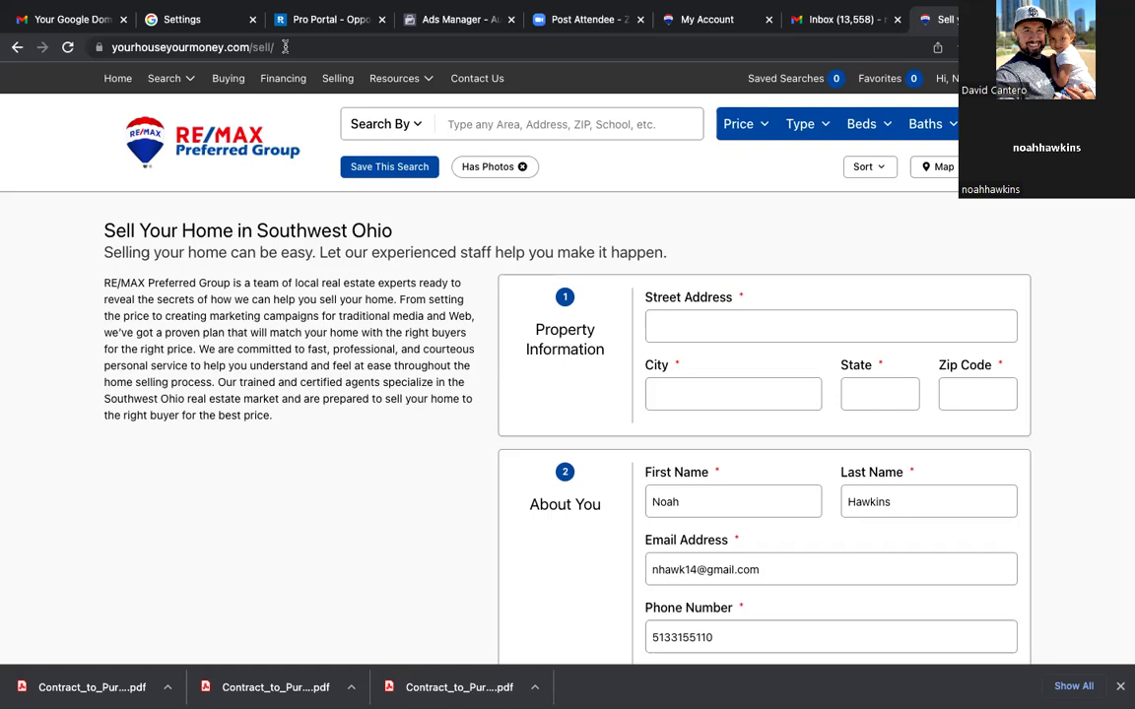
Step: Fill the seller form with the saved Chrome autofill address and contact details, then submit it
scroll(314, 448, "down", 5)
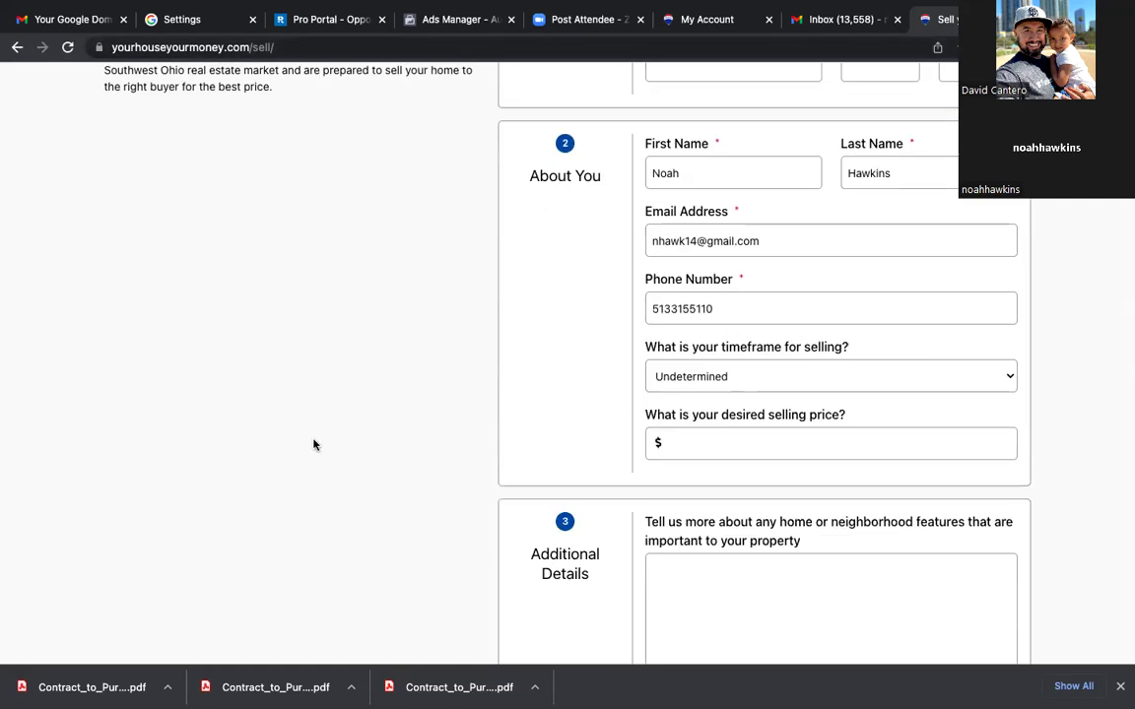
scroll(314, 445, "down", 3)
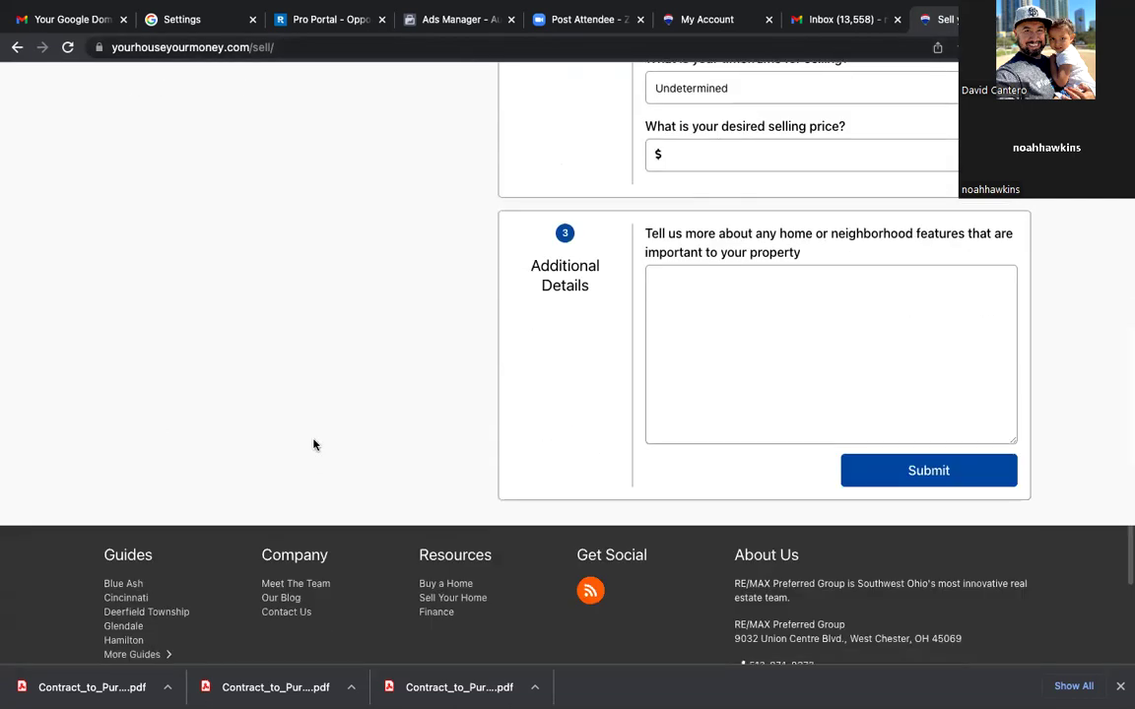
scroll(315, 445, "up", 8)
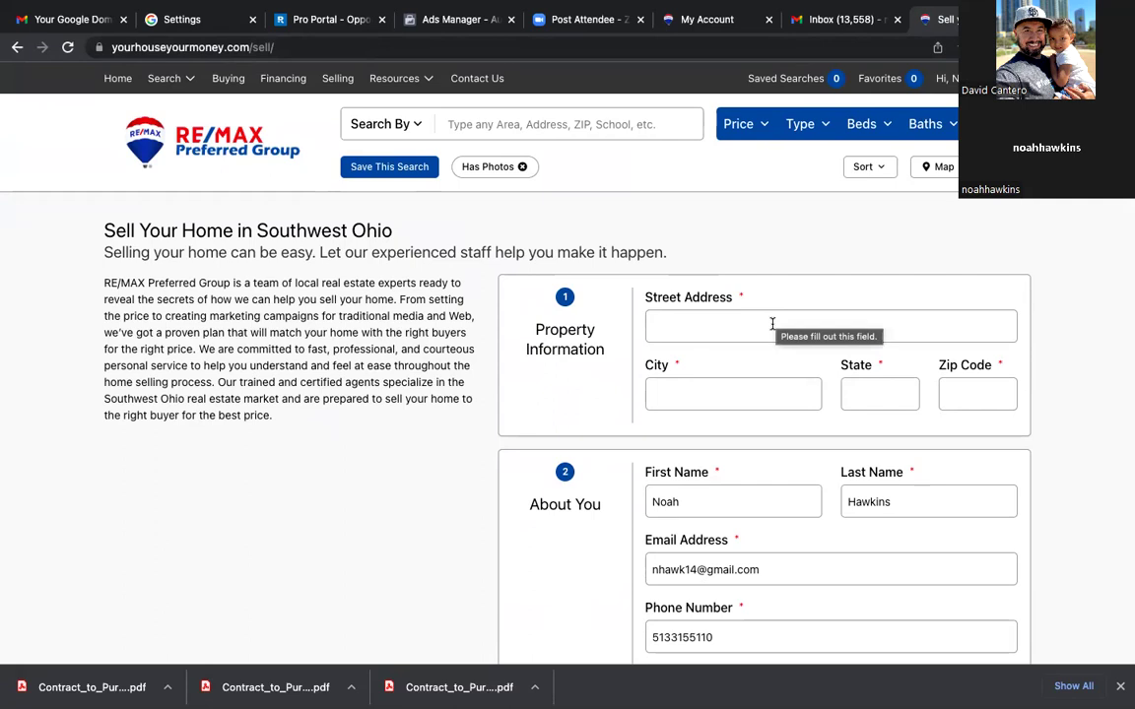
left_click(772, 324)
left_click(780, 380)
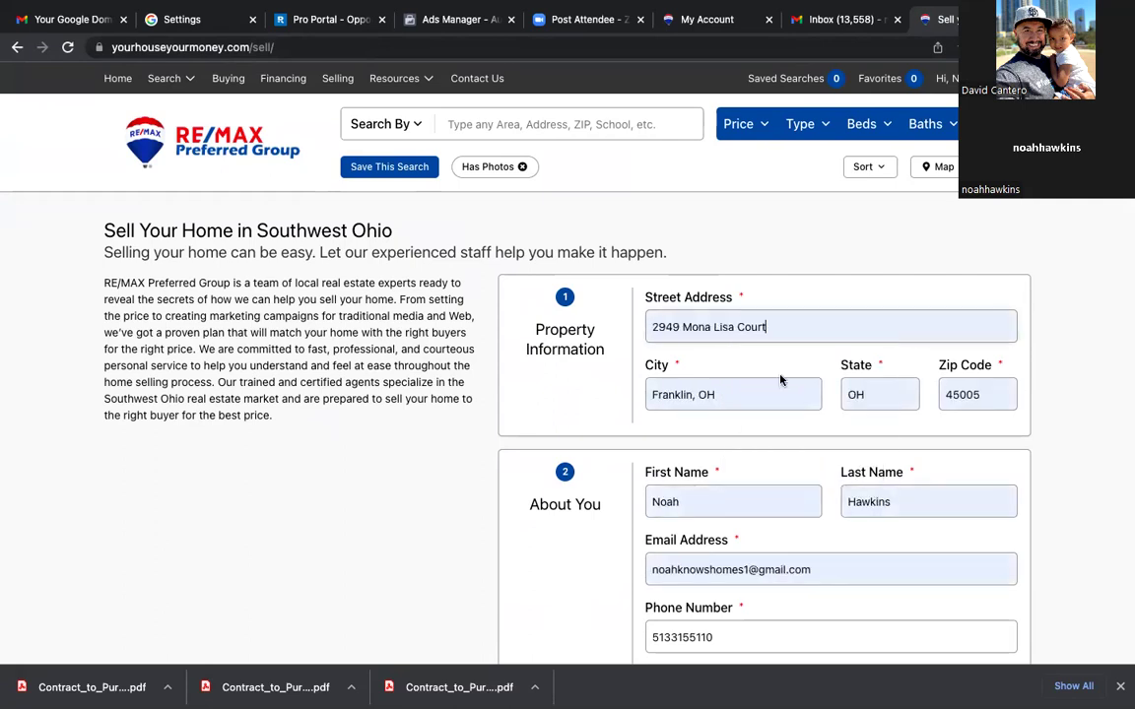
scroll(567, 405, "down", 3)
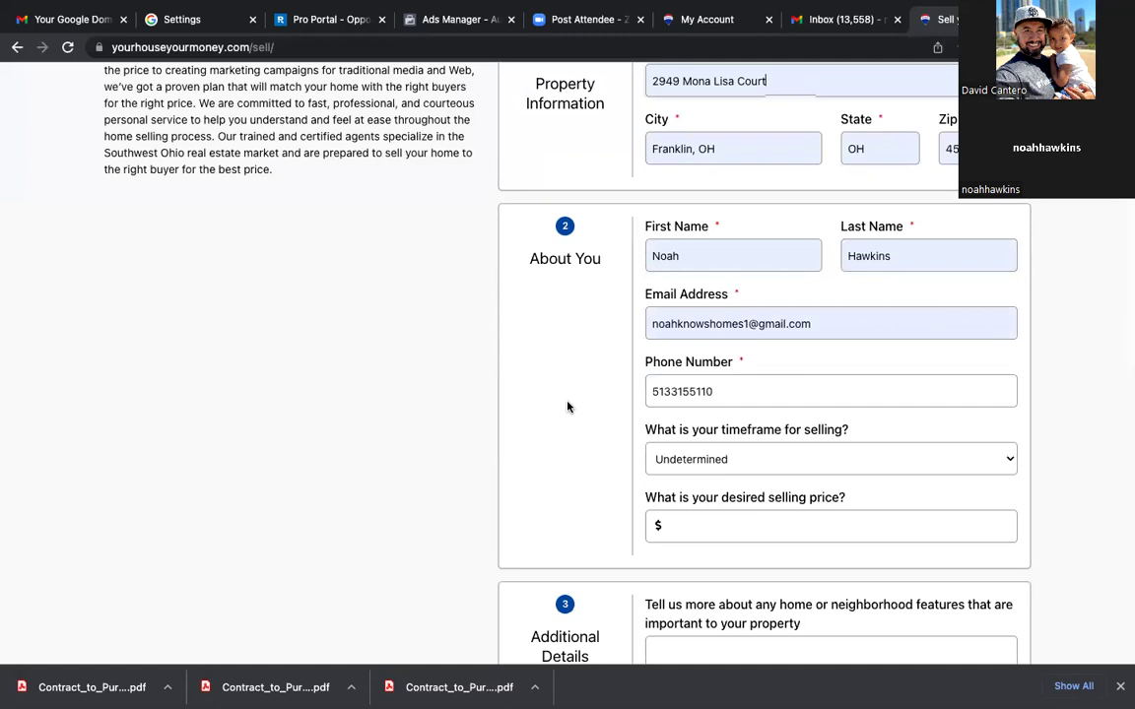
scroll(567, 405, "down", 3)
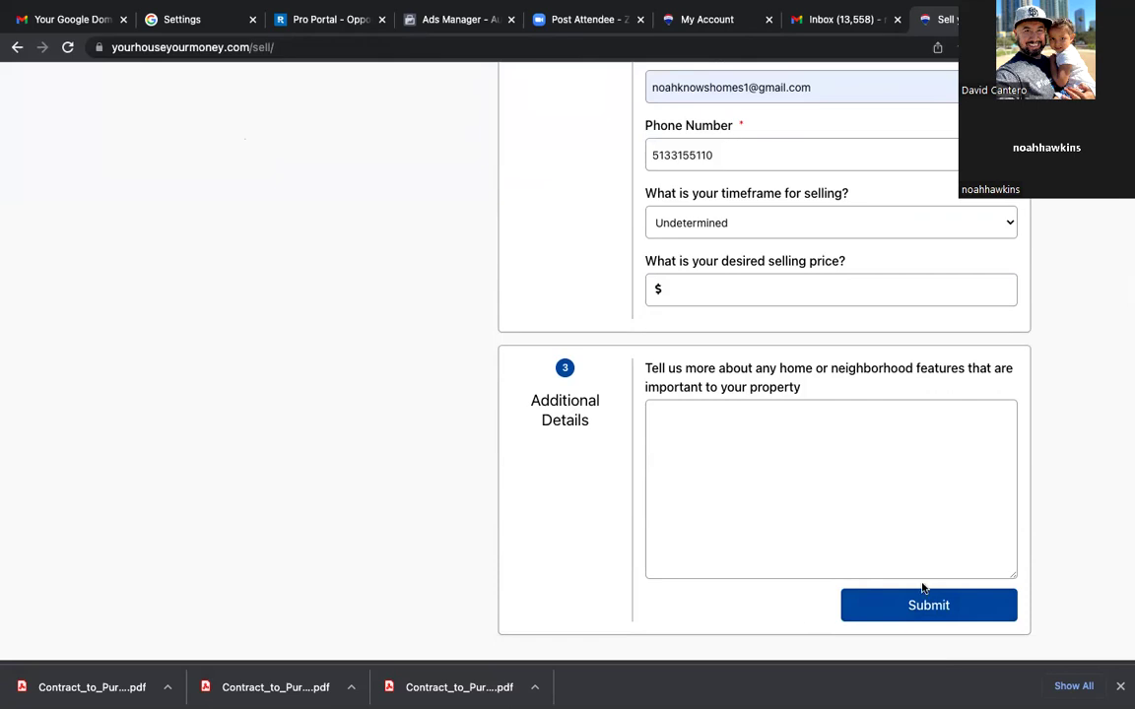
left_click(929, 618)
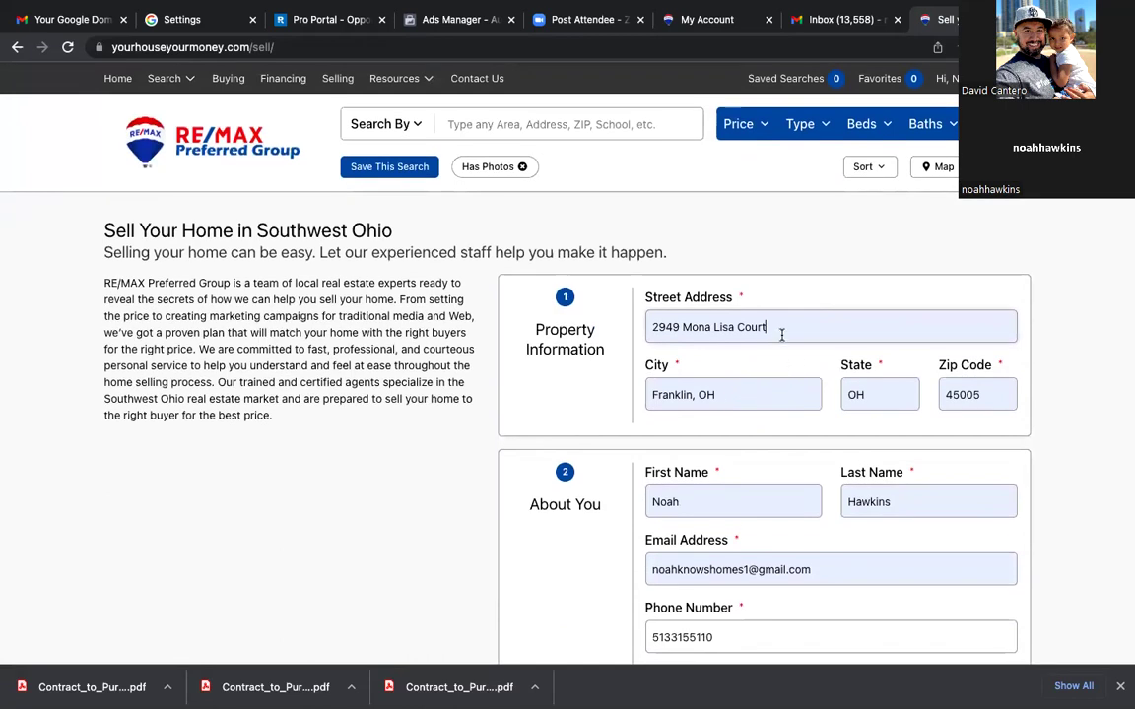
Step: Clear the phone, email, first name and last name fields of the seller form
scroll(740, 453, "down", 2)
double_click(725, 414)
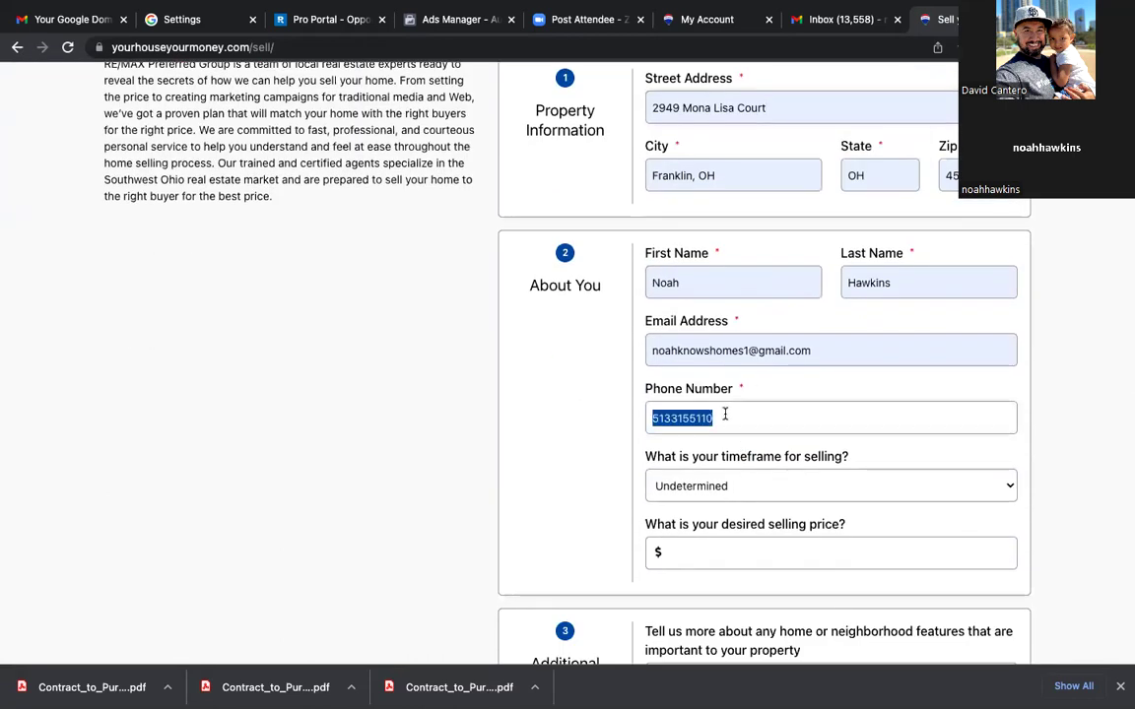
key("BackSpace")
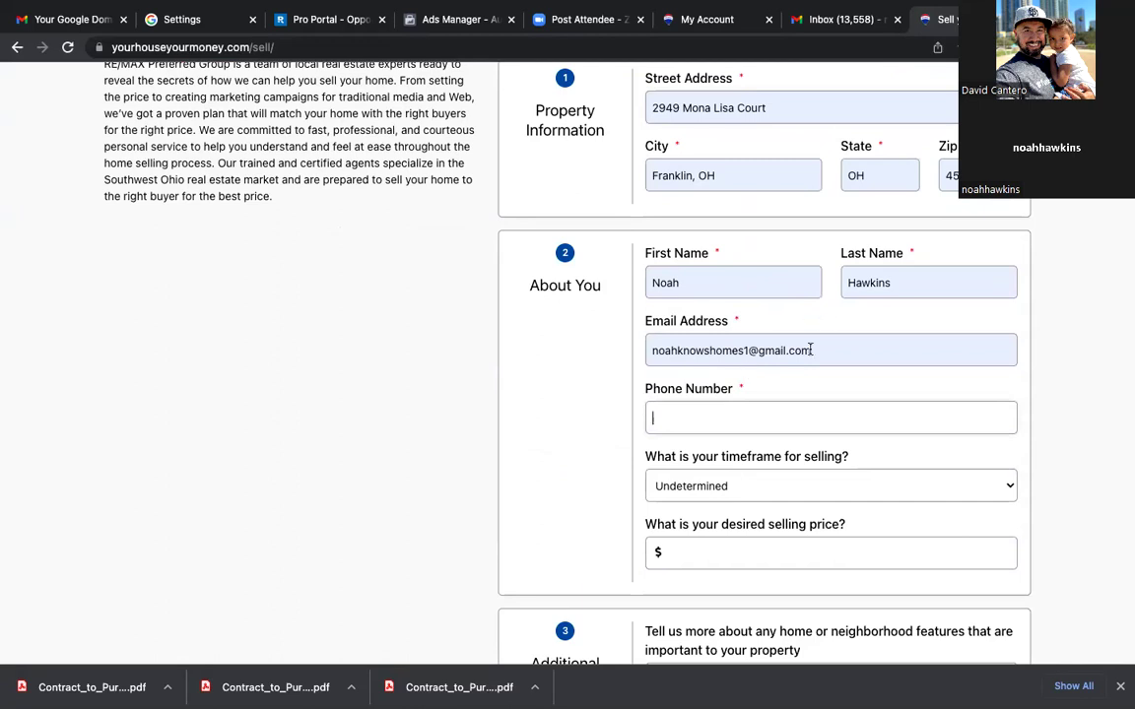
double_click(806, 350)
key("ctrl+a")
key("BackSpace")
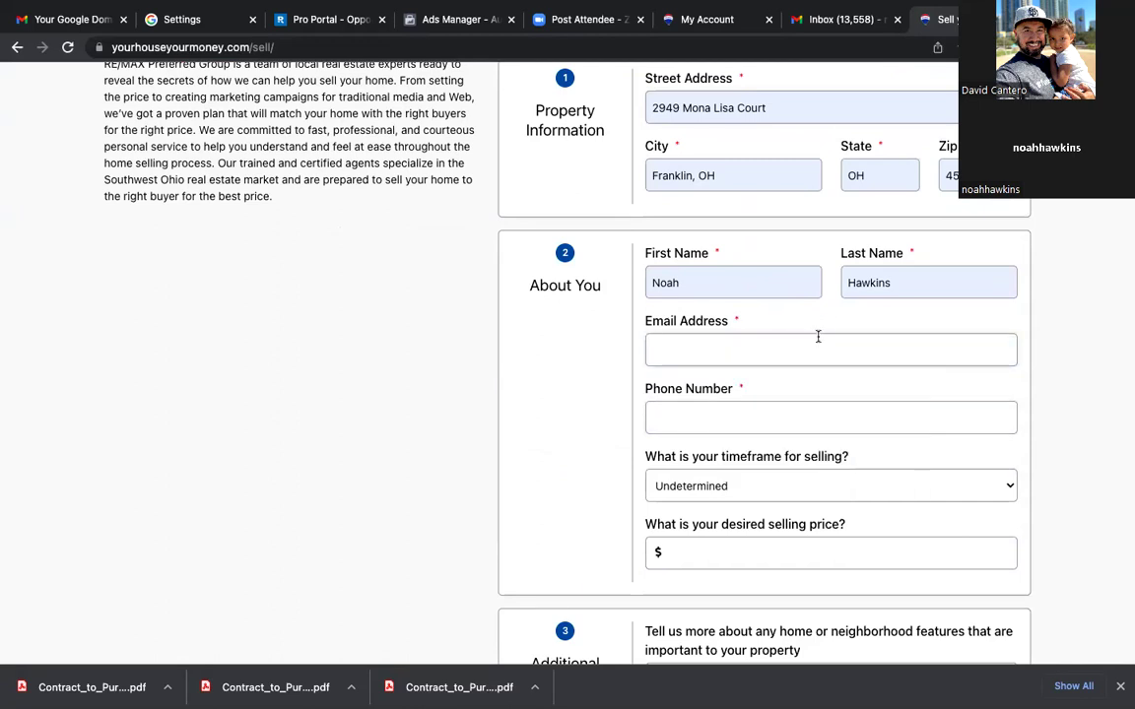
scroll(825, 326, "down", 1)
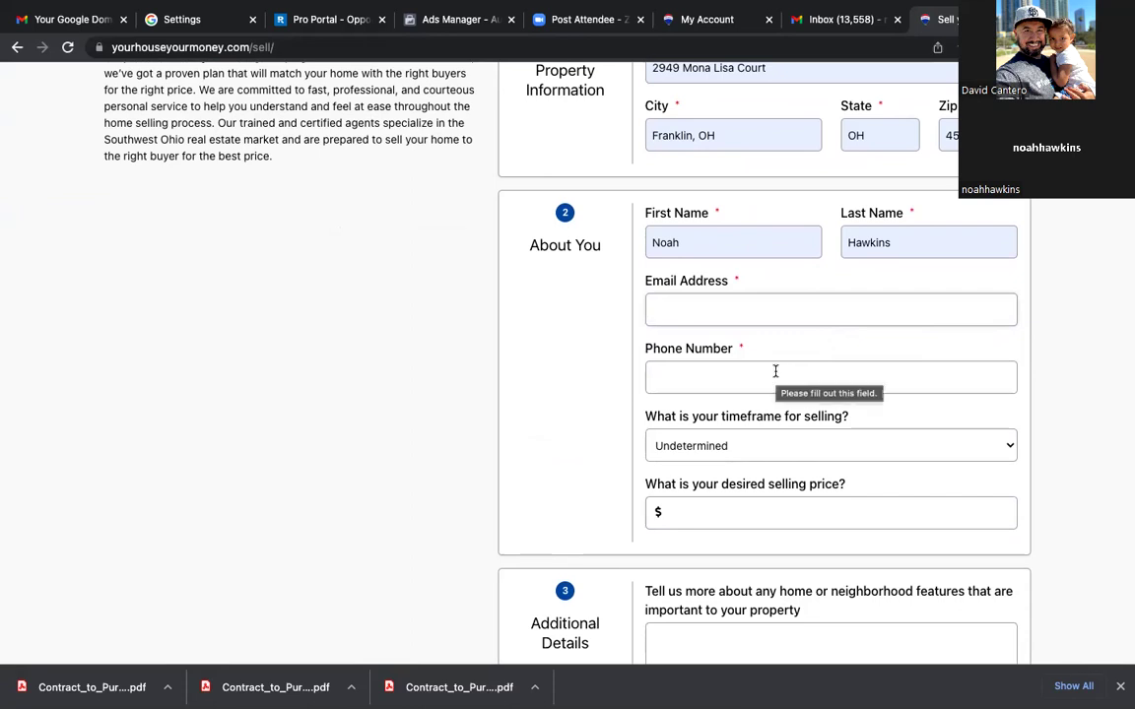
double_click(701, 242)
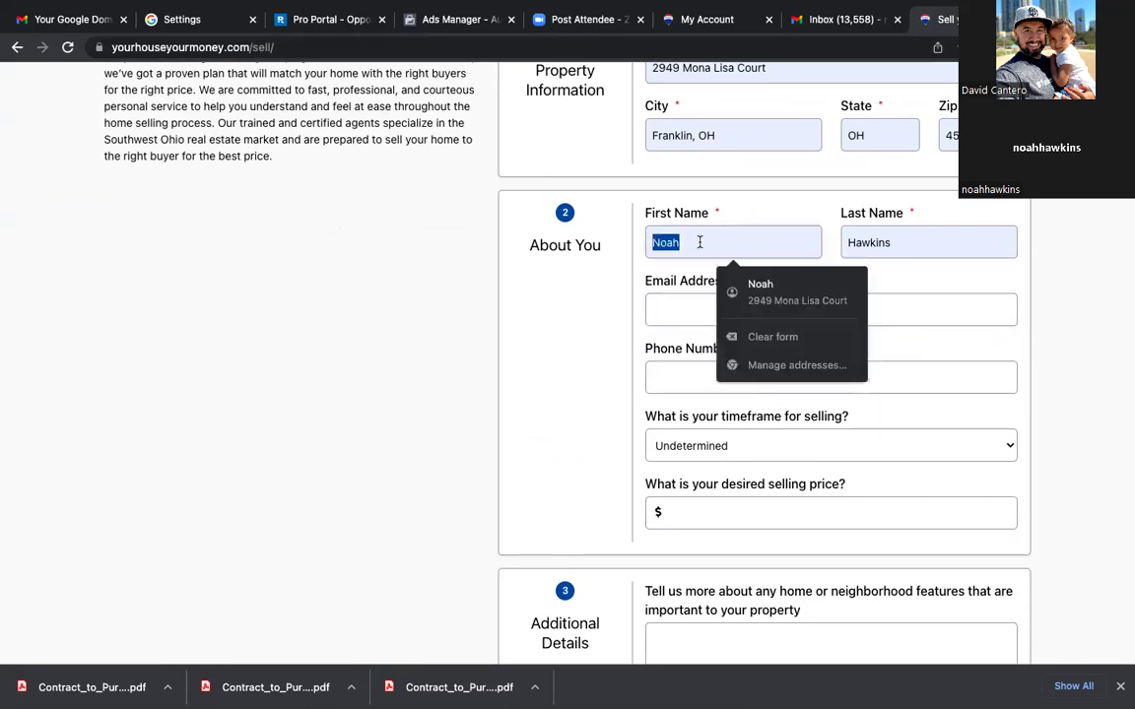
key("BackSpace")
double_click(903, 233)
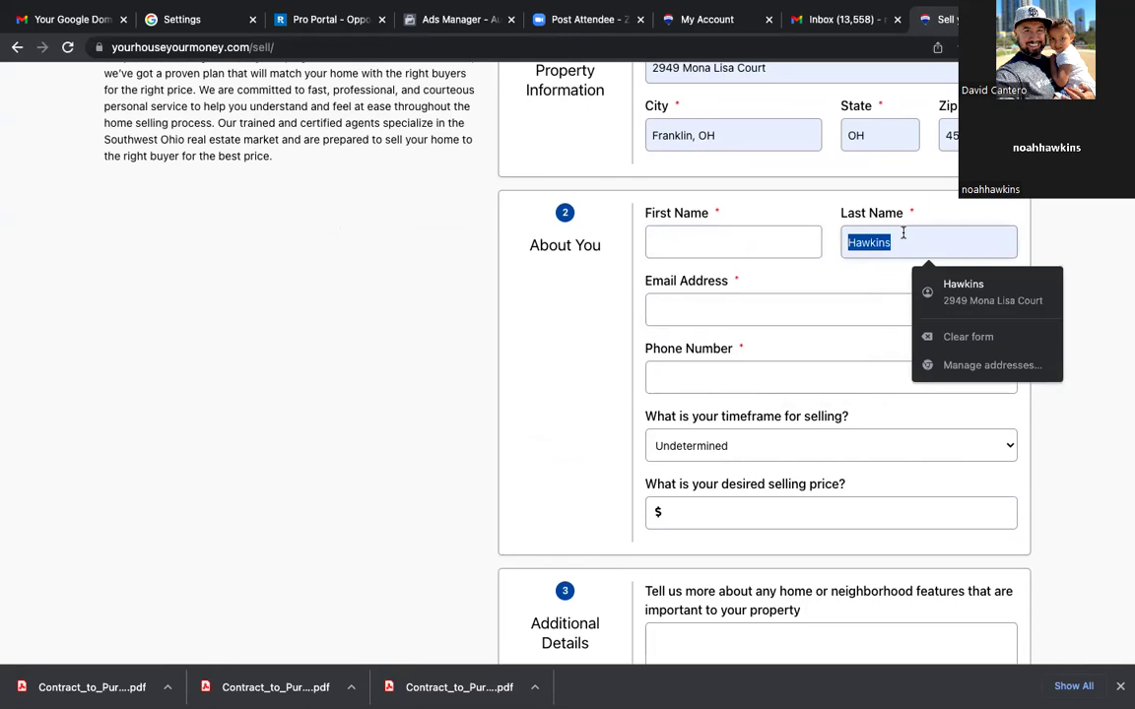
key("BackSpace")
Step: Clear the street address, city, state and zip code fields
scroll(1033, 242, "up", 2)
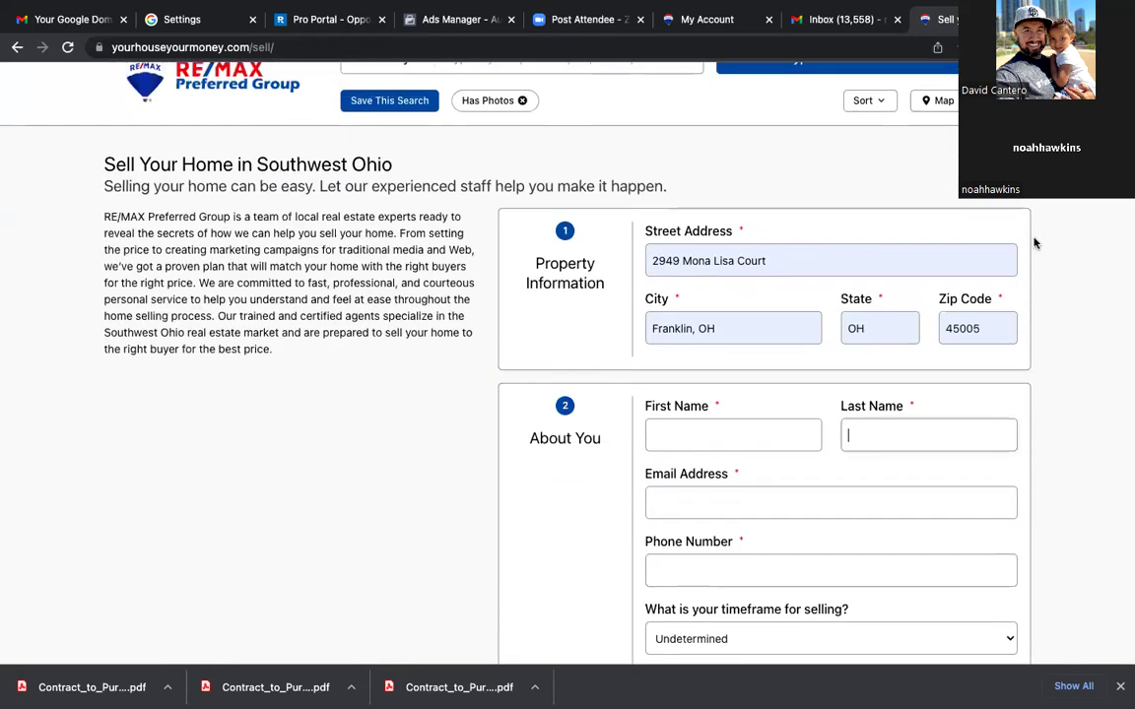
double_click(783, 256)
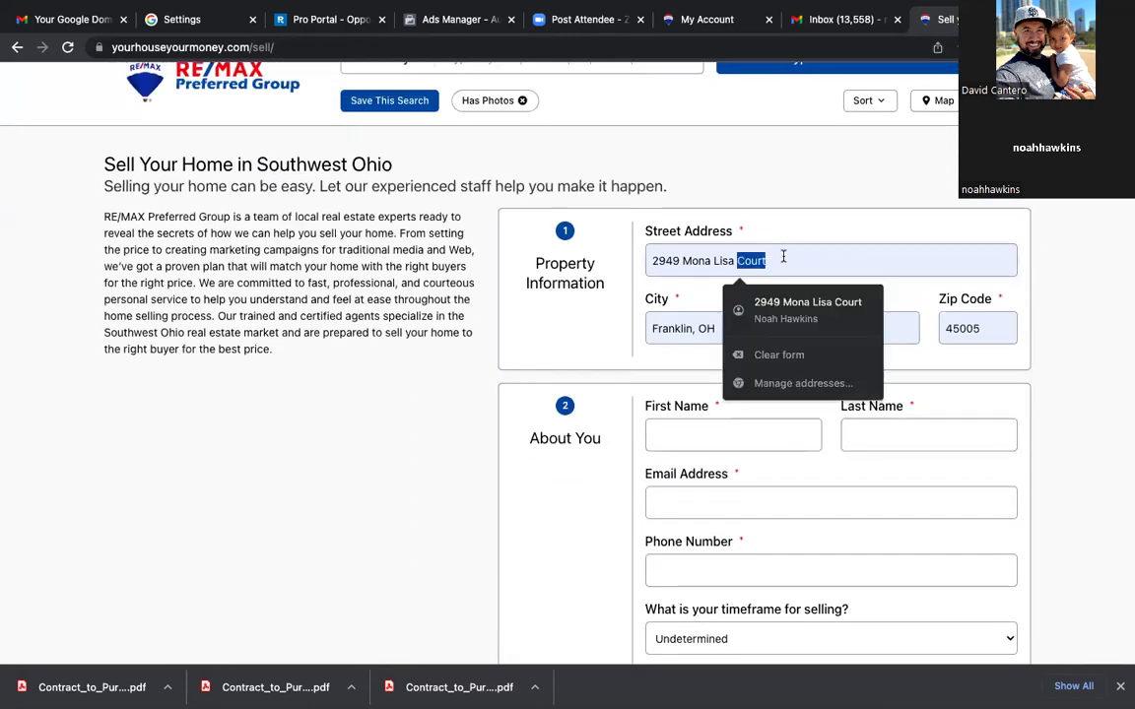
triple_click(783, 256)
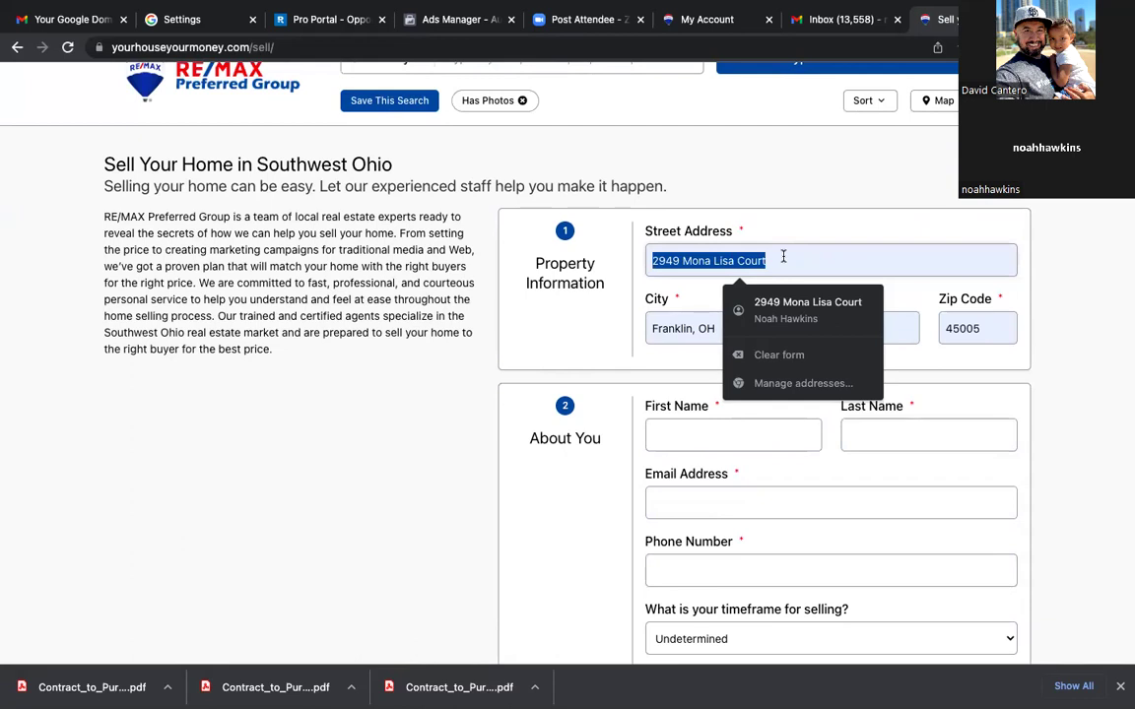
key("BackSpace")
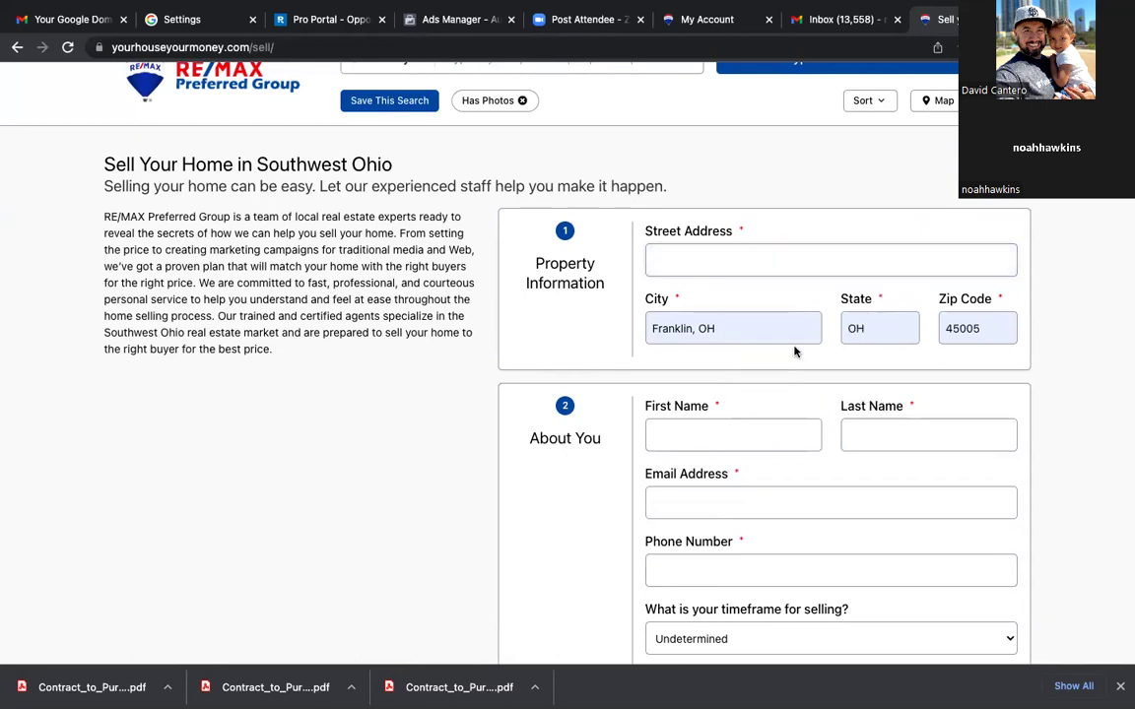
left_click(775, 317)
triple_click(775, 317)
key("BackSpace")
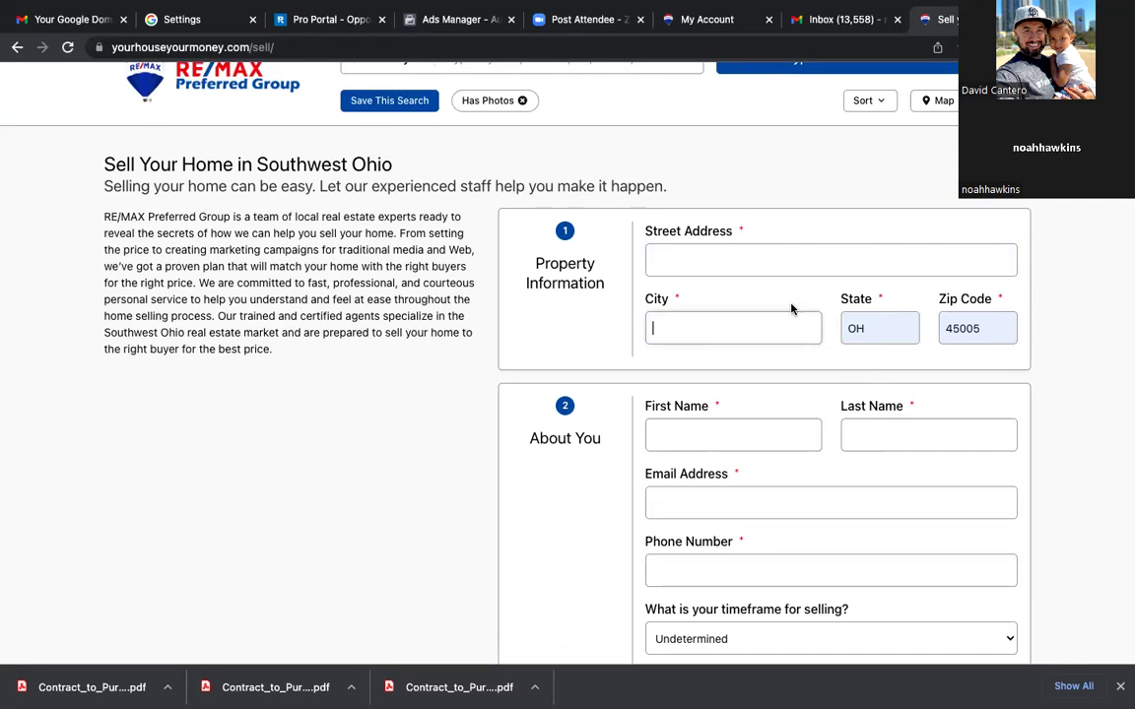
triple_click(902, 328)
key("BackSpace")
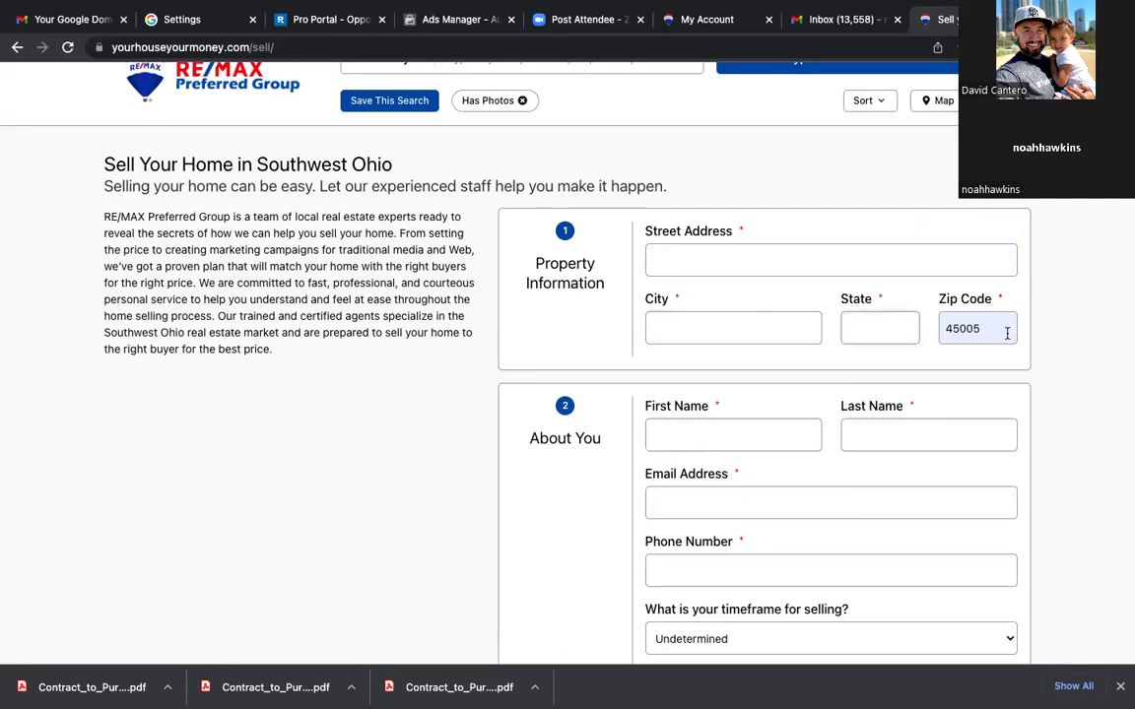
triple_click(1001, 330)
key("BackSpace")
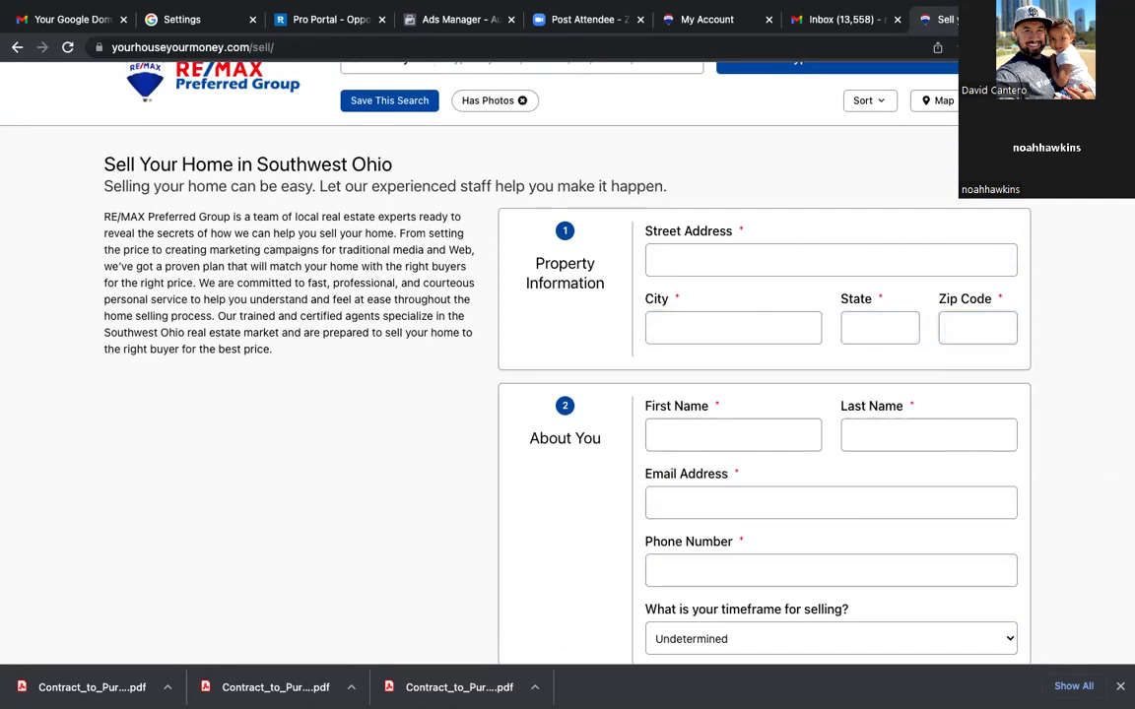
scroll(1125, 274, "up", 1)
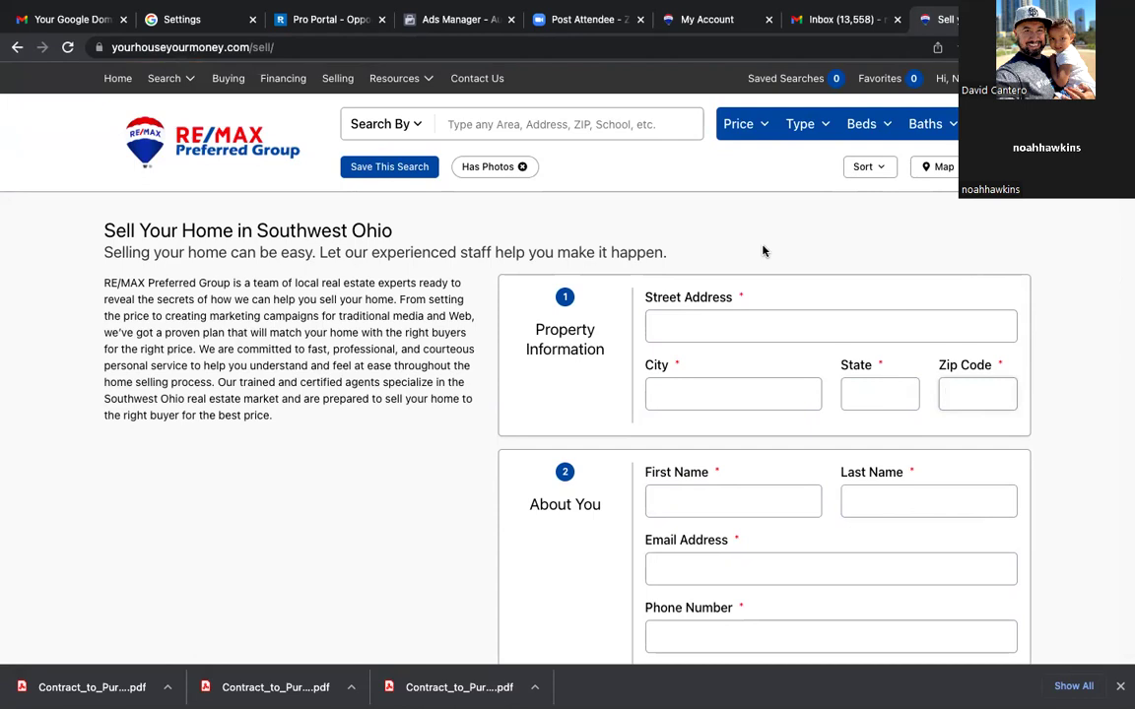
scroll(485, 385, "down", 3)
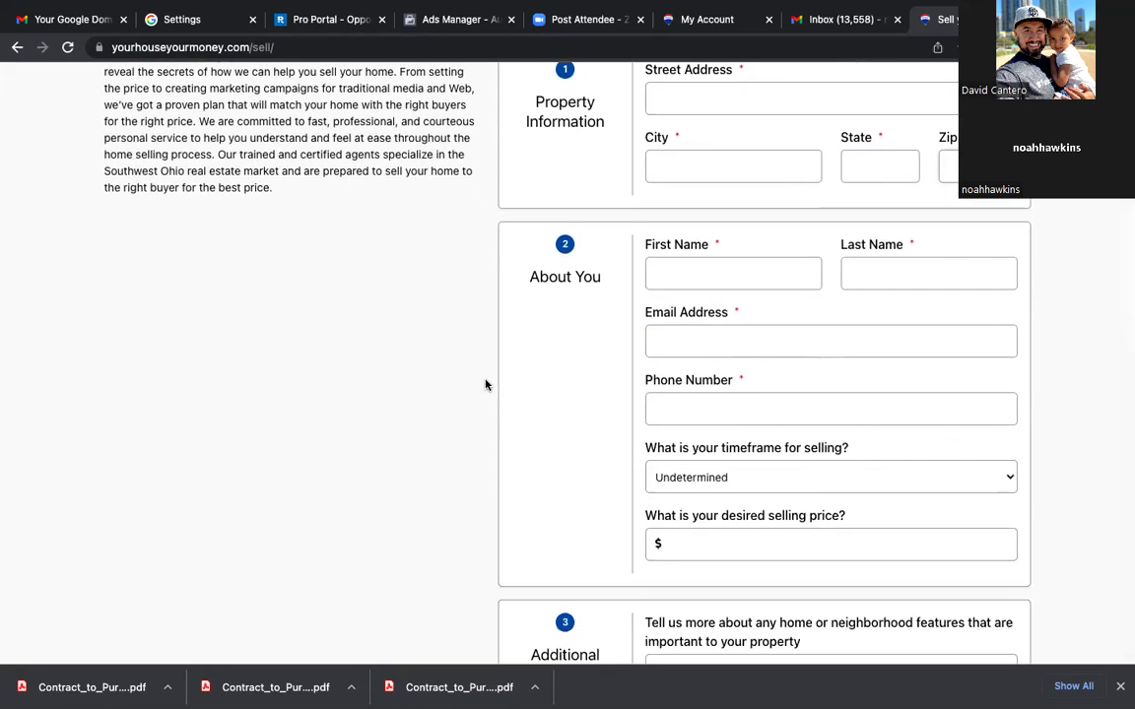
scroll(485, 384, "down", 5)
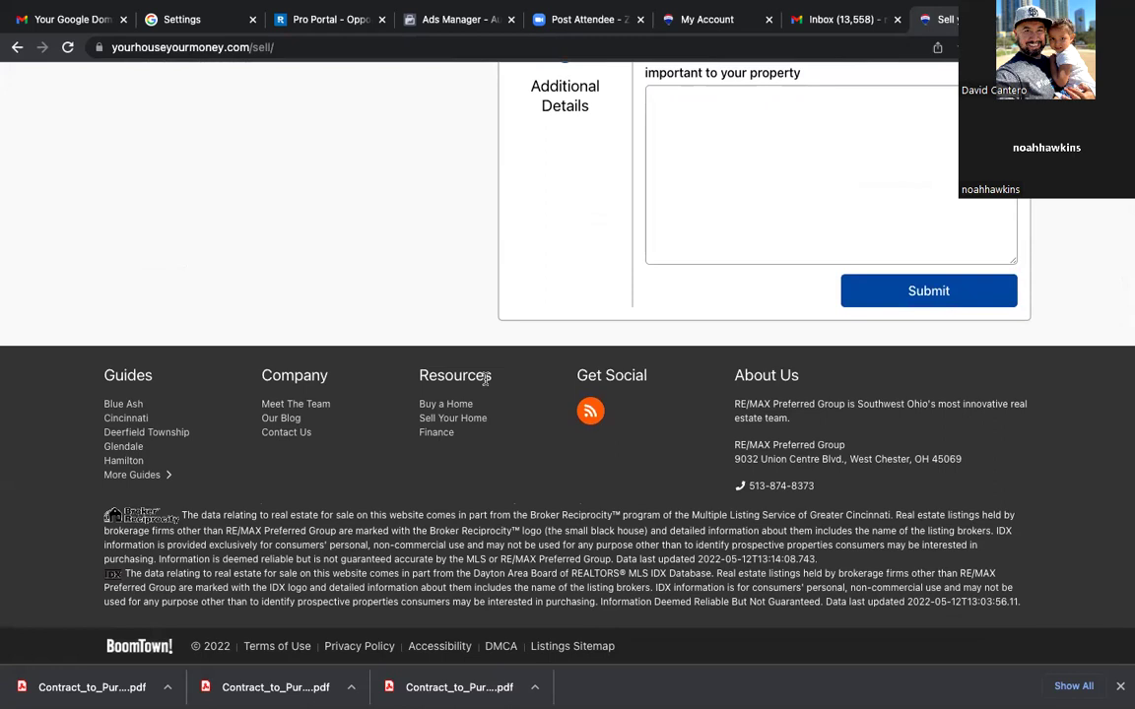
scroll(486, 379, "up", 10)
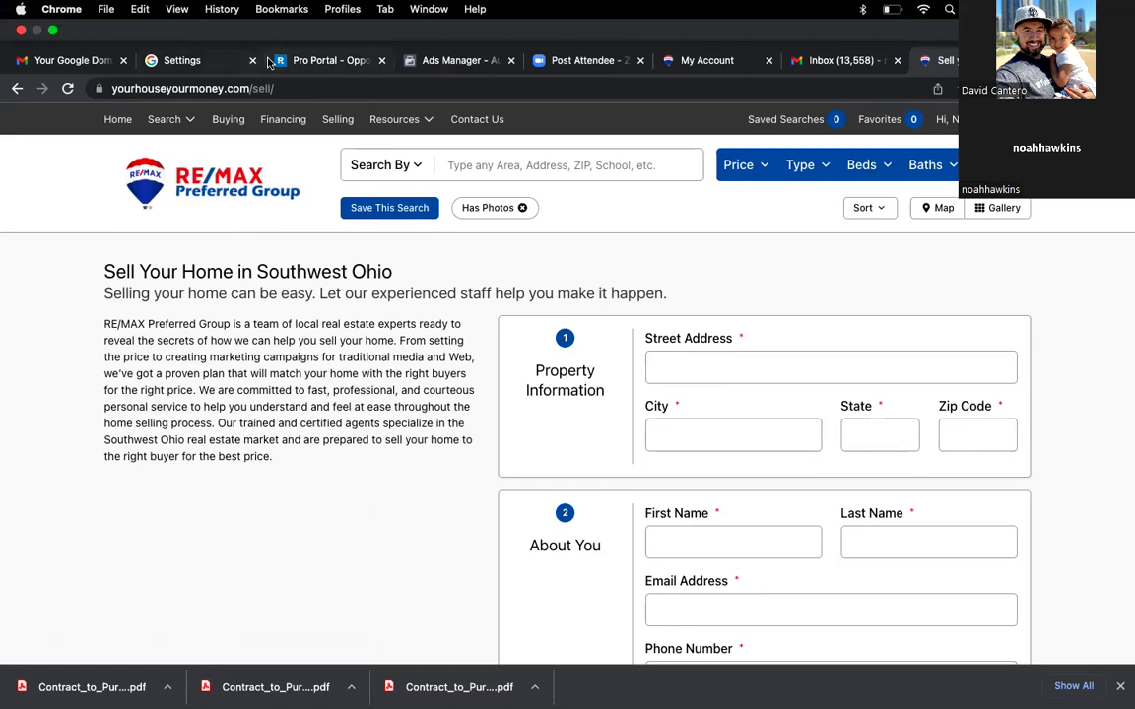
Step: Return to the Ads Manager tab showing the Custom Audience source chooser
left_click(433, 65)
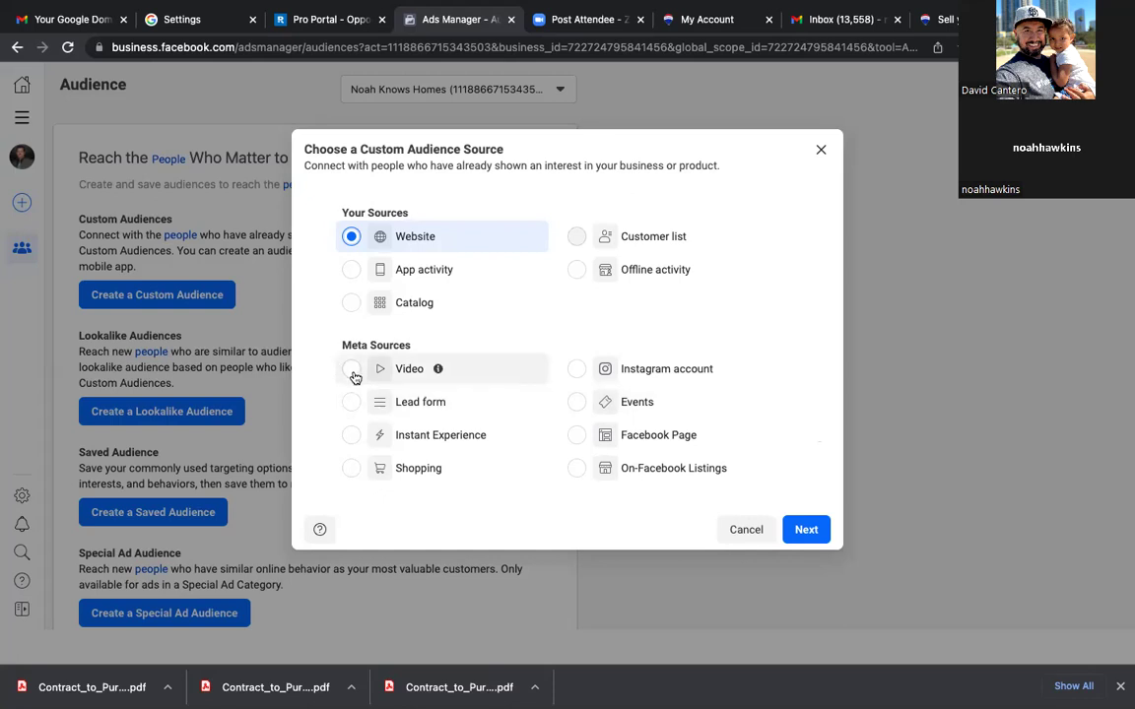
Step: Choose Website as the audience source and require people to match All criteria
left_click(806, 530)
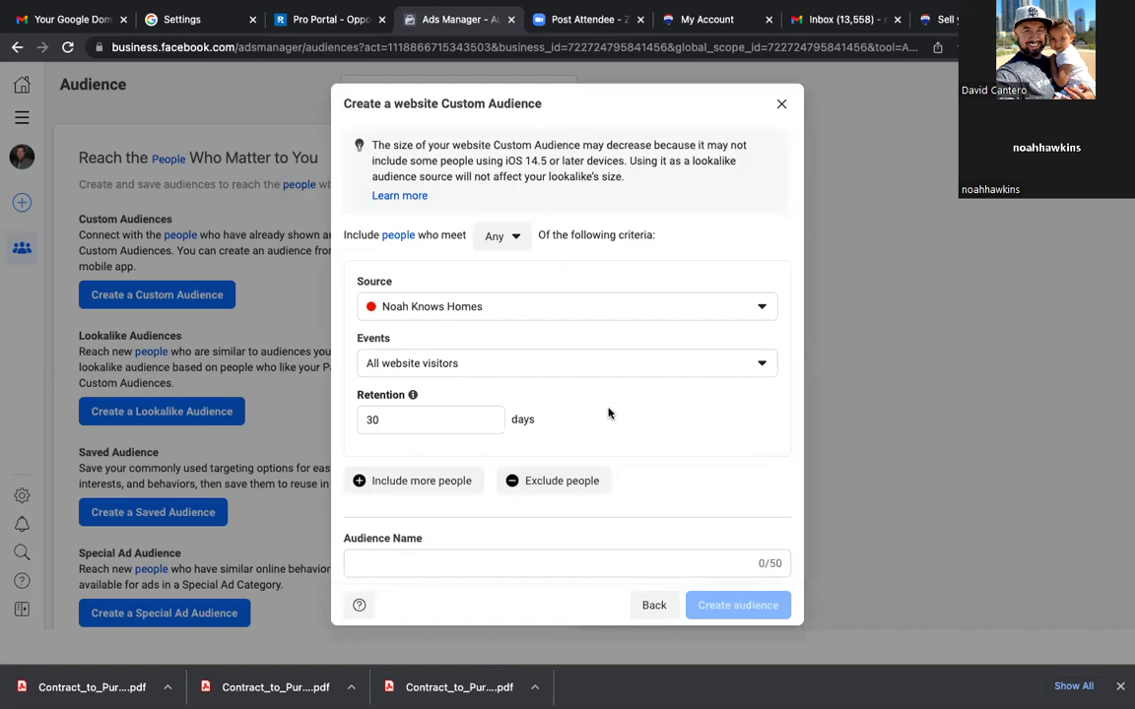
left_click(656, 606)
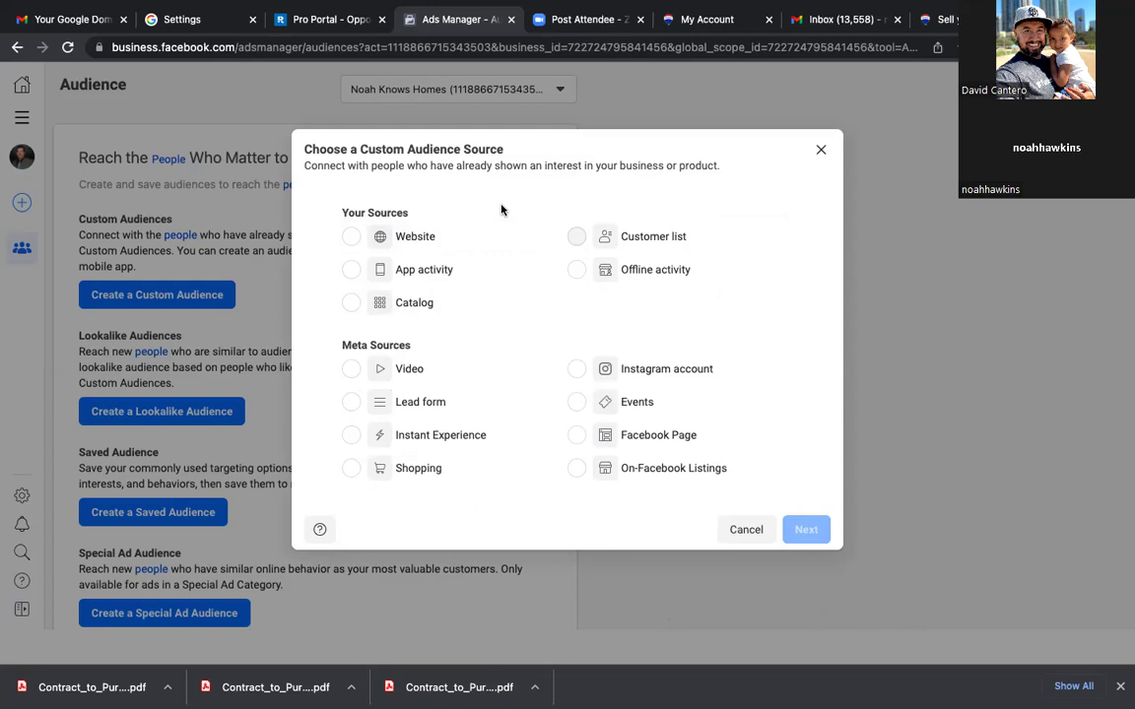
left_click(350, 237)
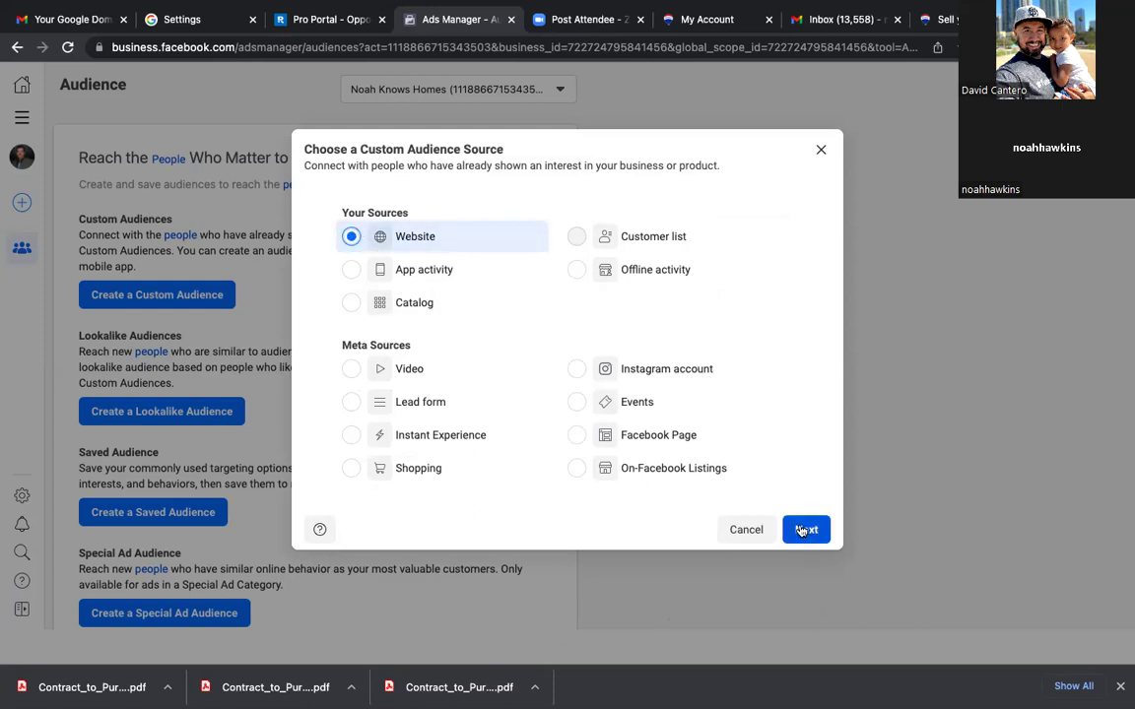
left_click(804, 529)
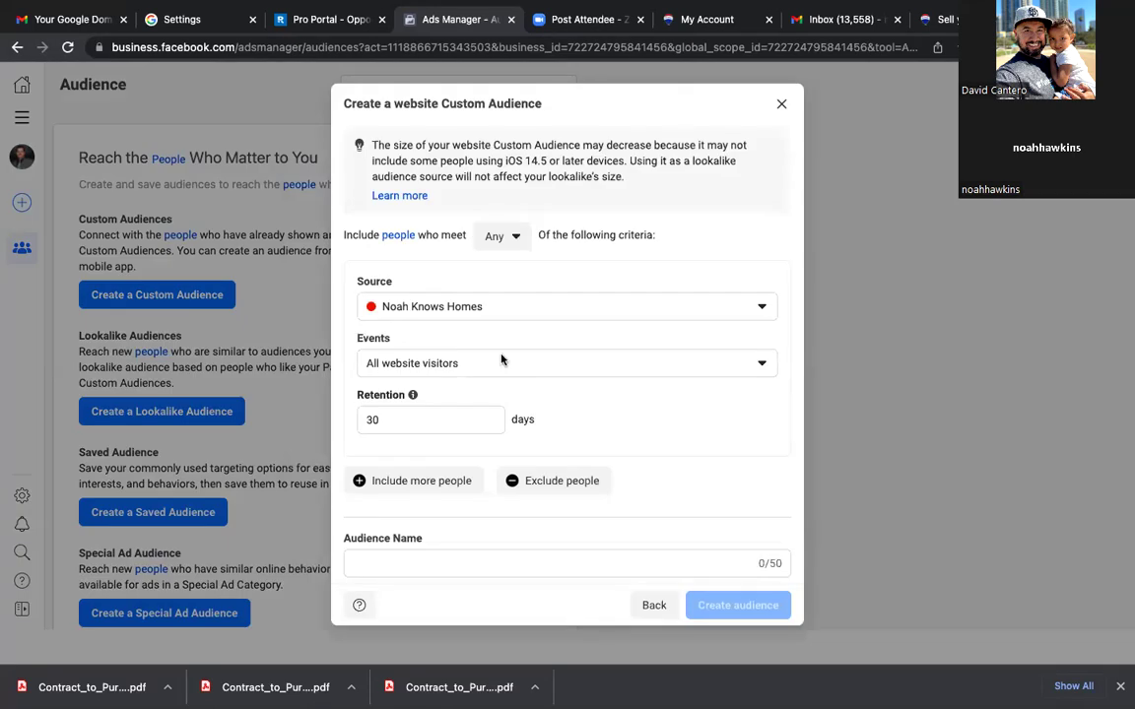
left_click(771, 317)
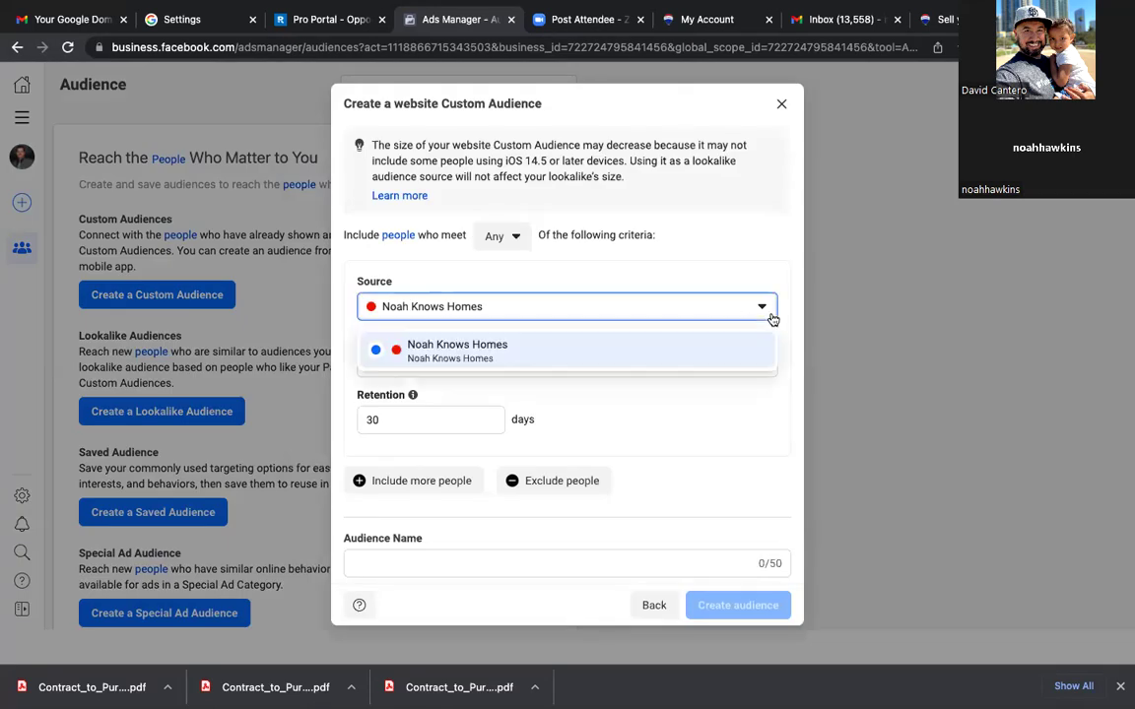
left_click(513, 240)
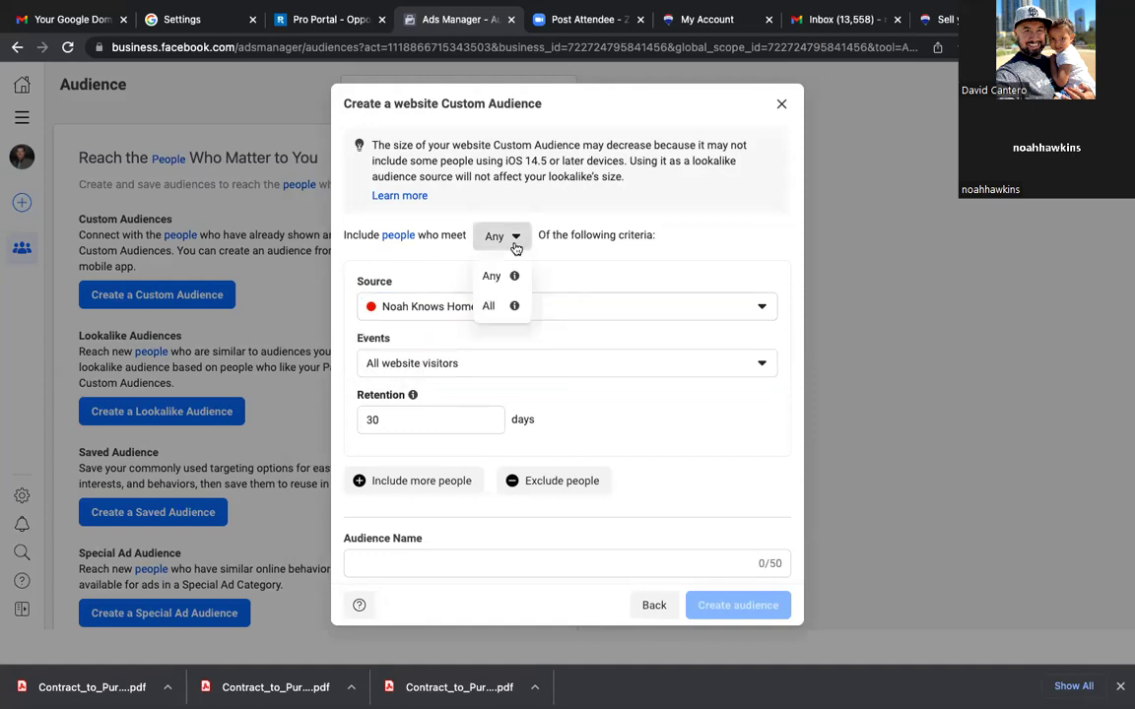
left_click(492, 306)
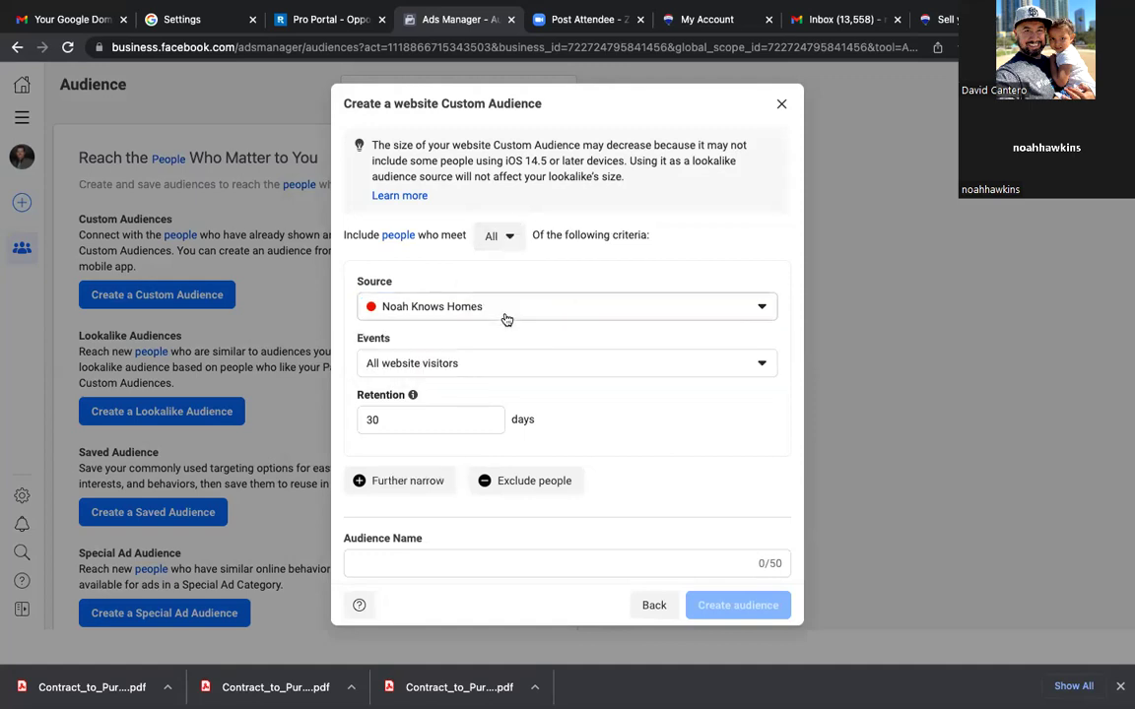
Step: Target people who visited specific web pages with a URL-contains rule, then open a new tab
left_click(494, 366)
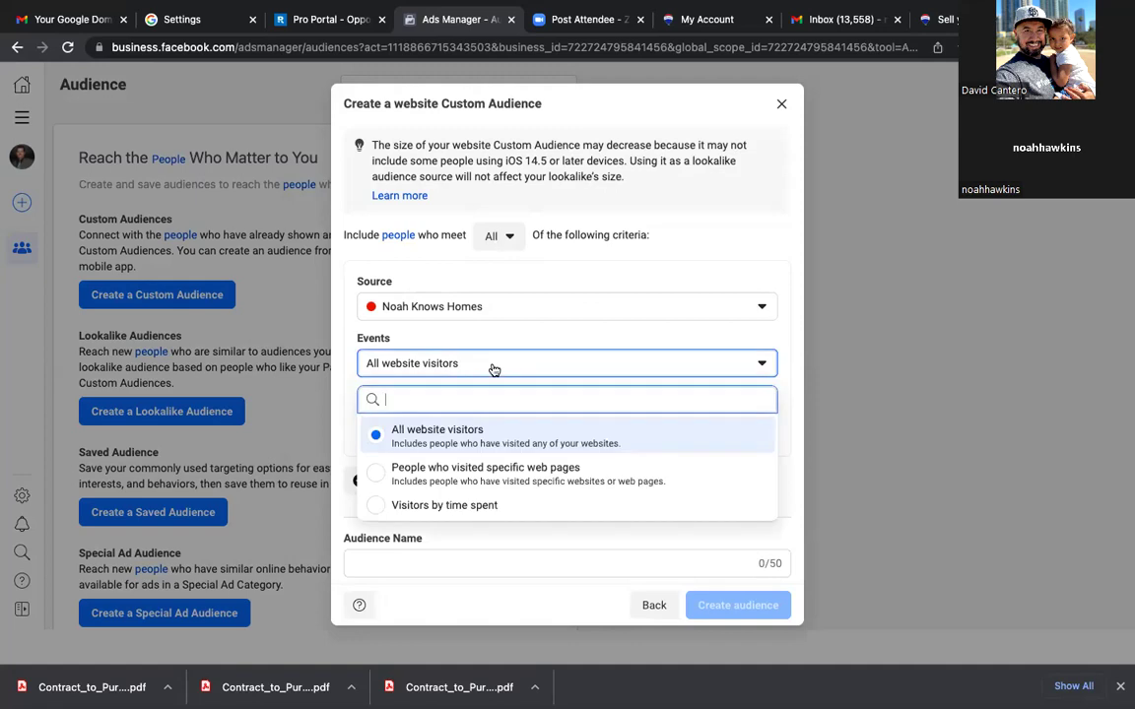
left_click(530, 282)
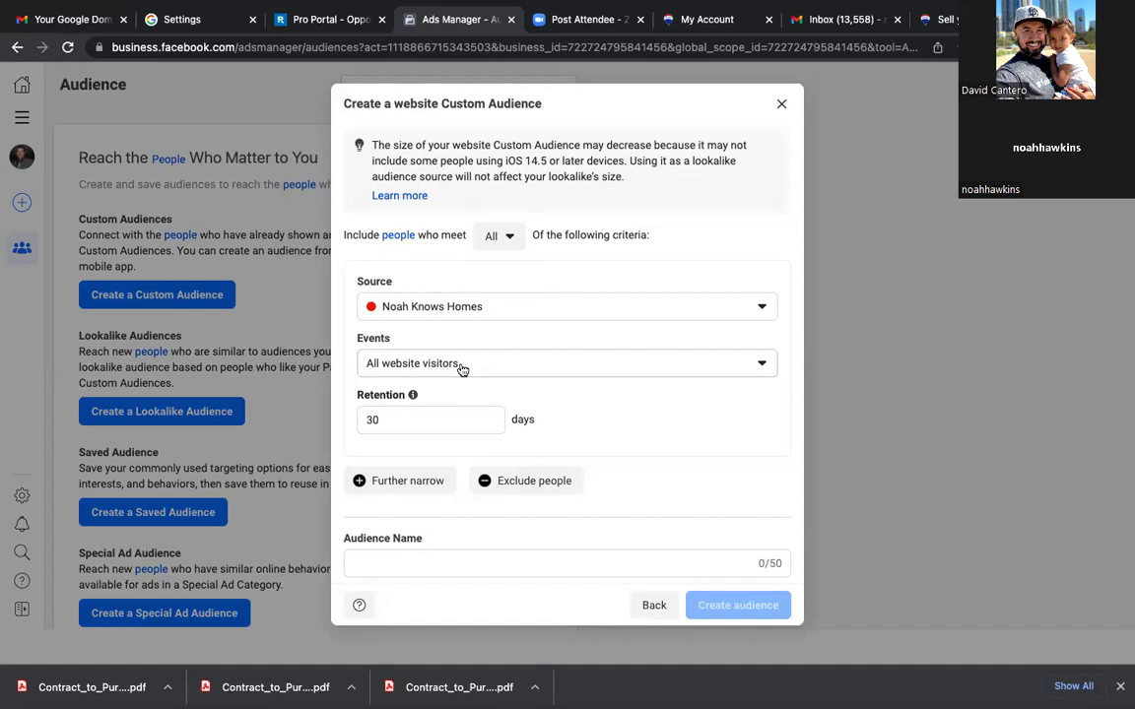
scroll(462, 369, "down", 2)
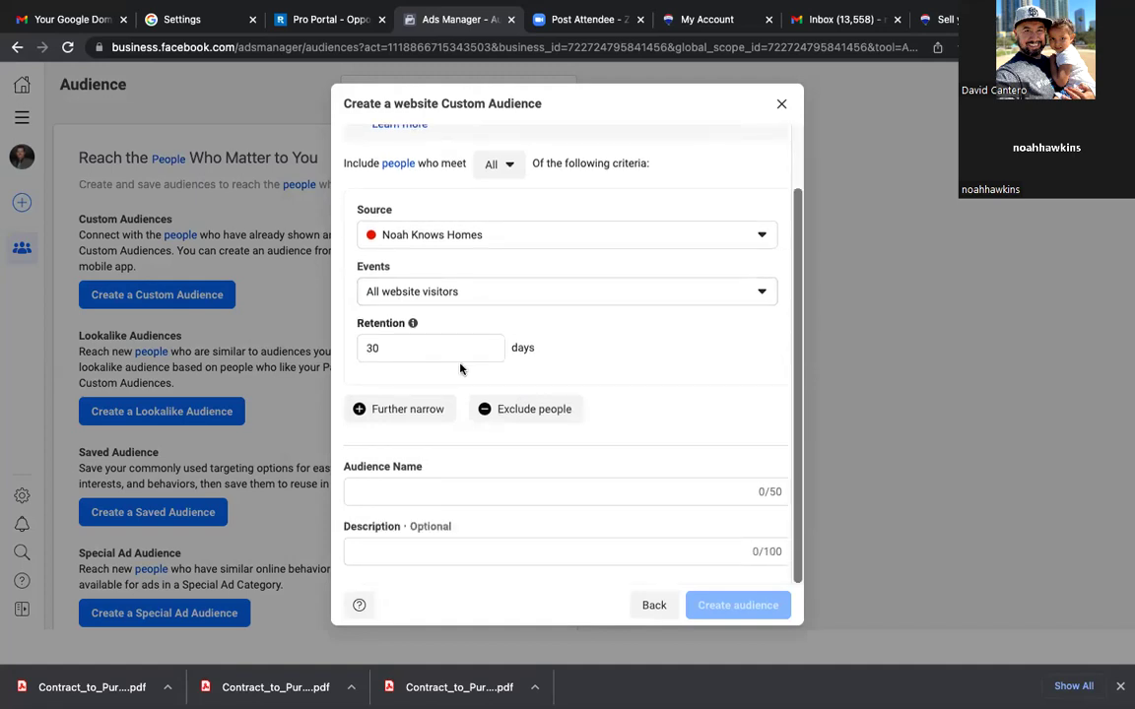
left_click(473, 287)
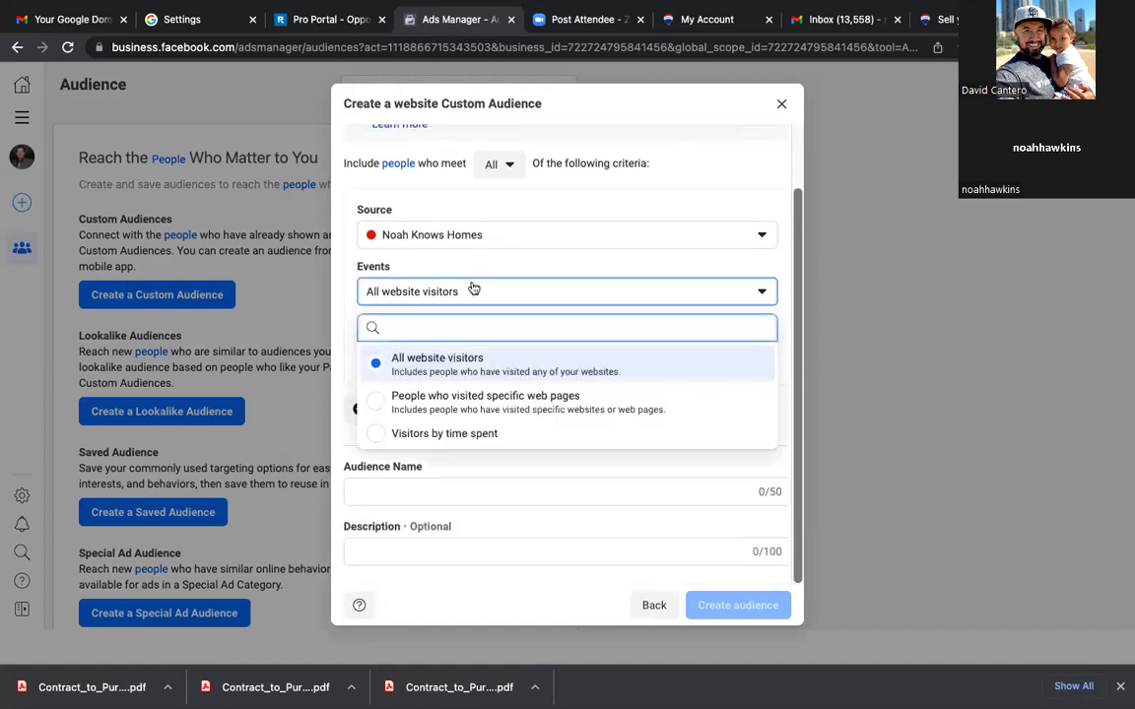
left_click(442, 404)
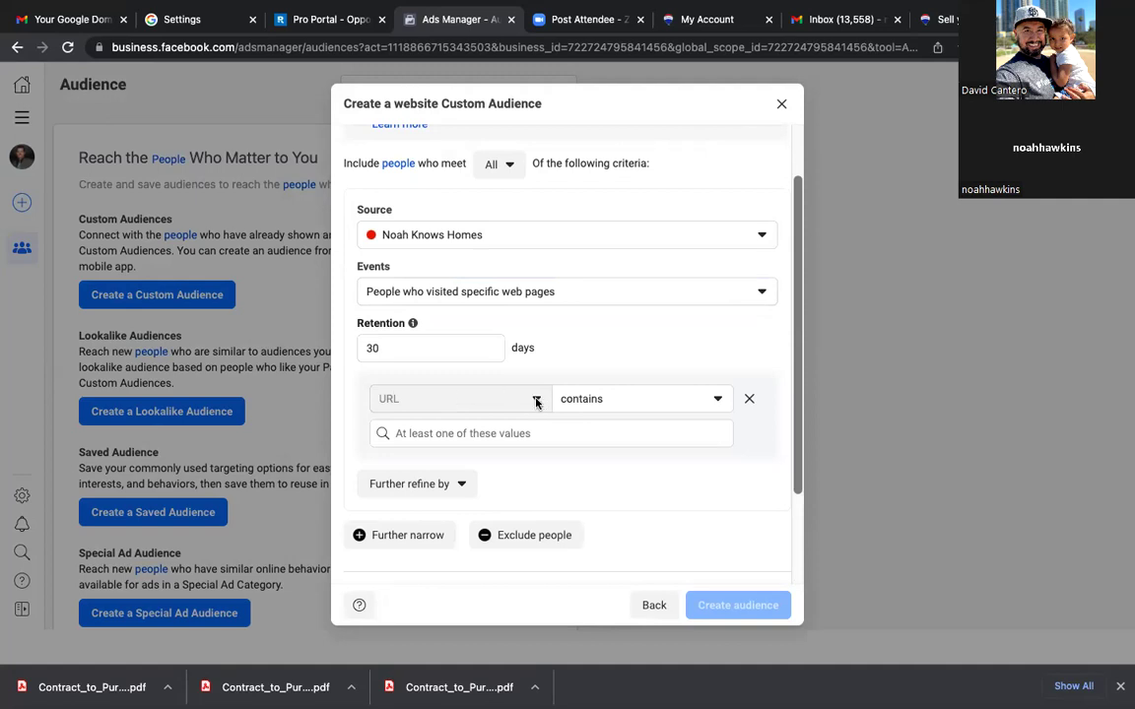
left_click(593, 406)
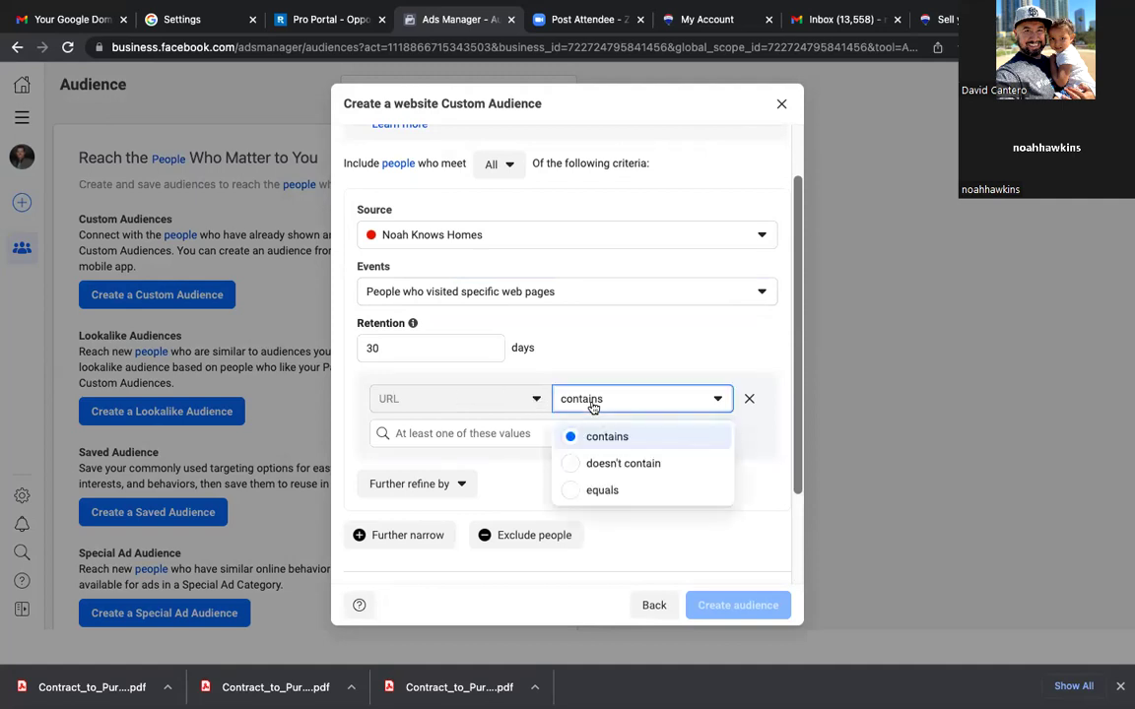
left_click(593, 396)
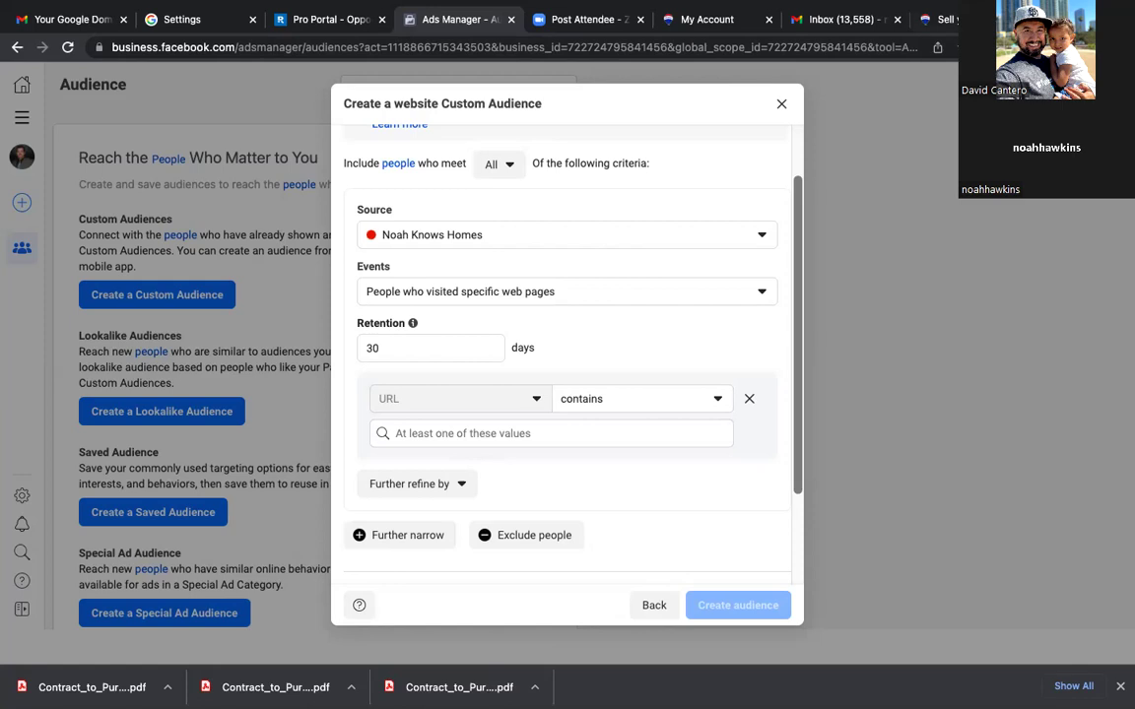
key("ctrl+t")
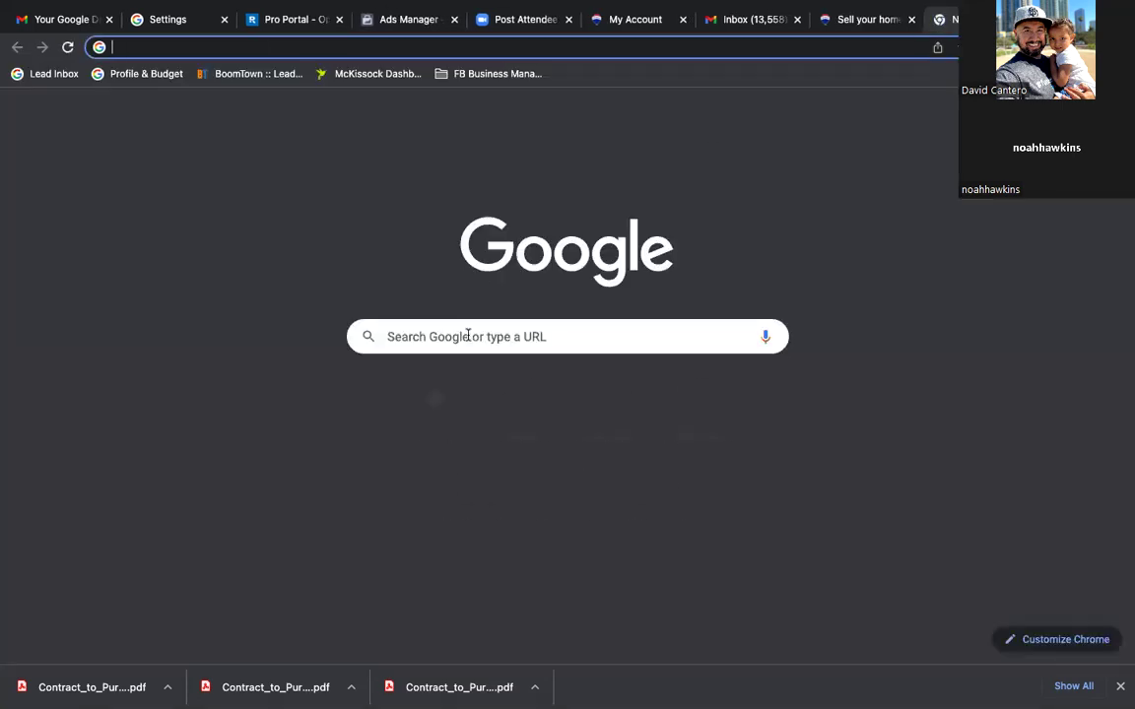
left_click(468, 336)
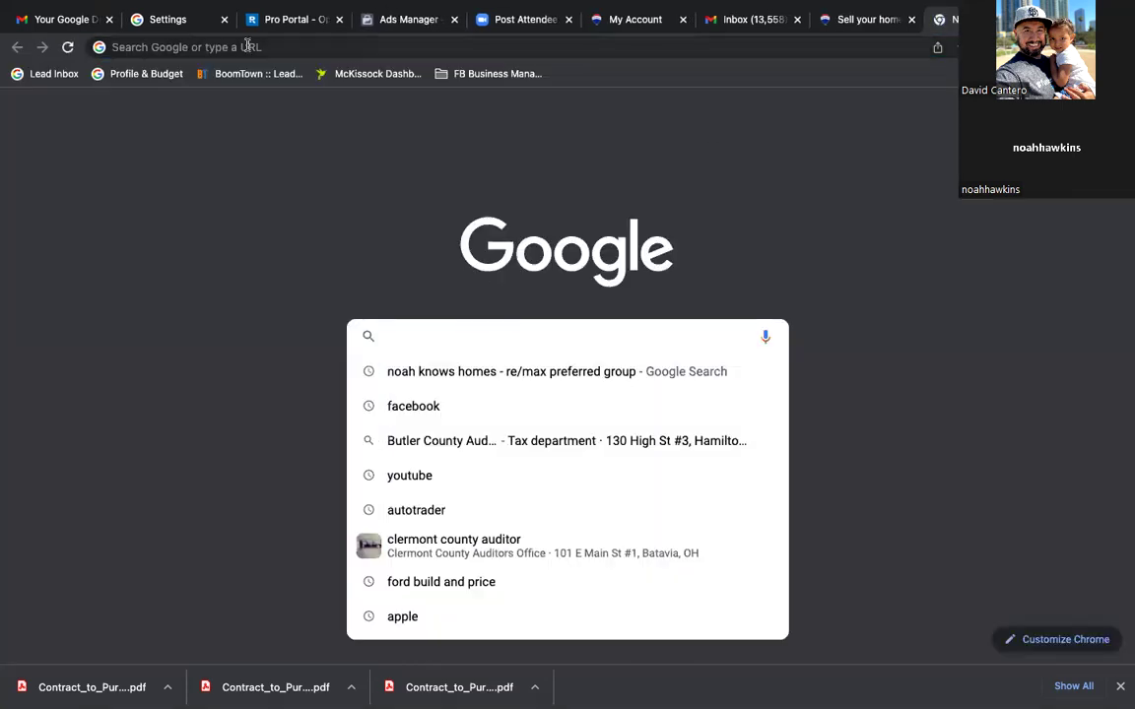
Step: Bring up yourhouseyourmoney.com in the new tab, select its full URL, and return to Ads Manager
left_click(247, 47)
type("your")
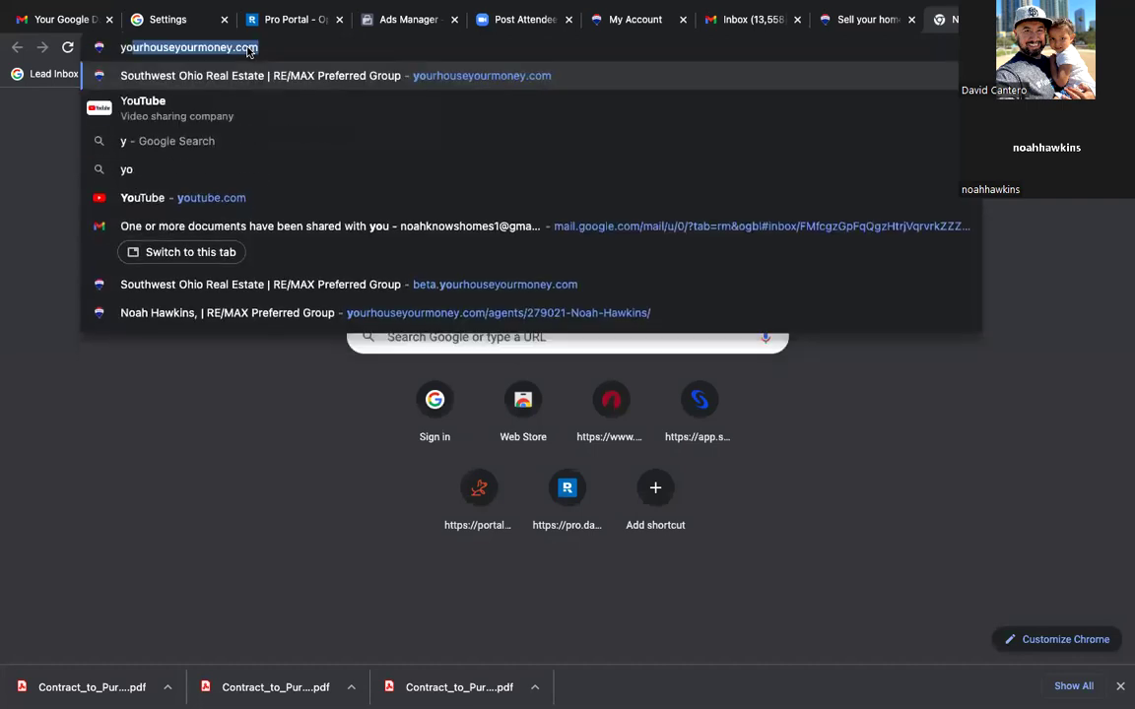
type("r")
key("Right")
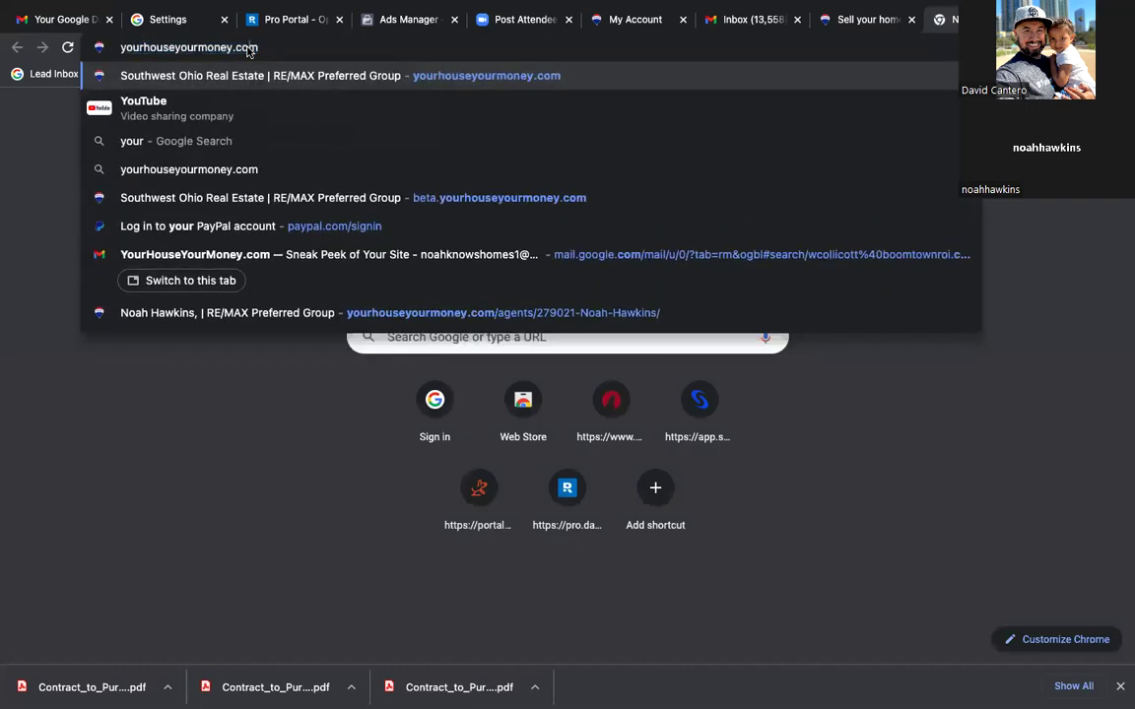
triple_click(251, 48)
key("super+c")
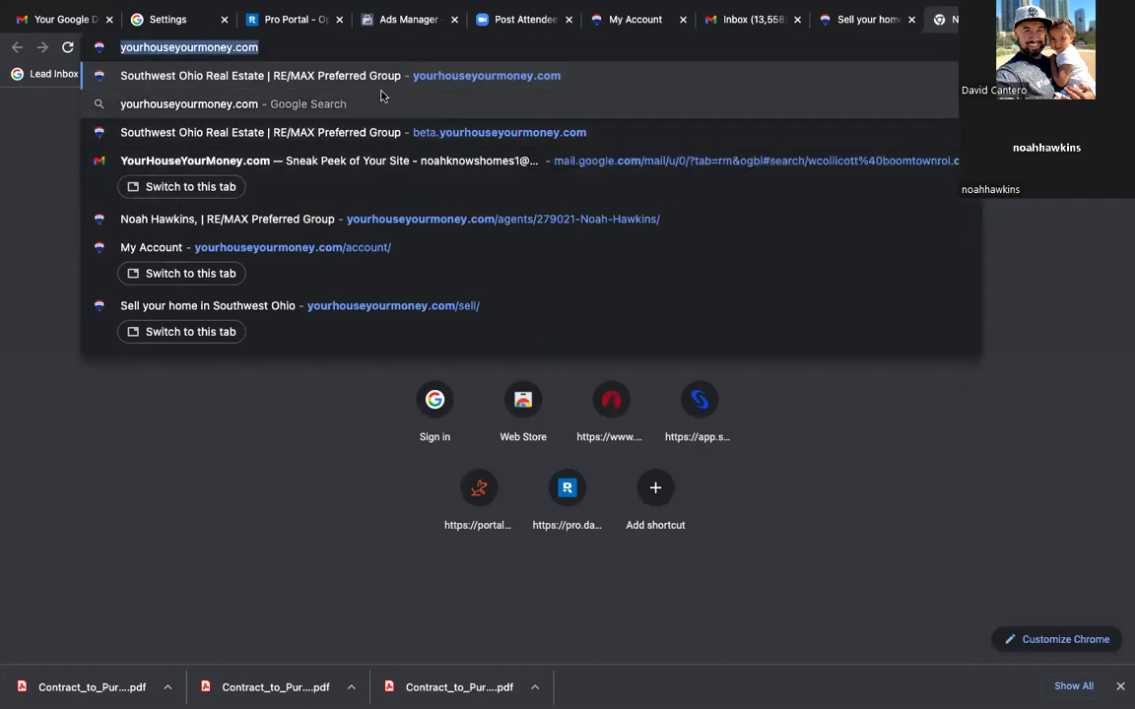
mouse_move(185, 5)
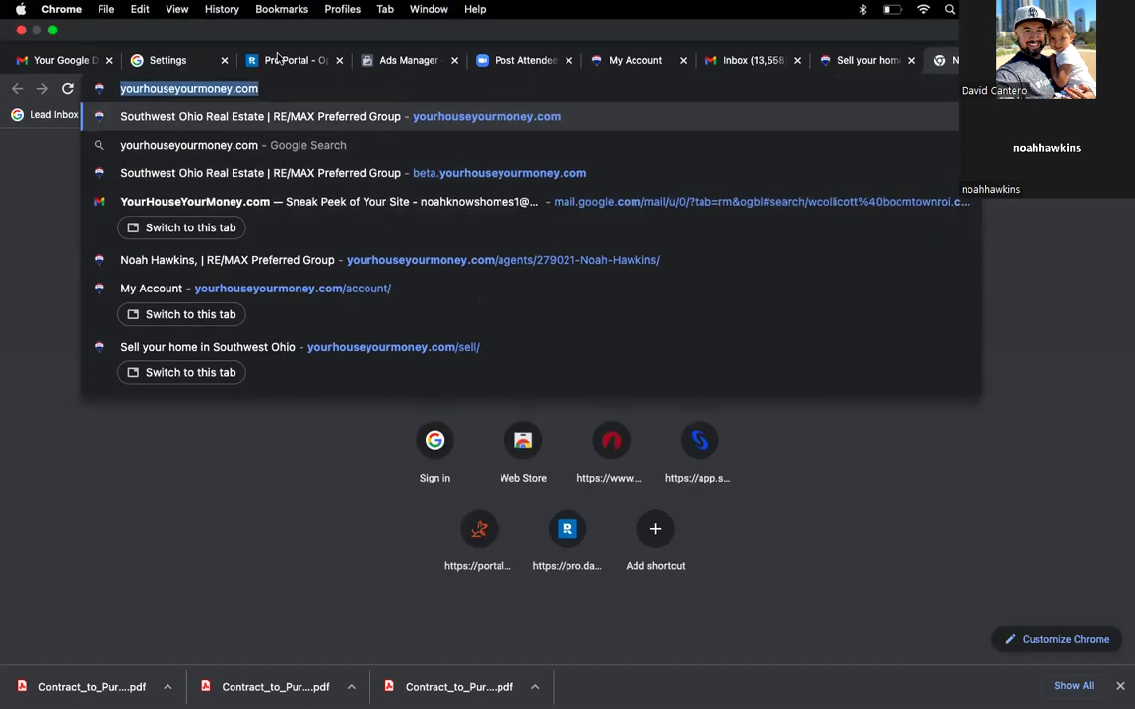
left_click(379, 65)
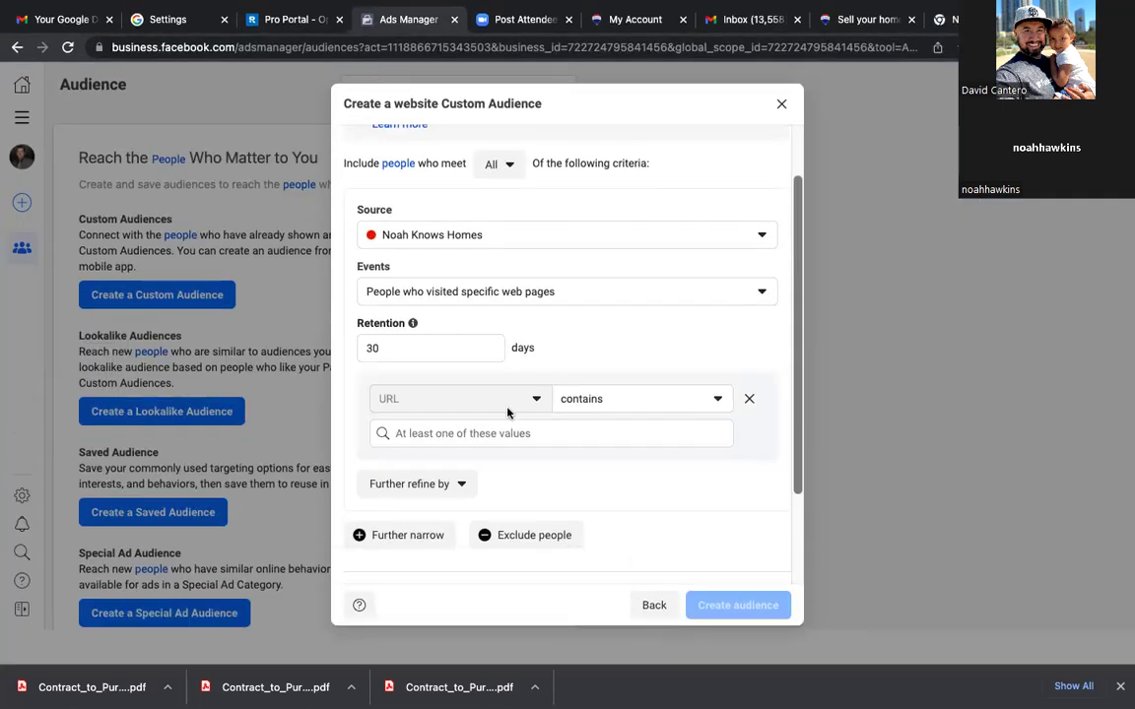
Step: Set the URL-contains rule value to yourhouseyourmoney.com/
left_click(475, 433)
key("super+v")
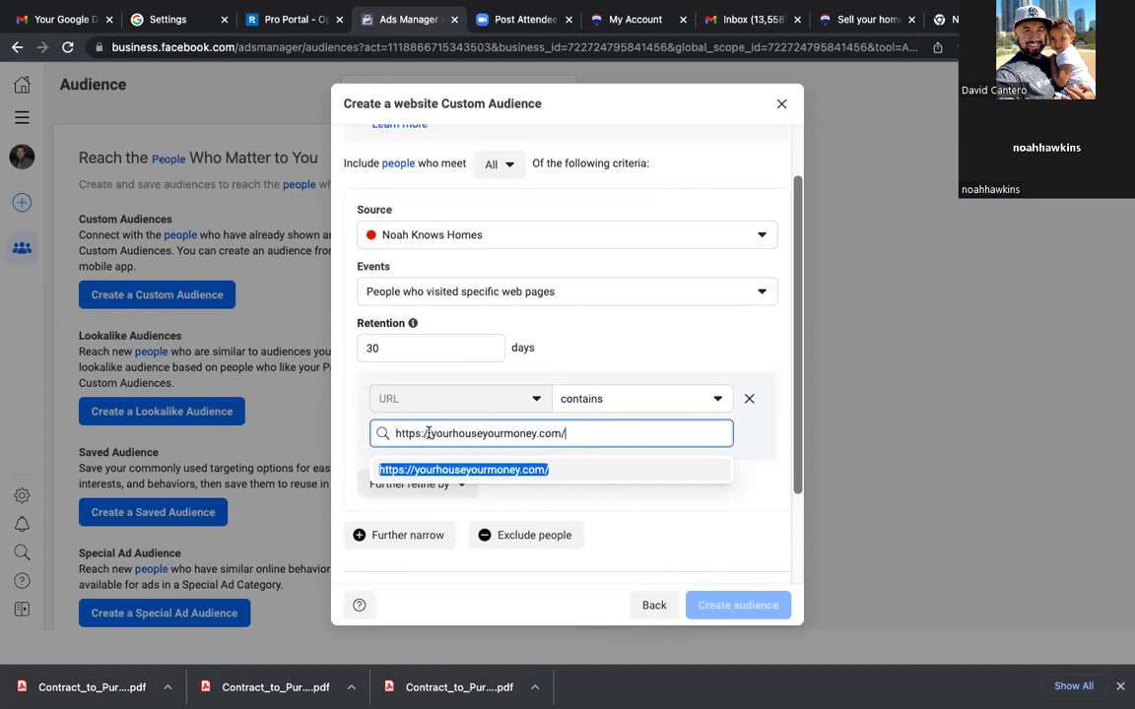
key("BackSpace")
key("BackSpace")
key("BackSpace")
key("BackSpace")
key("BackSpace")
key("BackSpace")
key("BackSpace")
key("BackSpace")
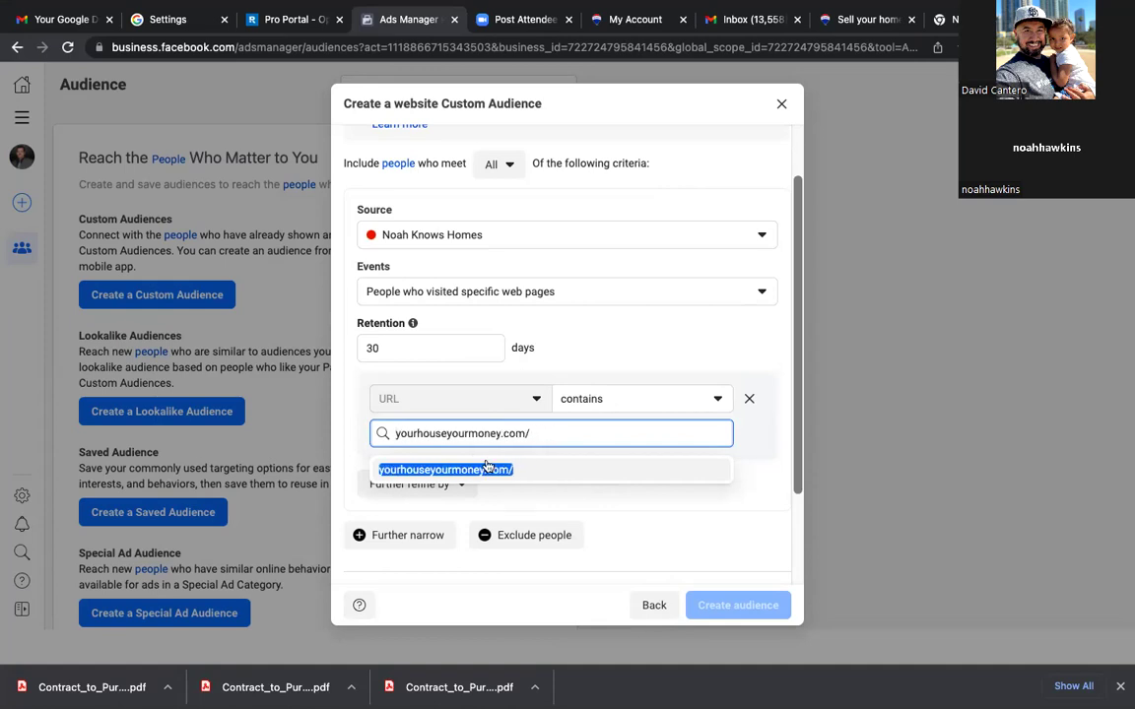
left_click(524, 463)
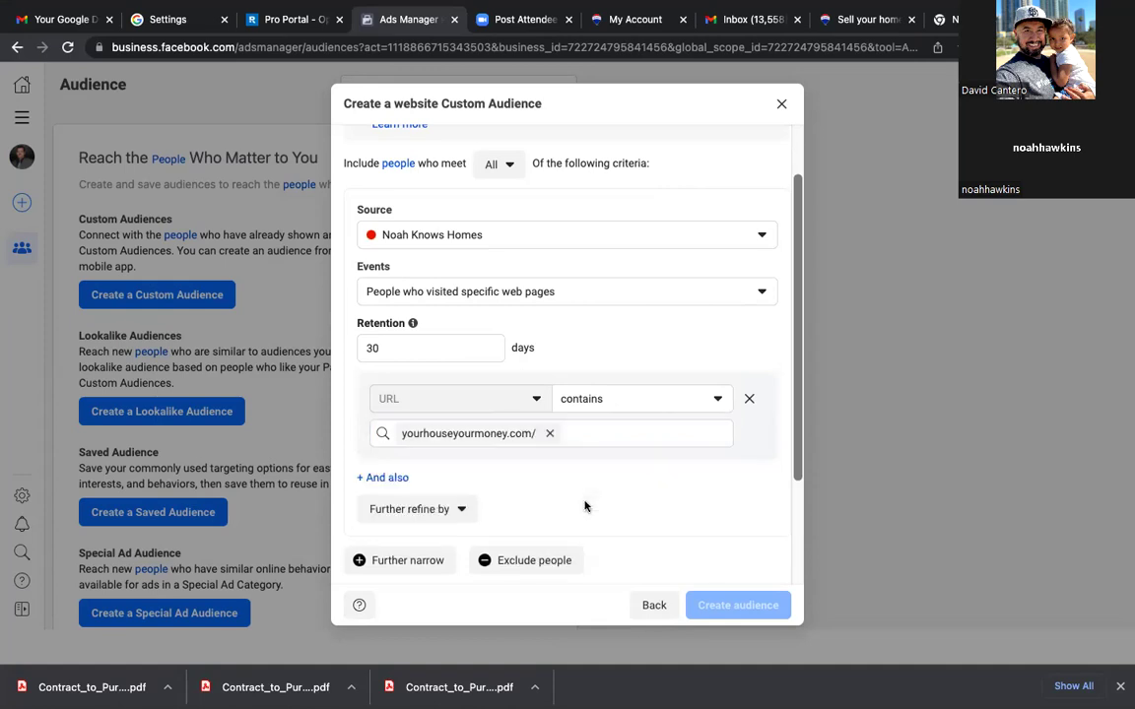
Step: Name the audience 'Website Visitors' and create it
scroll(585, 506, "down", 3)
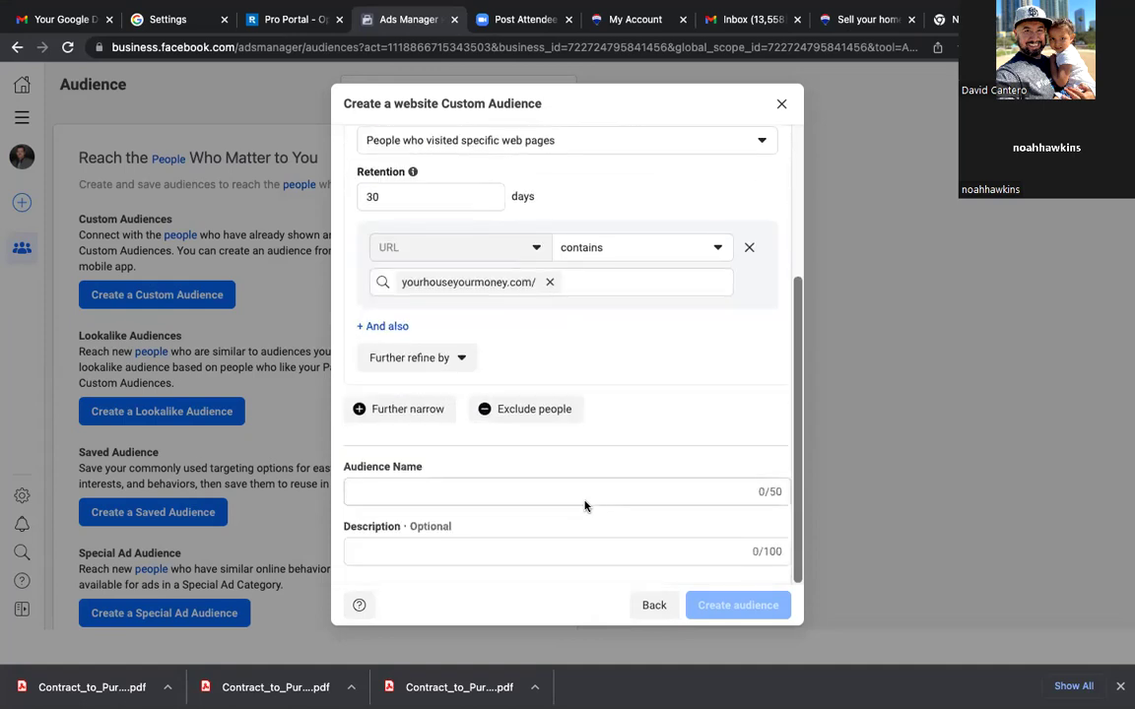
left_click(478, 488)
type("Website ")
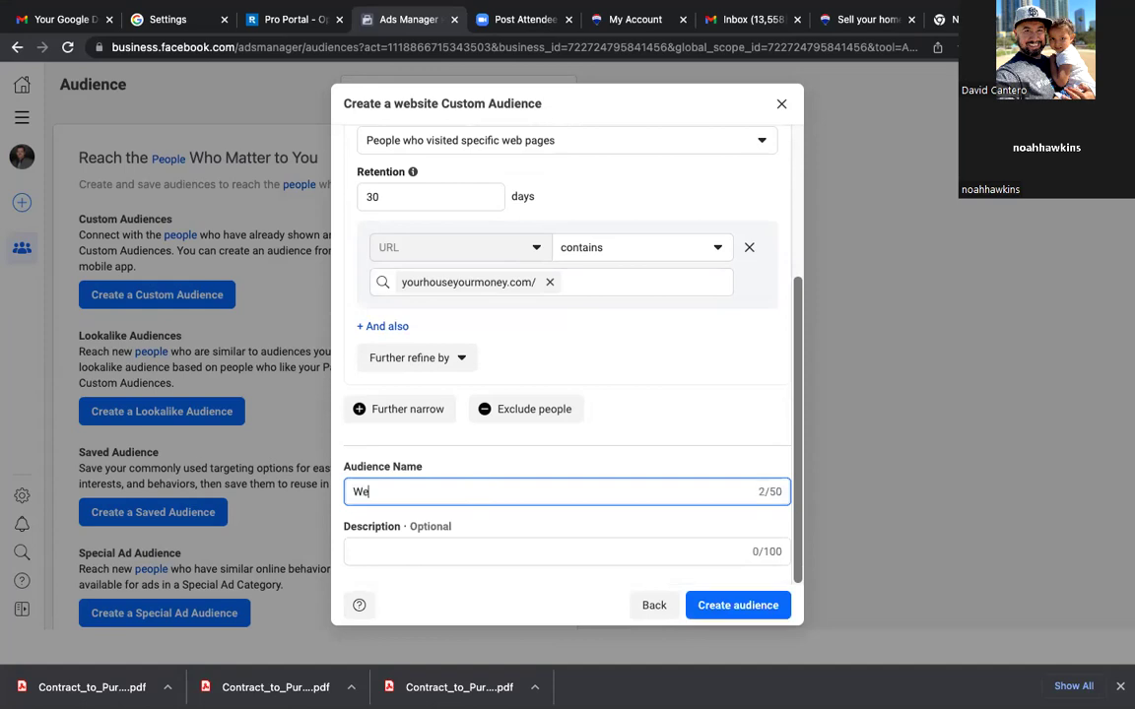
type("Visitors")
left_click(727, 605)
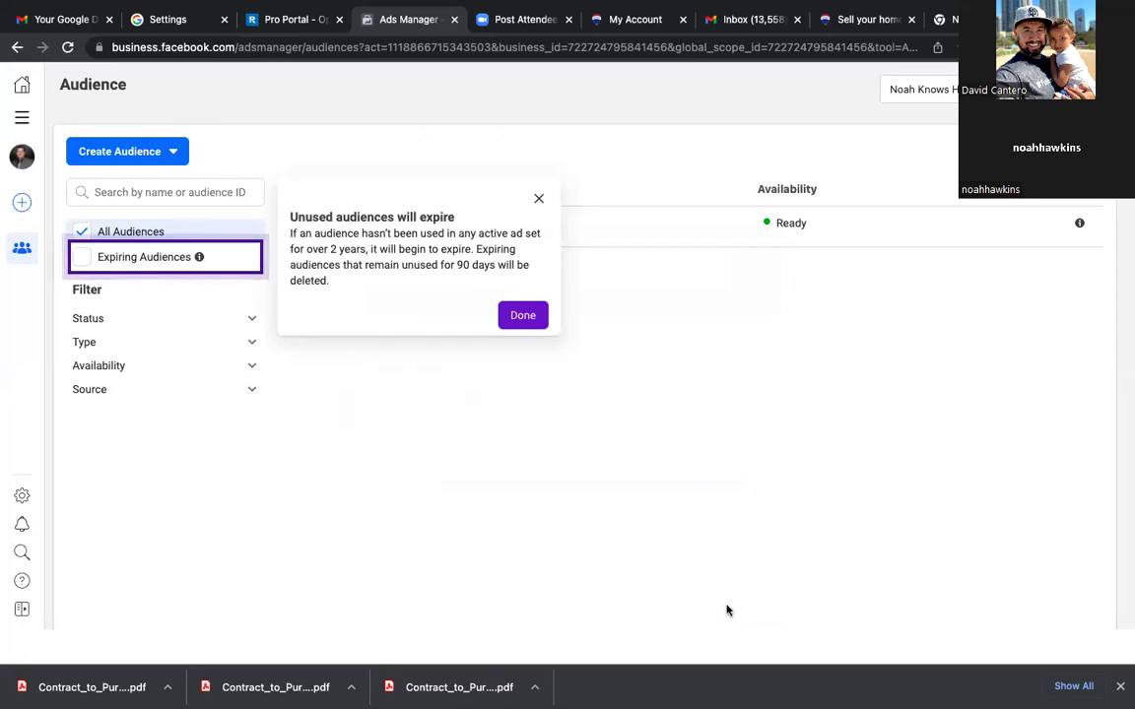
Step: Dismiss the expiring audiences tip and briefly check the Gmail inbox before returning to Ads Manager
left_click(527, 323)
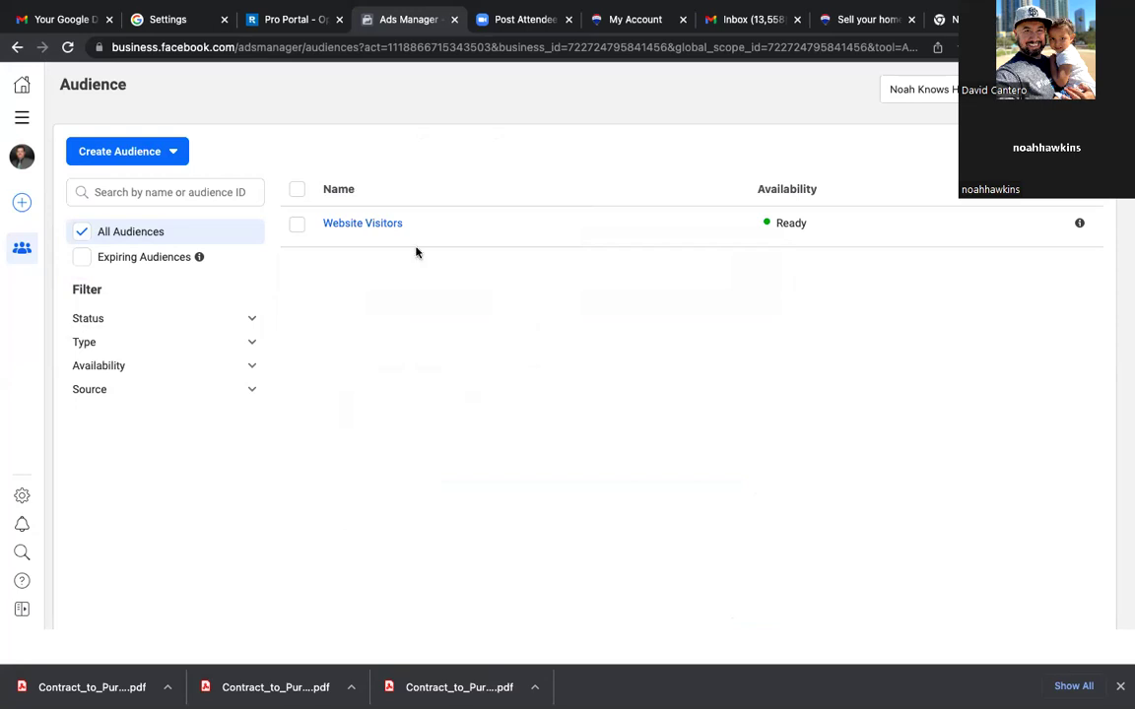
left_click(59, 22)
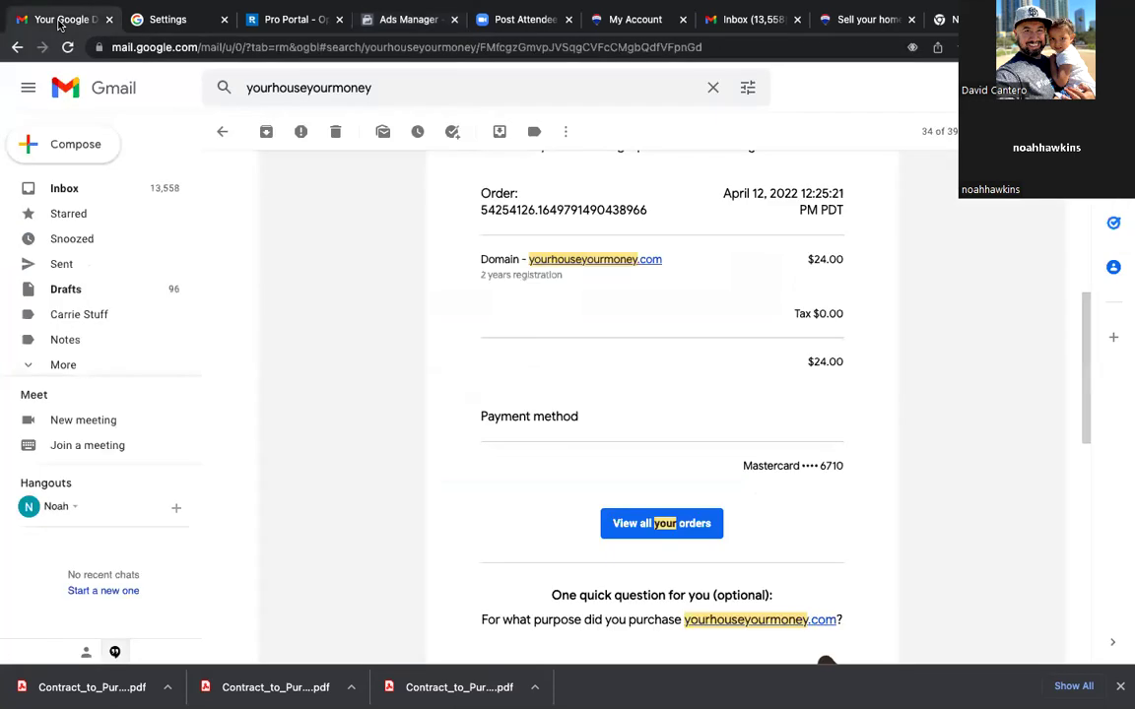
left_click(59, 191)
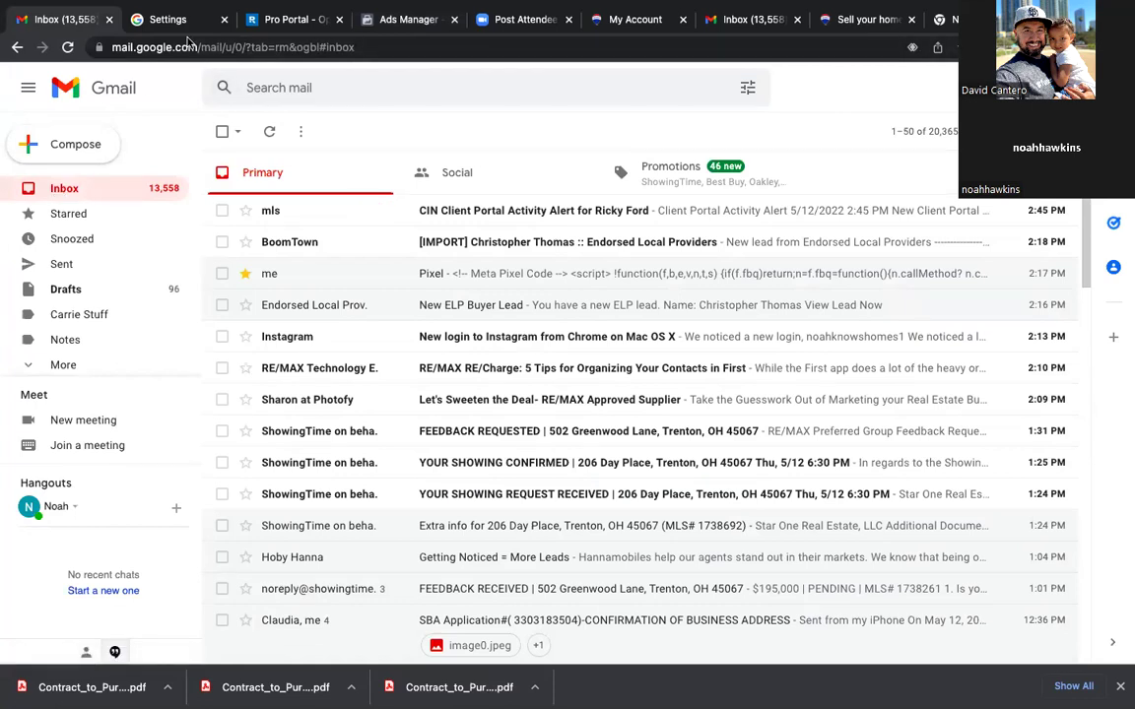
left_click(413, 30)
Step: Bookmark the Ads Manager Audiences page under the name 'Custom Audiences'
left_click(956, 48)
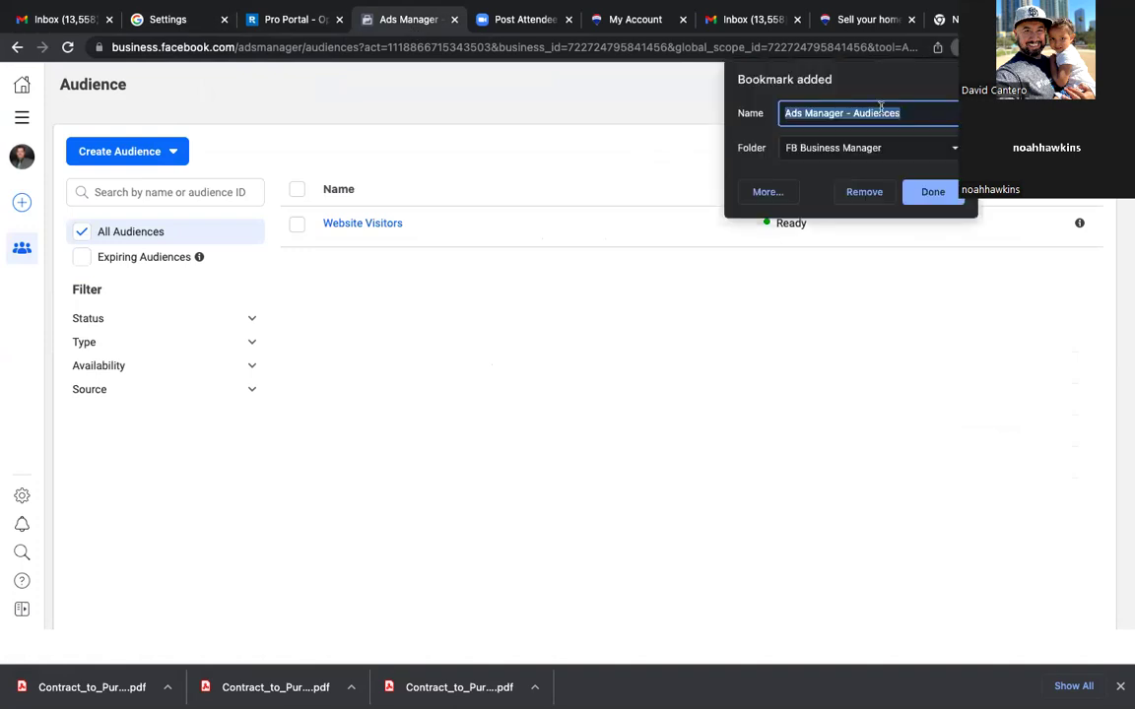
type("Custom Audienc")
key("BackSpace")
key("BackSpace")
key("BackSpace")
type("ences")
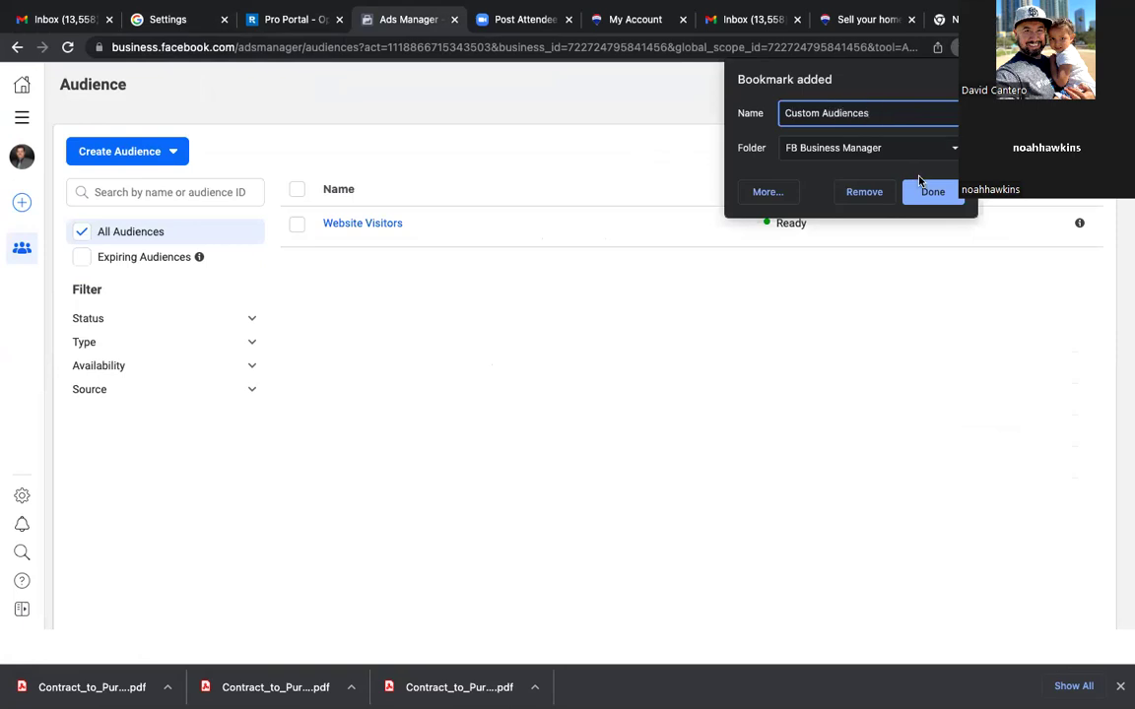
left_click(926, 190)
left_click(24, 117)
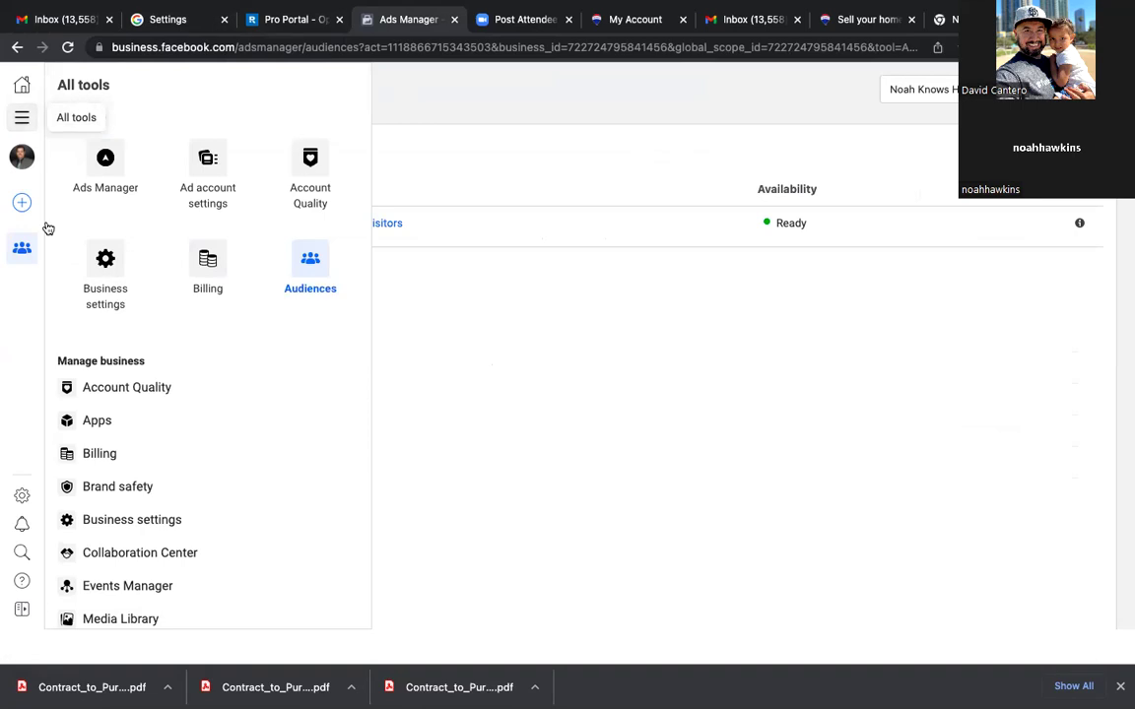
Step: Open Events Manager, dismiss the Task Center intro, and bookmark the pixel overview page as 'Pixel'
left_click(115, 587)
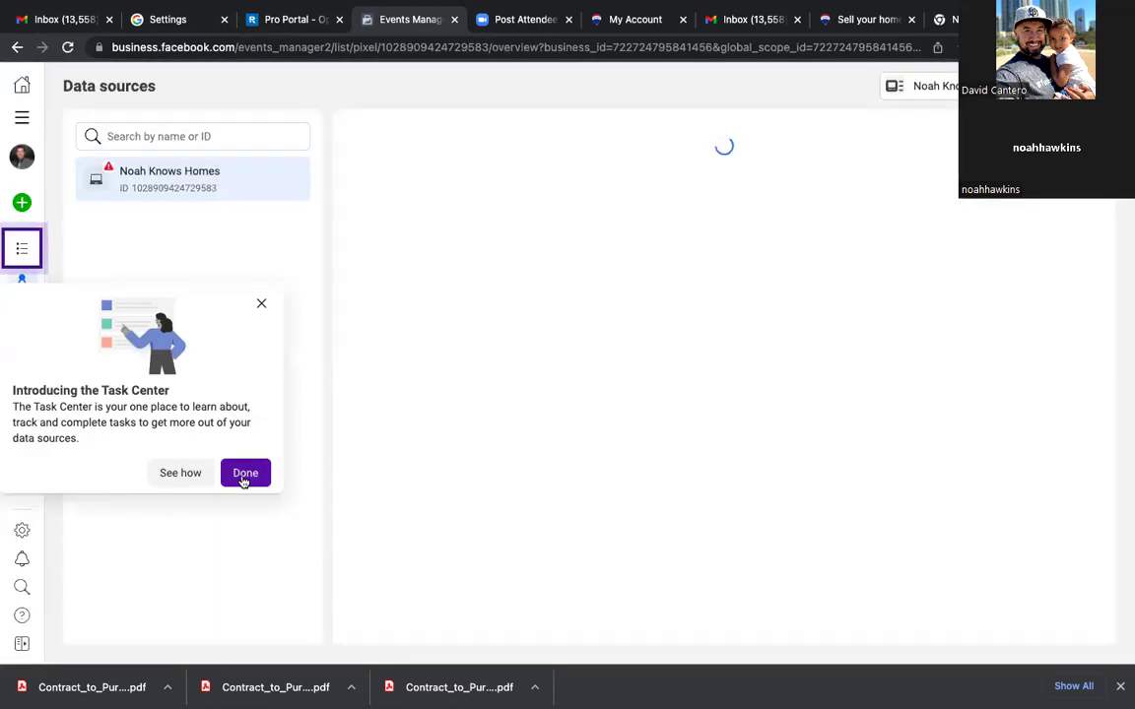
left_click(244, 475)
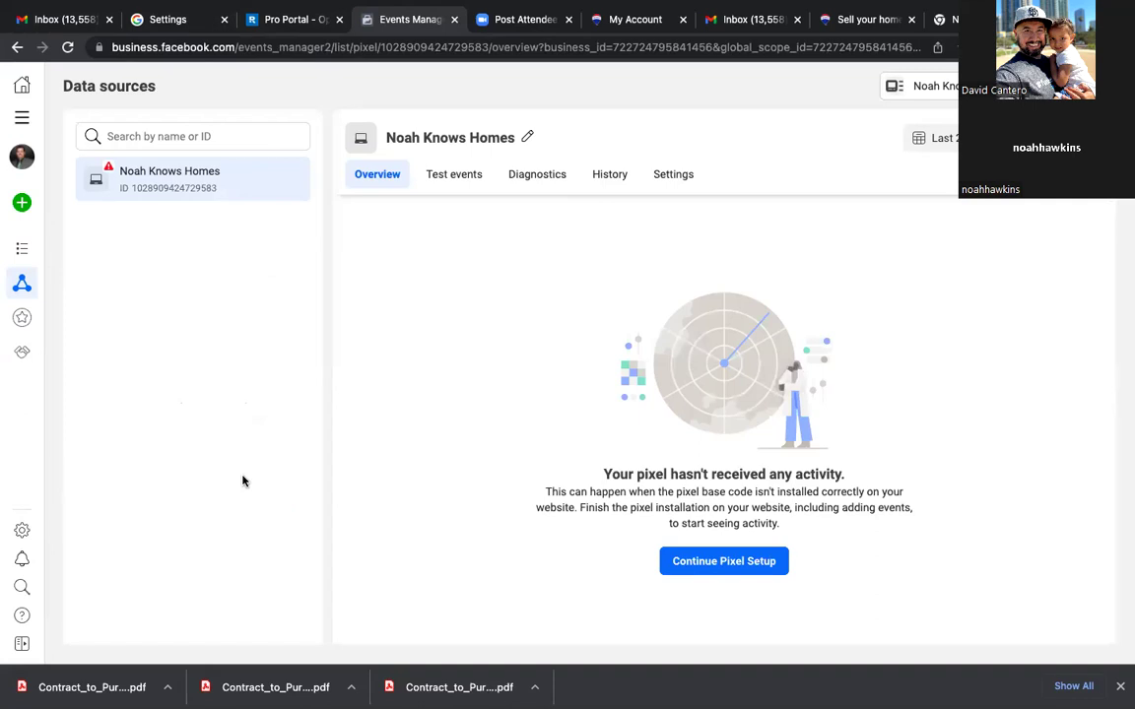
left_click(859, 46)
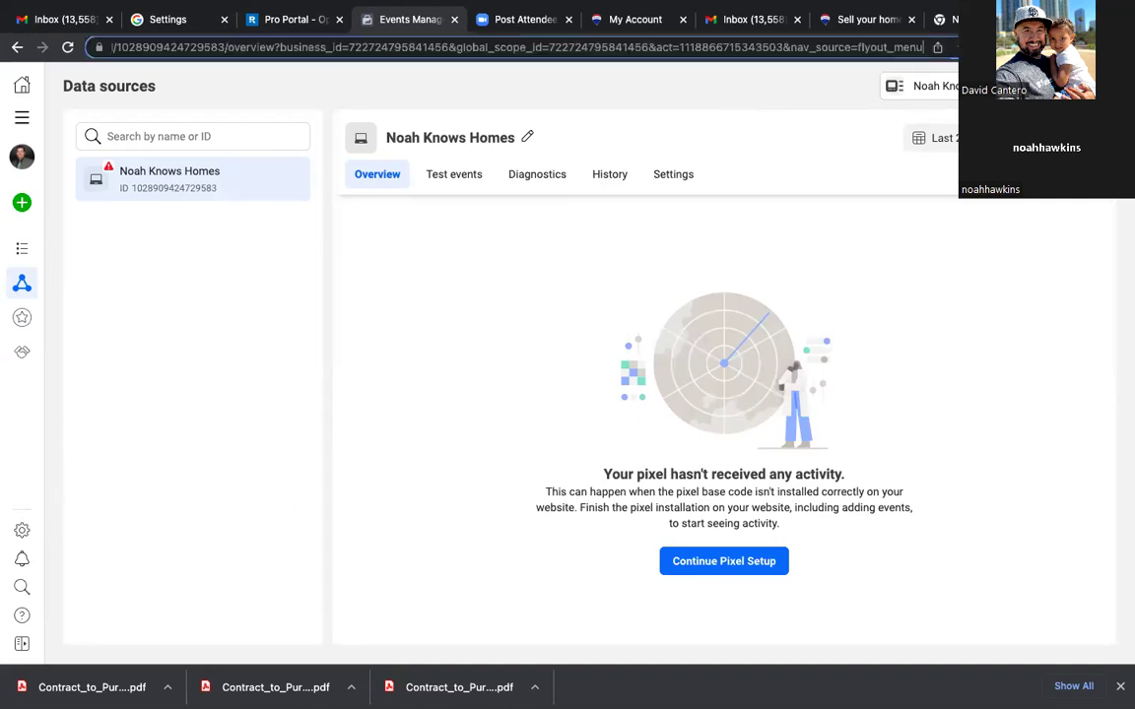
key("ctrl+d")
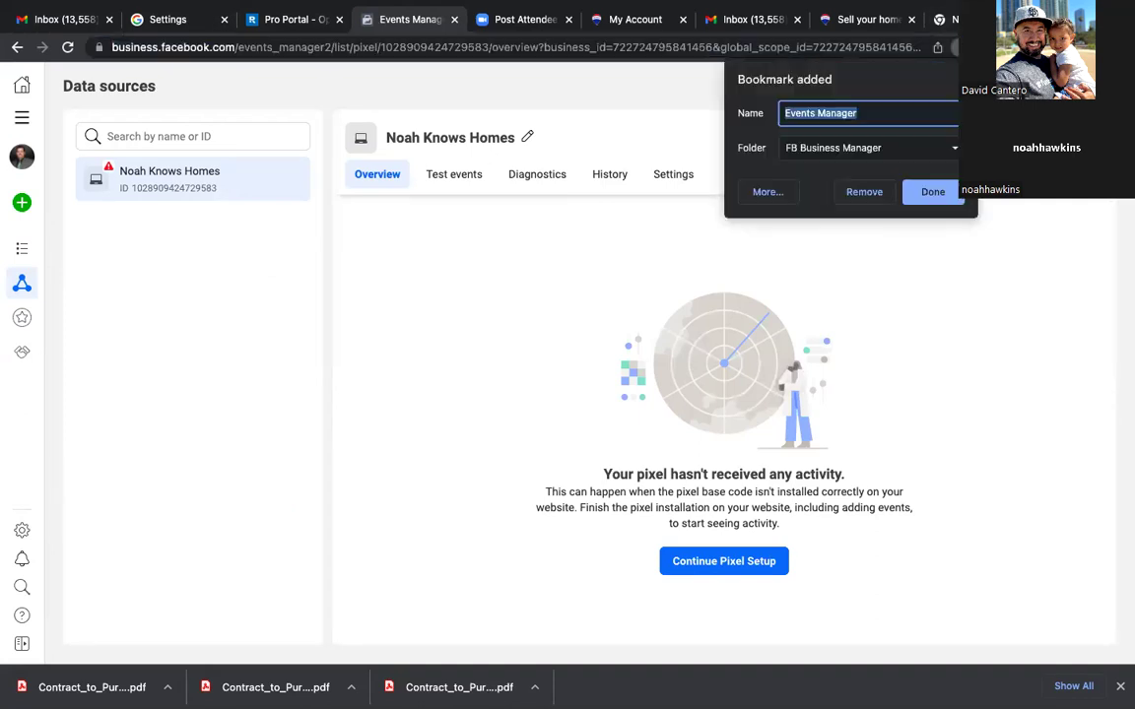
type("Pix")
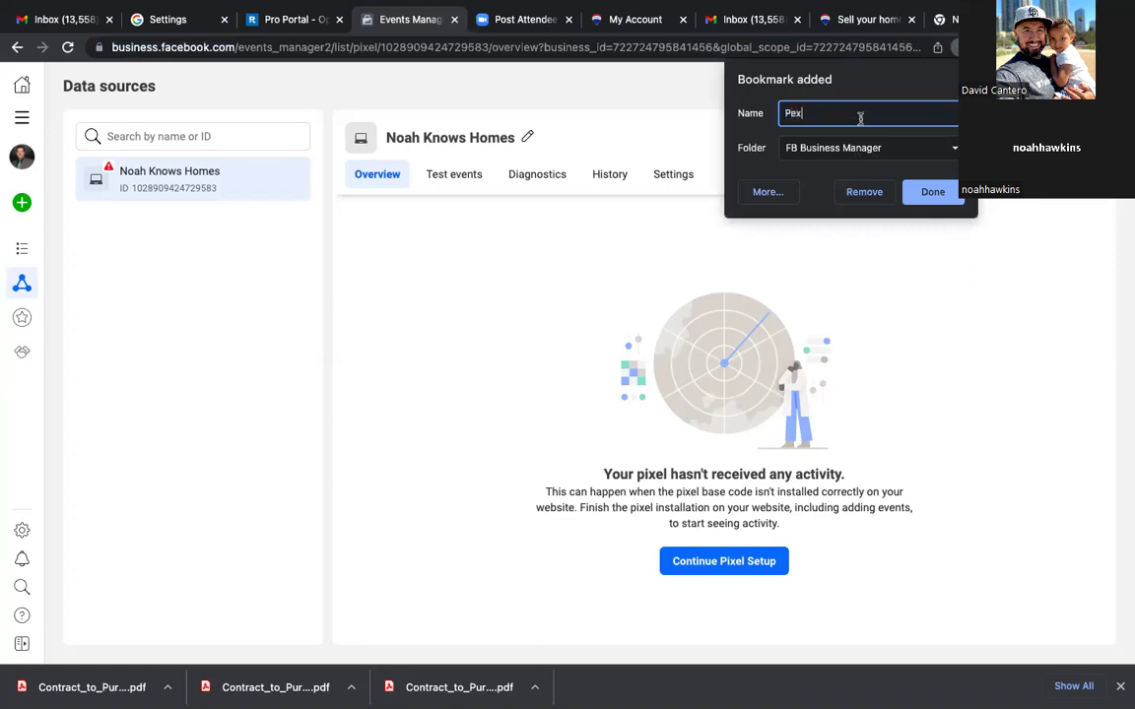
key("BackSpace")
type("xel")
left_click(936, 197)
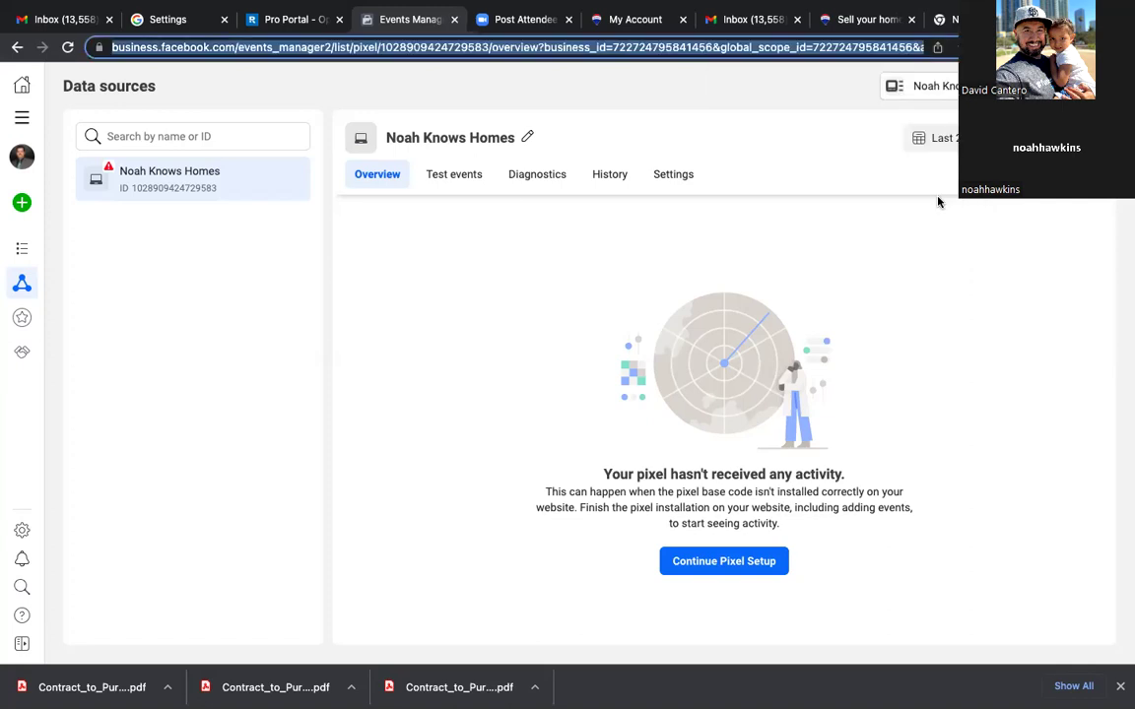
Step: Navigate through All tools and the Events Manager menu to the Custom Conversions page
left_click(21, 117)
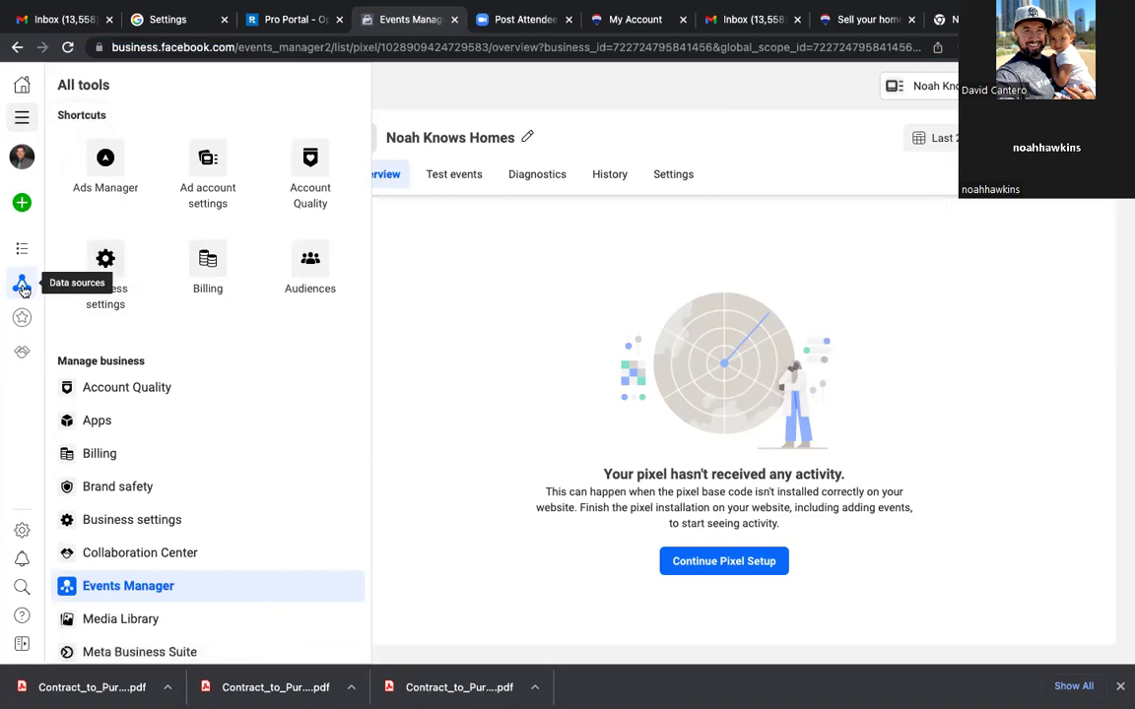
left_click(22, 286)
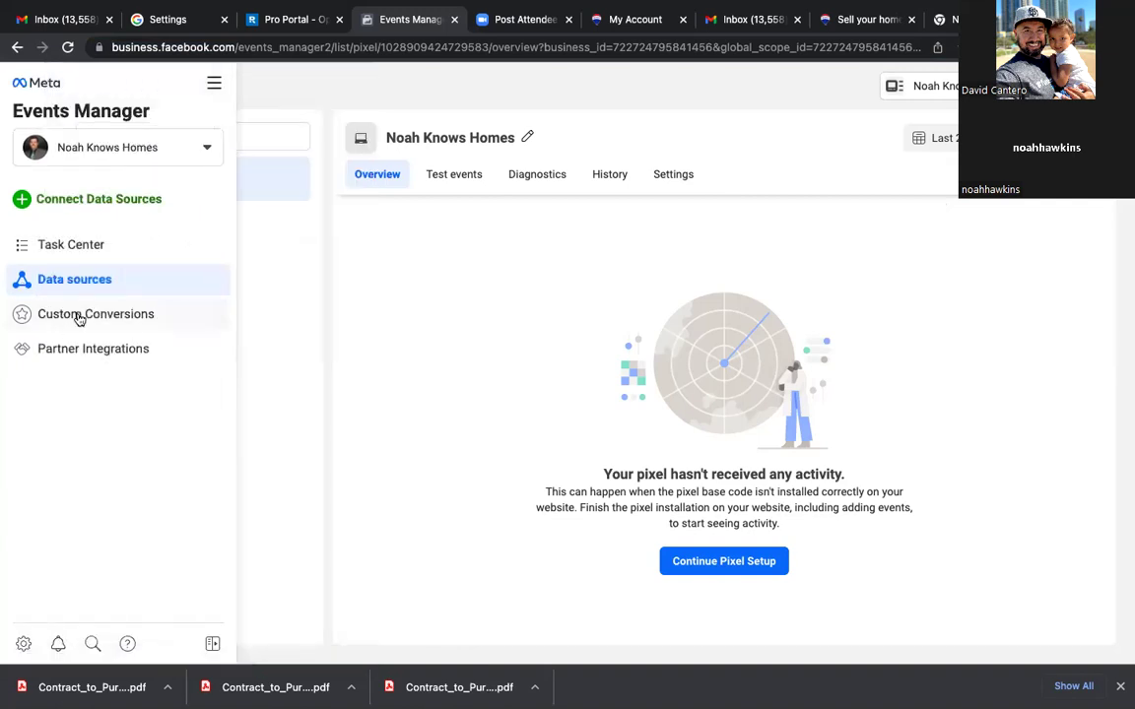
left_click(77, 316)
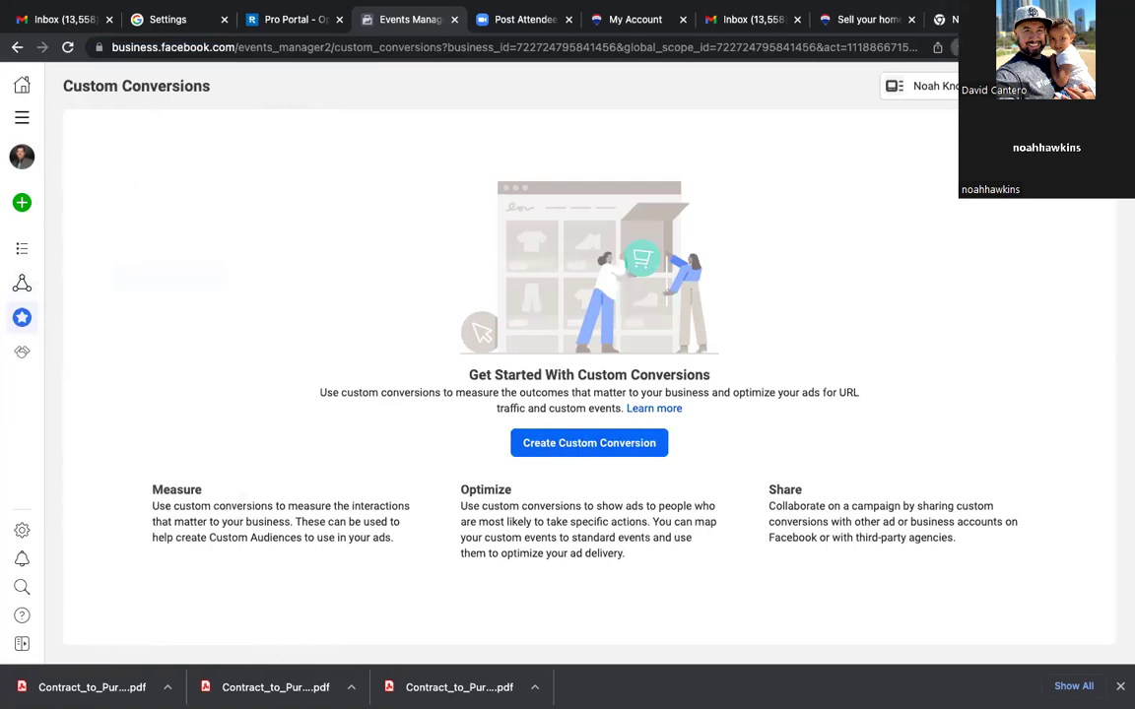
Step: Bookmark the Custom Conversions page under the name 'Custom Conversions'
key("super+d")
double_click(870, 112)
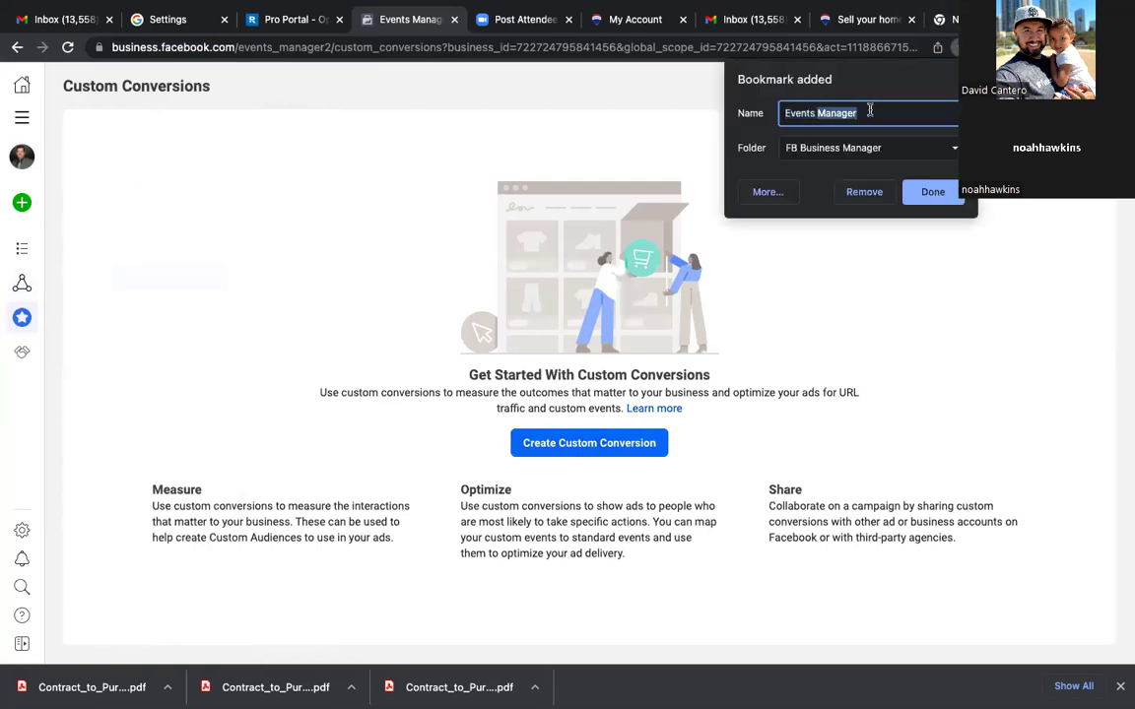
key("super+a")
type("Custom")
key("BackSpace")
key("BackSpace")
type("om ")
type("Conver")
type("sions")
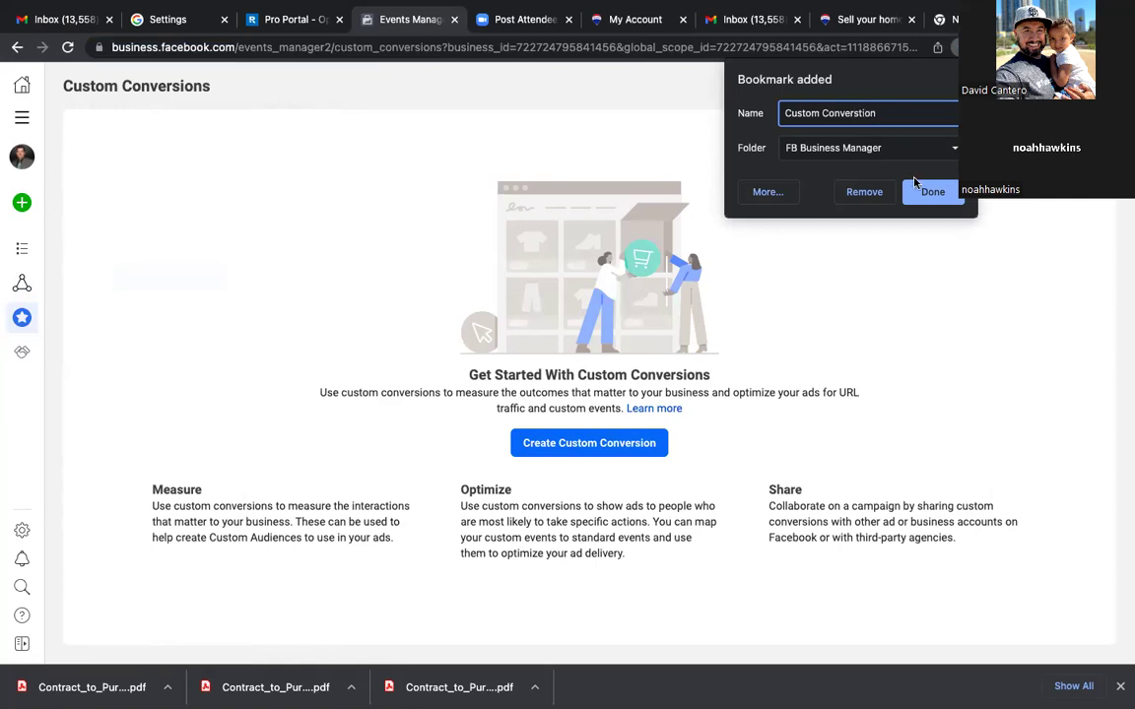
left_click(931, 191)
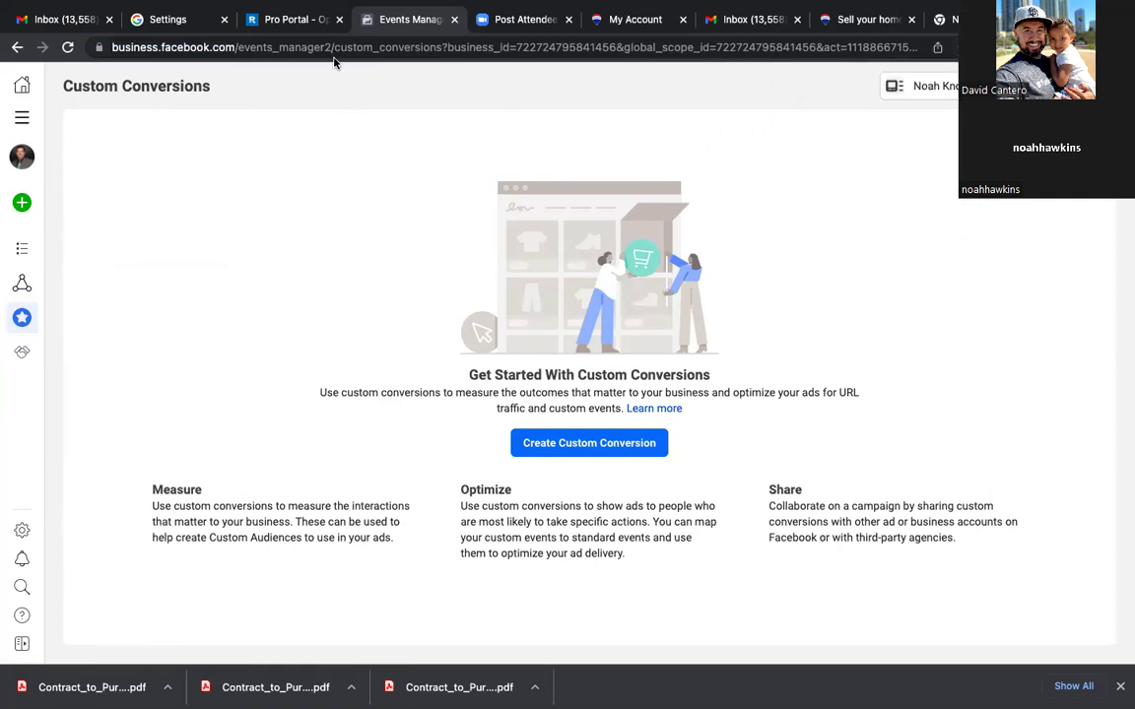
Step: Open a new blank browser tab
mouse_move(54, 3)
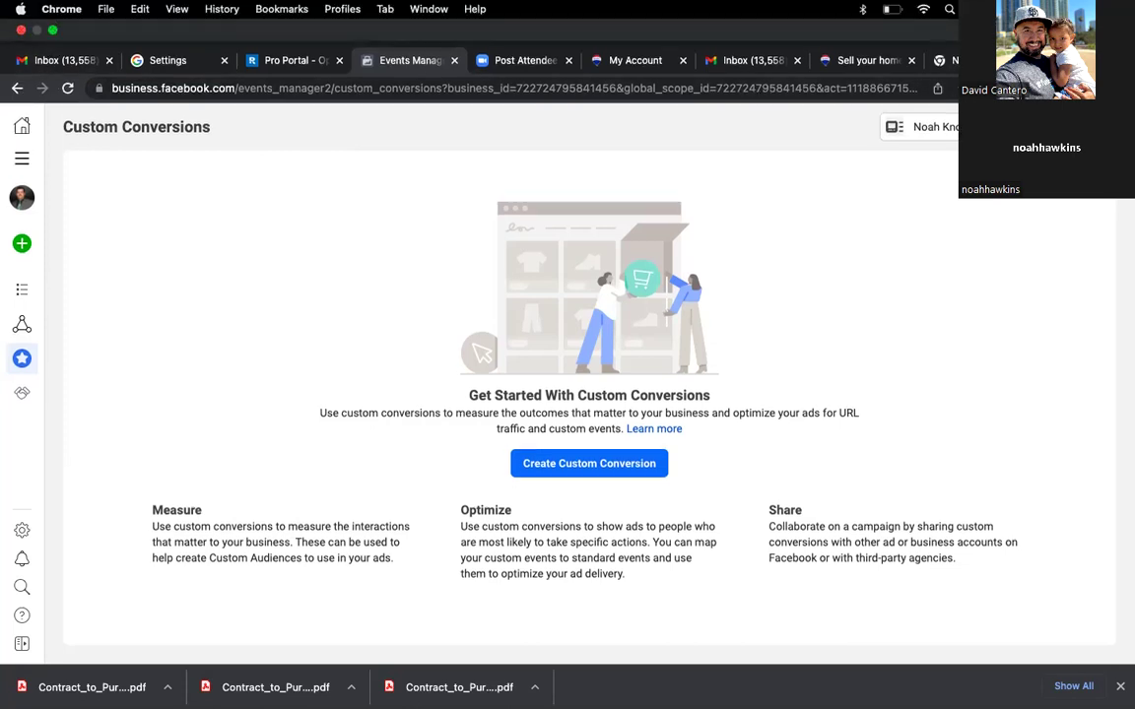
key("super+t")
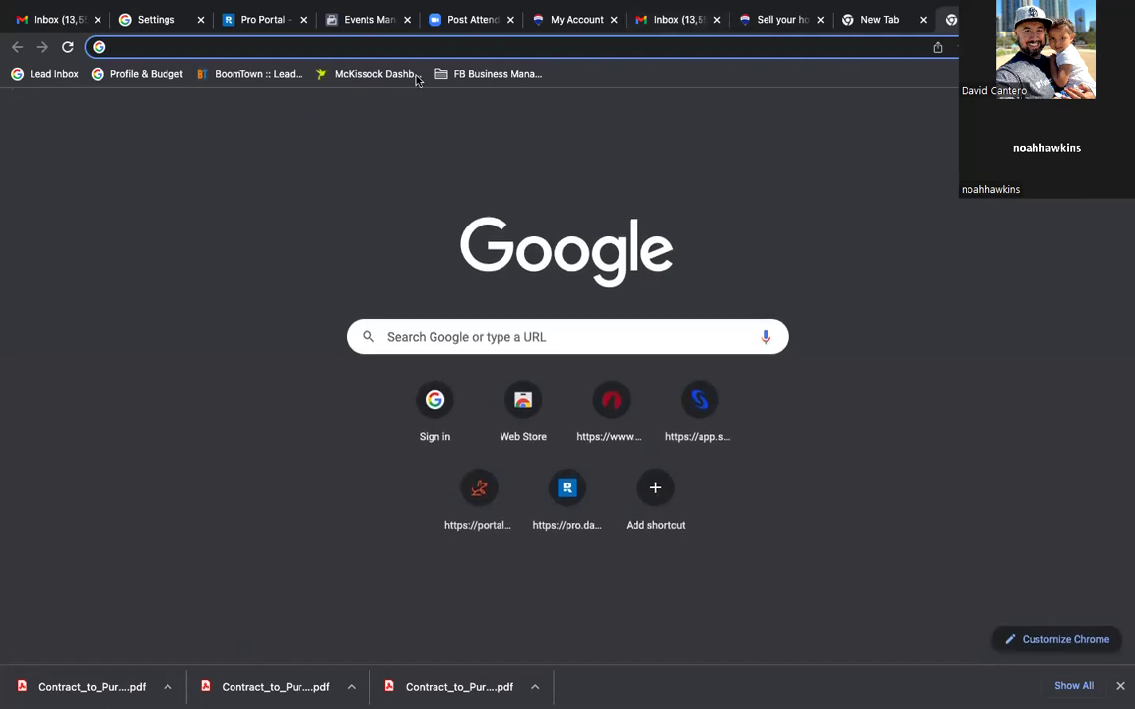
mouse_move(51, 32)
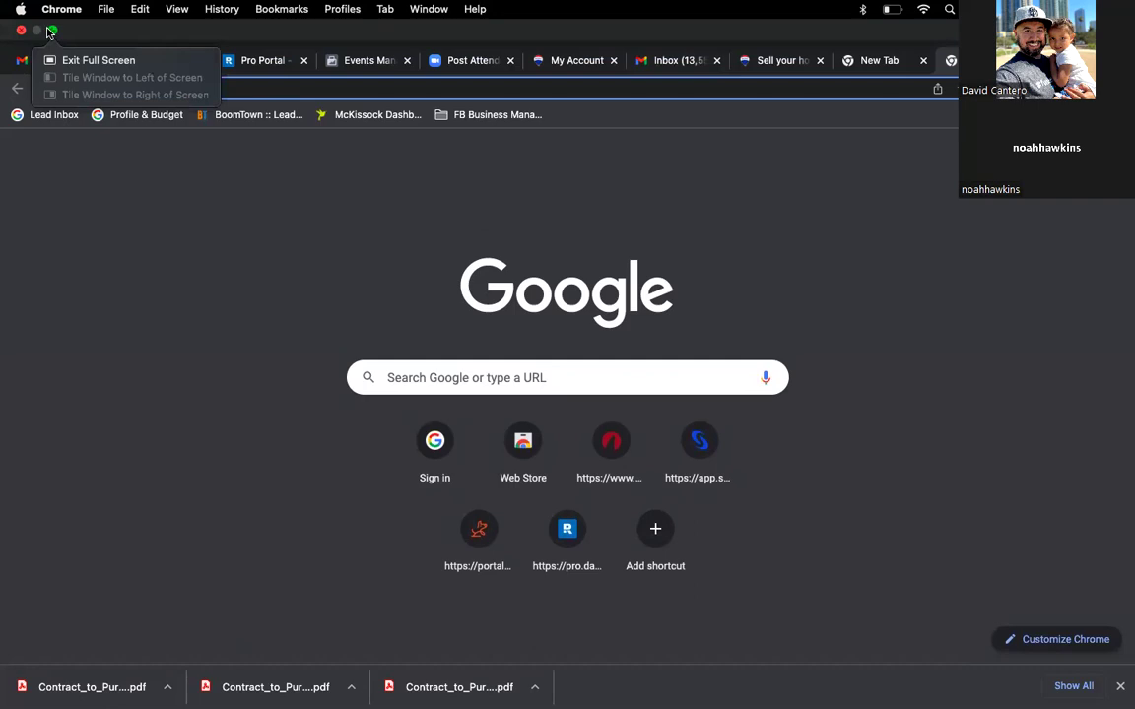
left_click(281, 10)
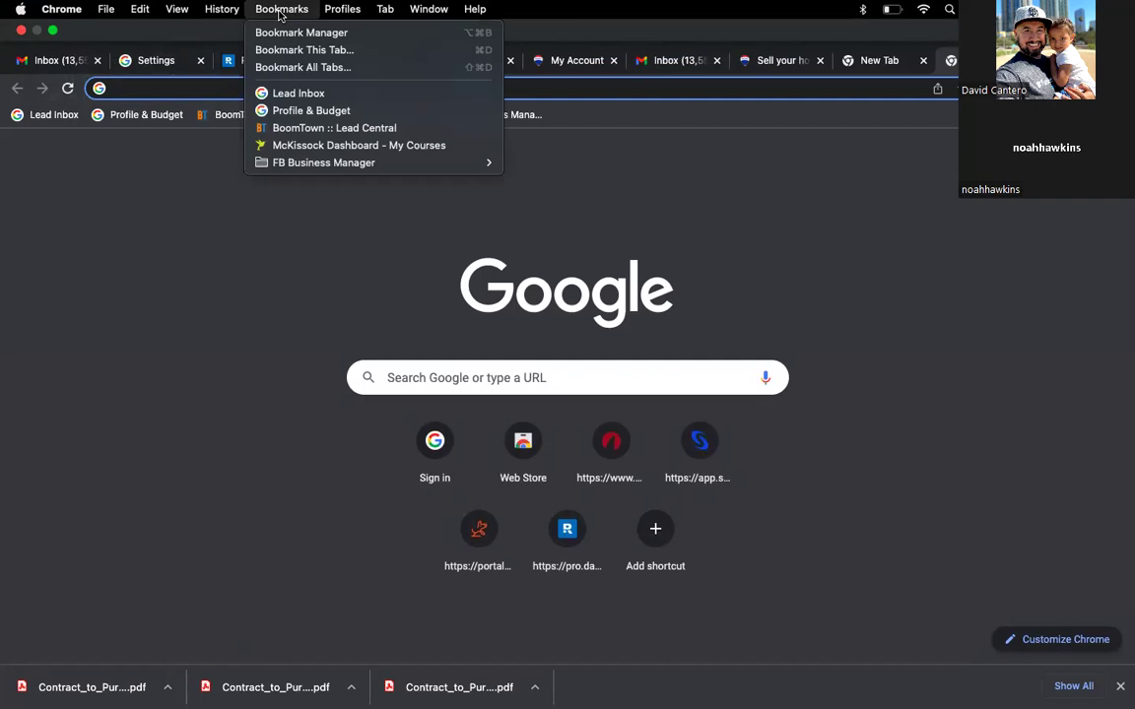
mouse_move(291, 166)
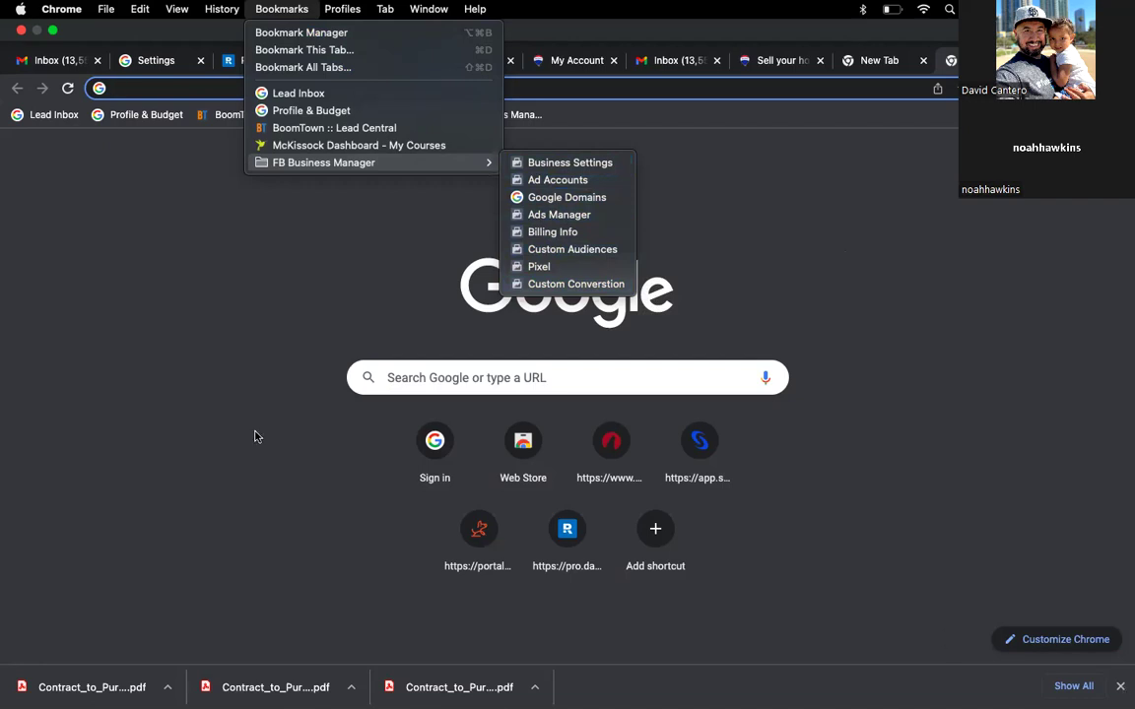
left_click(222, 415)
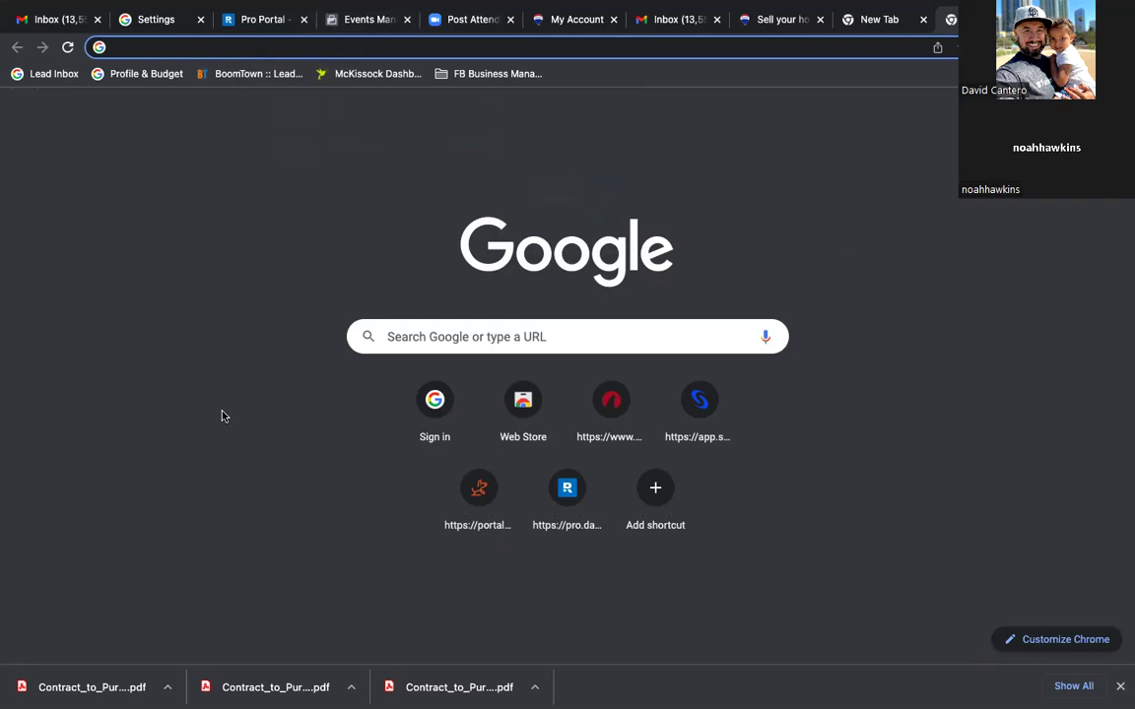
left_click(45, 77)
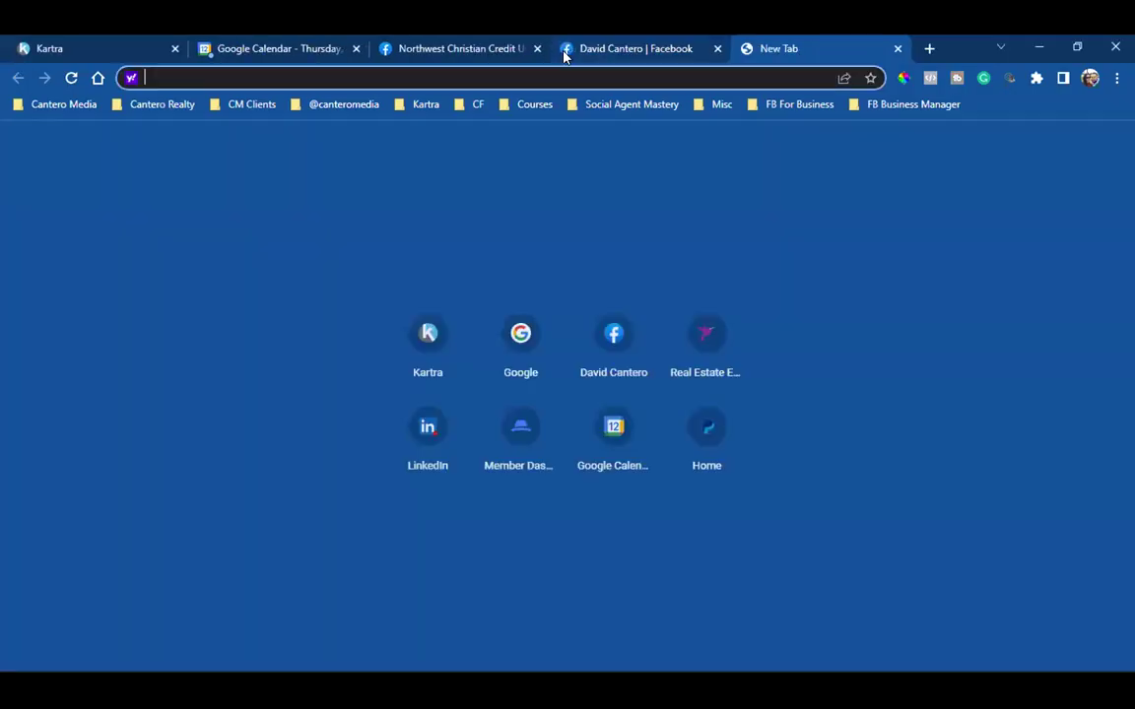
Step: Close the Northwest Christian Credit Union tab and return to the Facebook tab
left_click(537, 48)
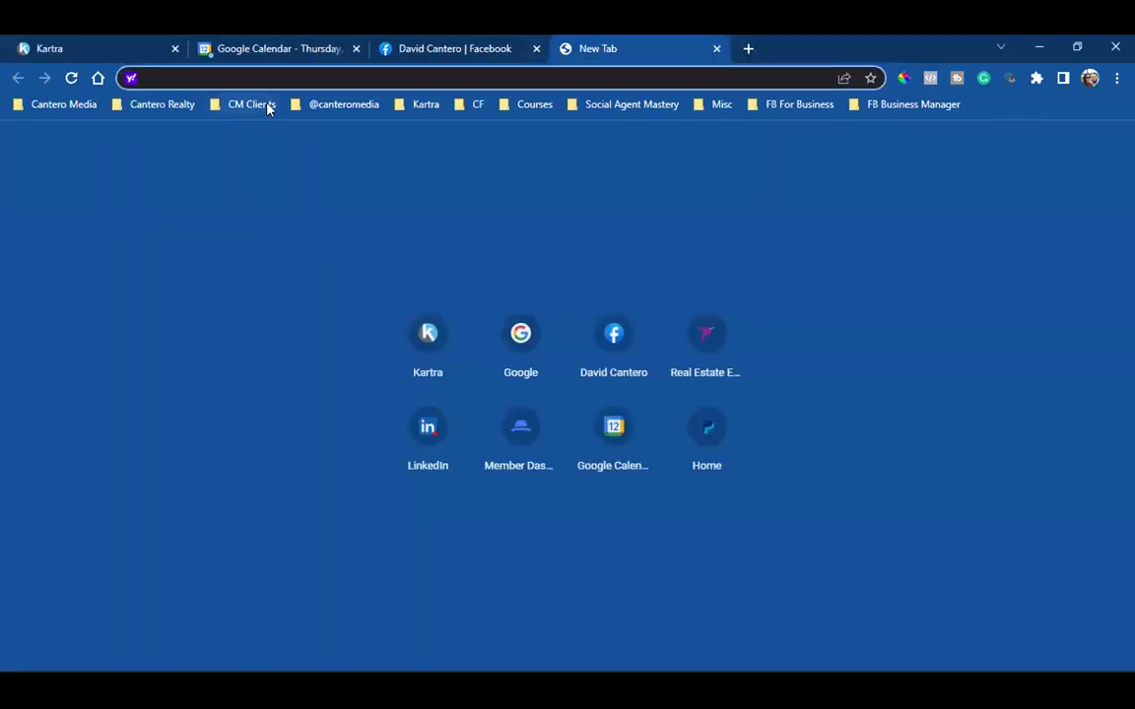
left_click(344, 103)
left_click(482, 44)
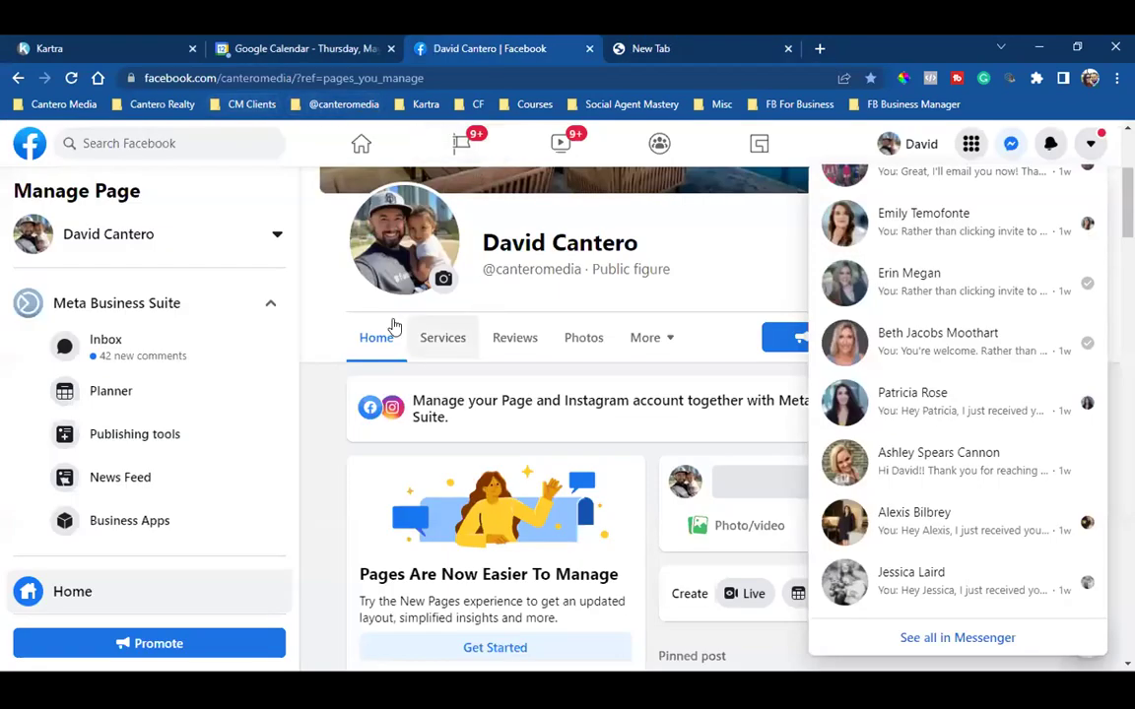
Step: Load the Facebook home news feed and scroll down to the properties-in-escrow post
left_click(359, 142)
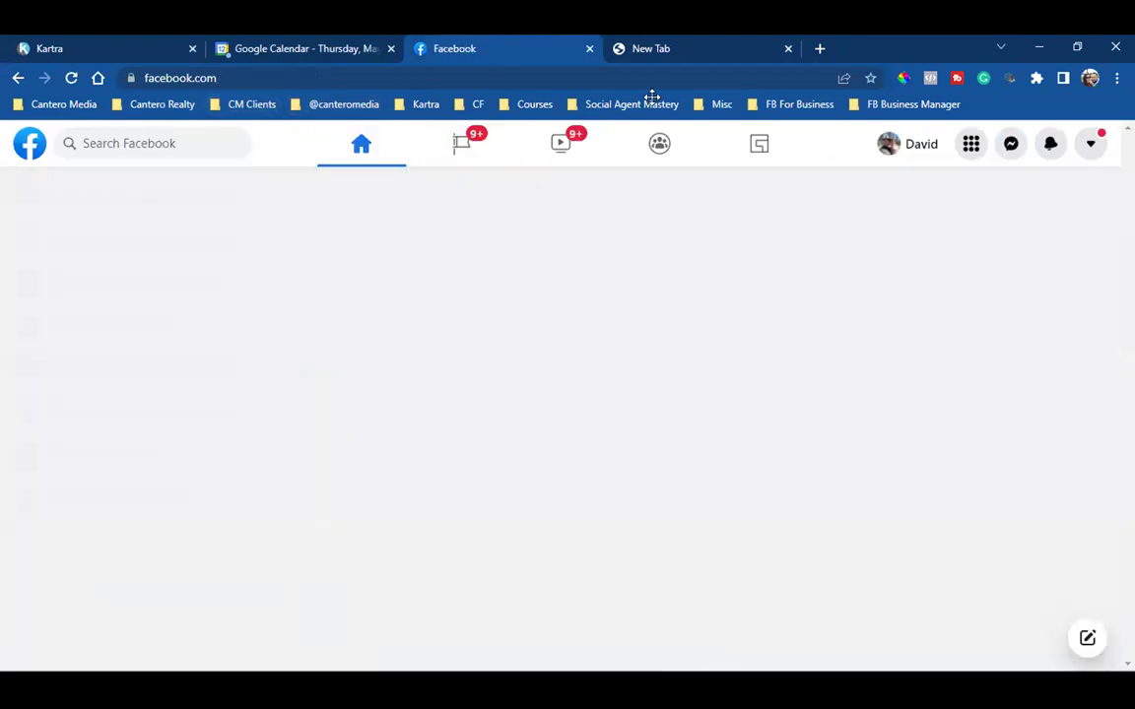
scroll(749, 428, "down", 3)
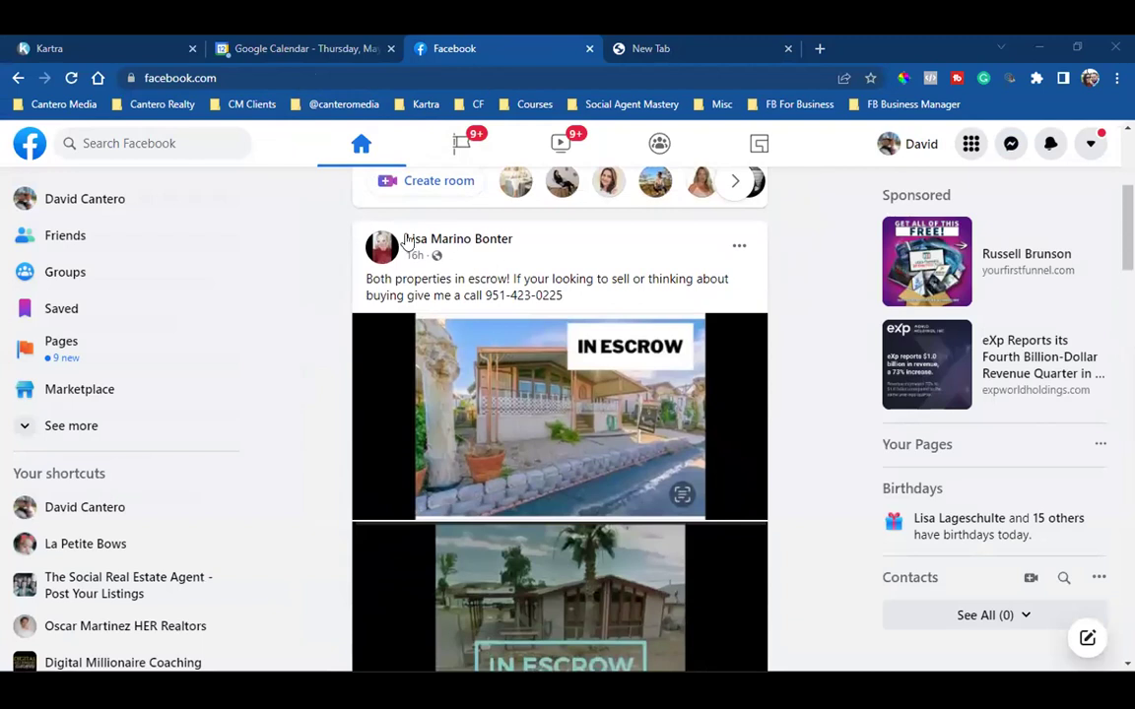
scroll(598, 307, "down", 1)
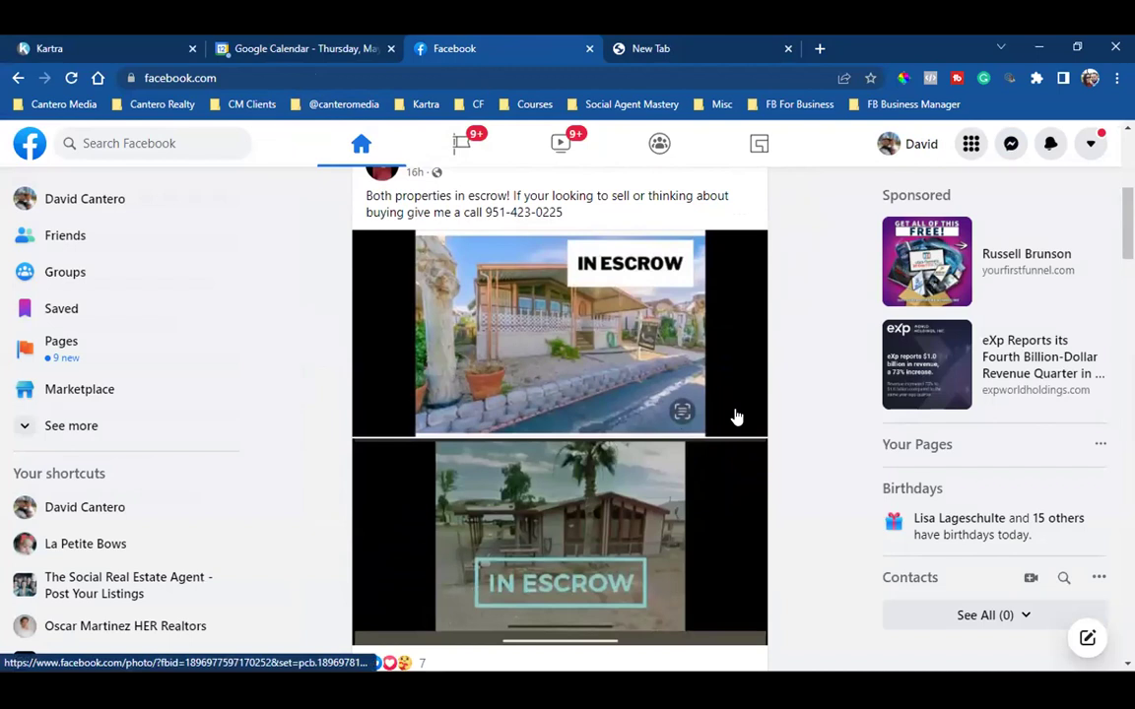
scroll(795, 469, "down", 1)
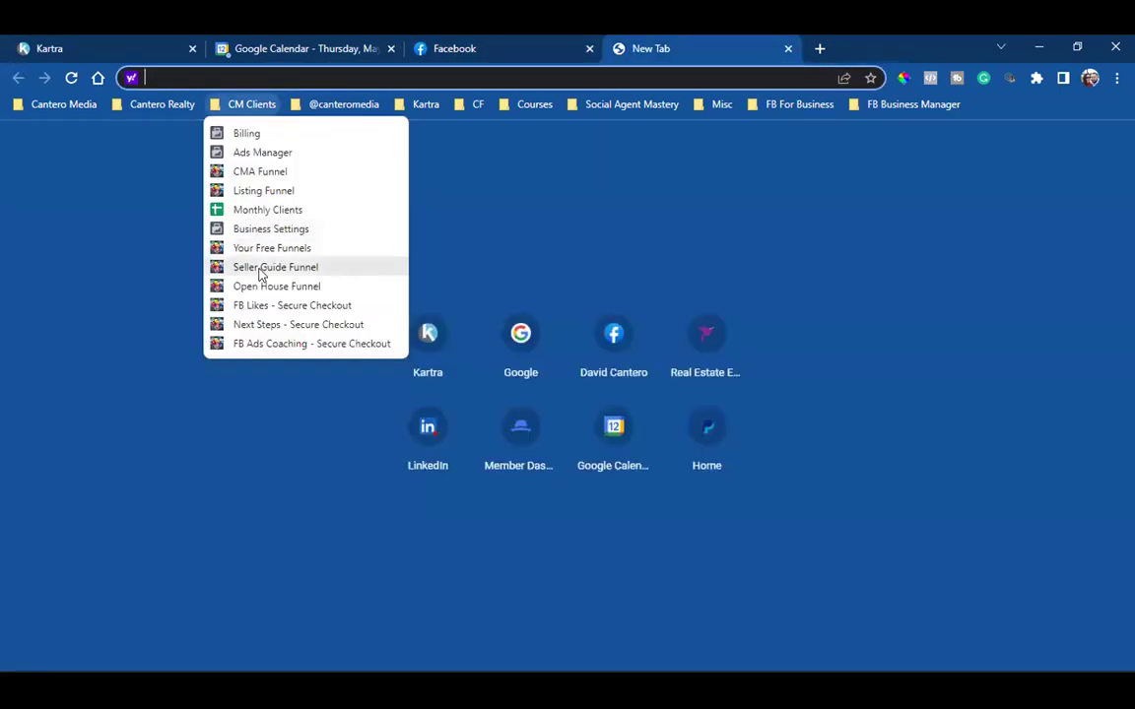
key("ctrl+Tab")
left_click(236, 105)
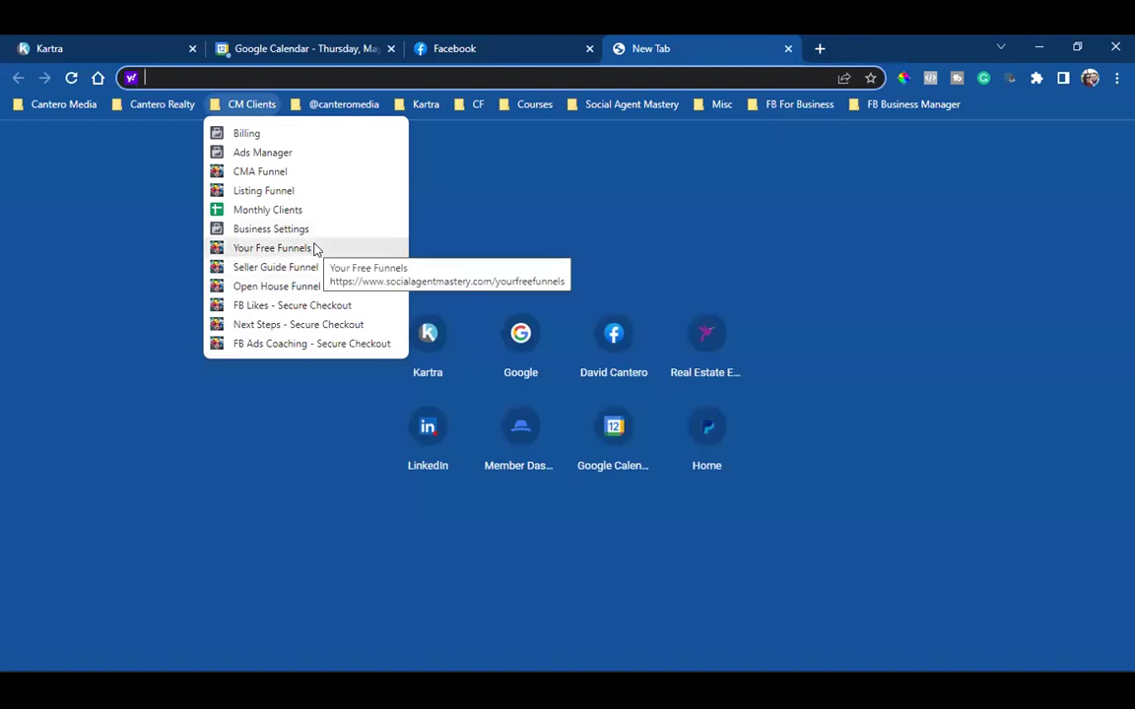
left_click(331, 190)
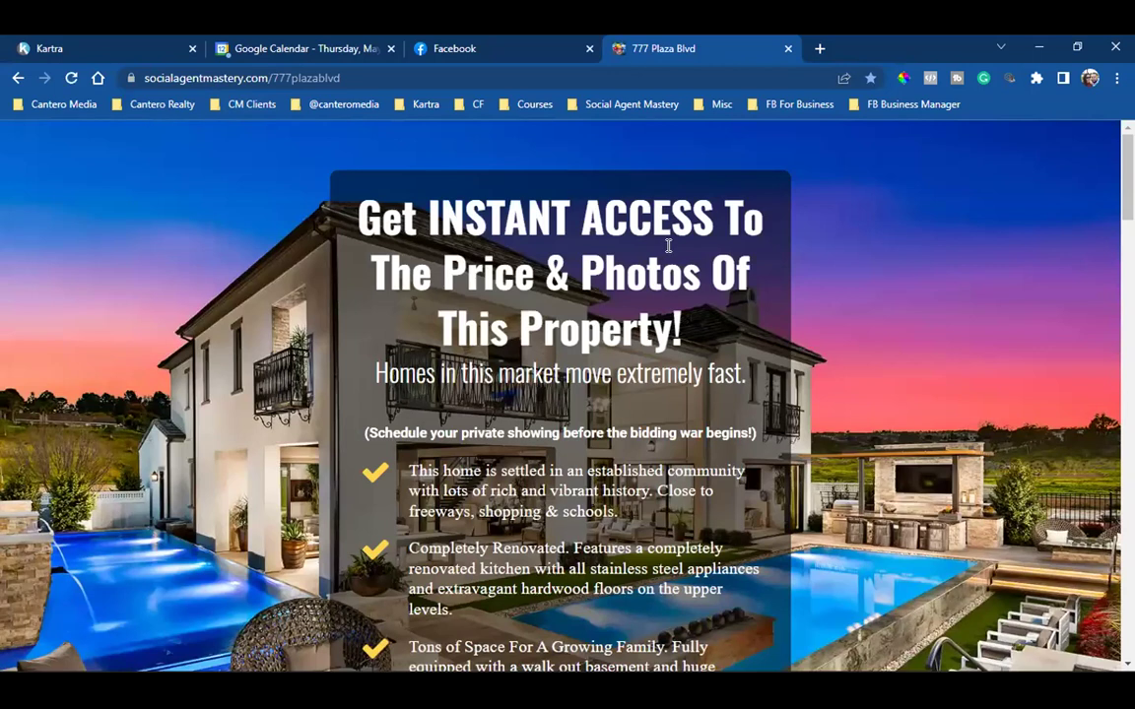
left_click(244, 79)
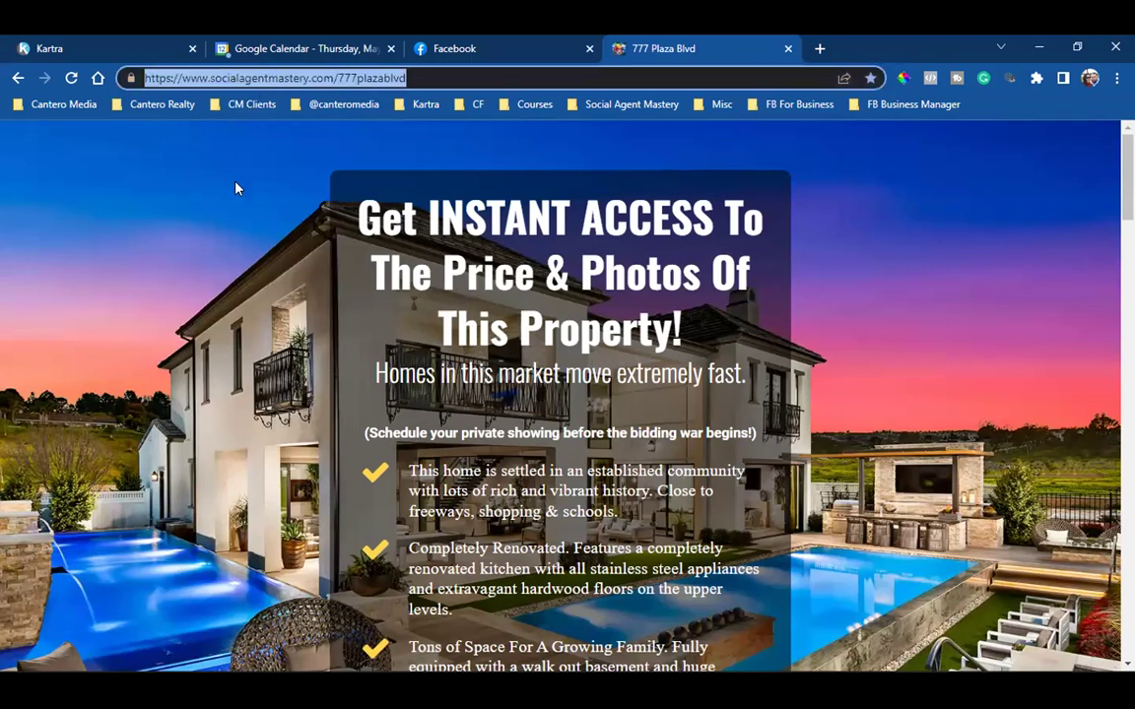
left_click(213, 267)
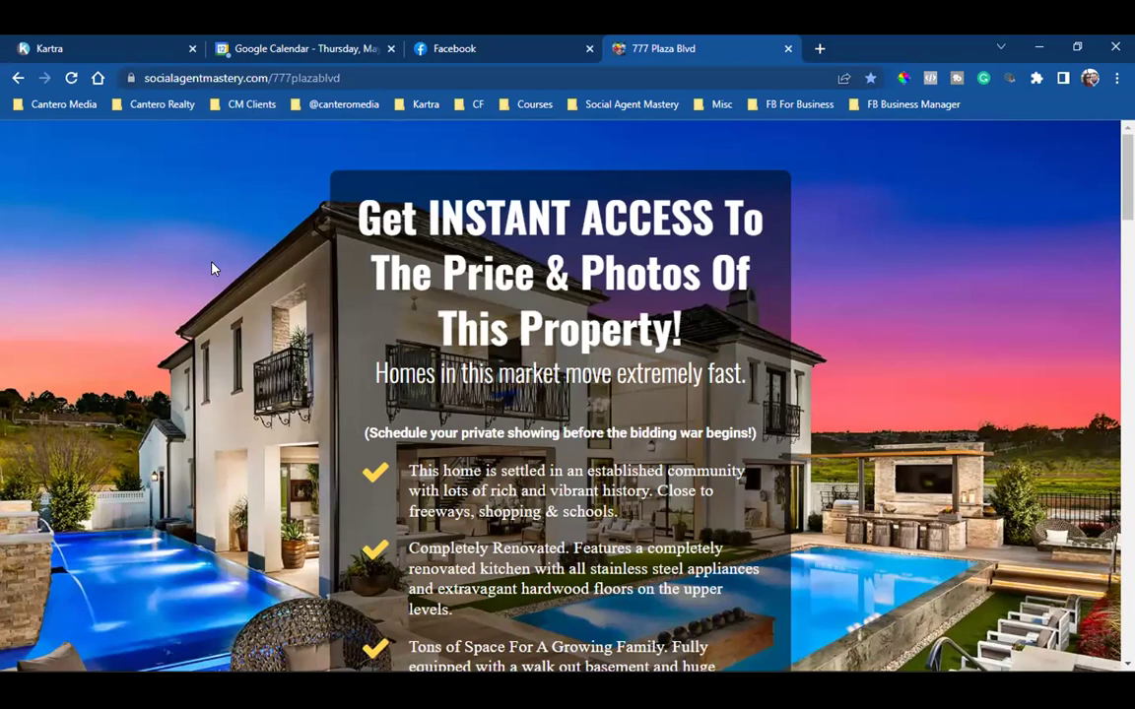
scroll(212, 267, "down", 5)
scroll(264, 330, "down", 2)
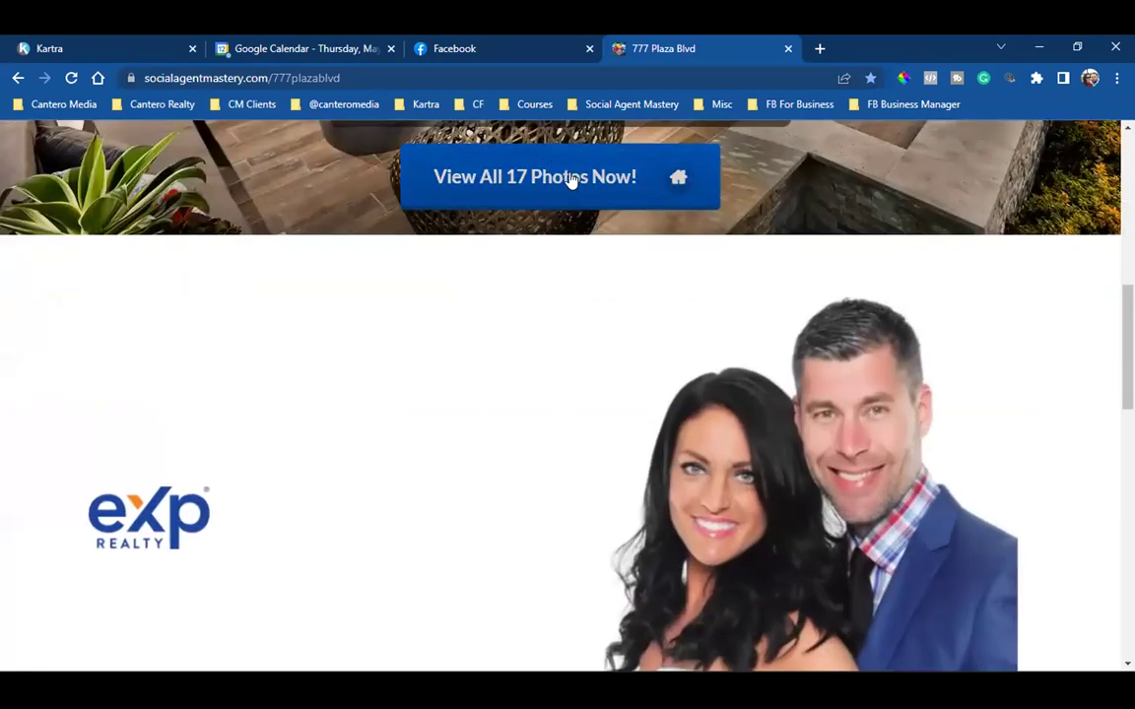
Step: Fill the View All 17 Photos lead form with a test email and submit it
left_click(568, 180)
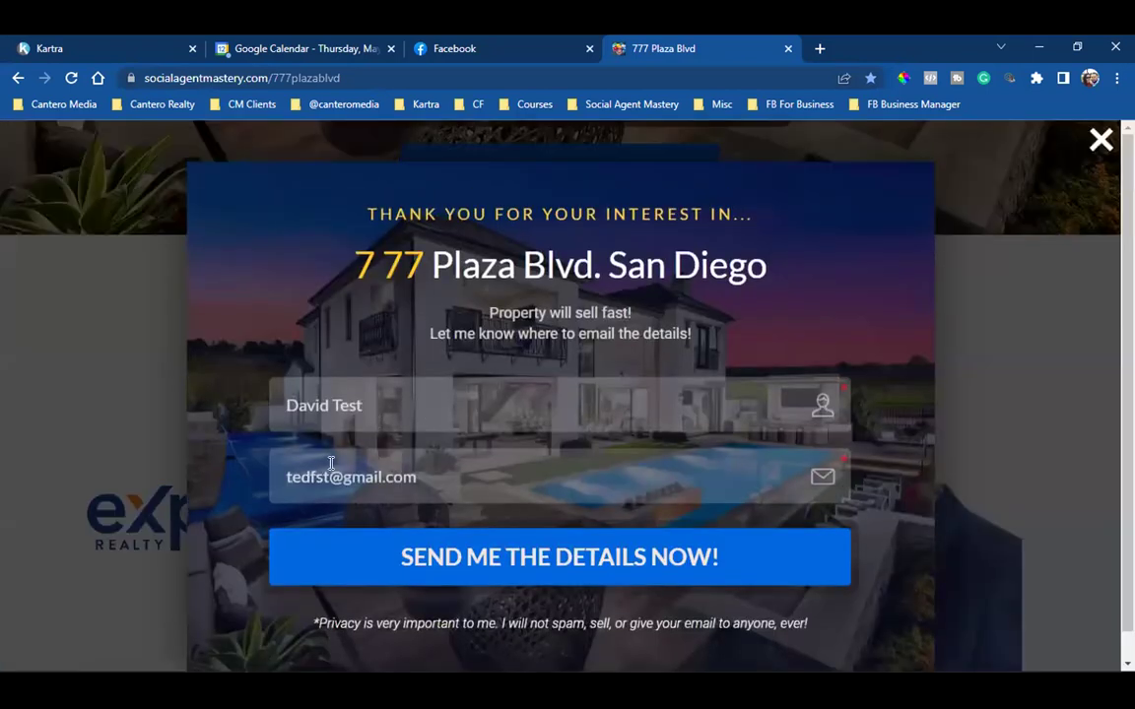
left_click(311, 477)
type("fdsfs")
left_click(593, 560)
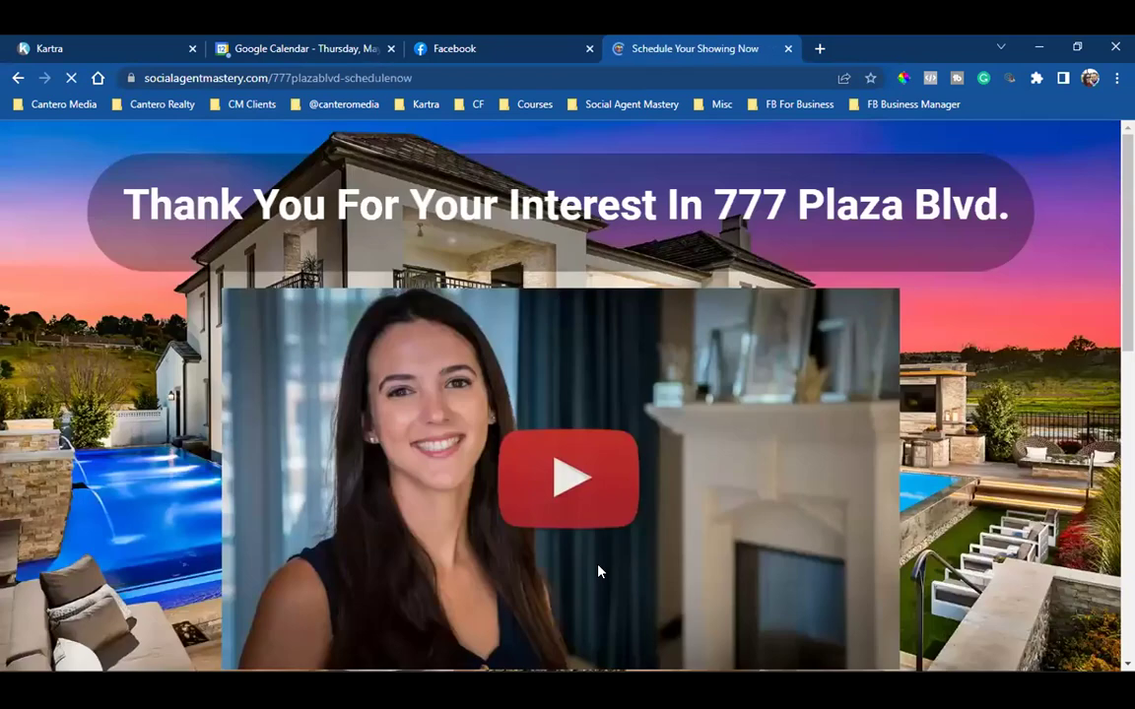
left_click(347, 76)
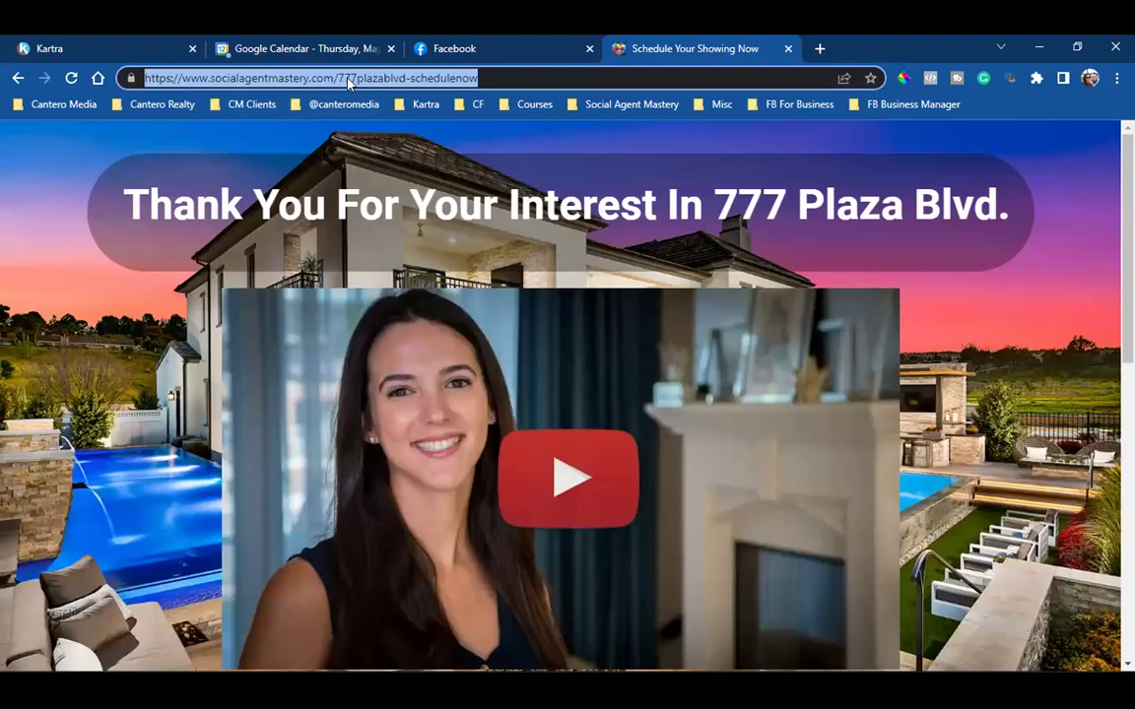
left_click(443, 79)
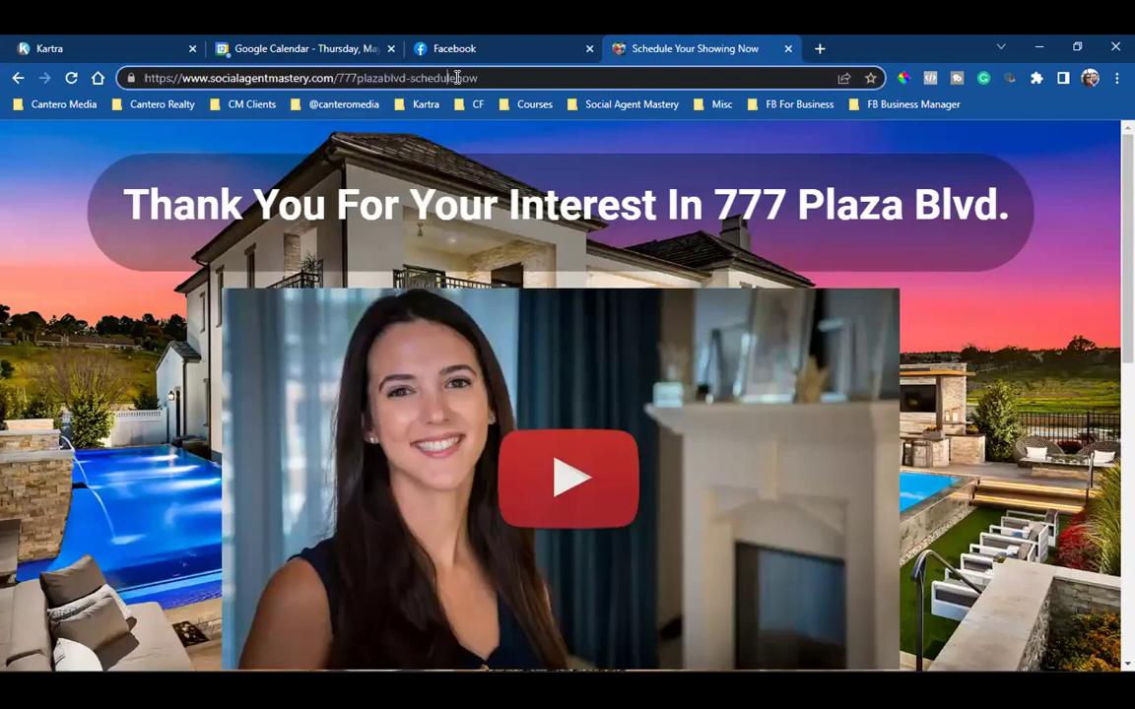
left_click_drag(438, 78, 142, 81)
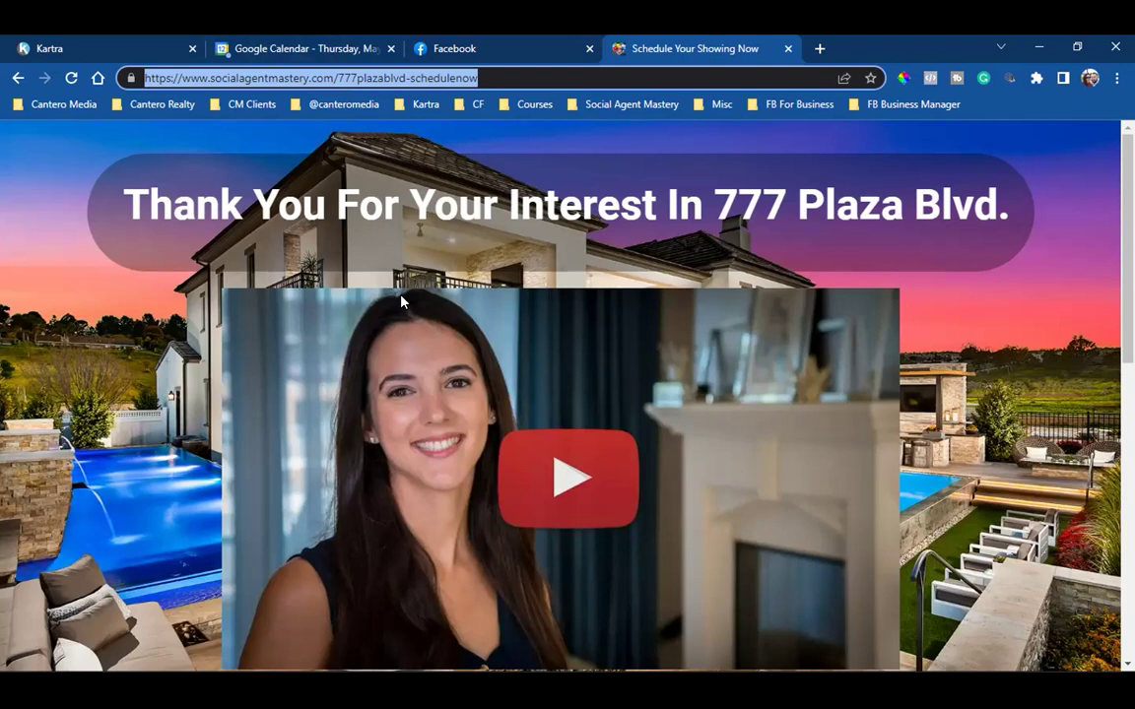
left_click(357, 79)
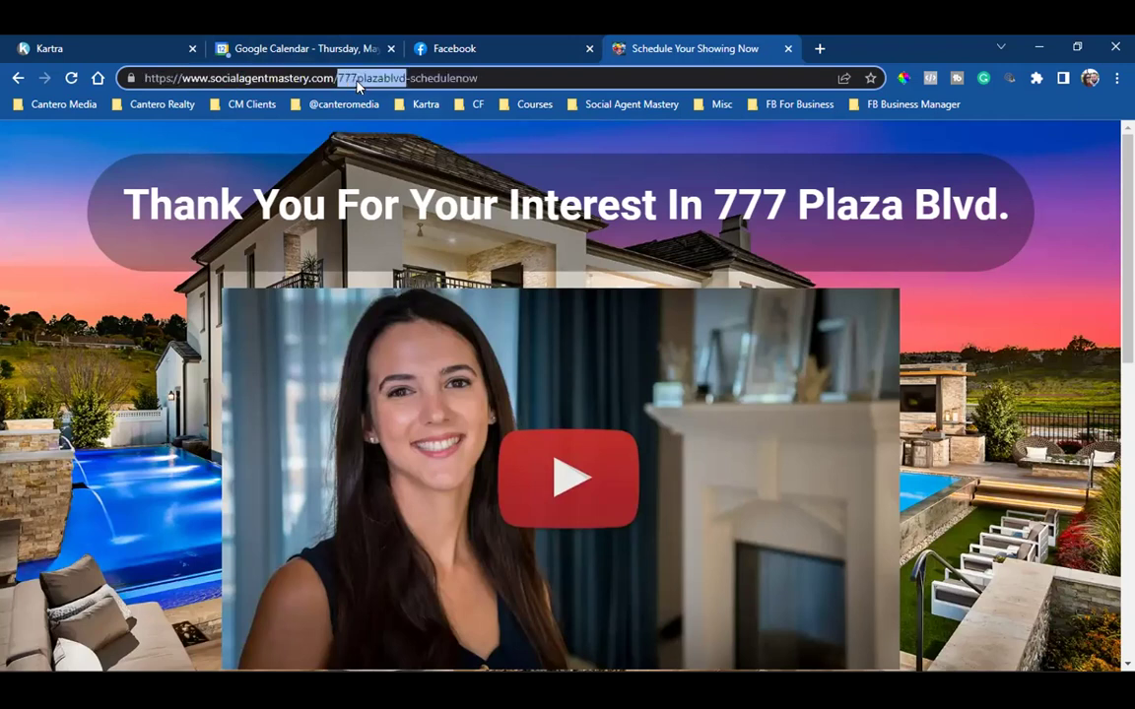
left_click_drag(268, 78, 478, 81)
left_click(477, 80)
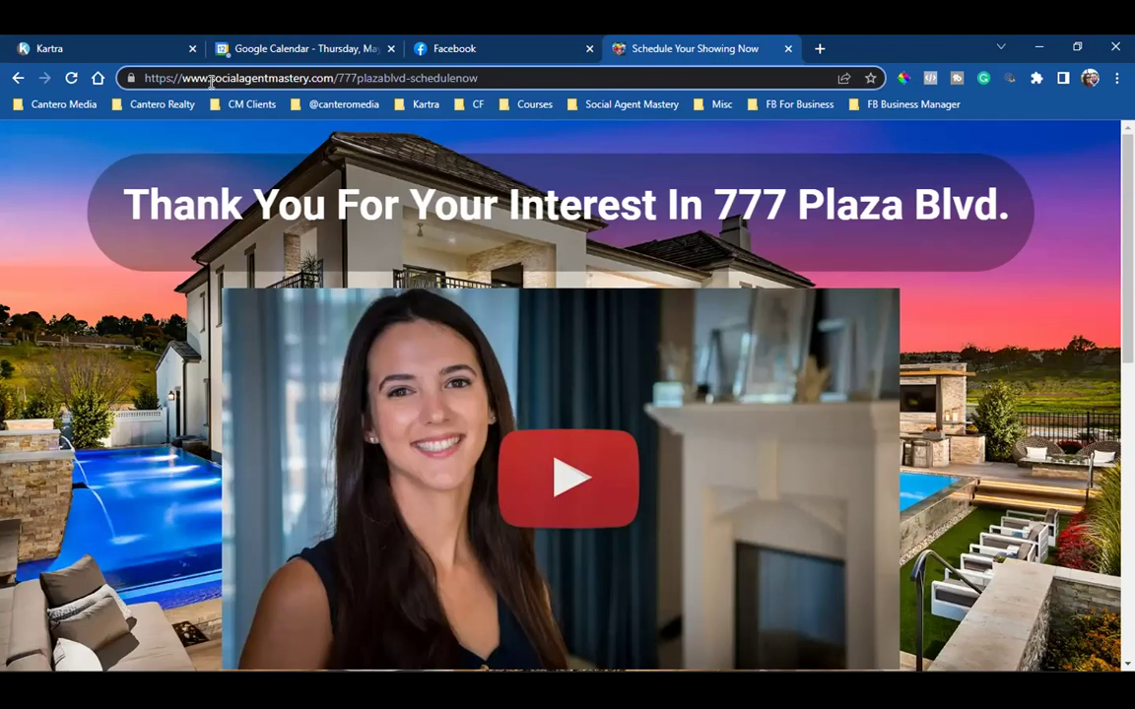
left_click_drag(211, 81, 553, 303)
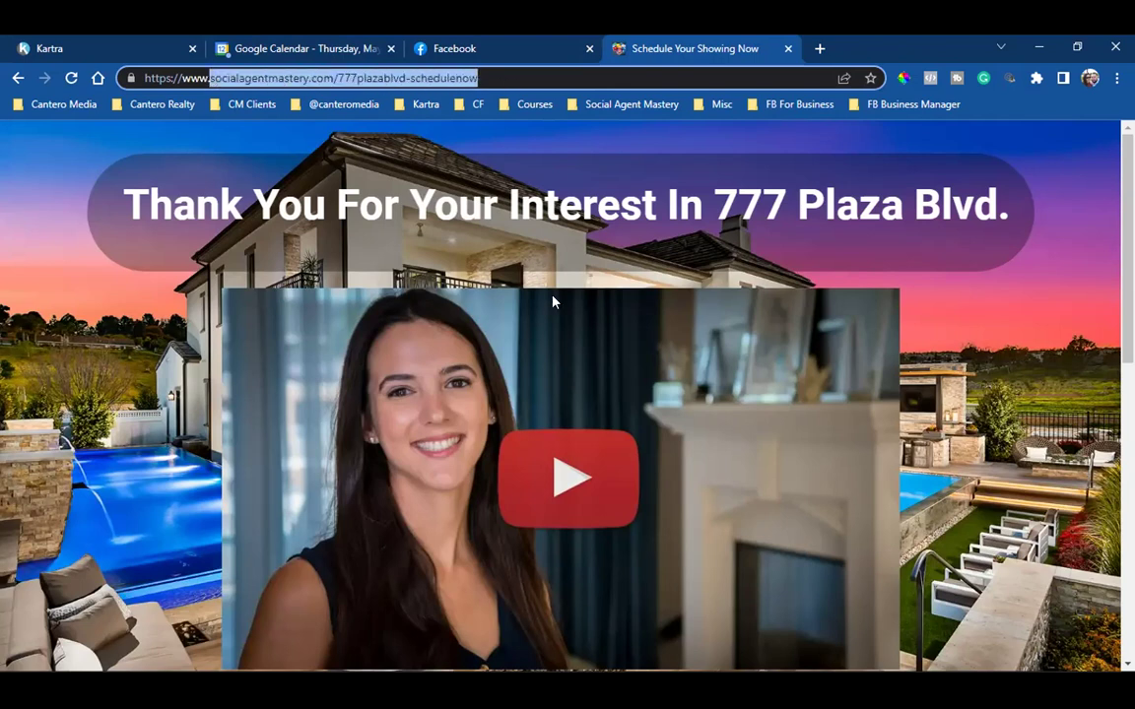
left_click(471, 46)
Step: Scroll through the Facebook news feed, then start a fresh browser tab
scroll(785, 474, "up", 2)
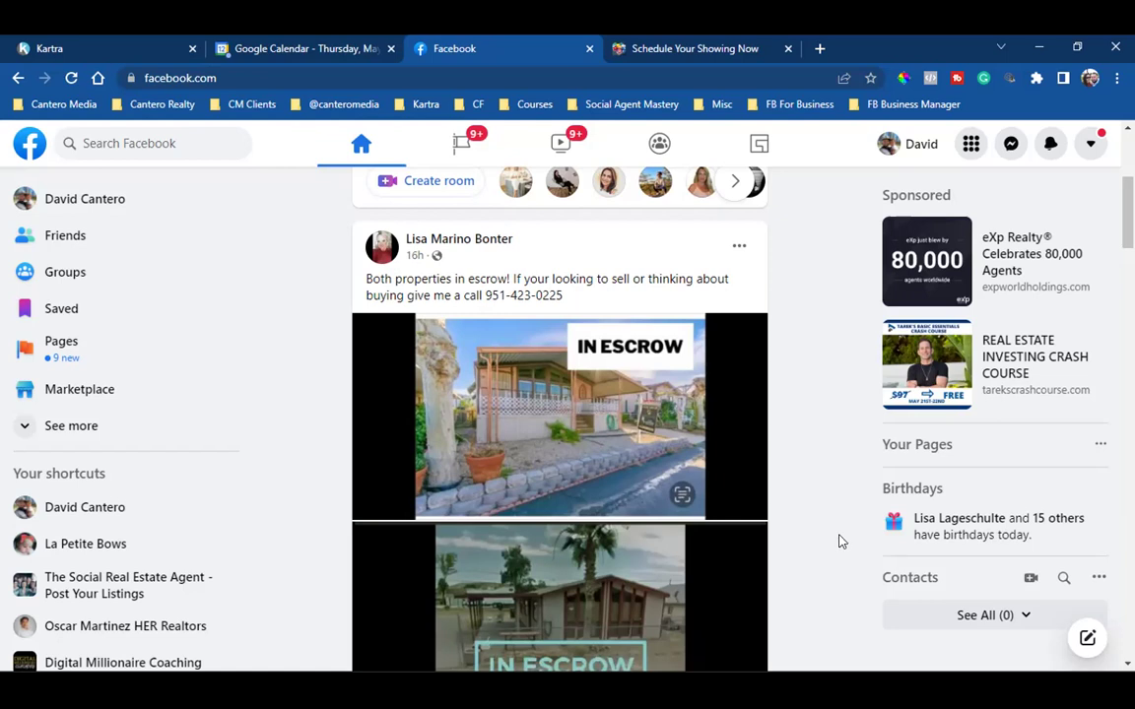
scroll(830, 541, "down", 1)
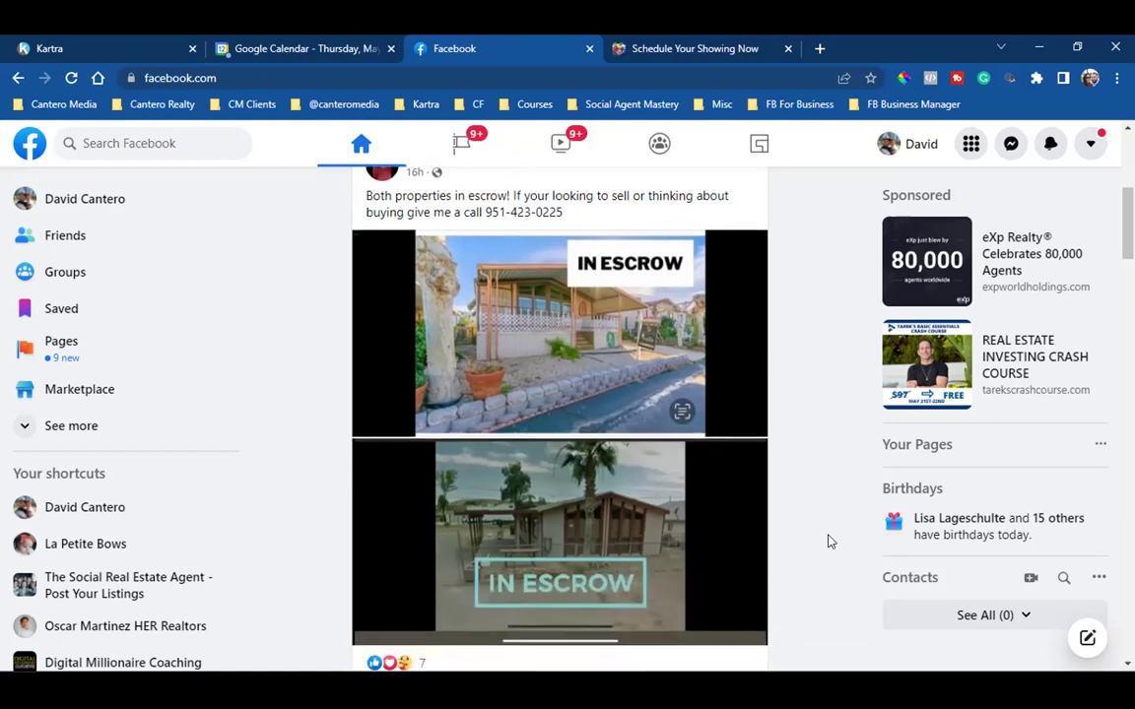
left_click(820, 49)
left_click(338, 105)
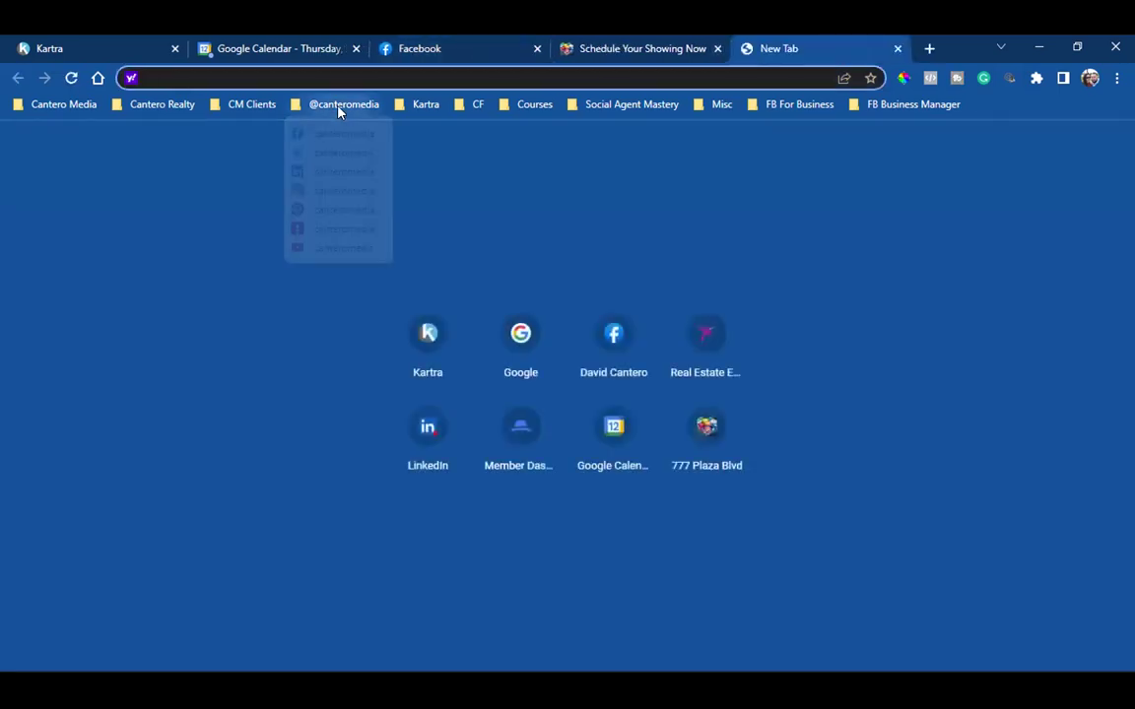
mouse_move(248, 99)
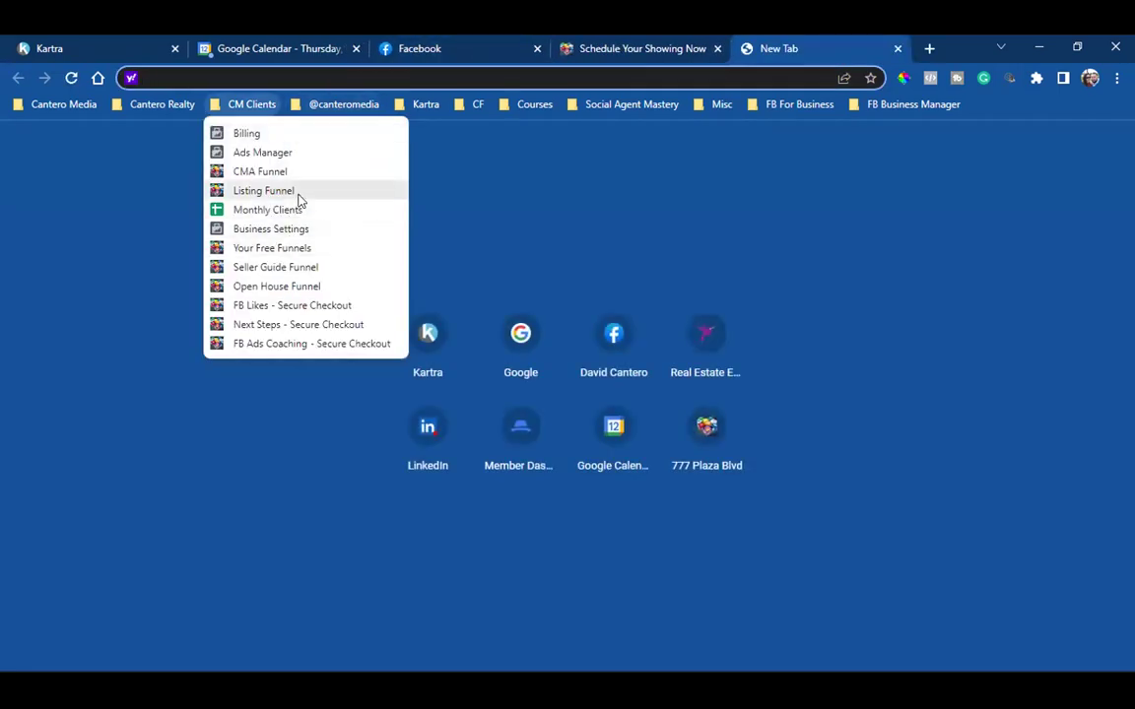
left_click(300, 196)
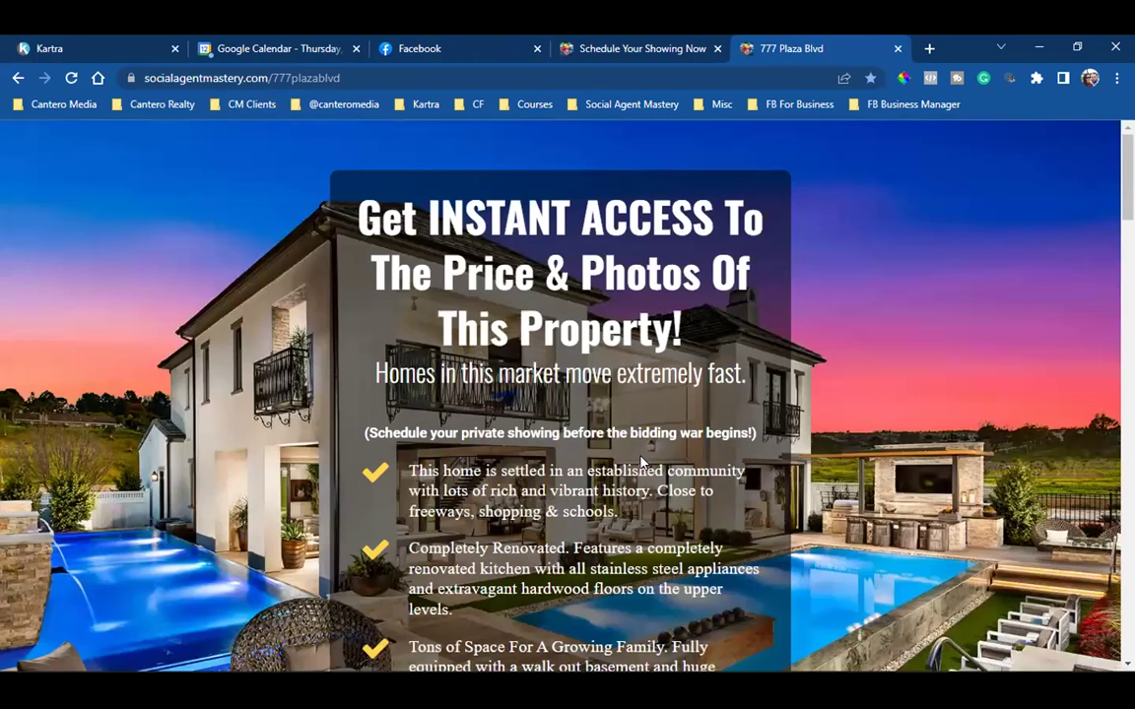
left_click(458, 39)
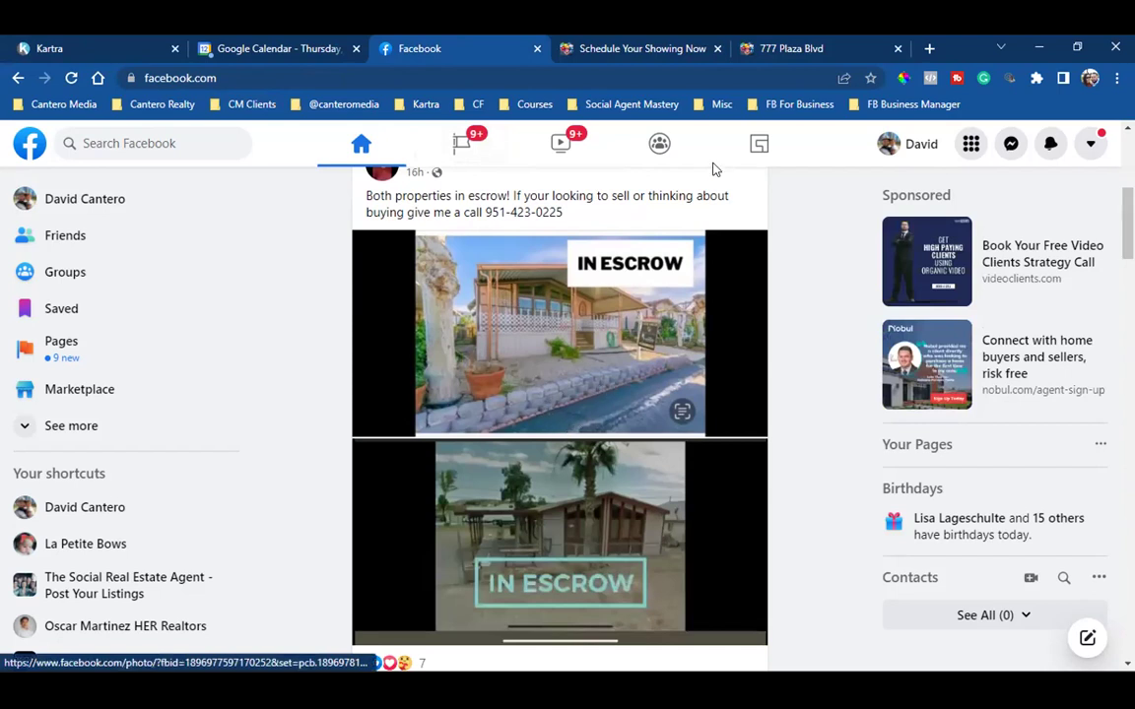
left_click(800, 48)
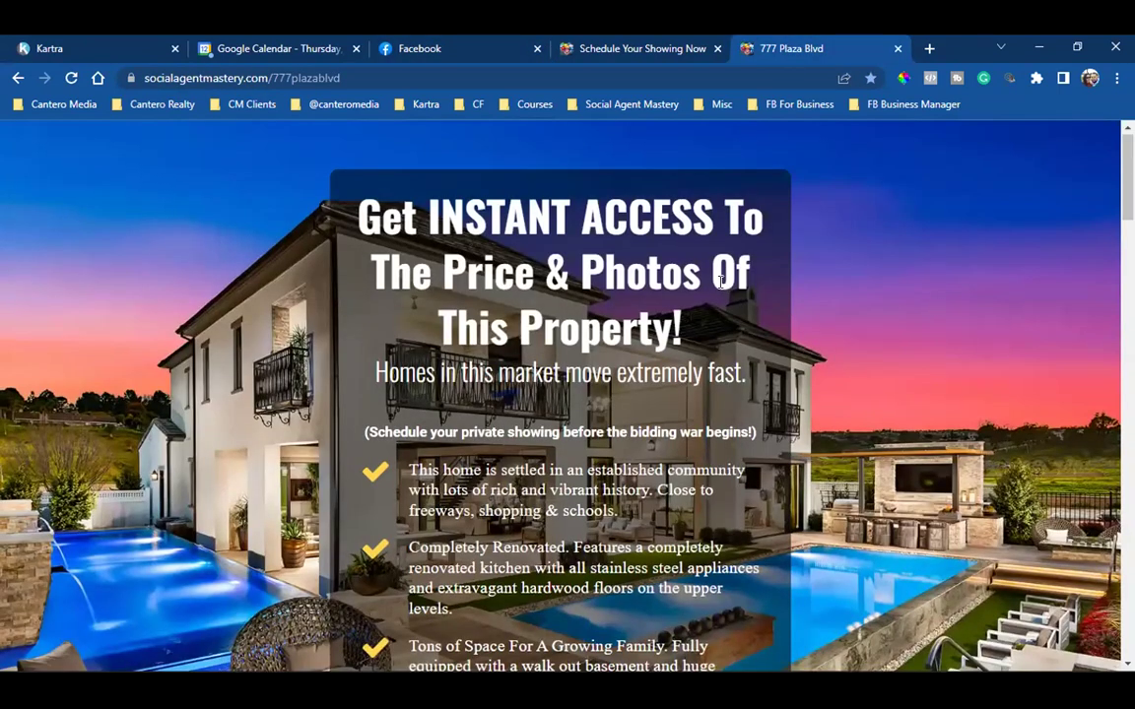
scroll(720, 283, "down", 4)
scroll(720, 284, "down", 2)
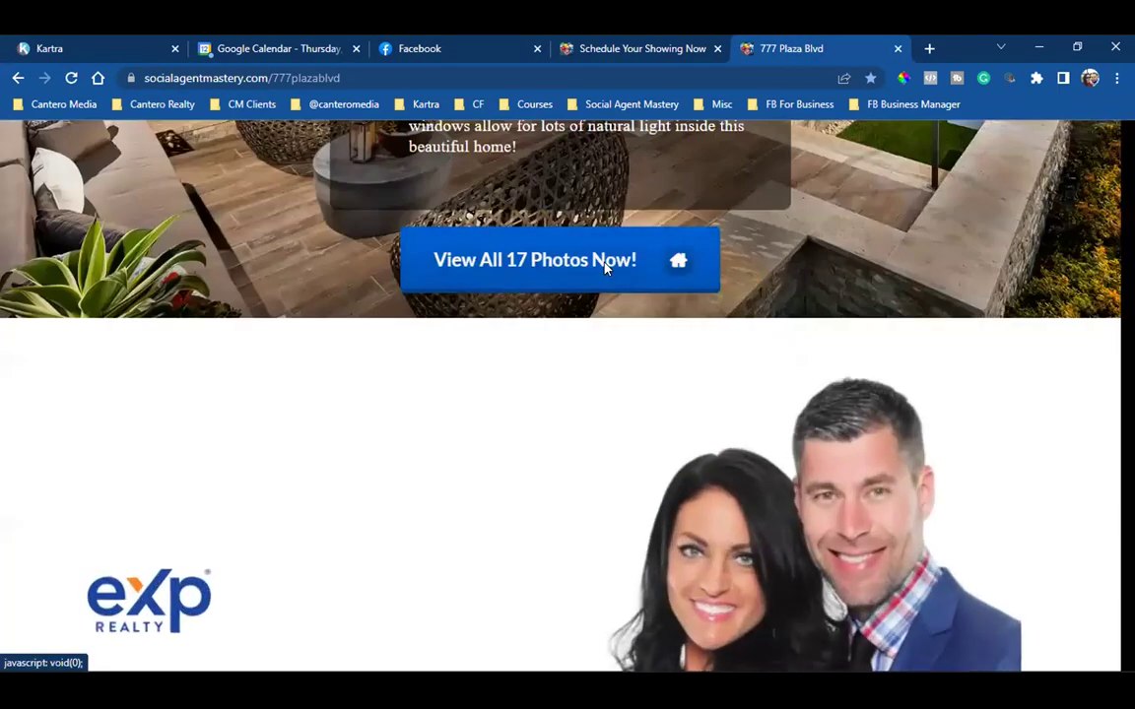
Step: Submit the 17-photos lead form again with a changed test email, reaching the thank-you page
left_click(636, 264)
left_click(363, 479)
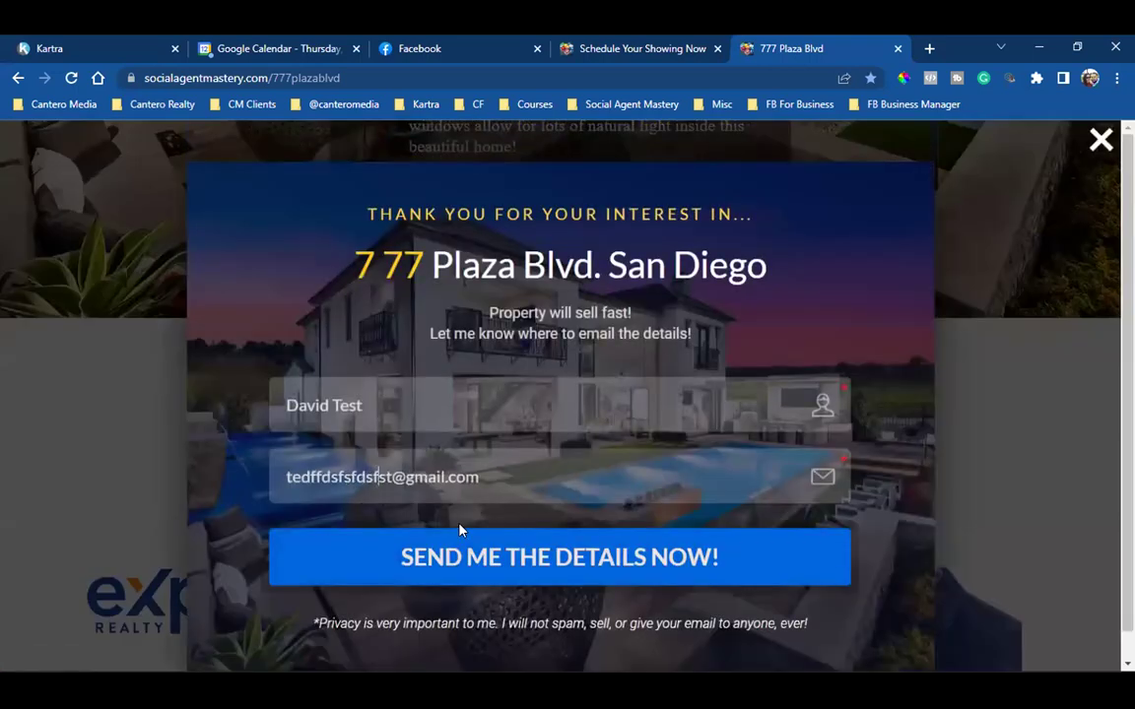
left_click(580, 571)
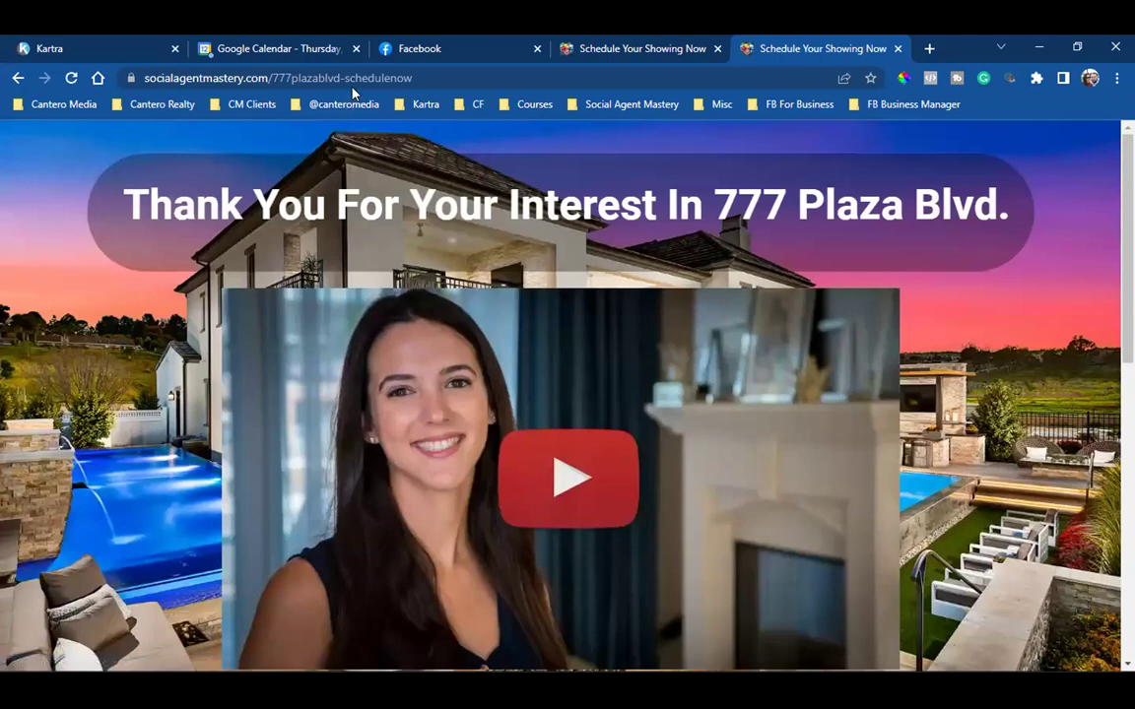
left_click(316, 78)
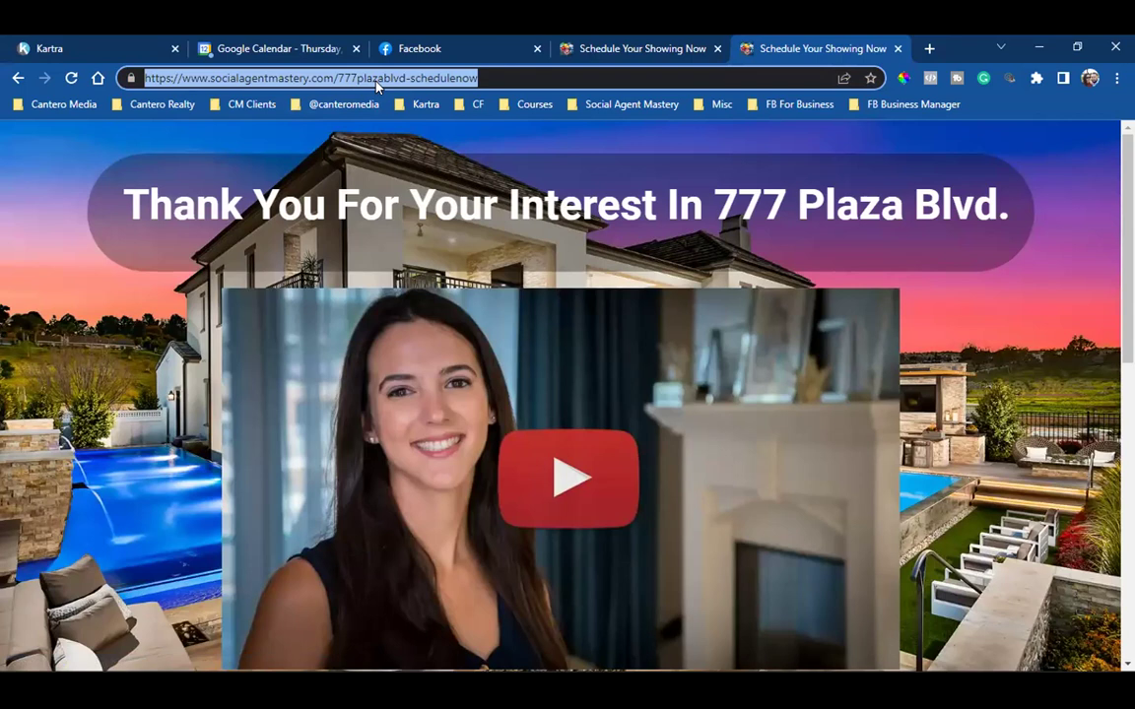
Step: Select the thank-you page address and bring back the earlier Schedule Your Showing Now tab
triple_click(376, 78)
left_click(607, 43)
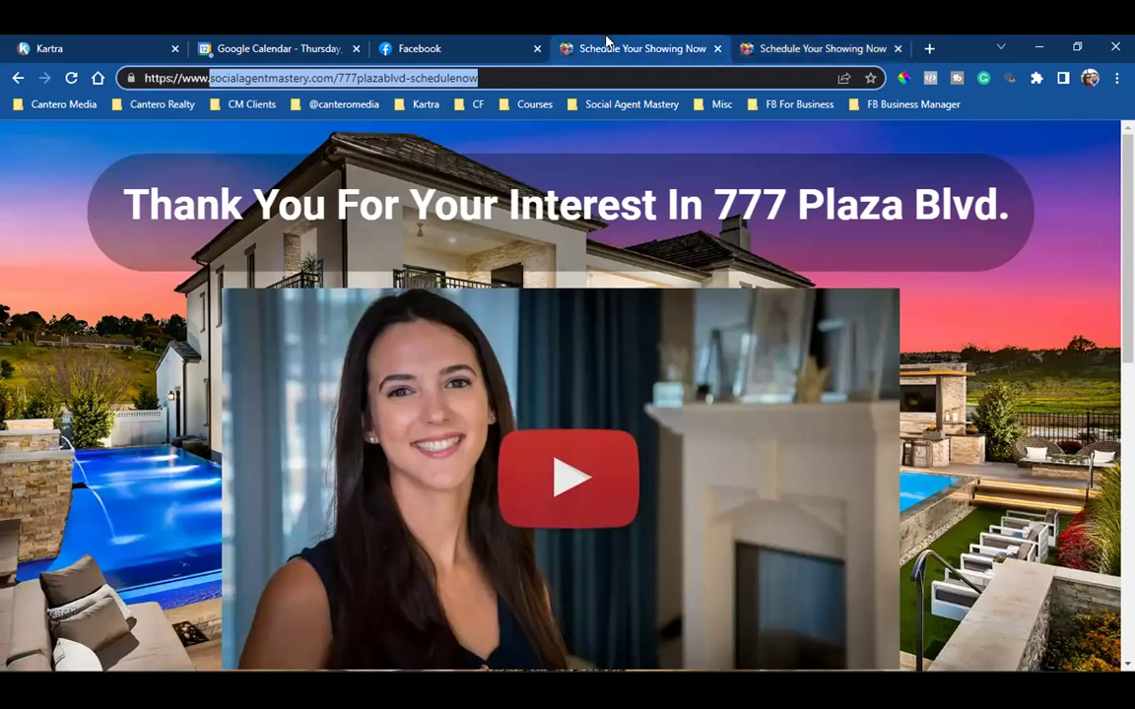